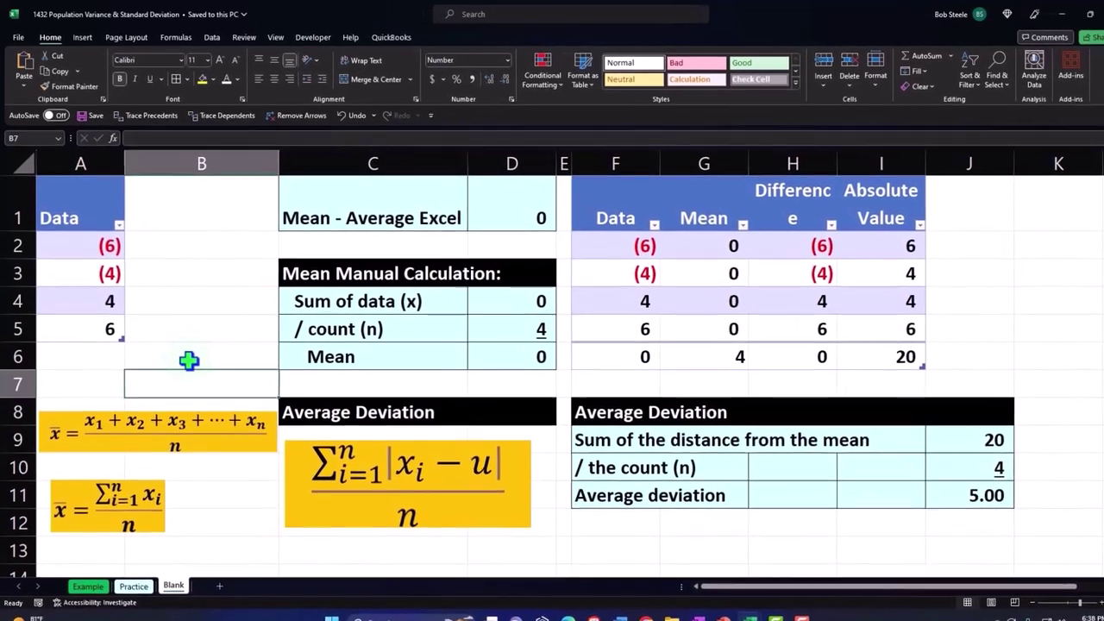
Review the Data, Mean and absolute-value formulas in the Average Deviation table
{"action": "left_click", "coordinate": [399, 416]}
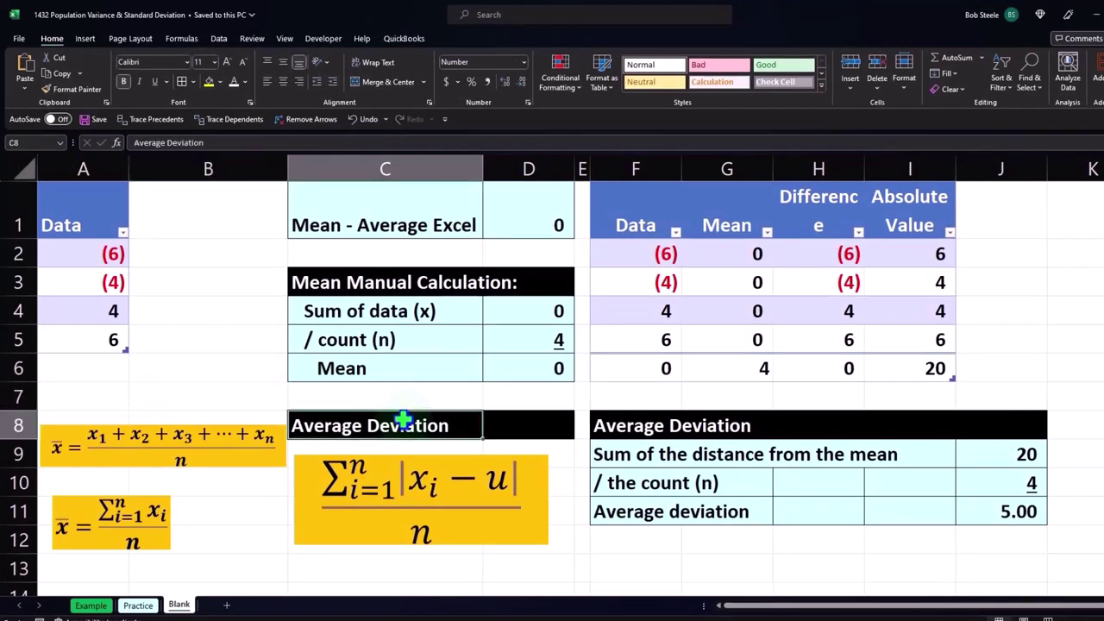
{"action": "left_click", "coordinate": [718, 225]}
{"action": "left_click", "coordinate": [634, 228]}
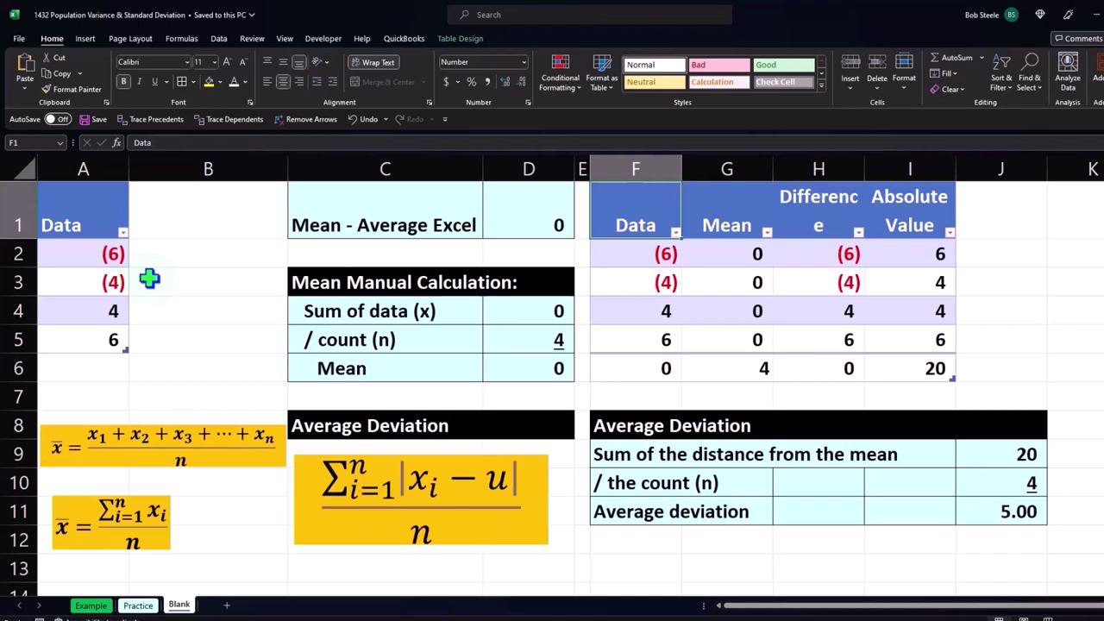
{"action": "left_click", "coordinate": [651, 253]}
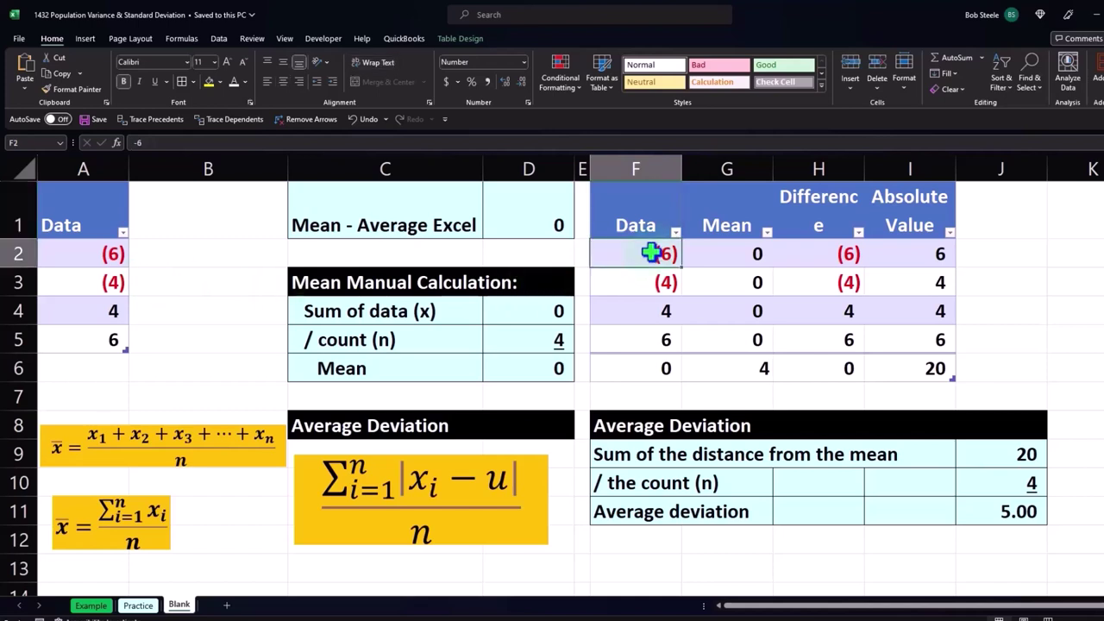
{"action": "key", "text": "Right"}
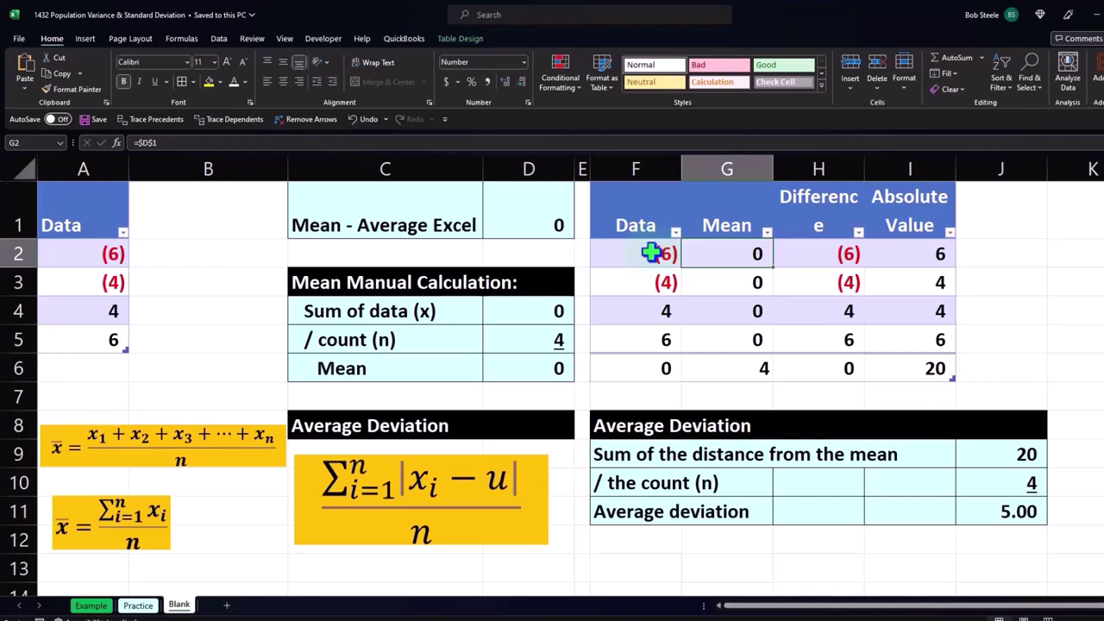
{"action": "key", "text": "Right"}
{"action": "key", "text": "Right"}
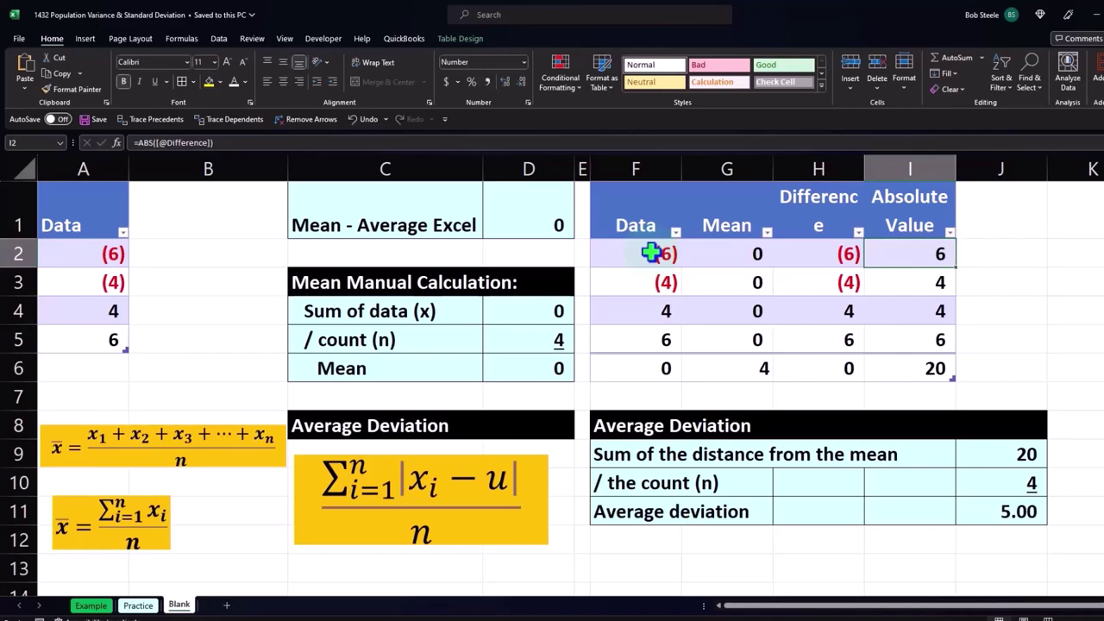
{"action": "key", "text": "Down"}
{"action": "key", "text": "Down"}
{"action": "key", "text": "Down"}
{"action": "key", "text": "Down"}
{"action": "key", "text": "Down"}
{"action": "key", "text": "Down"}
{"action": "key", "text": "Down"}
{"action": "key", "text": "Down"}
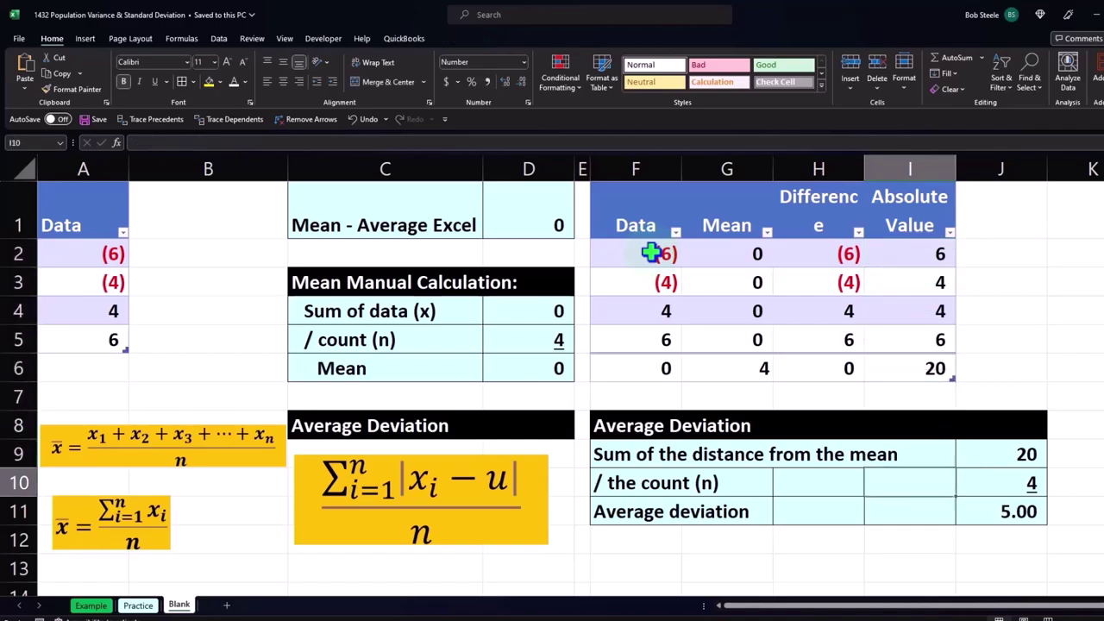
{"action": "key", "text": "Down"}
{"action": "key", "text": "Right"}
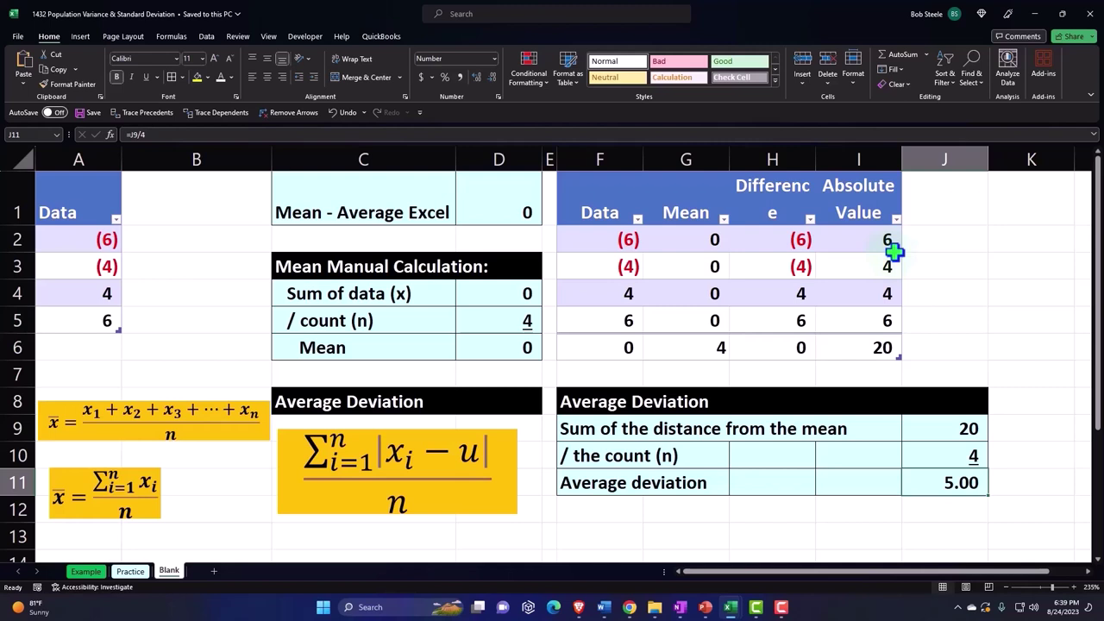
Select the four Data values in column F and insert a histogram of them
{"action": "left_click", "coordinate": [937, 250]}
{"action": "key", "text": "Right"}
{"action": "key", "text": "Right"}
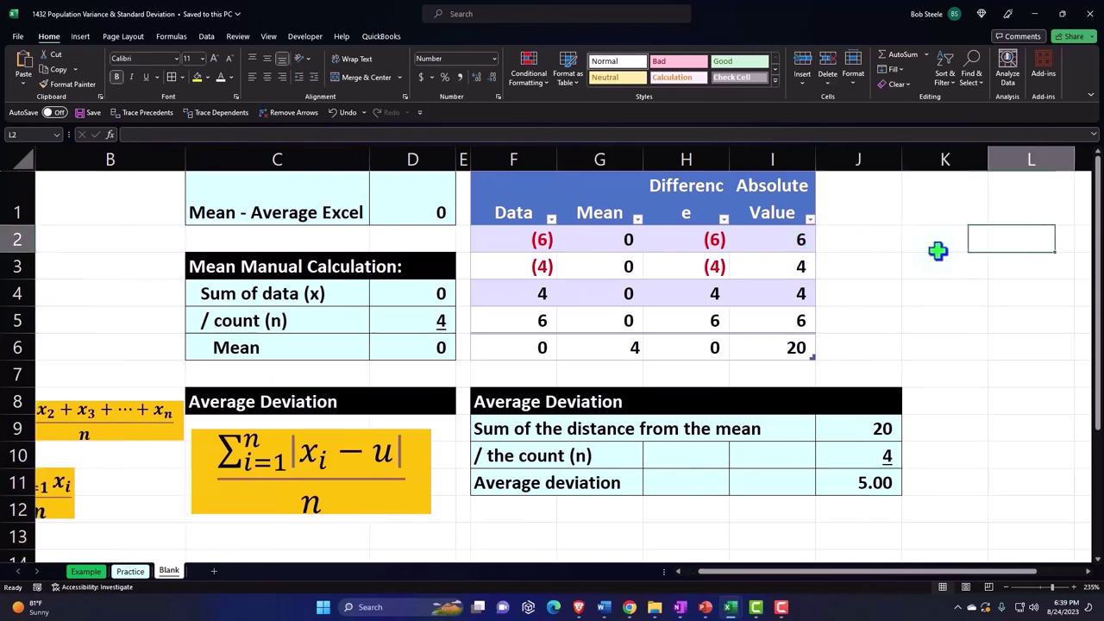
{"action": "key", "text": "Right"}
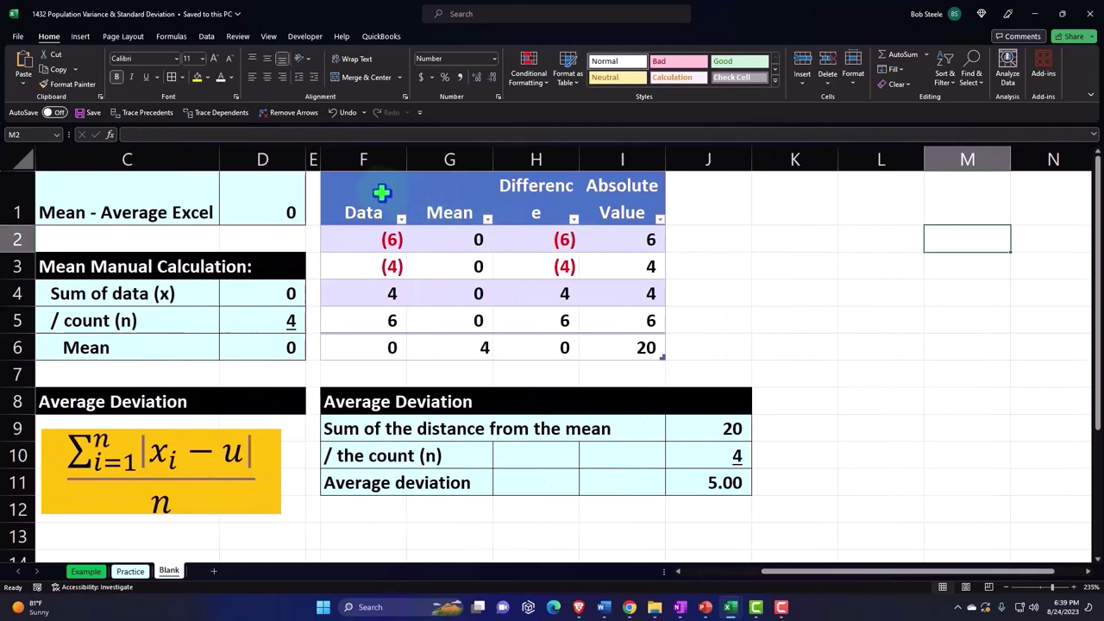
{"action": "left_click", "coordinate": [366, 173]}
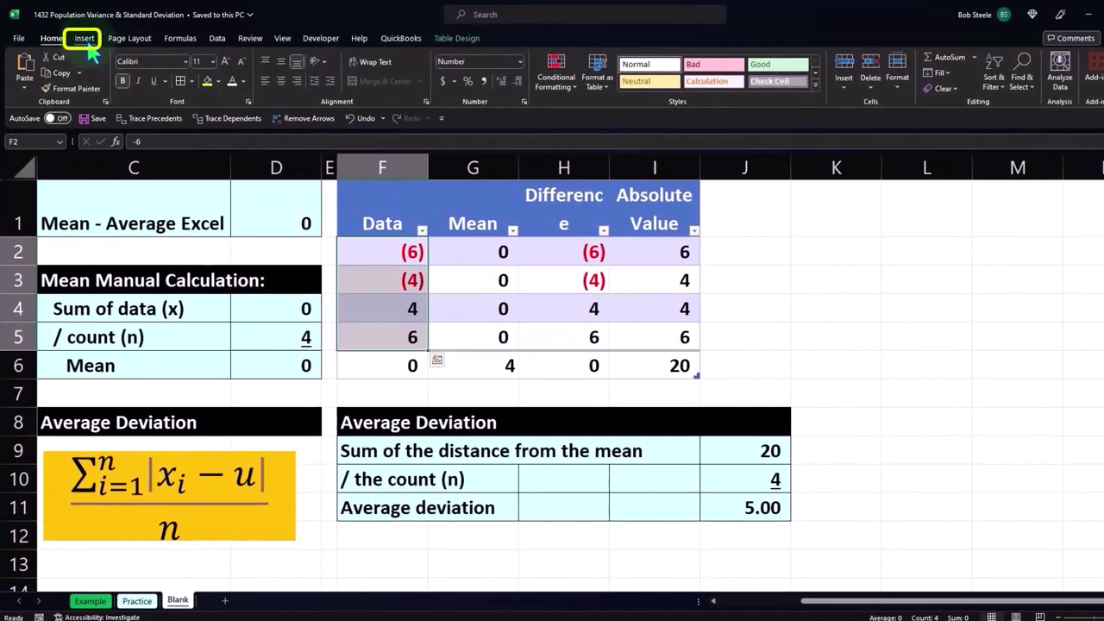
{"action": "left_click", "coordinate": [85, 41]}
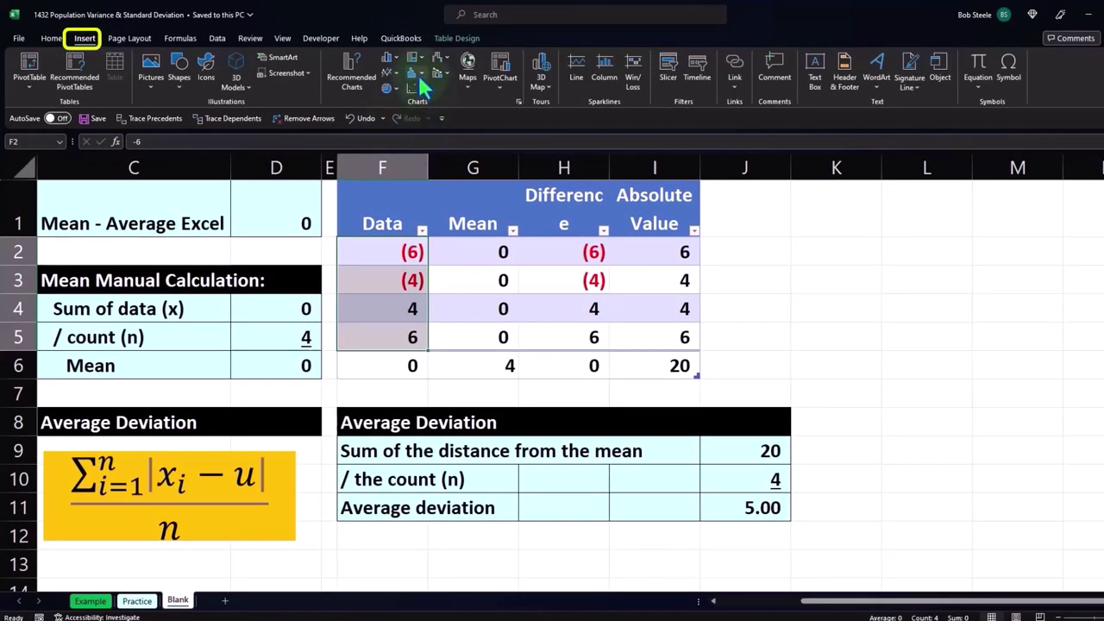
{"action": "left_click", "coordinate": [418, 74]}
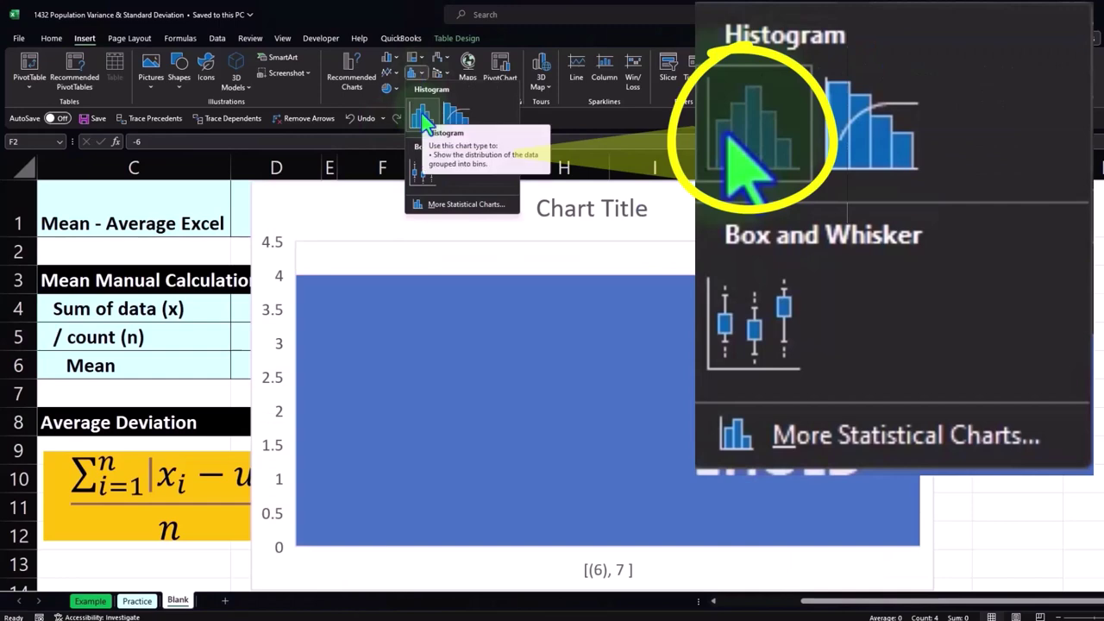
{"action": "left_click", "coordinate": [421, 118]}
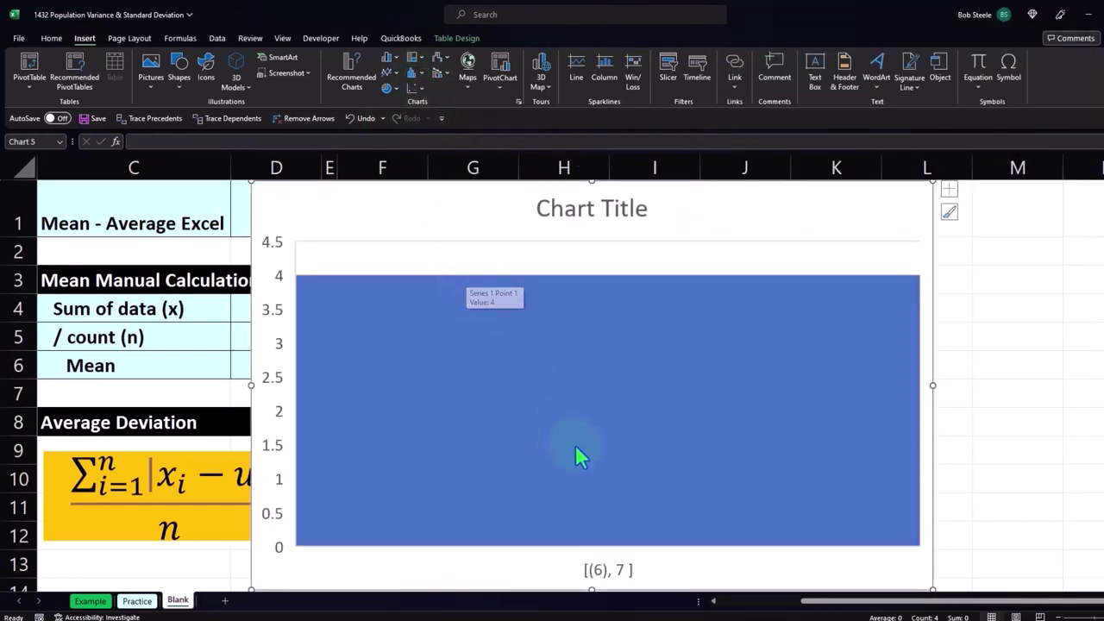
Set the histogram's horizontal axis to 8 bins
{"action": "left_click", "coordinate": [615, 575]}
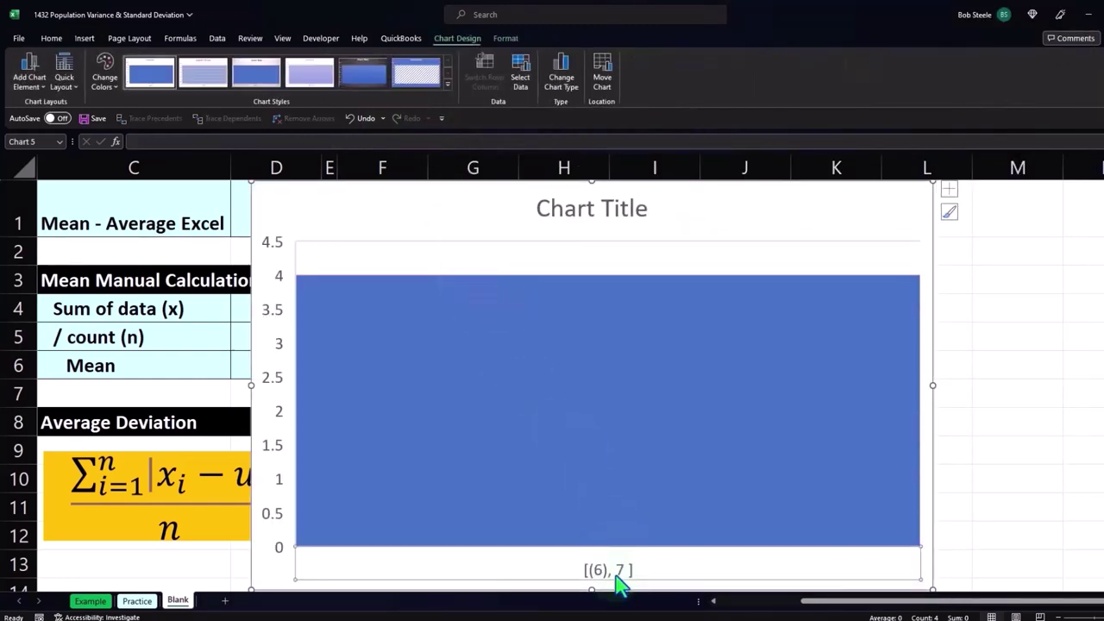
{"action": "double_click", "coordinate": [616, 576]}
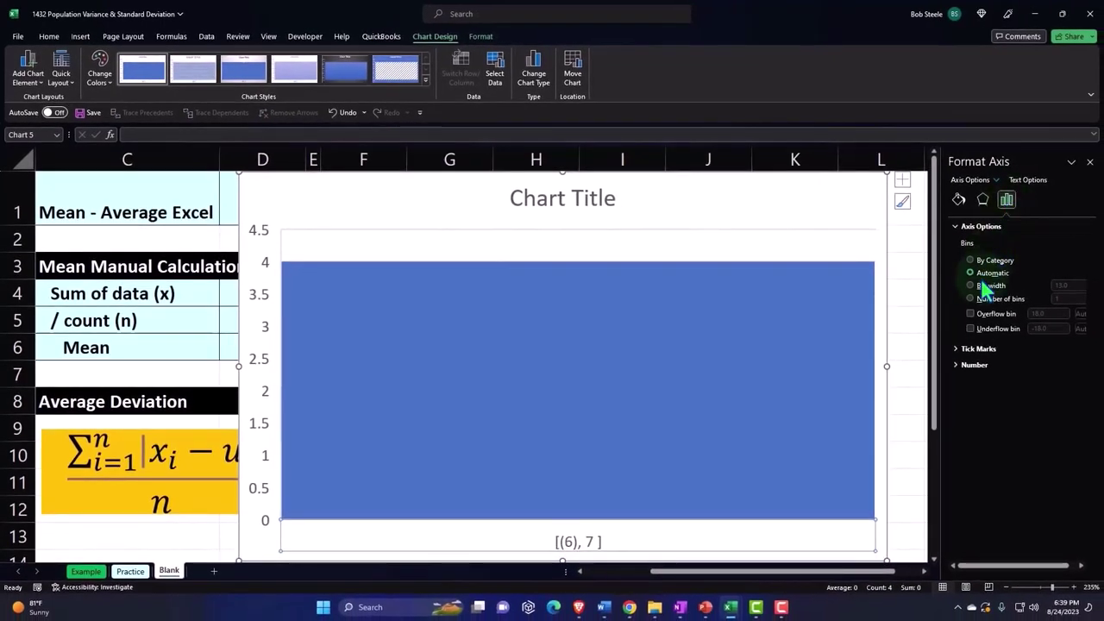
{"action": "left_click", "coordinate": [973, 298]}
{"action": "type", "text": "8"}
{"action": "key", "text": "Tab"}
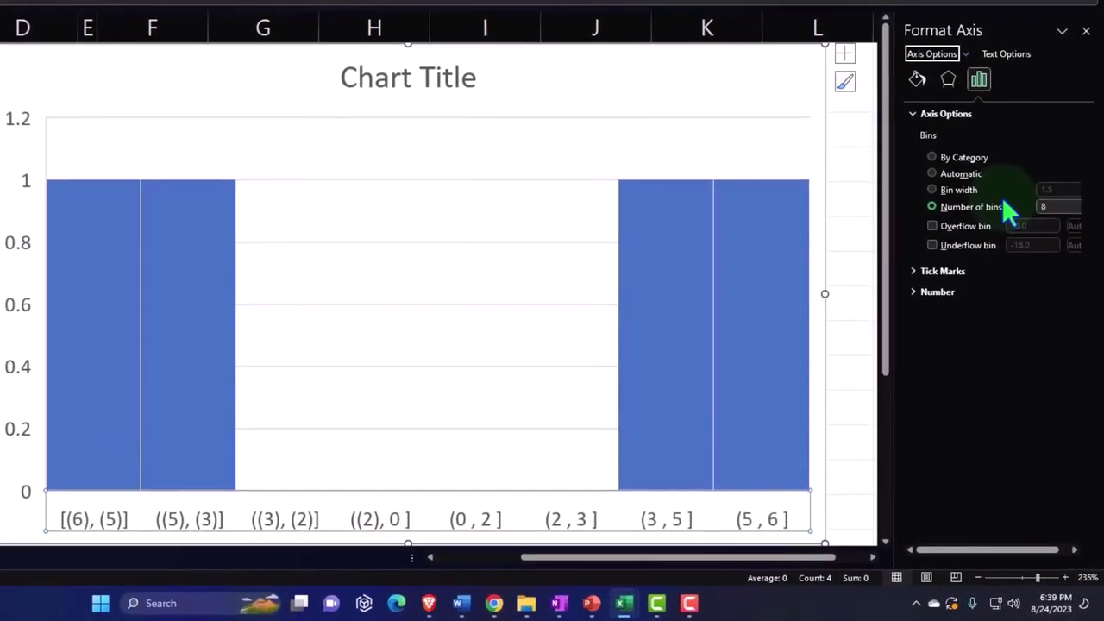
Delete the chart title and move the histogram to the right of the Data table
{"action": "left_click", "coordinate": [468, 81]}
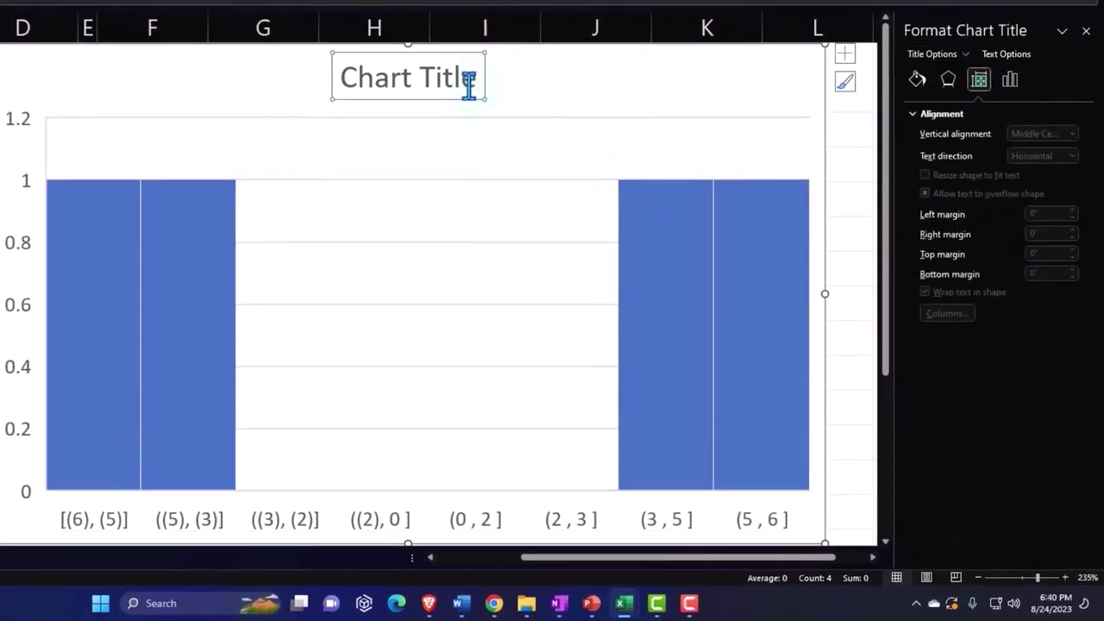
{"action": "left_click_drag", "start_coordinate": [468, 81], "coordinate": [469, 84]}
{"action": "key", "text": "Delete"}
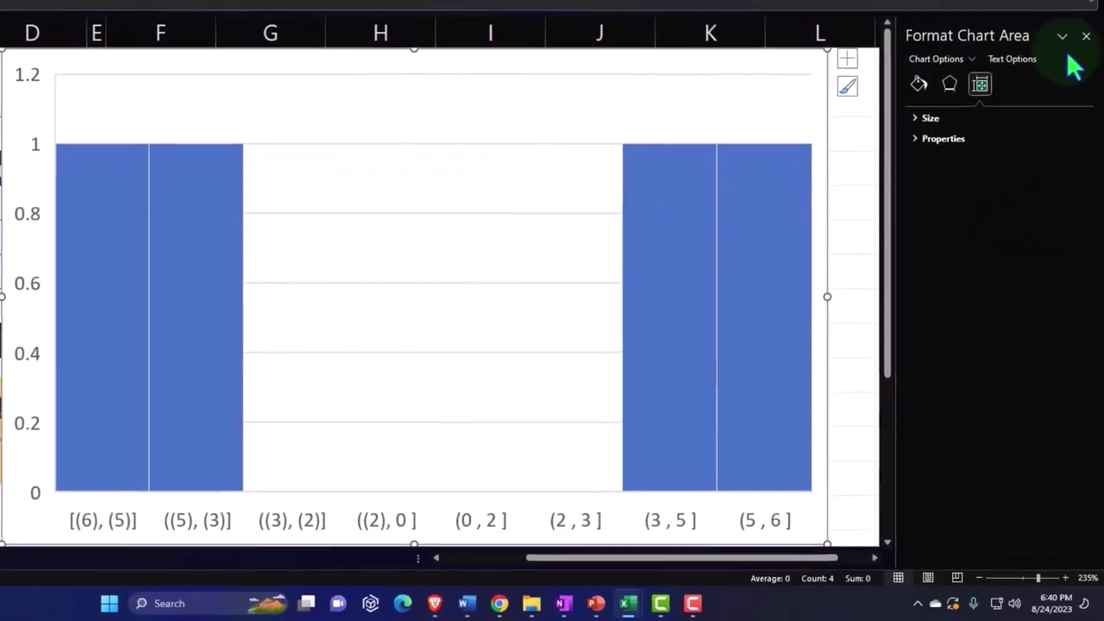
{"action": "left_click", "coordinate": [1086, 30]}
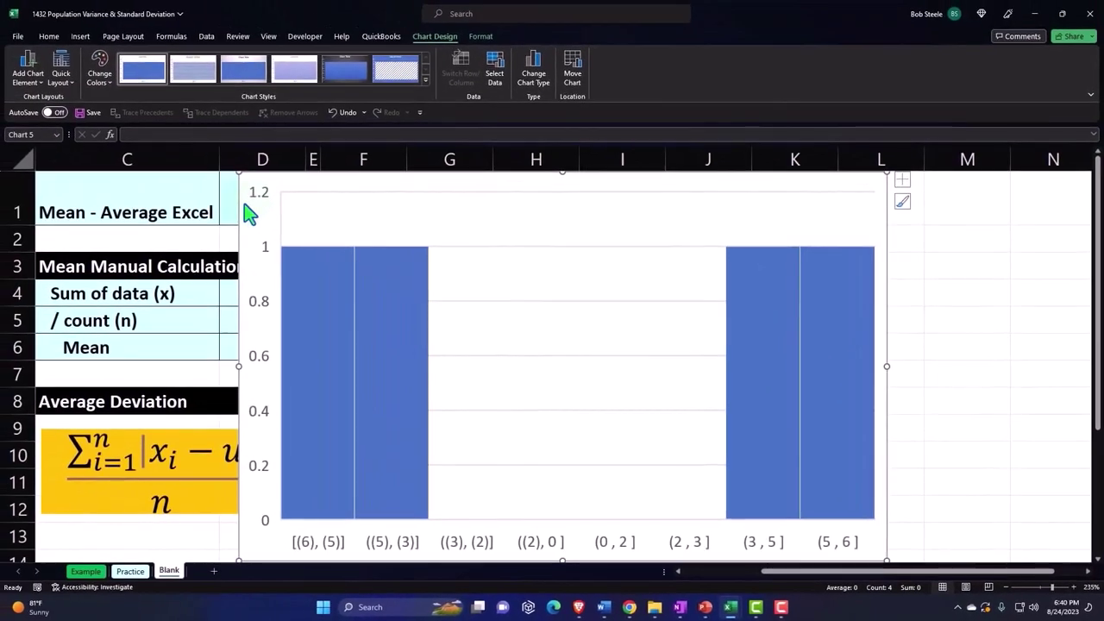
{"action": "mouse_move", "coordinate": [246, 215]}
{"action": "left_mouse_down"}
{"action": "mouse_move", "coordinate": [734, 207]}
{"action": "mouse_move", "coordinate": [779, 216]}
{"action": "left_mouse_up"}
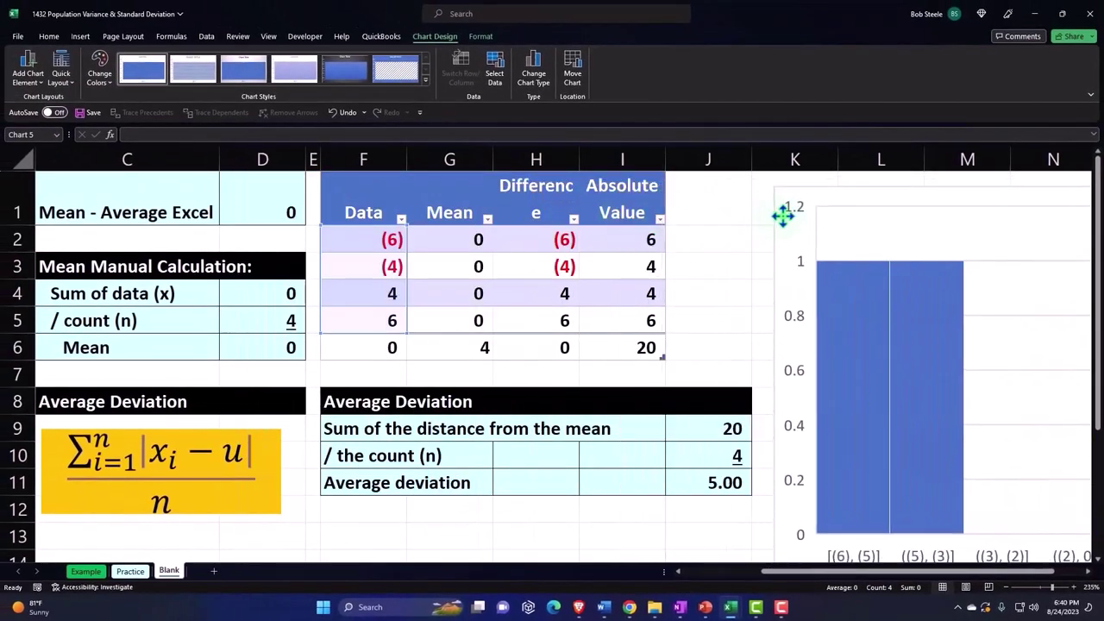
Nudge the histogram further right and deselect it
{"action": "left_click_drag", "start_coordinate": [795, 573], "coordinate": [900, 584]}
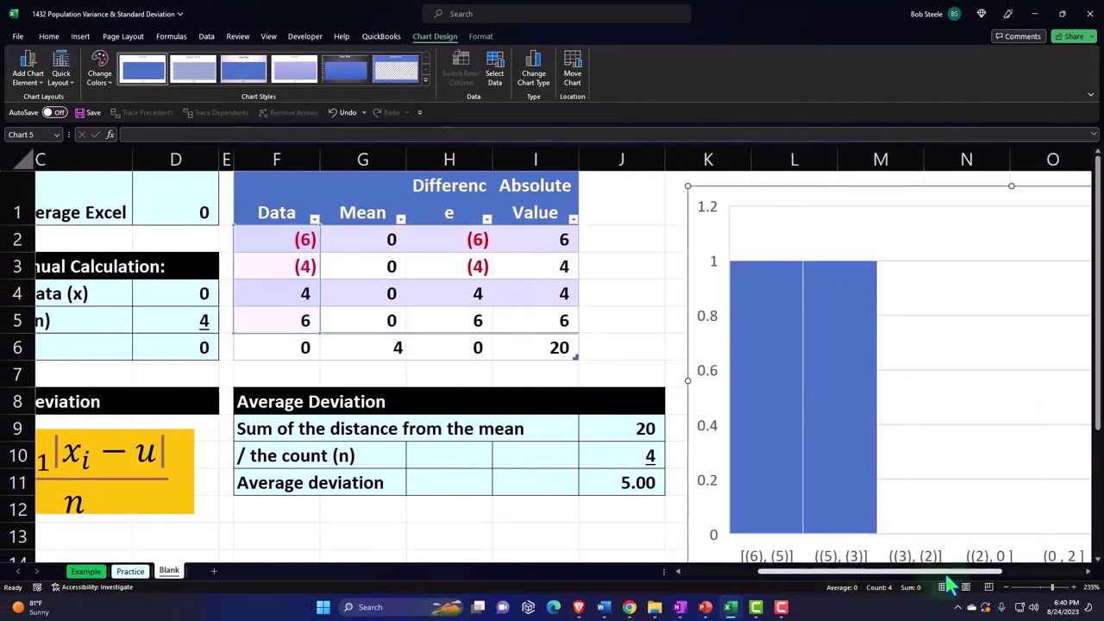
{"action": "left_click", "coordinate": [666, 539]}
{"action": "key", "text": "Right"}
{"action": "key", "text": "Right"}
{"action": "key", "text": "Right"}
{"action": "key", "text": "Right"}
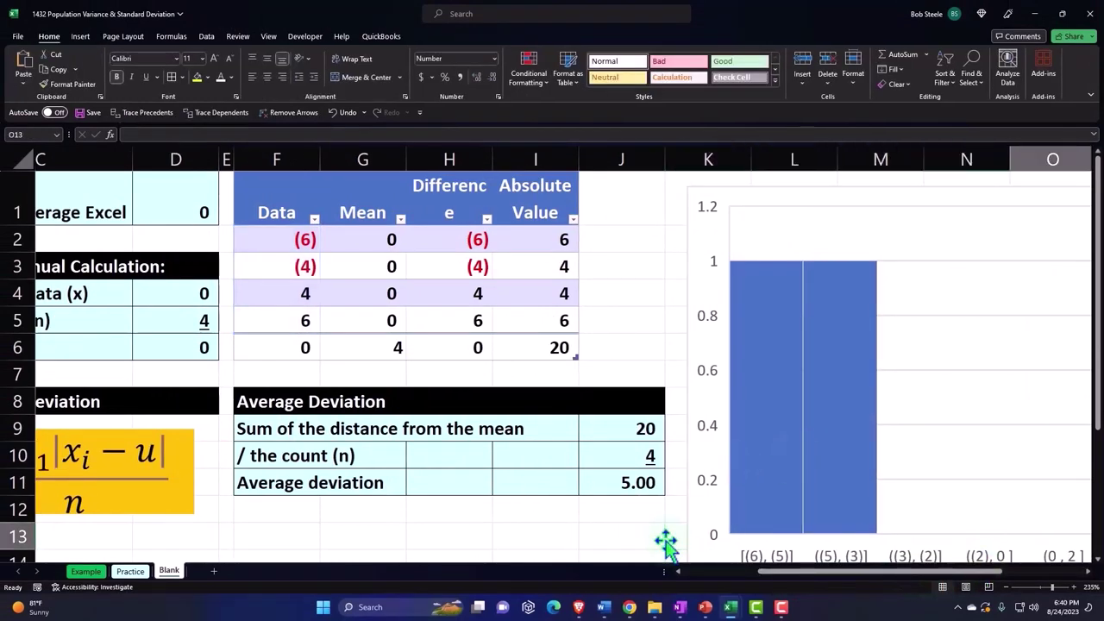
{"action": "key", "text": "Right"}
{"action": "key", "text": "Right"}
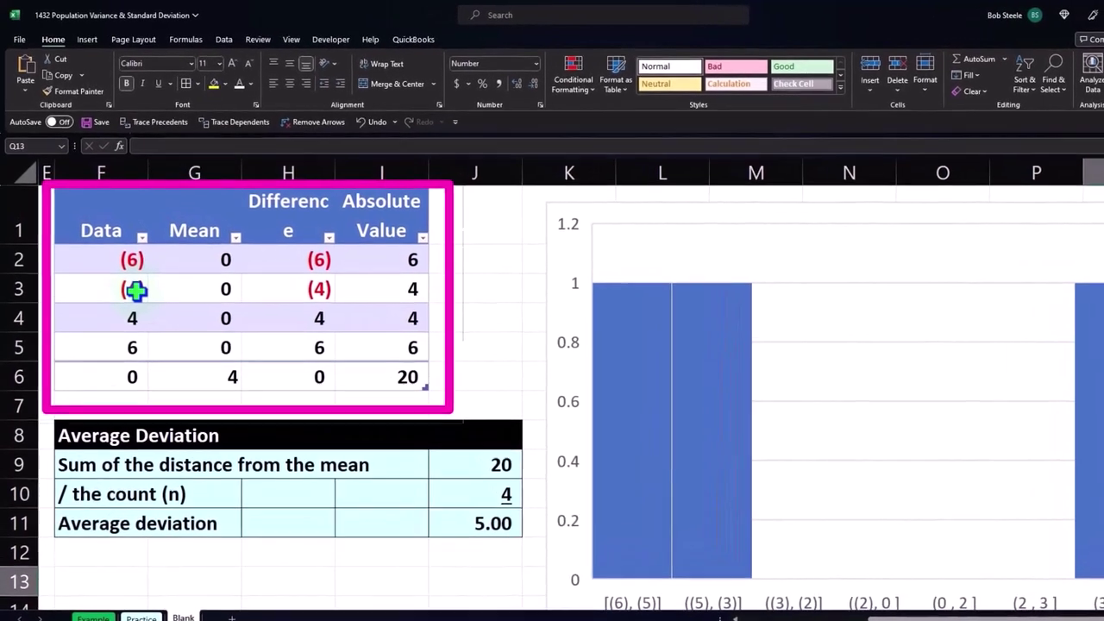
Step through the Data values and the count of 4 formula, then move past the histogram
{"action": "left_click", "coordinate": [126, 266]}
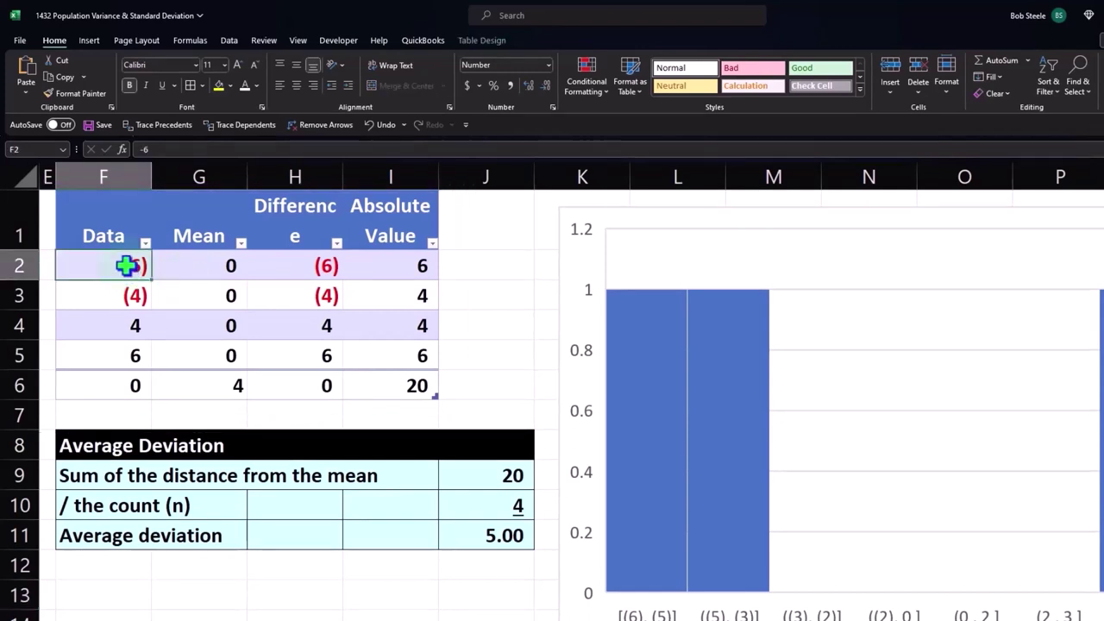
{"action": "key", "text": "Down"}
{"action": "key", "text": "Down"}
{"action": "key", "text": "Down"}
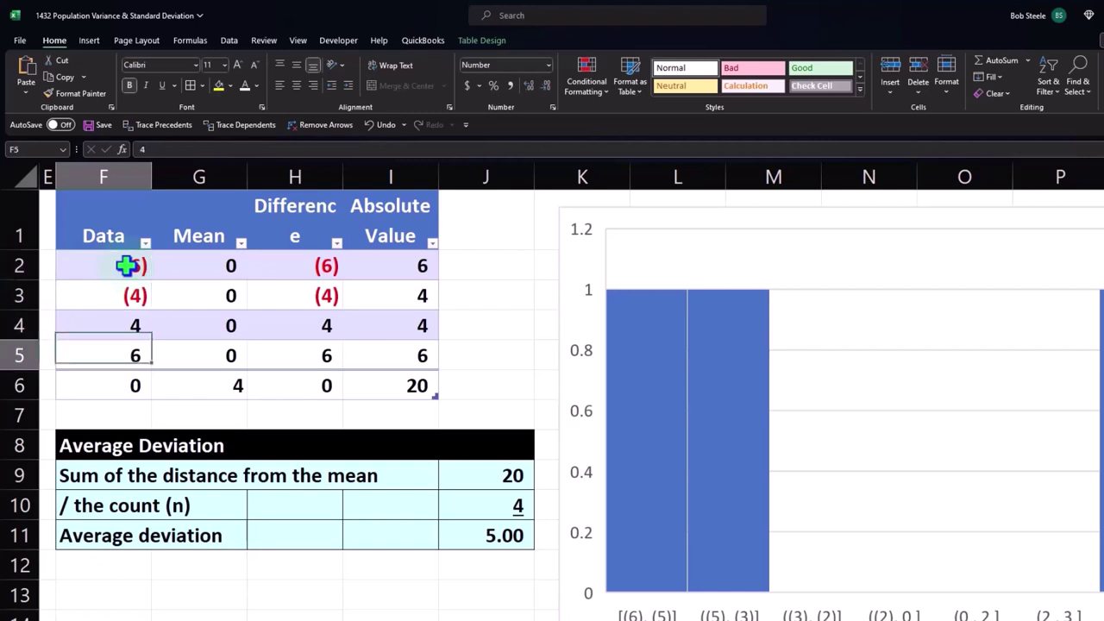
{"action": "key", "text": "Down"}
{"action": "key", "text": "Down"}
{"action": "key", "text": "Right"}
{"action": "key", "text": "Right"}
{"action": "key", "text": "Right"}
{"action": "key", "text": "Right"}
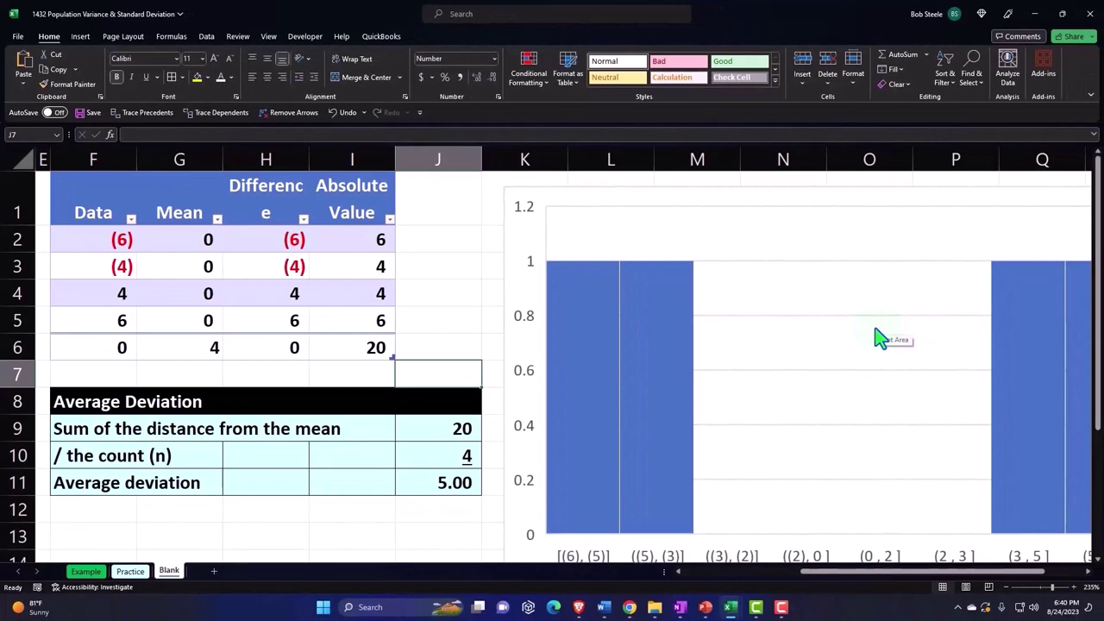
{"action": "left_click", "coordinate": [408, 460]}
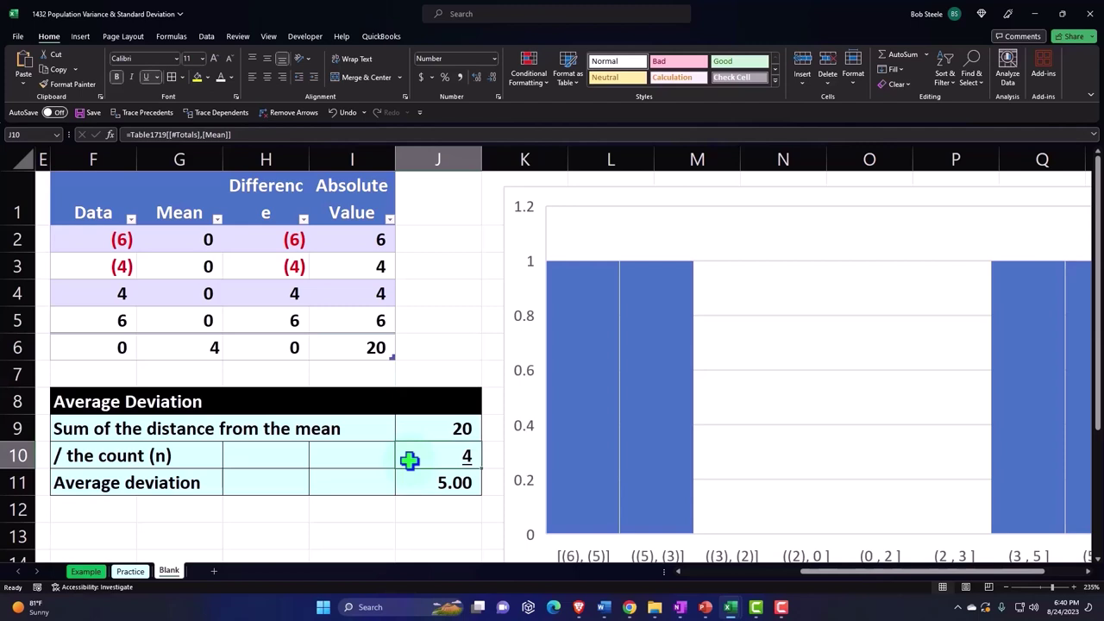
{"action": "key", "text": "Right"}
{"action": "key", "text": "Right"}
{"action": "key", "text": "Right"}
{"action": "key", "text": "Right"}
{"action": "key", "text": "Right"}
{"action": "key", "text": "Right"}
{"action": "key", "text": "Right"}
{"action": "key", "text": "Right"}
{"action": "key", "text": "Right"}
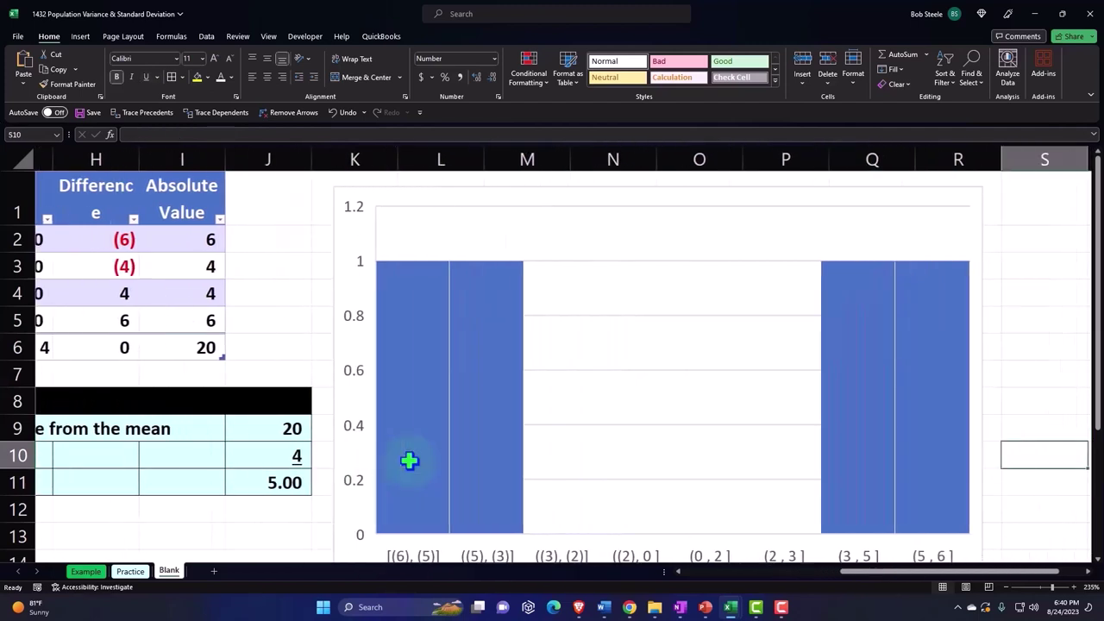
{"action": "key", "text": "Right"}
{"action": "key", "text": "Right"}
{"action": "key", "text": "Right"}
{"action": "key", "text": "Right"}
{"action": "key", "text": "Right"}
{"action": "key", "text": "Right"}
{"action": "key", "text": "Right"}
{"action": "key", "text": "Right"}
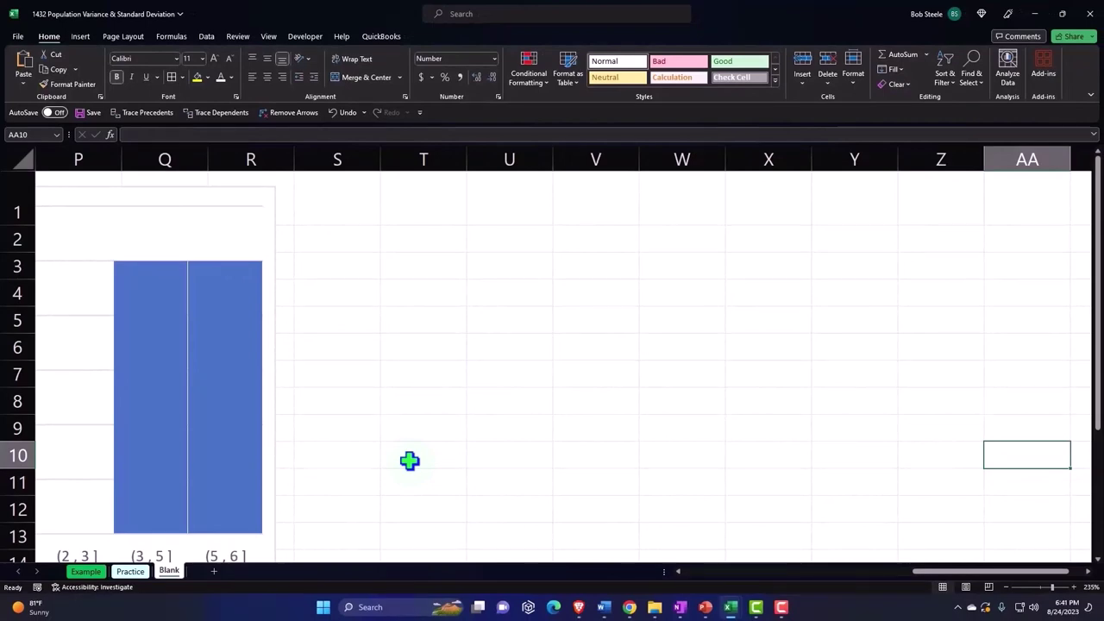
Enter the heading 'Variance - Population' in cell S1
{"action": "left_click", "coordinate": [344, 199]}
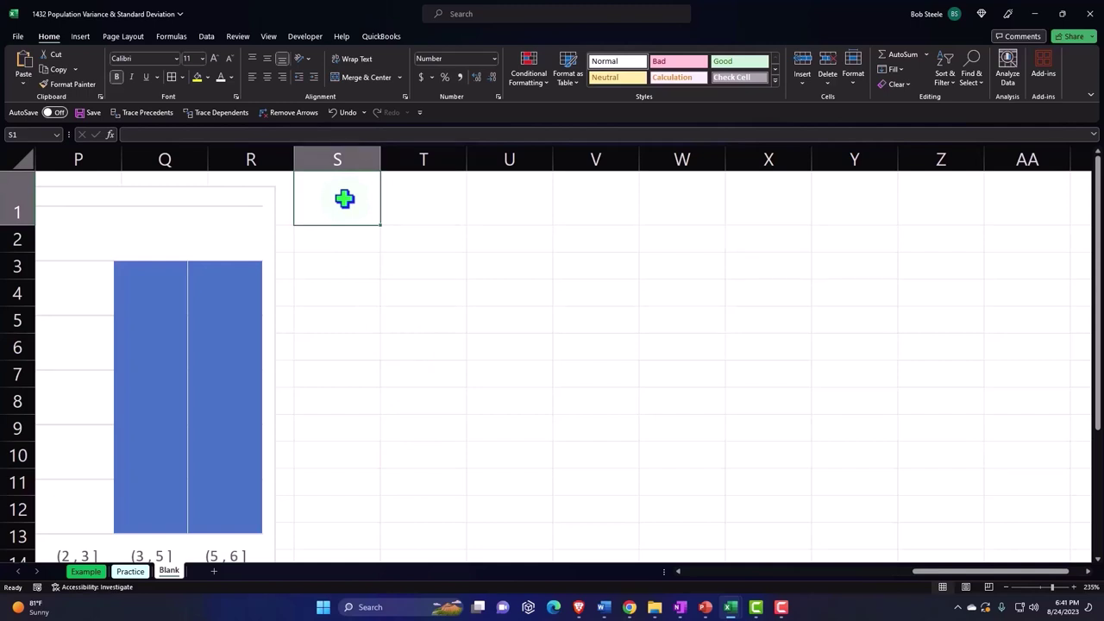
{"action": "type", "text": "Var"}
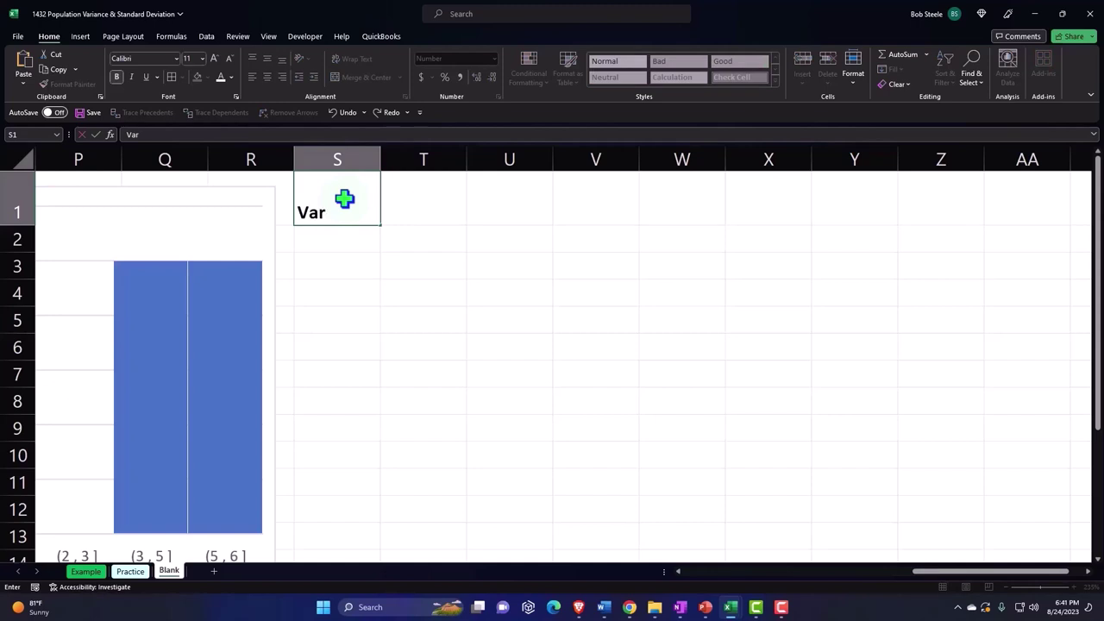
{"action": "type", "text": "iance - P"}
{"action": "type", "text": "p"}
{"action": "key", "text": "BackSpace"}
{"action": "type", "text": "opu"}
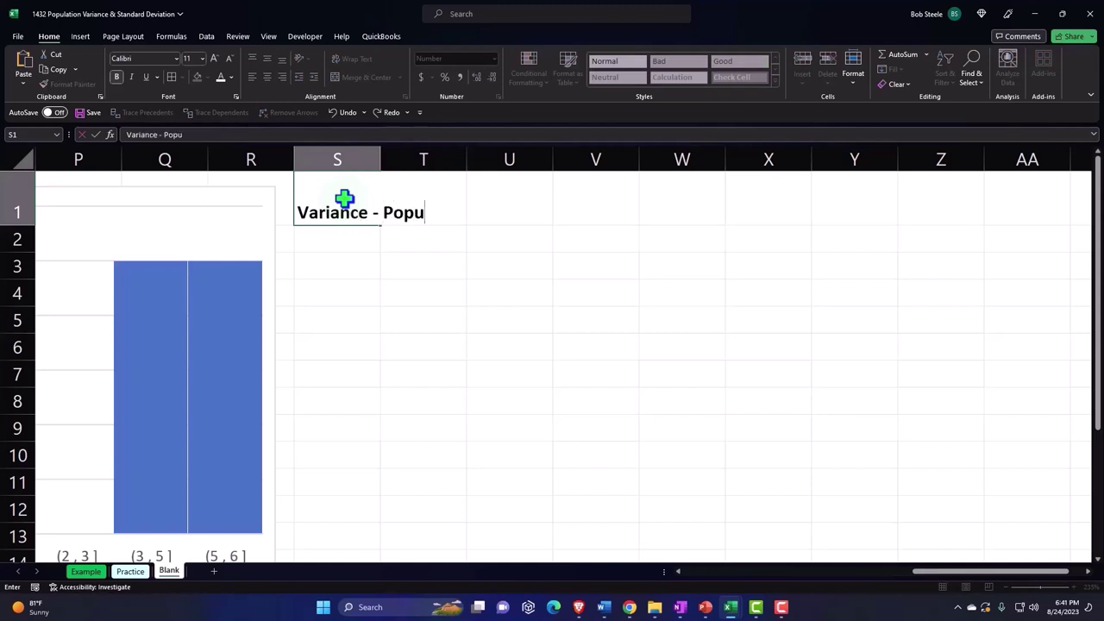
{"action": "type", "text": "lation"}
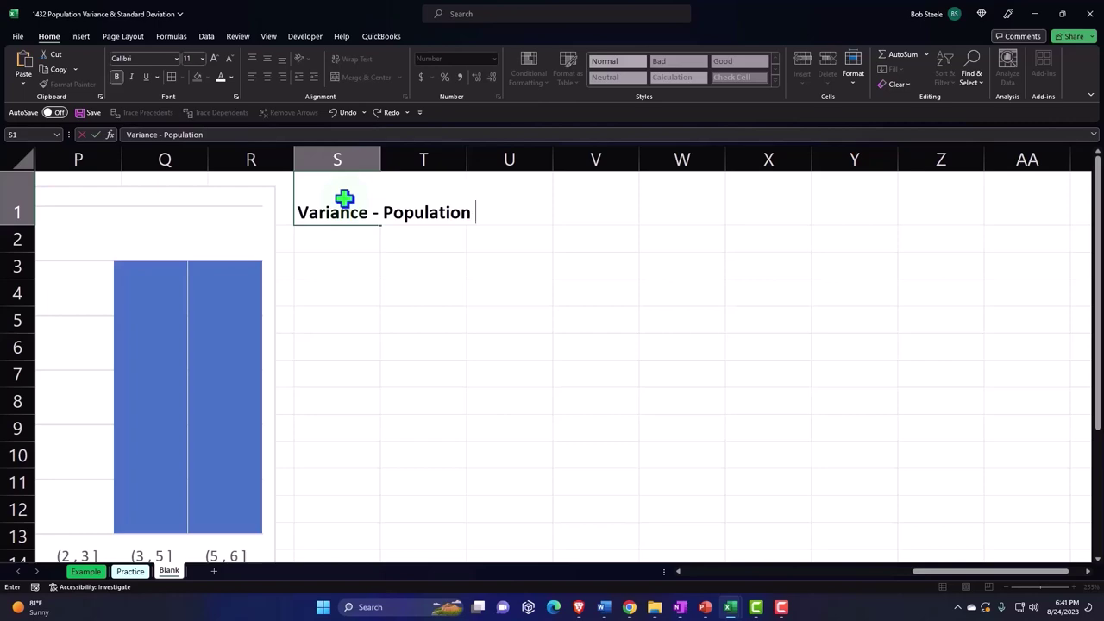
{"action": "key", "text": "Return"}
Give S1:U1 a black fill with white text
{"action": "left_click_drag", "start_coordinate": [344, 198], "coordinate": [505, 210]}
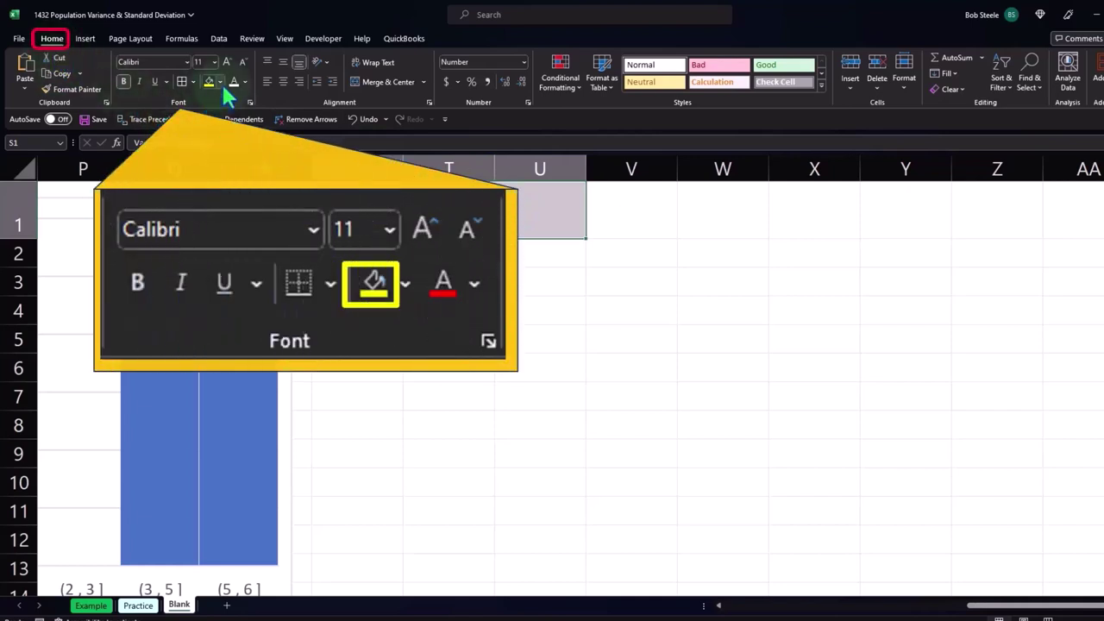
{"action": "left_click", "coordinate": [220, 82]}
{"action": "left_click", "coordinate": [220, 114]}
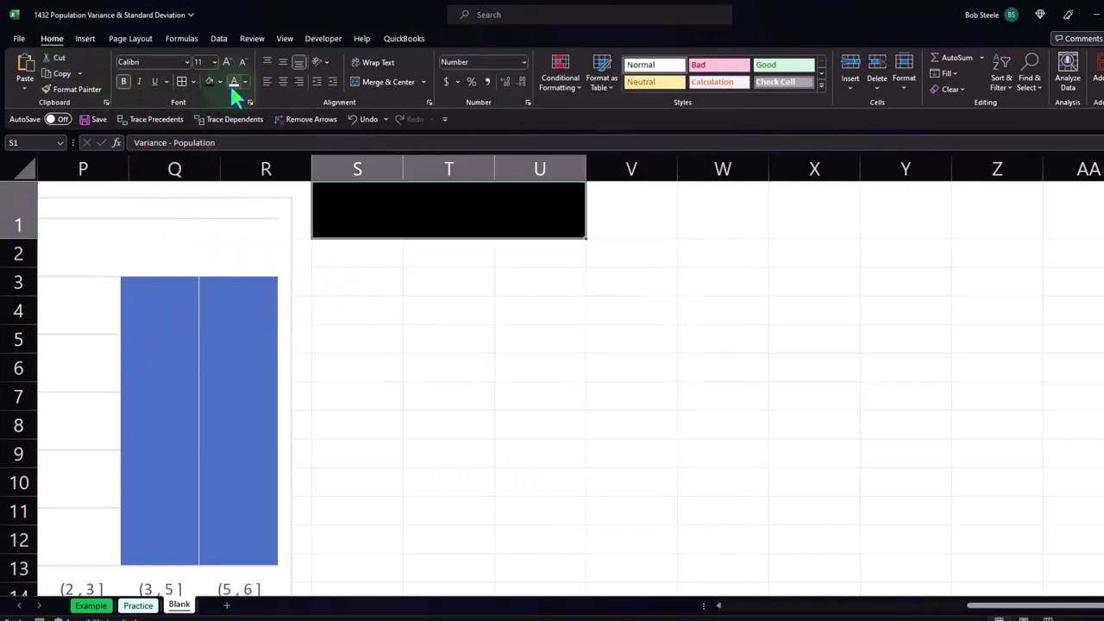
{"action": "left_click", "coordinate": [235, 85]}
{"action": "left_click", "coordinate": [438, 308]}
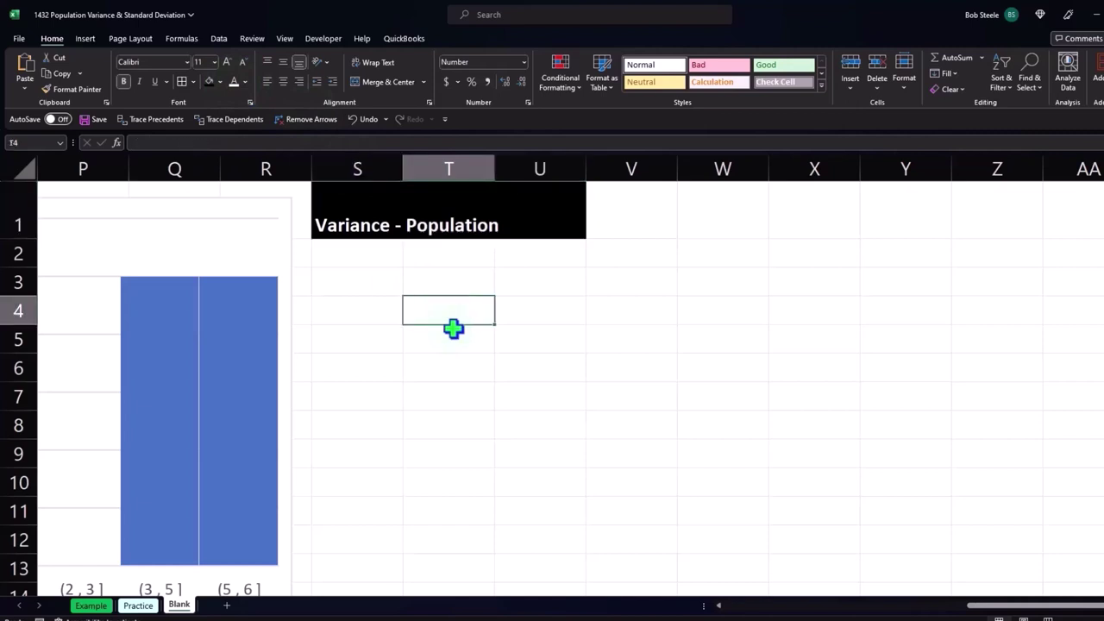
Insert an equation box and open an enlarged ink equation writing pad
{"action": "left_click", "coordinate": [86, 41]}
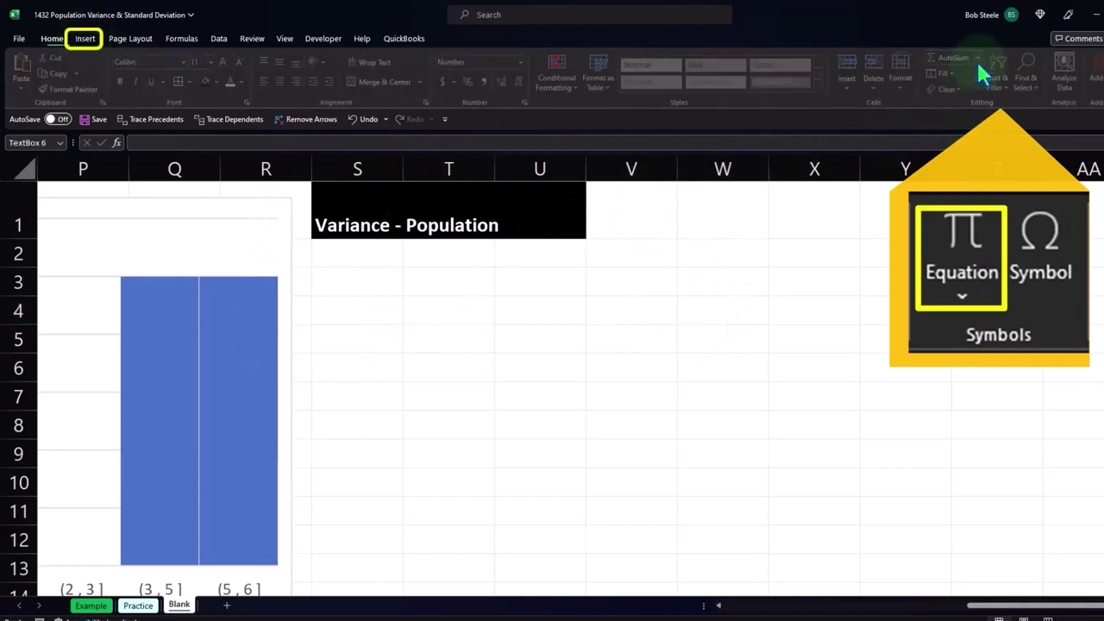
{"action": "left_click", "coordinate": [983, 74]}
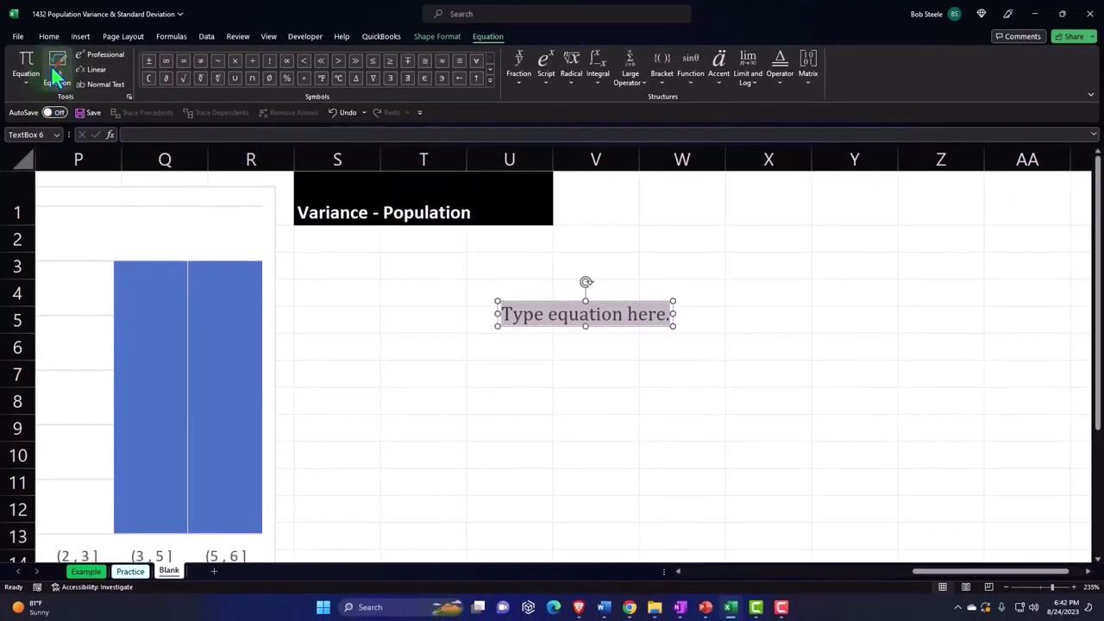
{"action": "left_click", "coordinate": [51, 60]}
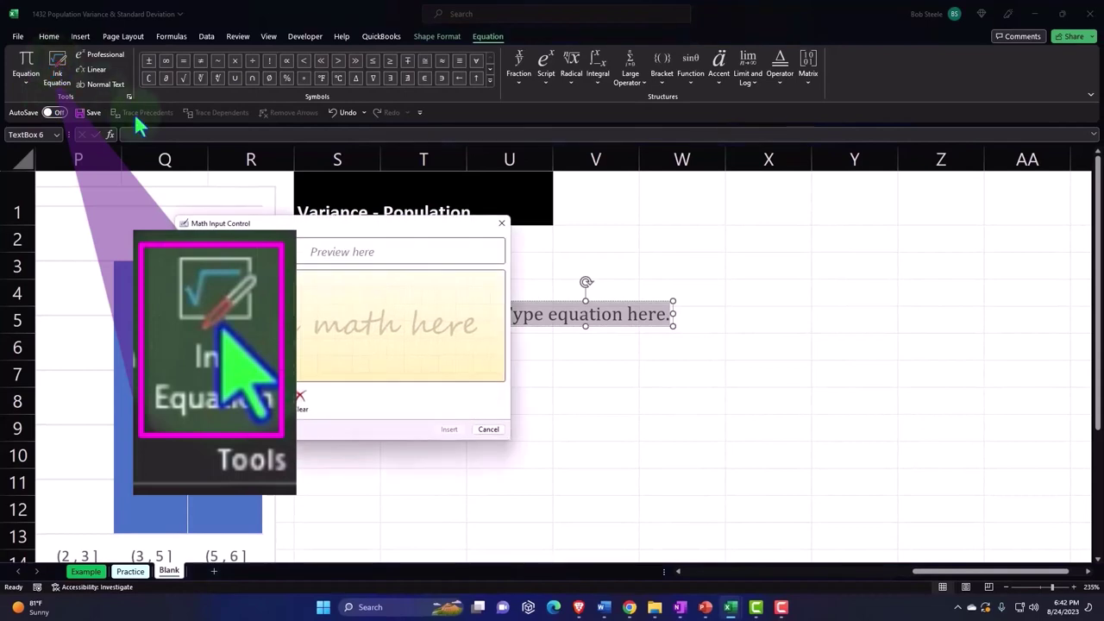
{"action": "left_click_drag", "start_coordinate": [230, 237], "coordinate": [360, 251]}
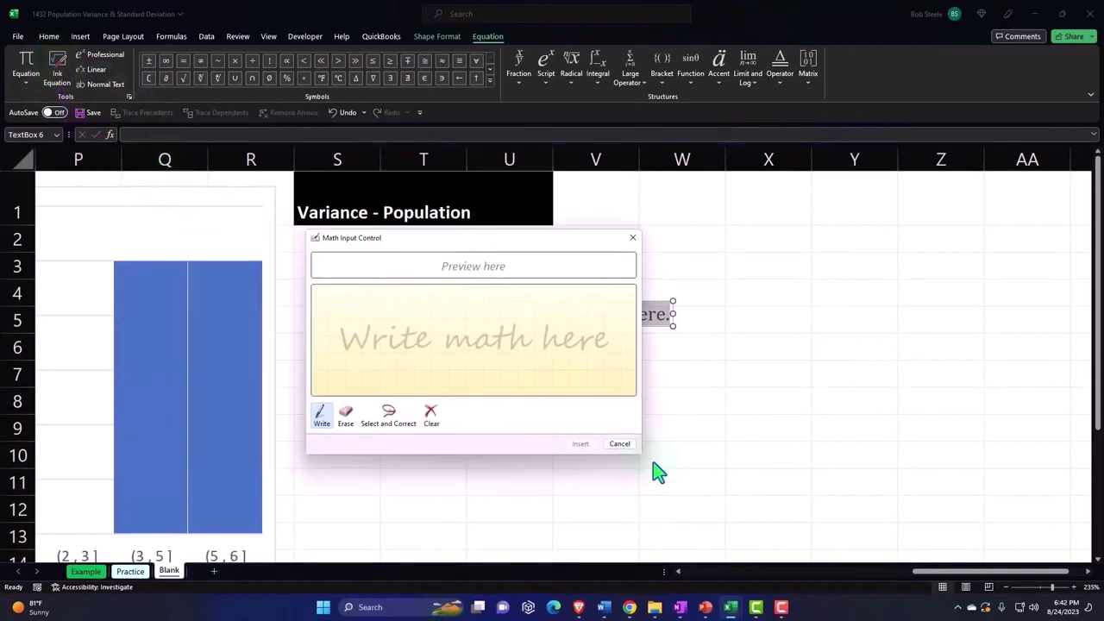
{"action": "left_click_drag", "start_coordinate": [641, 453], "coordinate": [905, 512]}
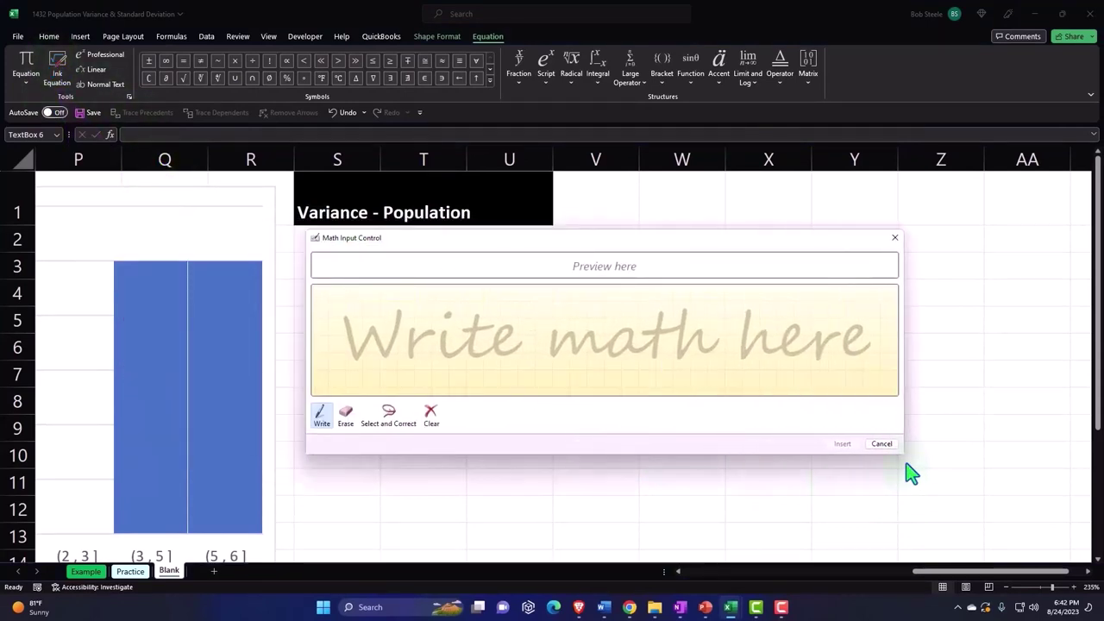
{"action": "left_click_drag", "start_coordinate": [899, 454], "coordinate": [1013, 525]}
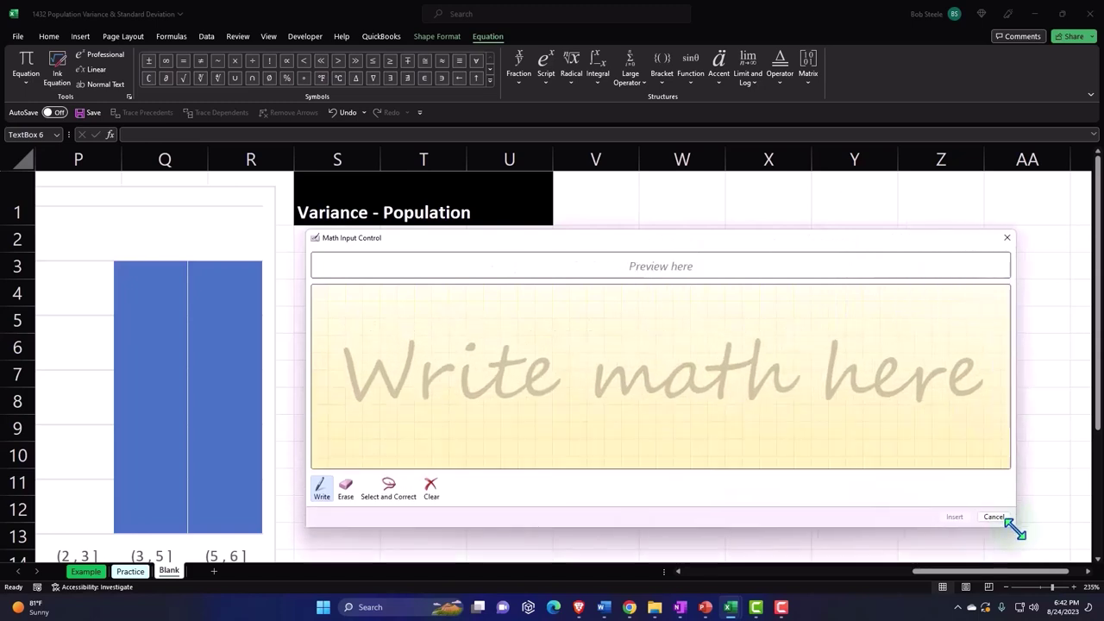
{"action": "left_click_drag", "start_coordinate": [304, 231], "coordinate": [283, 178]}
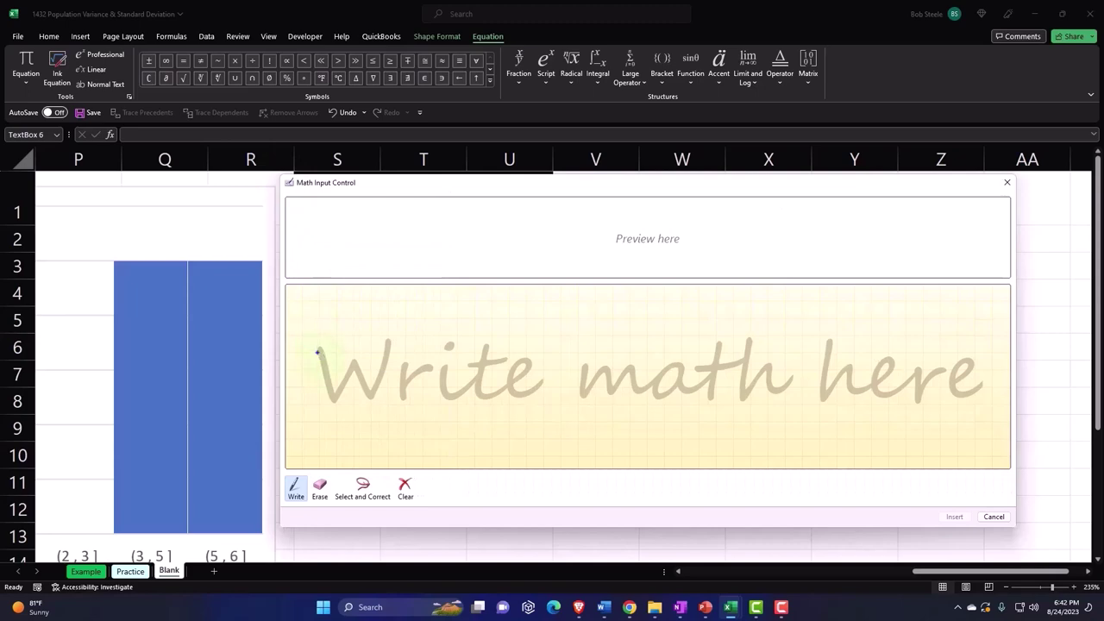
Handwrite σ² = Σ with j=1 below and n above the summation
{"action": "left_click_drag", "start_coordinate": [314, 352], "coordinate": [311, 358]}
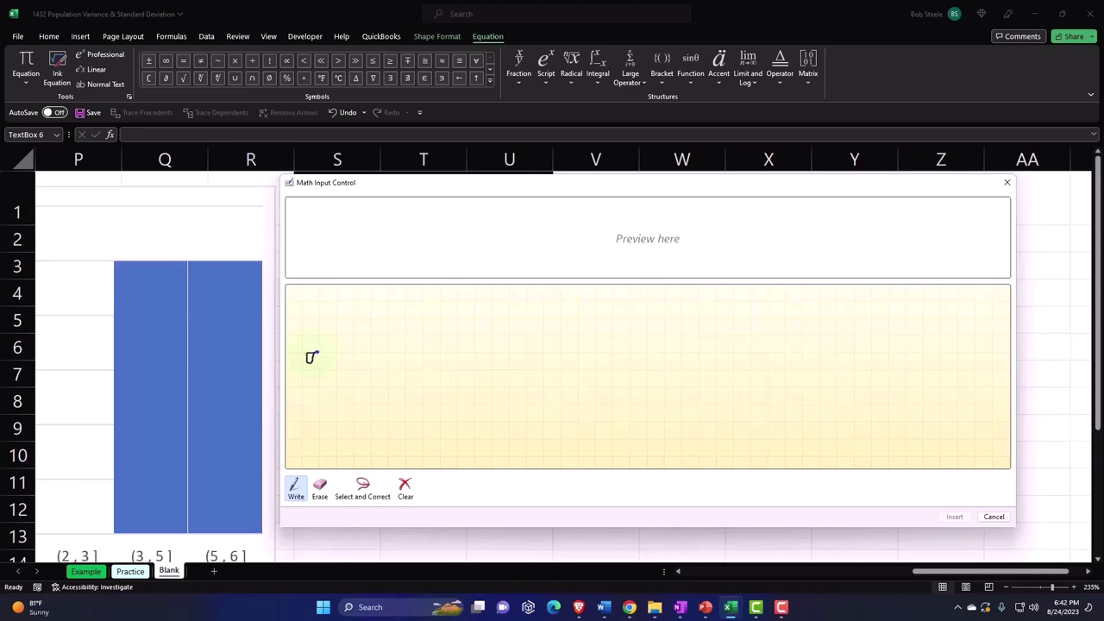
{"action": "left_click_drag", "start_coordinate": [316, 350], "coordinate": [344, 374]}
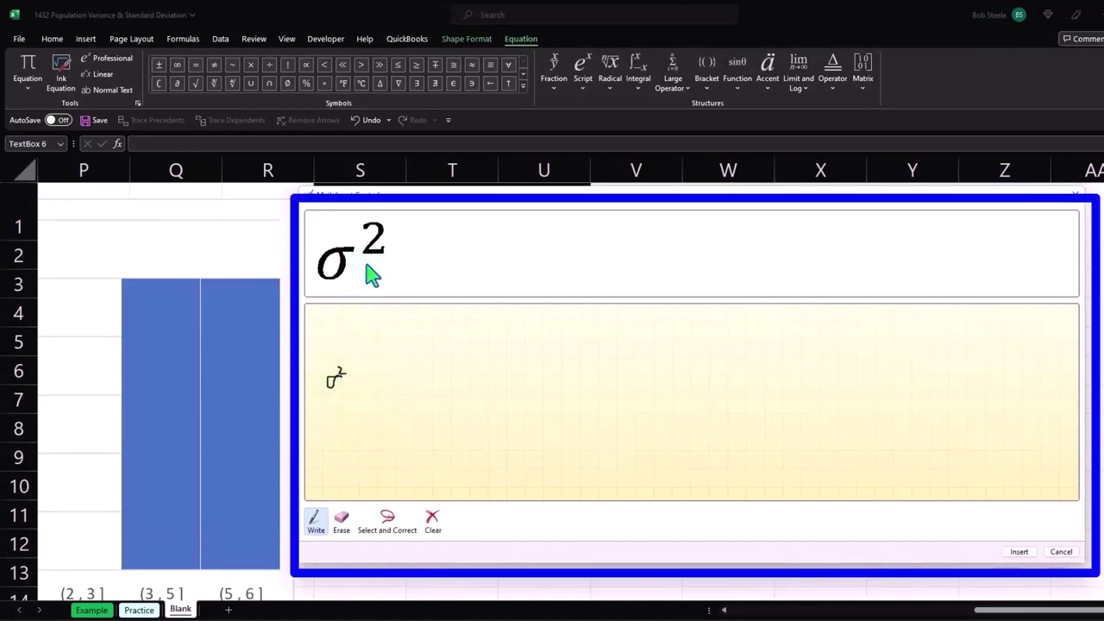
{"action": "left_click_drag", "start_coordinate": [362, 376], "coordinate": [376, 388]}
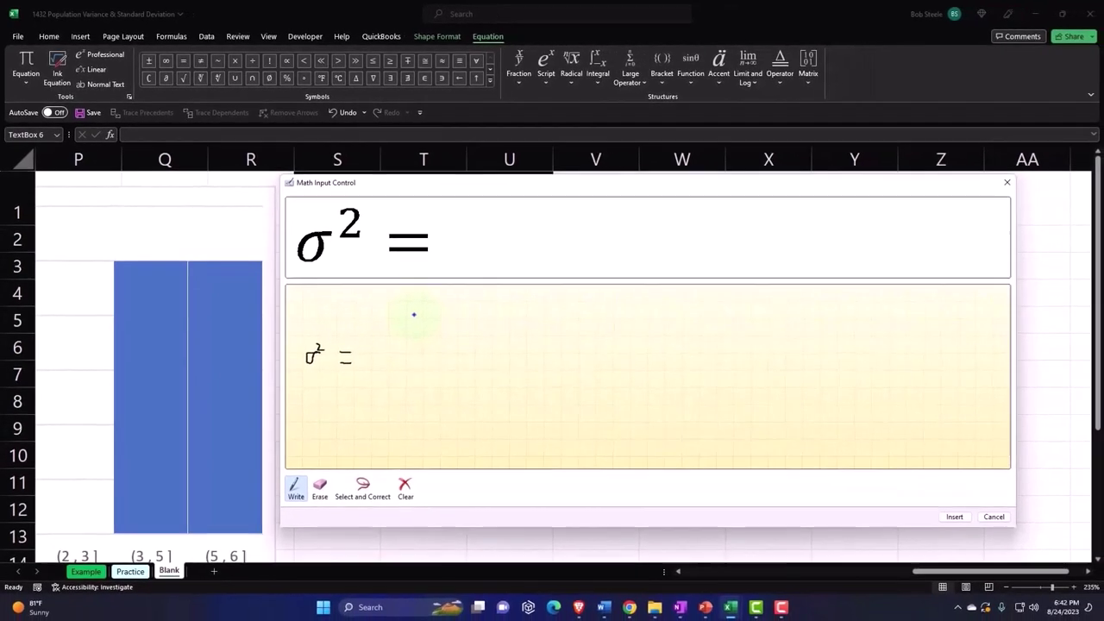
{"action": "mouse_move", "coordinate": [414, 315]}
{"action": "left_mouse_down"}
{"action": "mouse_move", "coordinate": [383, 323]}
{"action": "mouse_move", "coordinate": [384, 352]}
{"action": "mouse_move", "coordinate": [422, 358]}
{"action": "left_mouse_up"}
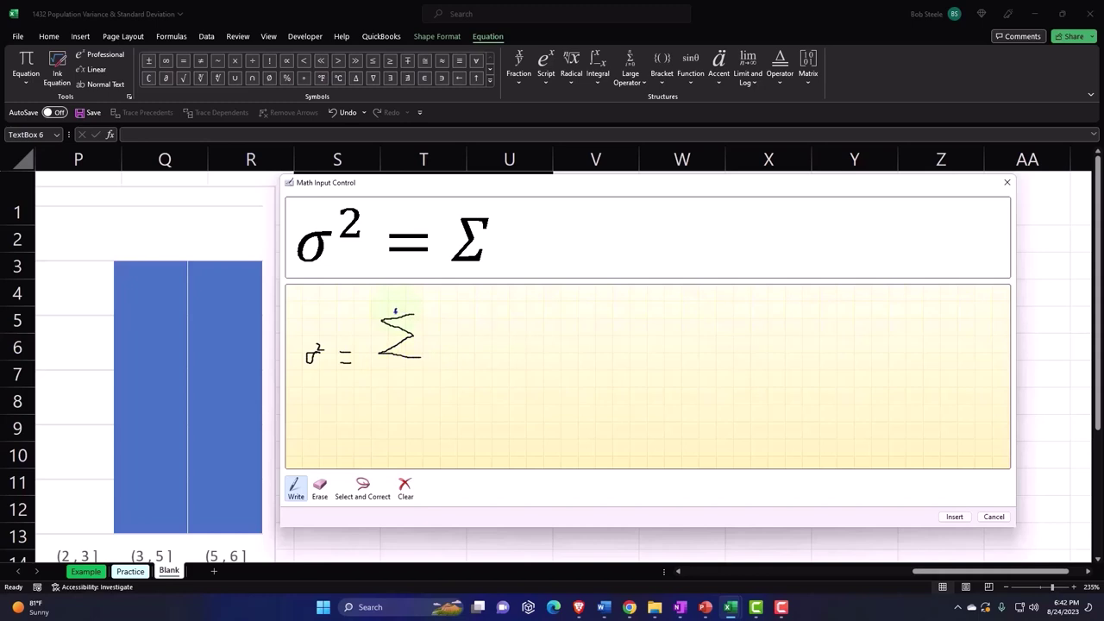
{"action": "left_click_drag", "start_coordinate": [397, 312], "coordinate": [402, 309]}
{"action": "left_click_drag", "start_coordinate": [387, 361], "coordinate": [402, 361]}
{"action": "left_click", "coordinate": [388, 357]}
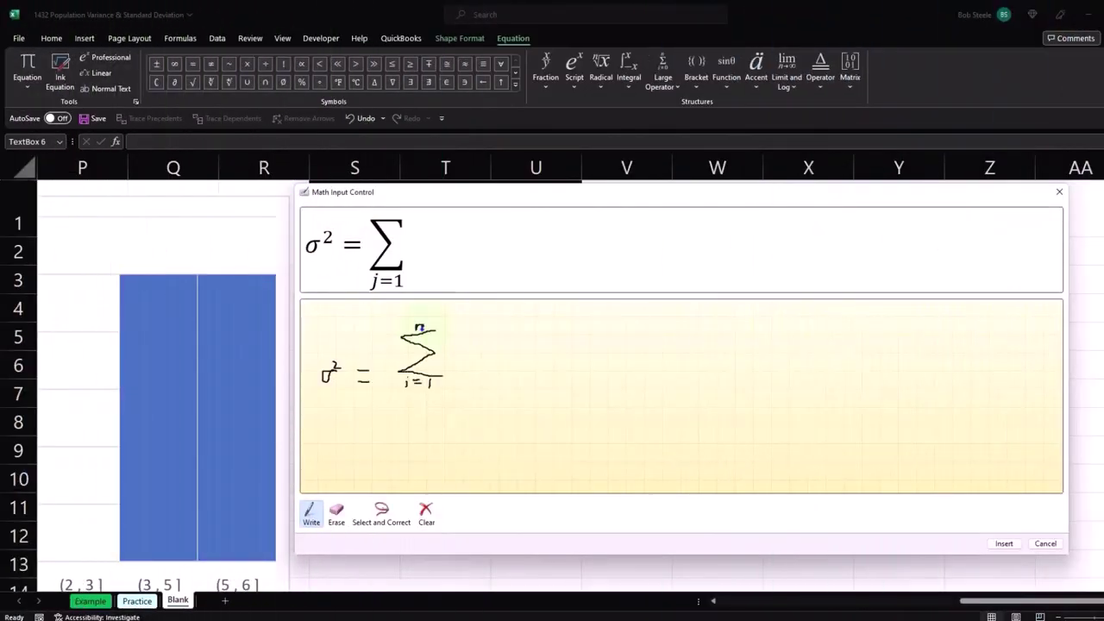
{"action": "left_click_drag", "start_coordinate": [421, 327], "coordinate": [425, 336]}
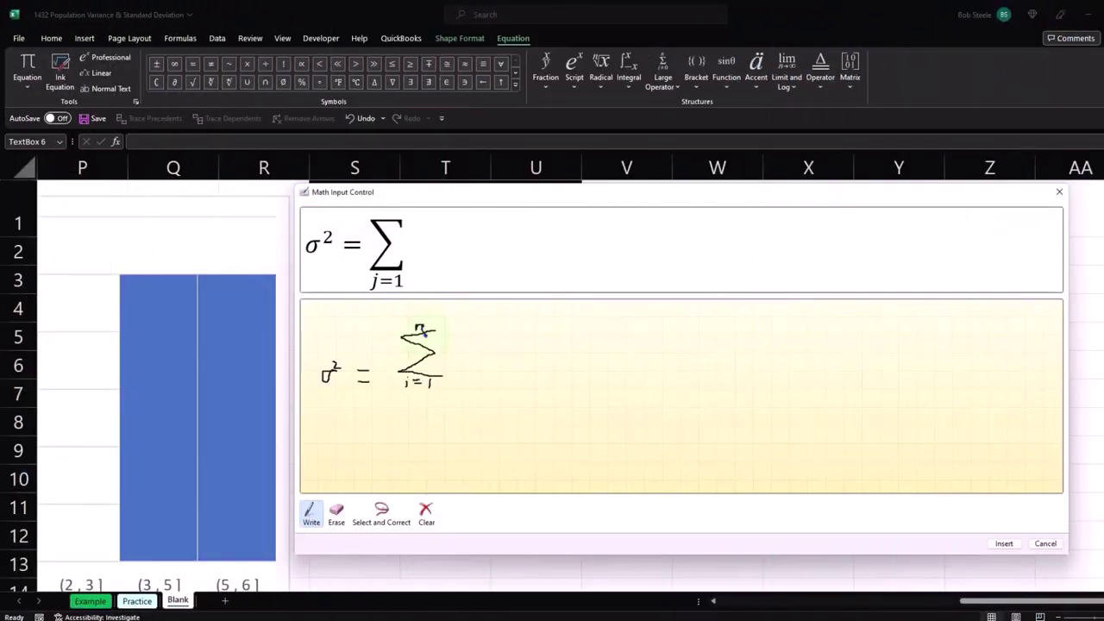
Erase the misread n above the sum and rewrite it
{"action": "left_click", "coordinate": [337, 514]}
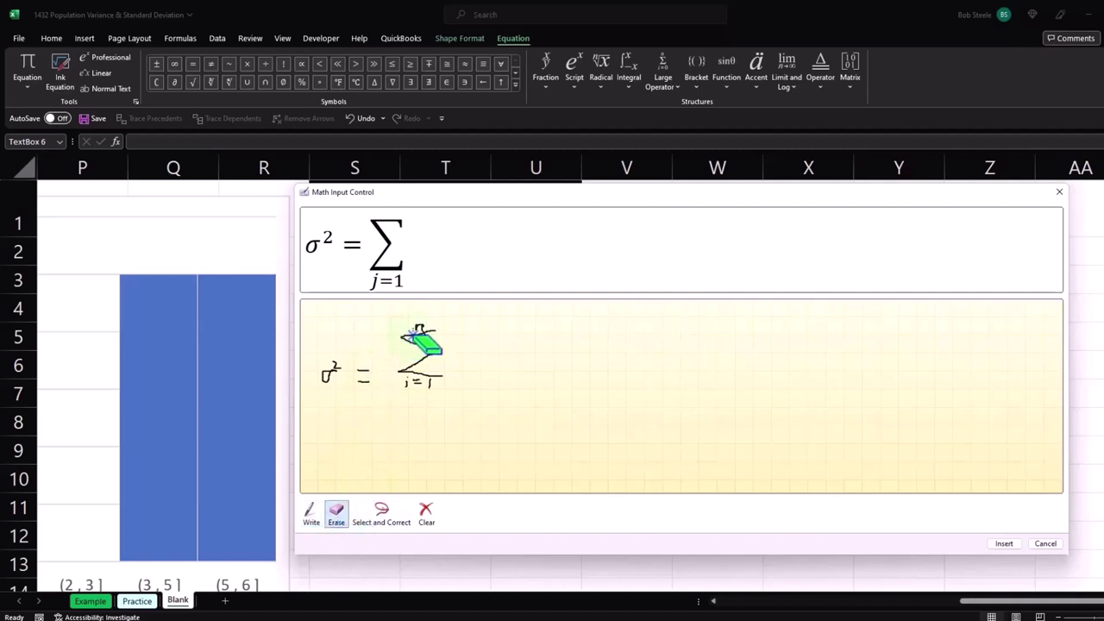
{"action": "left_click", "coordinate": [418, 328]}
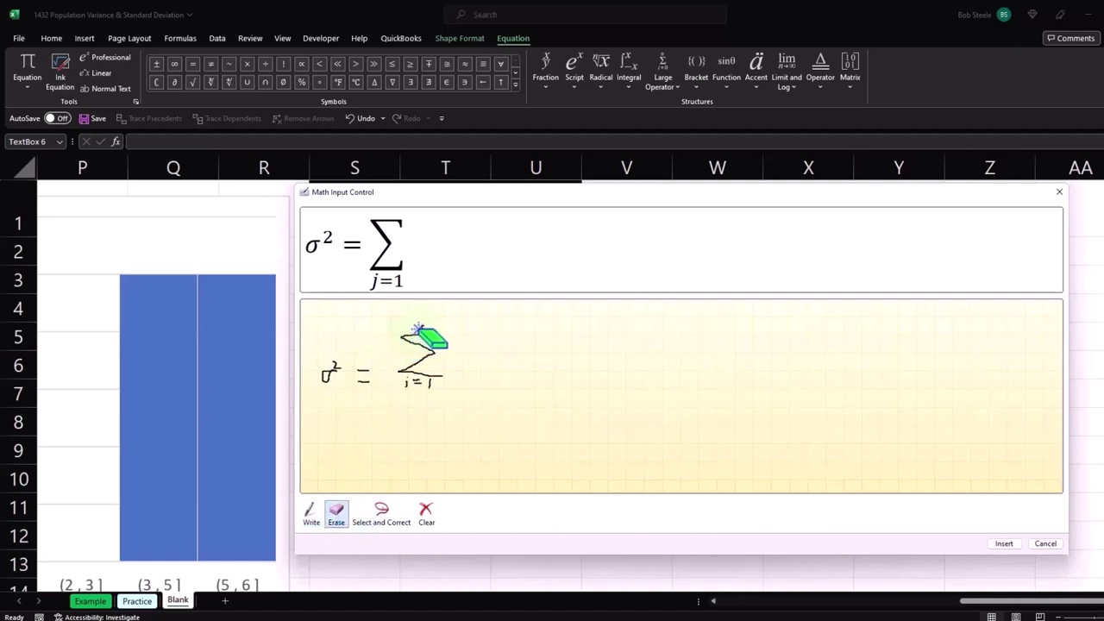
{"action": "left_click", "coordinate": [312, 514]}
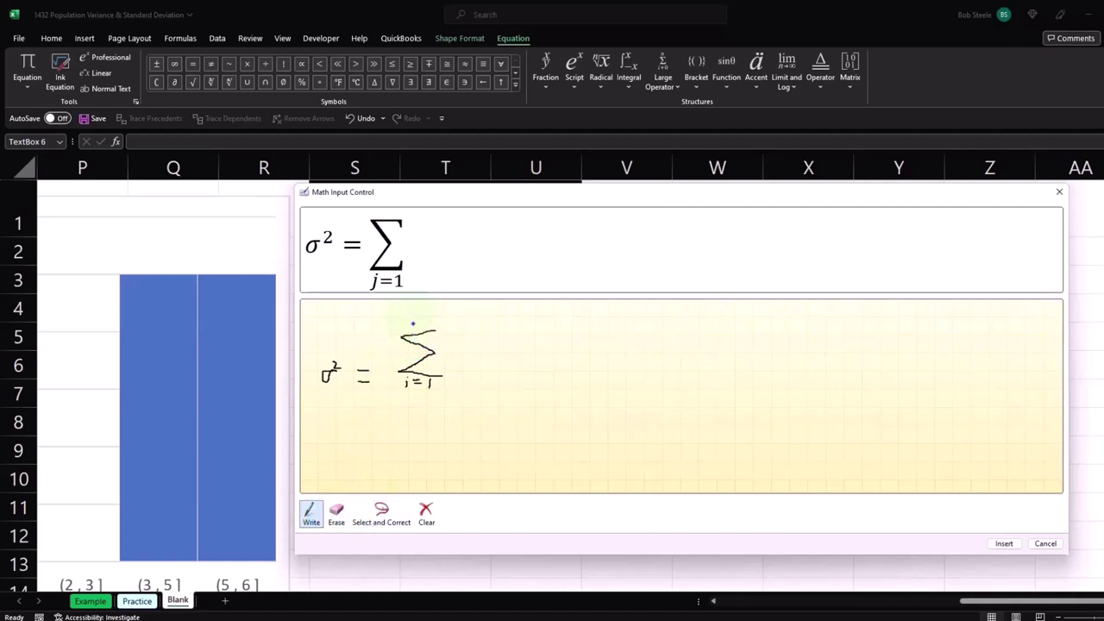
{"action": "left_click_drag", "start_coordinate": [413, 322], "coordinate": [422, 328]}
Replace j with i in the lower limit and write an opening parenthesis
{"action": "left_click", "coordinate": [337, 514]}
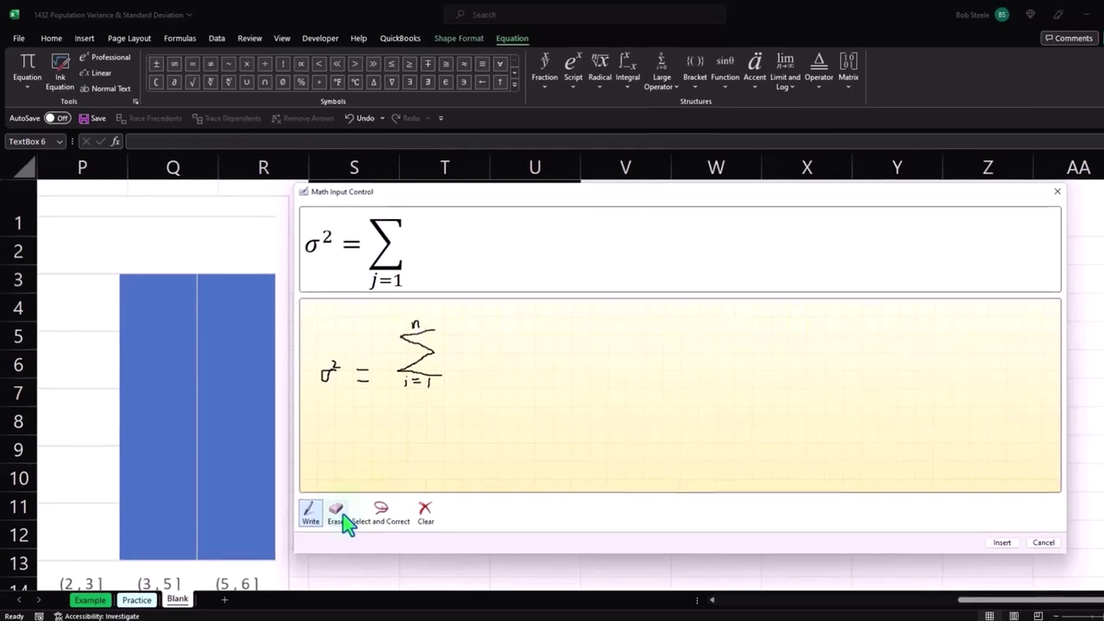
{"action": "left_click", "coordinate": [387, 369]}
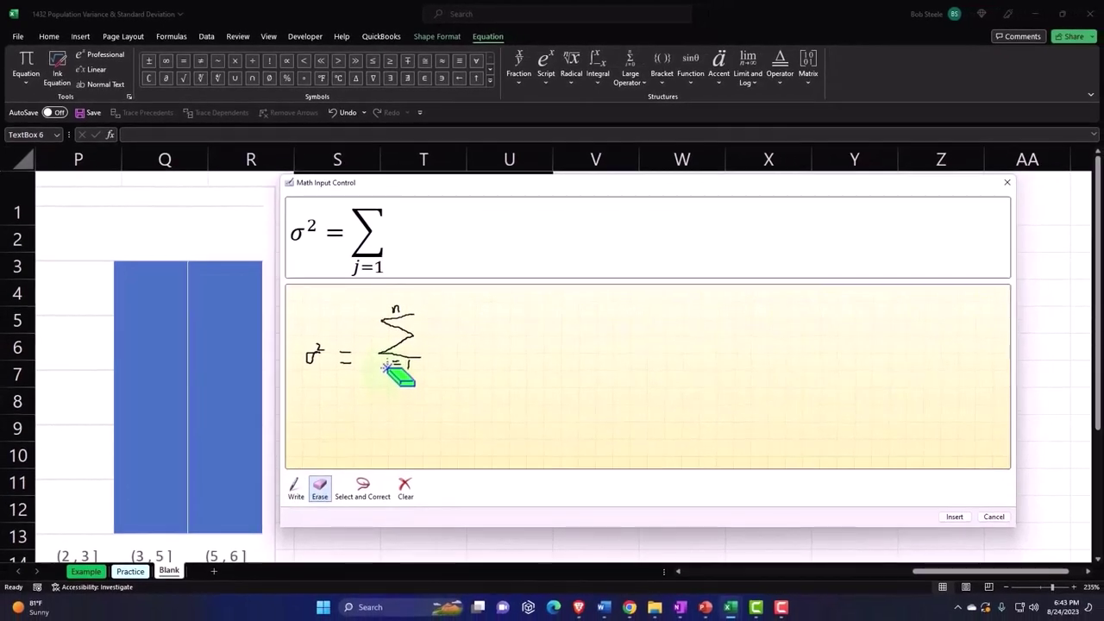
{"action": "left_click", "coordinate": [296, 490]}
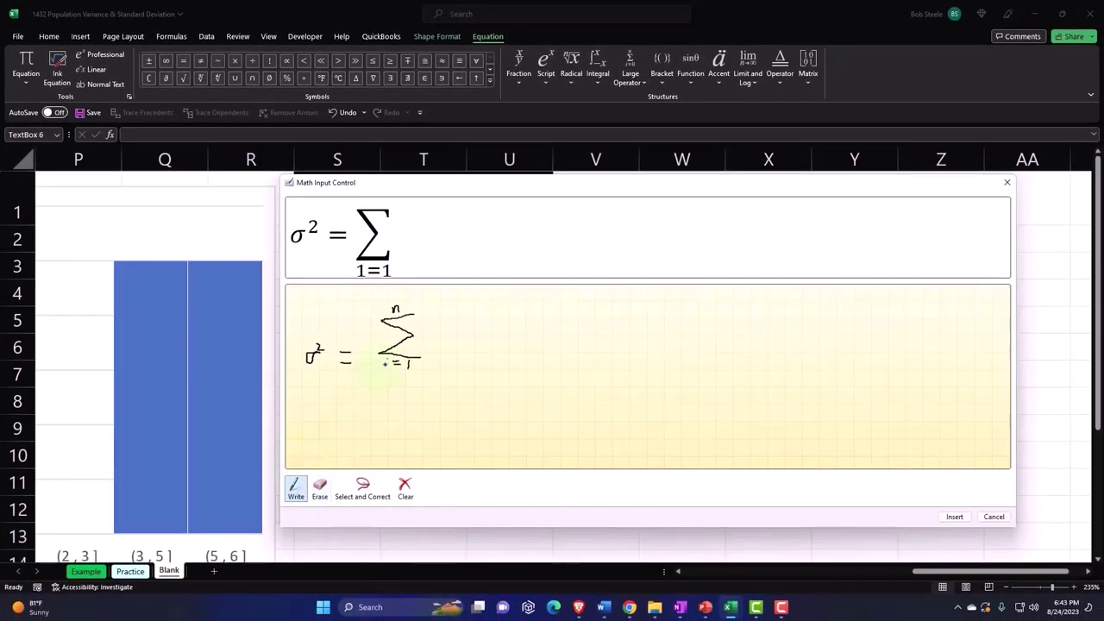
{"action": "left_click_drag", "start_coordinate": [387, 362], "coordinate": [387, 369]}
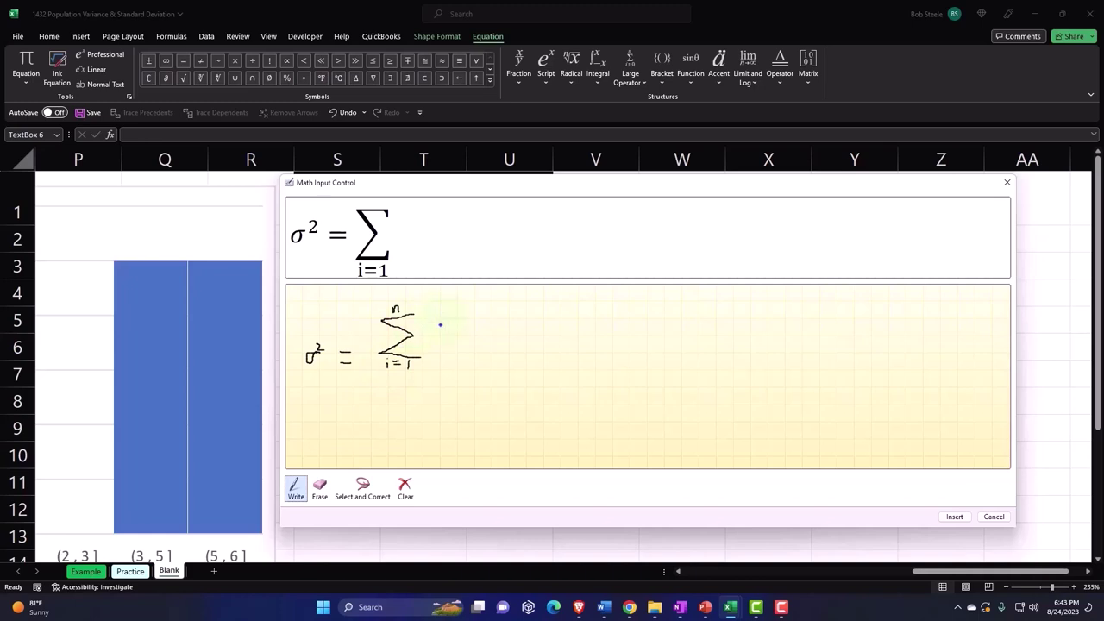
{"action": "mouse_move", "coordinate": [438, 318]}
{"action": "left_mouse_down"}
{"action": "mouse_move", "coordinate": [436, 351]}
{"action": "mouse_move", "coordinate": [460, 329]}
{"action": "mouse_move", "coordinate": [440, 345]}
{"action": "mouse_move", "coordinate": [461, 348]}
{"action": "left_mouse_up"}
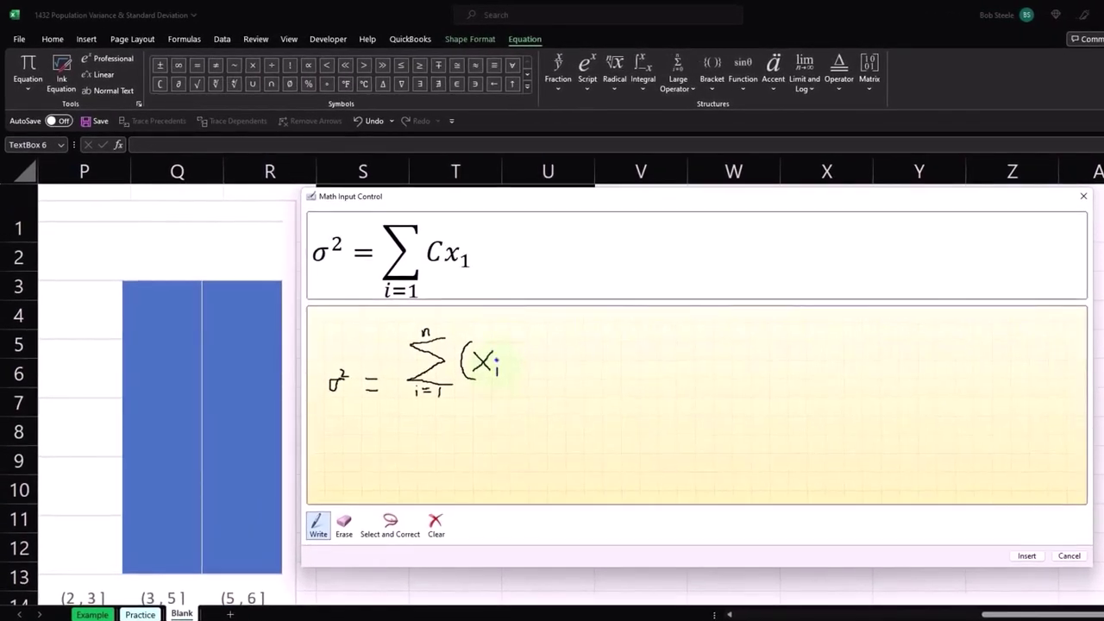
Complete the term as (x_i − u)² inside the sum
{"action": "left_click", "coordinate": [497, 361]}
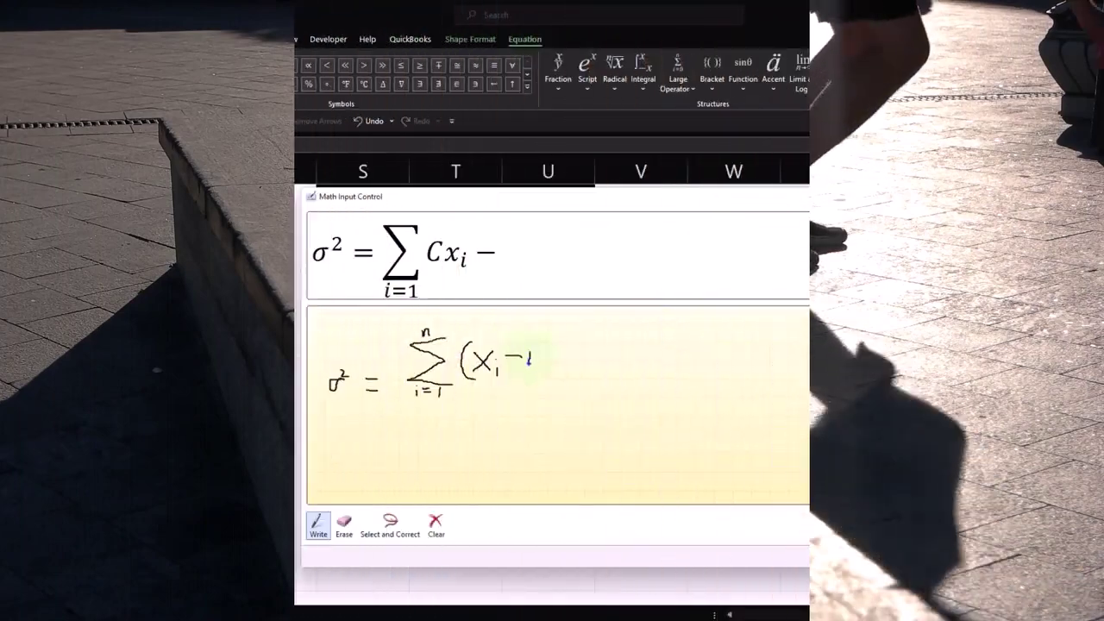
{"action": "left_click_drag", "start_coordinate": [528, 348], "coordinate": [539, 365]}
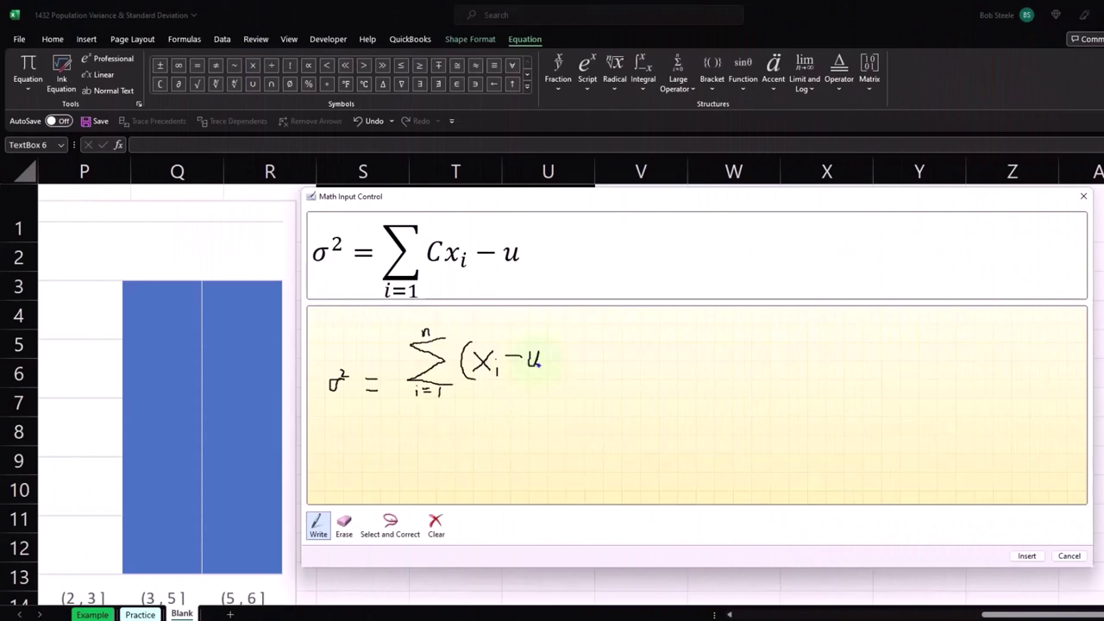
{"action": "left_click_drag", "start_coordinate": [542, 339], "coordinate": [547, 382]}
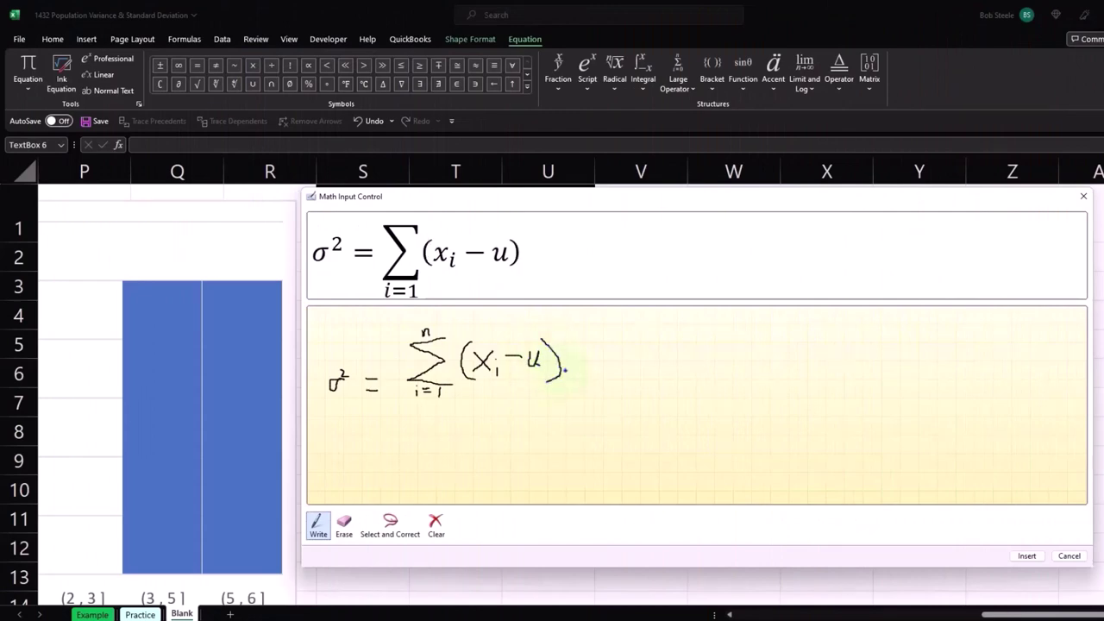
{"action": "left_click_drag", "start_coordinate": [561, 340], "coordinate": [570, 351]}
Erase the n above the sum and rewrite it
{"action": "left_click", "coordinate": [344, 524]}
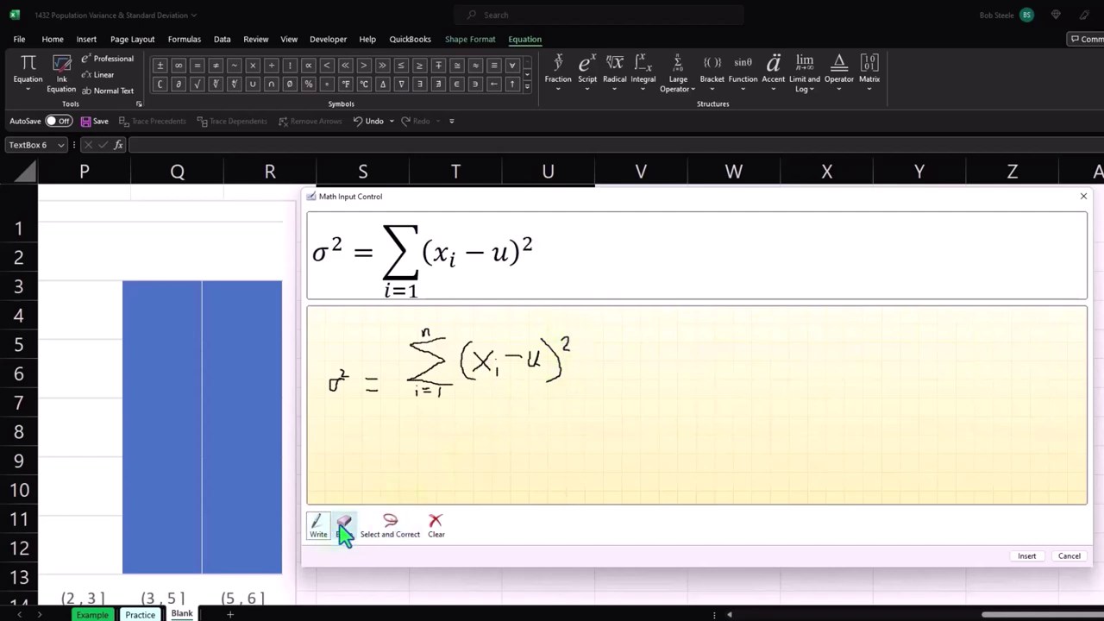
{"action": "left_click_drag", "start_coordinate": [453, 345], "coordinate": [420, 328]}
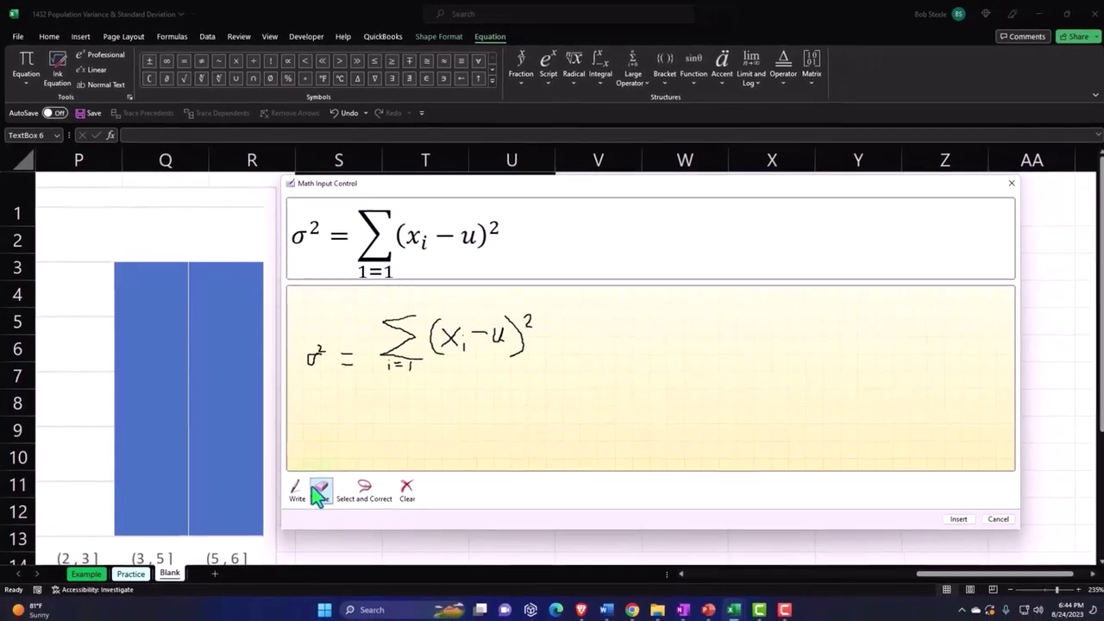
{"action": "left_click", "coordinate": [316, 523]}
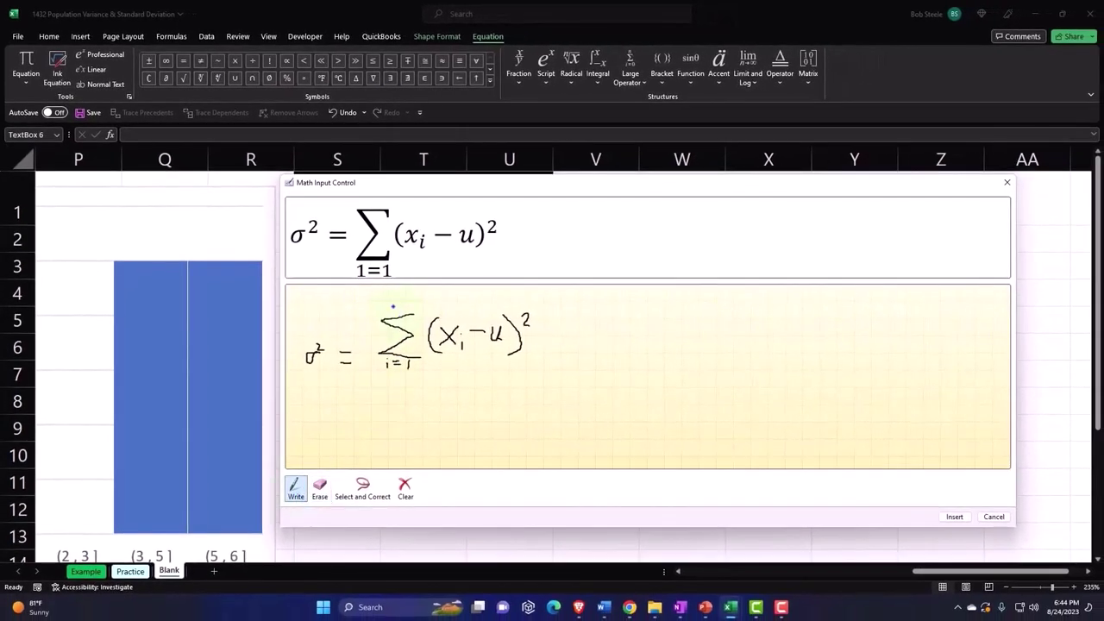
{"action": "left_click_drag", "start_coordinate": [393, 306], "coordinate": [393, 316]}
Correct the summation's upper limit to n from the recognition alternatives, then resume writing
{"action": "left_click", "coordinate": [362, 488]}
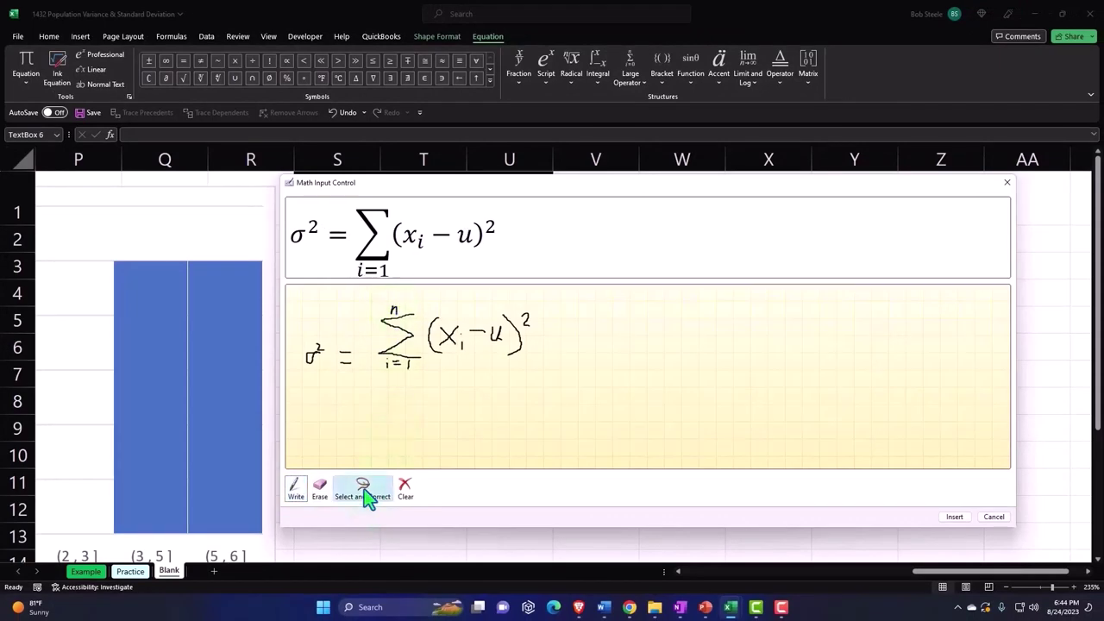
{"action": "left_click_drag", "start_coordinate": [395, 309], "coordinate": [396, 323]}
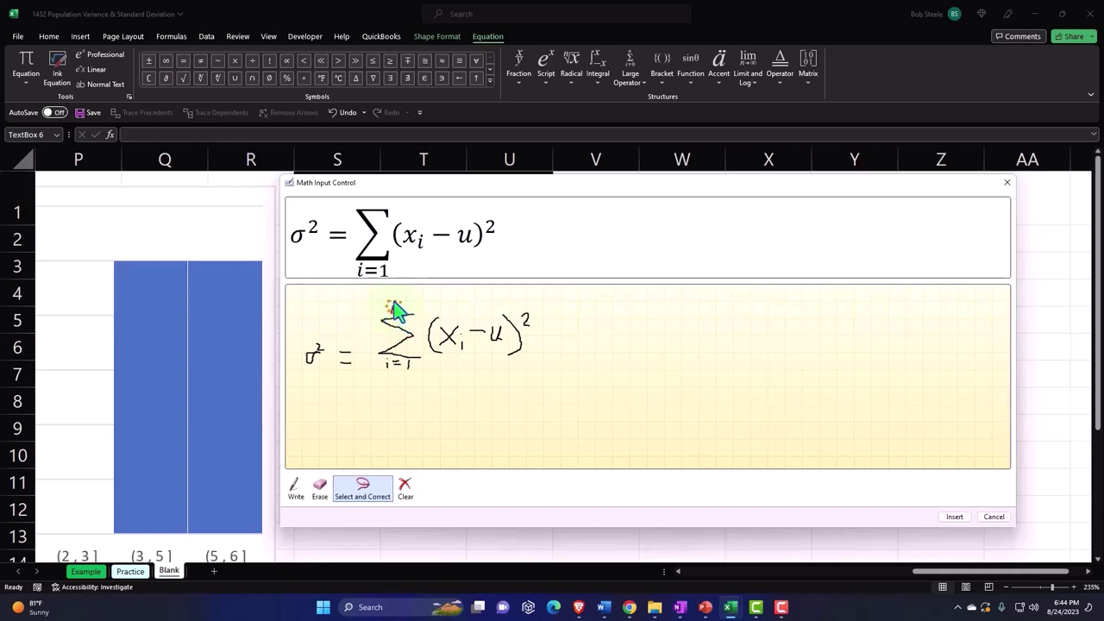
{"action": "left_click_drag", "start_coordinate": [397, 323], "coordinate": [396, 322]}
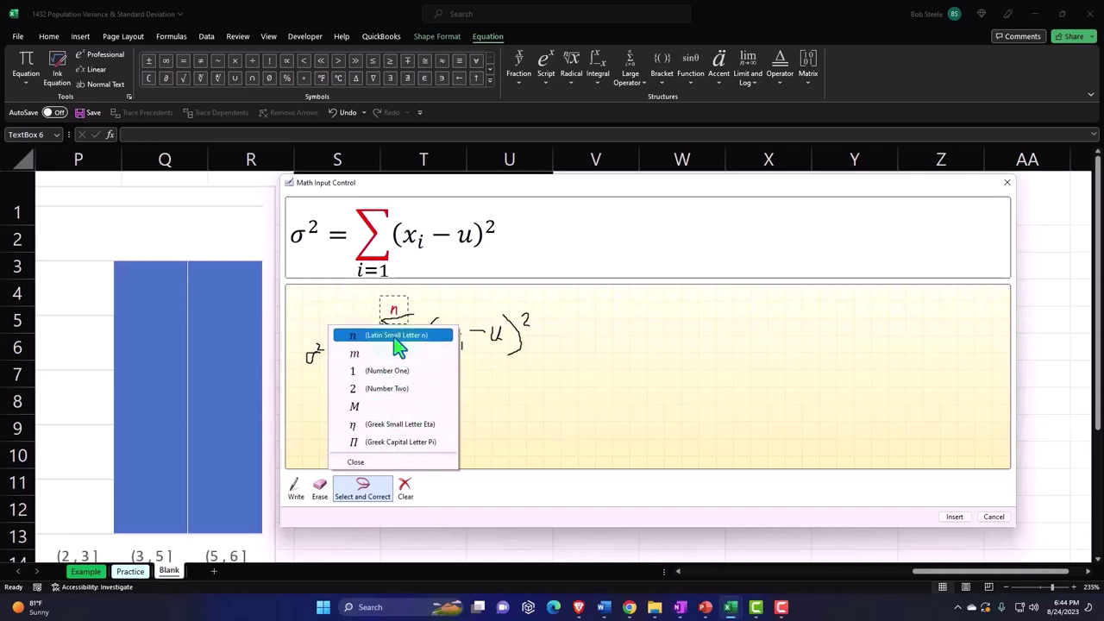
{"action": "left_click", "coordinate": [398, 336]}
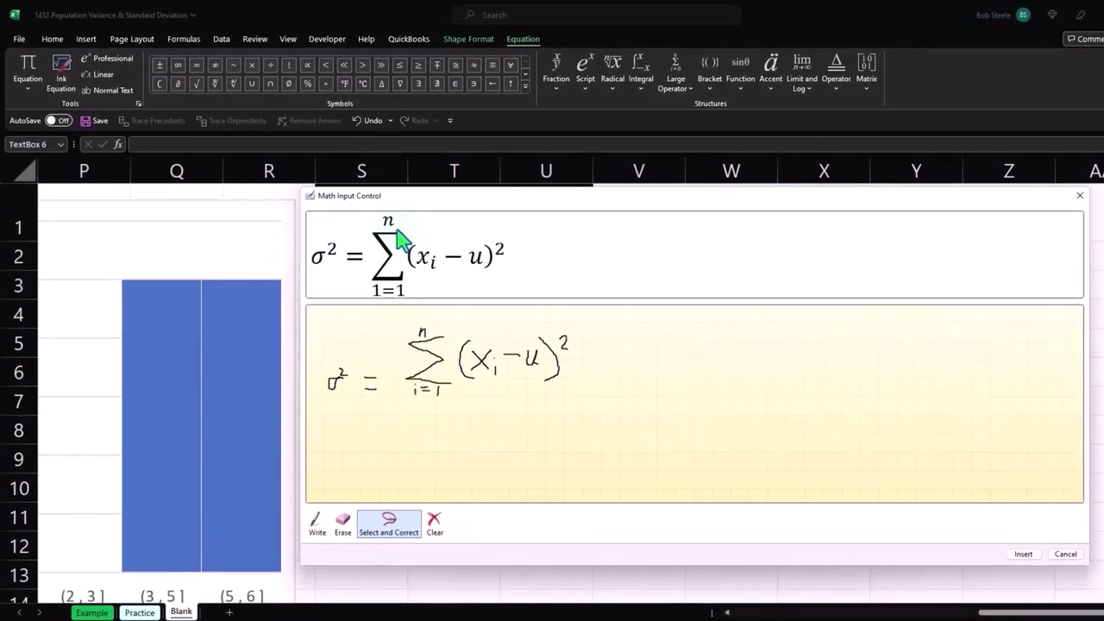
{"action": "left_click", "coordinate": [316, 524]}
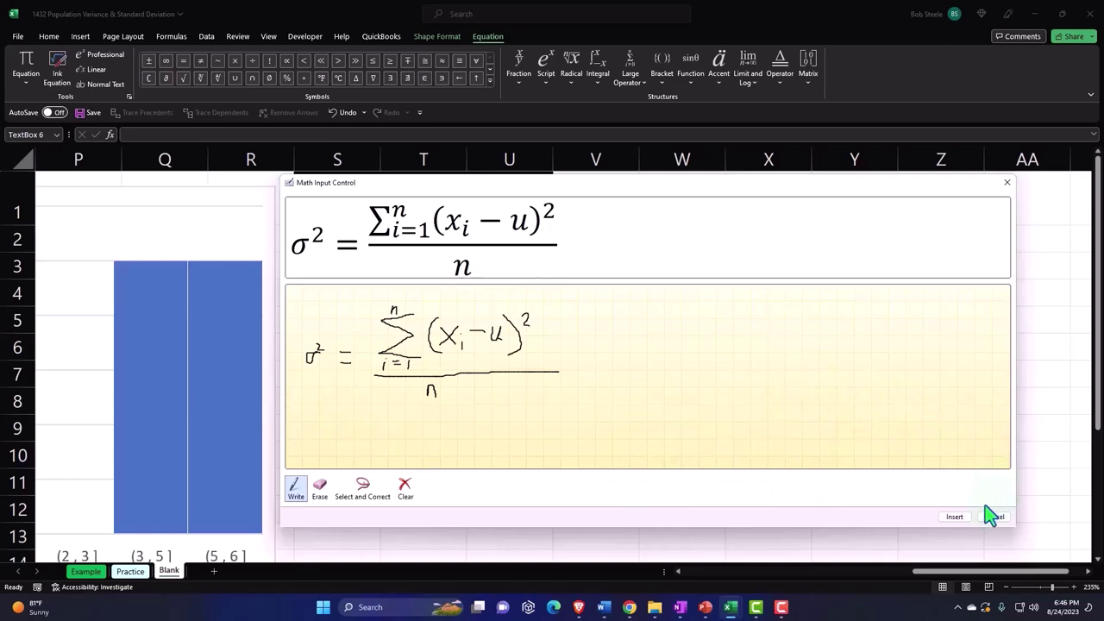
Insert the variance equation onto the sheet below the Variance - Population header and enlarge it
{"action": "left_click", "coordinate": [954, 517]}
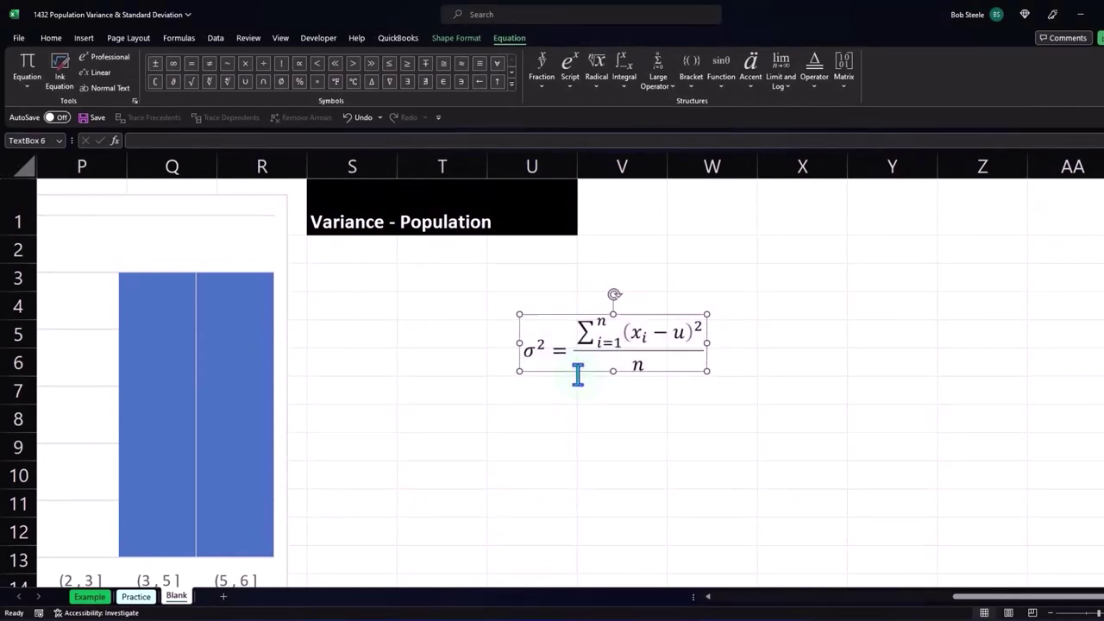
{"action": "left_click_drag", "start_coordinate": [578, 374], "coordinate": [376, 302]}
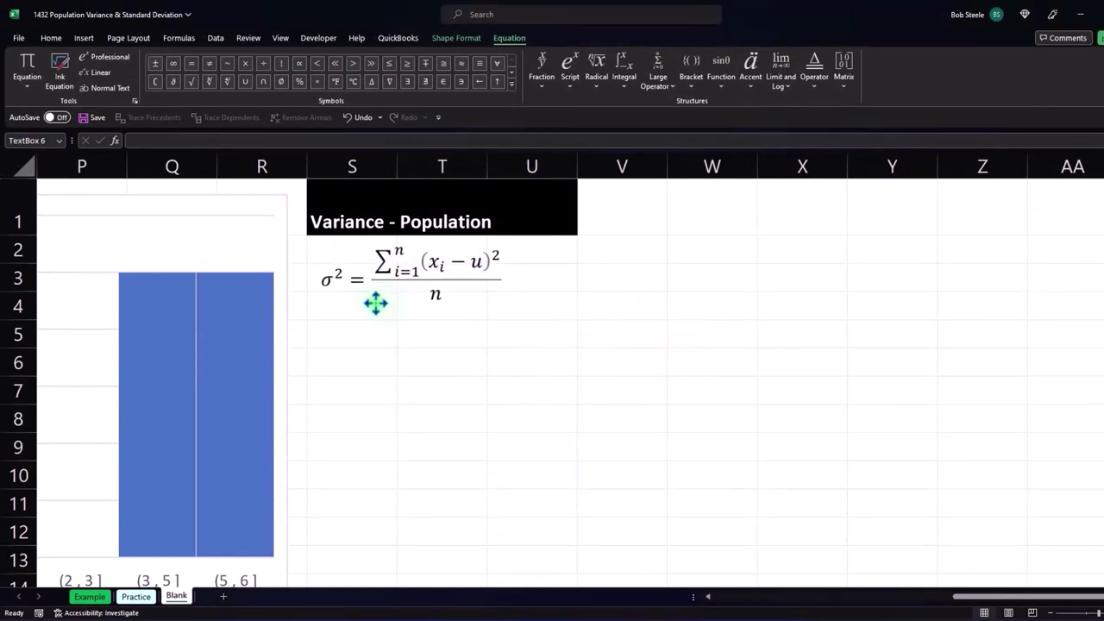
{"action": "left_click_drag", "start_coordinate": [501, 304], "coordinate": [572, 325]}
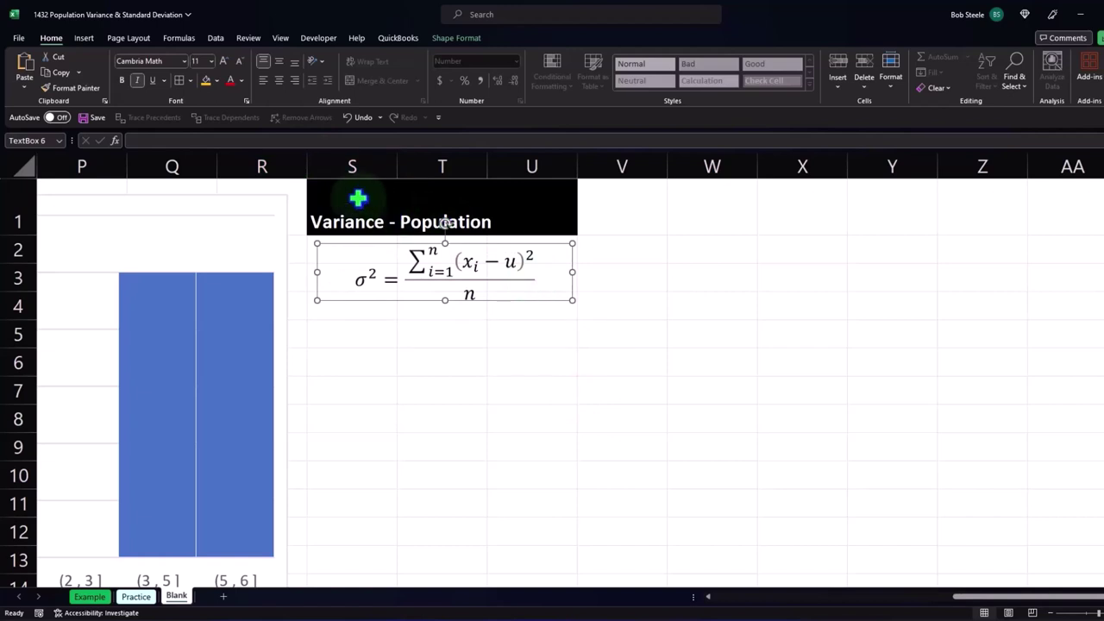
{"action": "left_click_drag", "start_coordinate": [966, 604], "coordinate": [768, 595]}
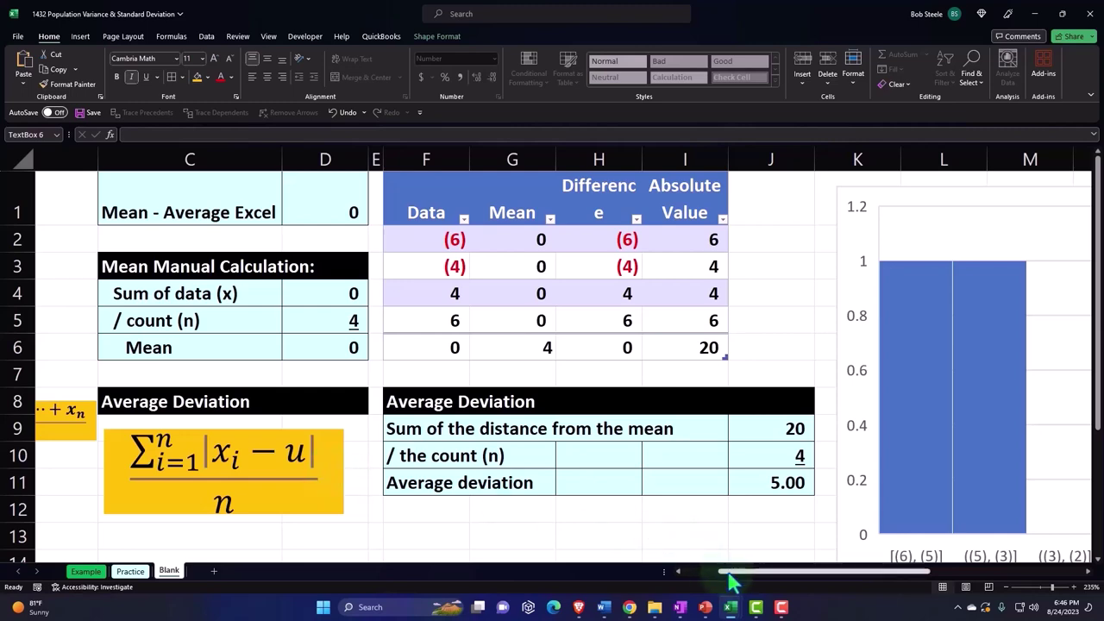
Fill the equation box yellow, raise its text to 16 pt, and widen it to one line
{"action": "left_click_drag", "start_coordinate": [729, 574], "coordinate": [935, 574]}
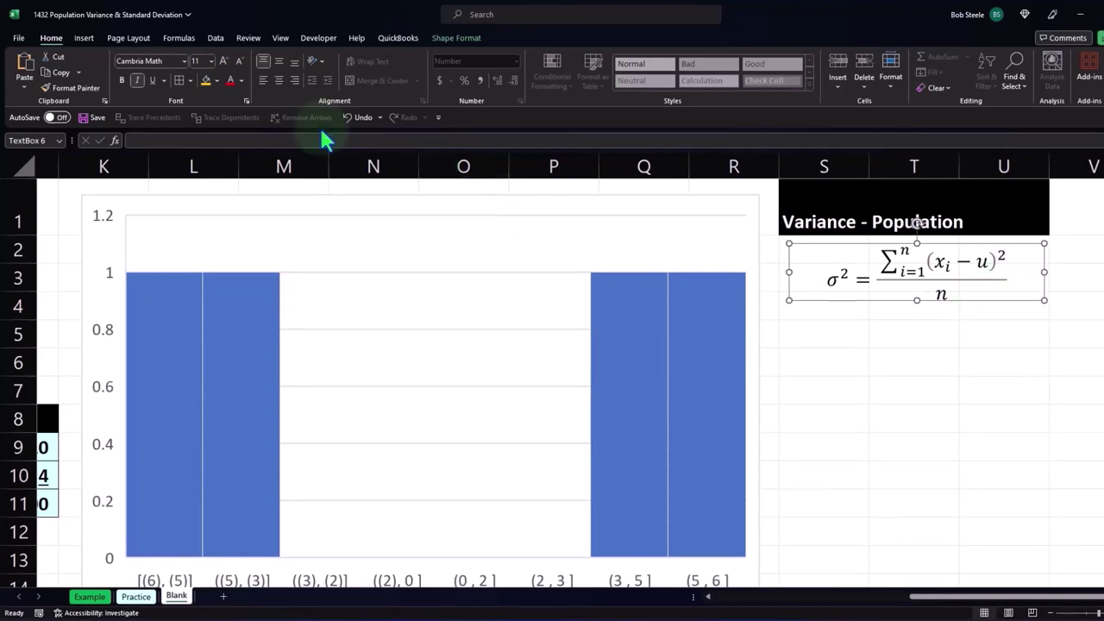
{"action": "left_click", "coordinate": [206, 80]}
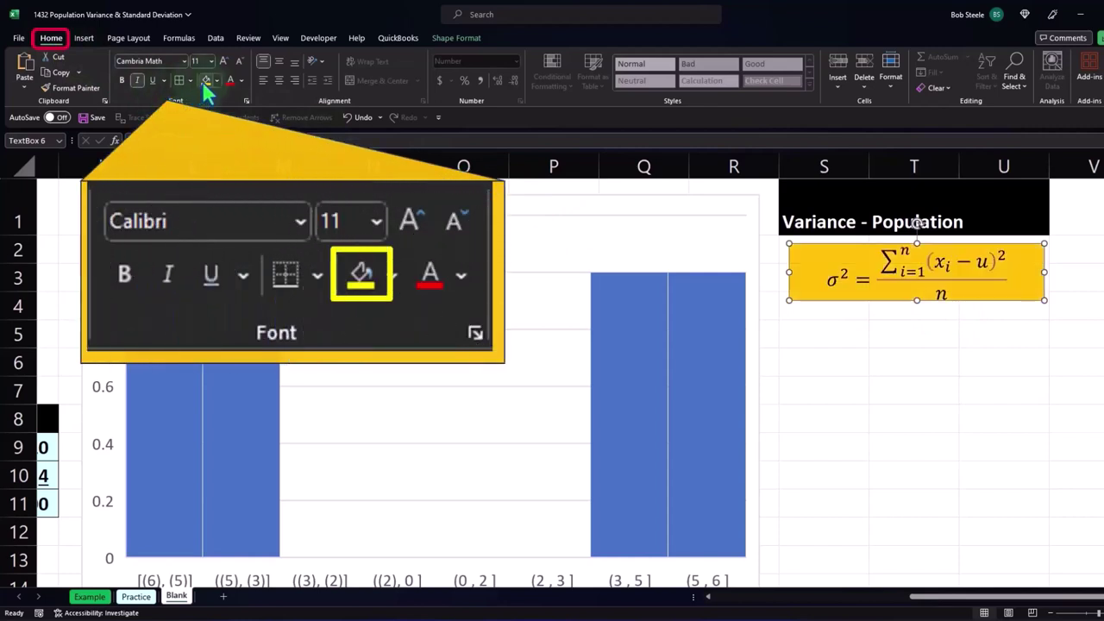
{"action": "left_click", "coordinate": [222, 60]}
{"action": "left_click", "coordinate": [221, 60]}
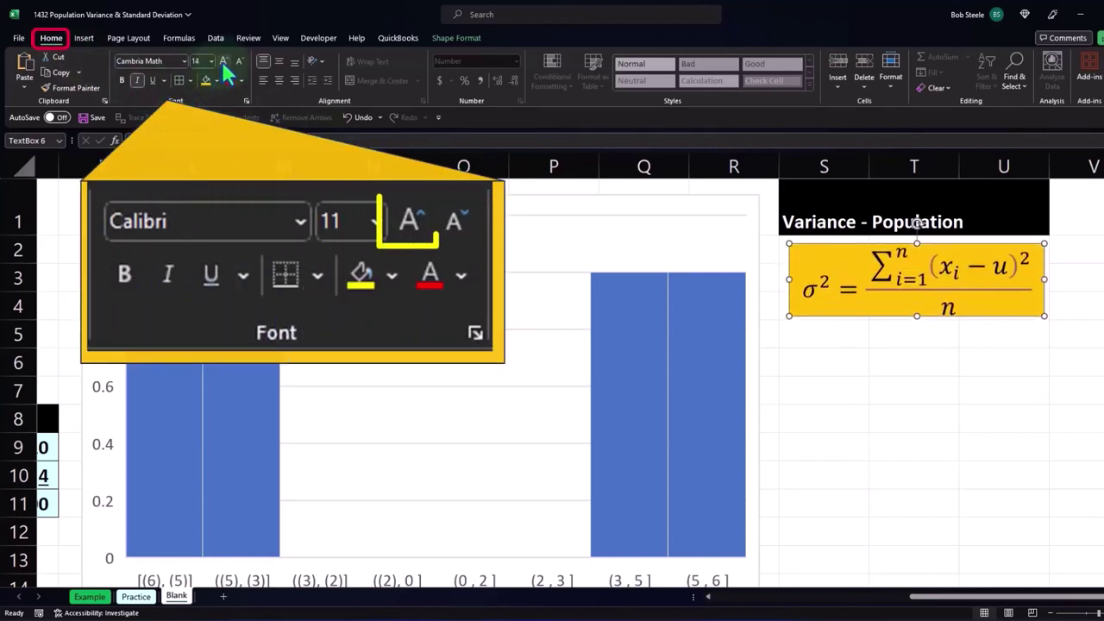
{"action": "left_click", "coordinate": [222, 60]}
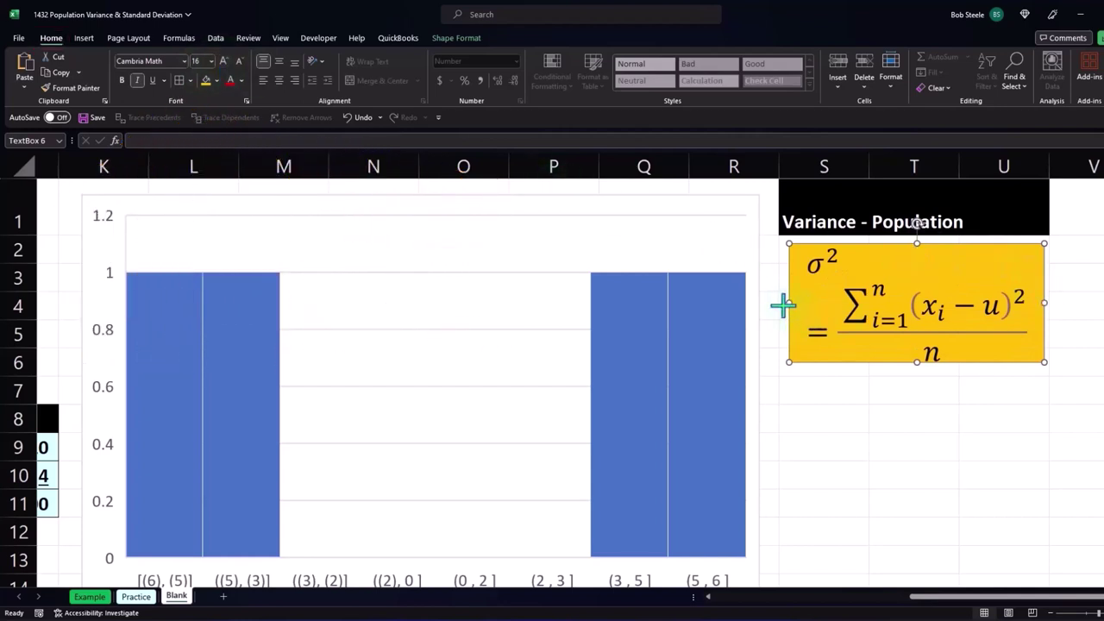
{"action": "left_click_drag", "start_coordinate": [786, 304], "coordinate": [779, 304]}
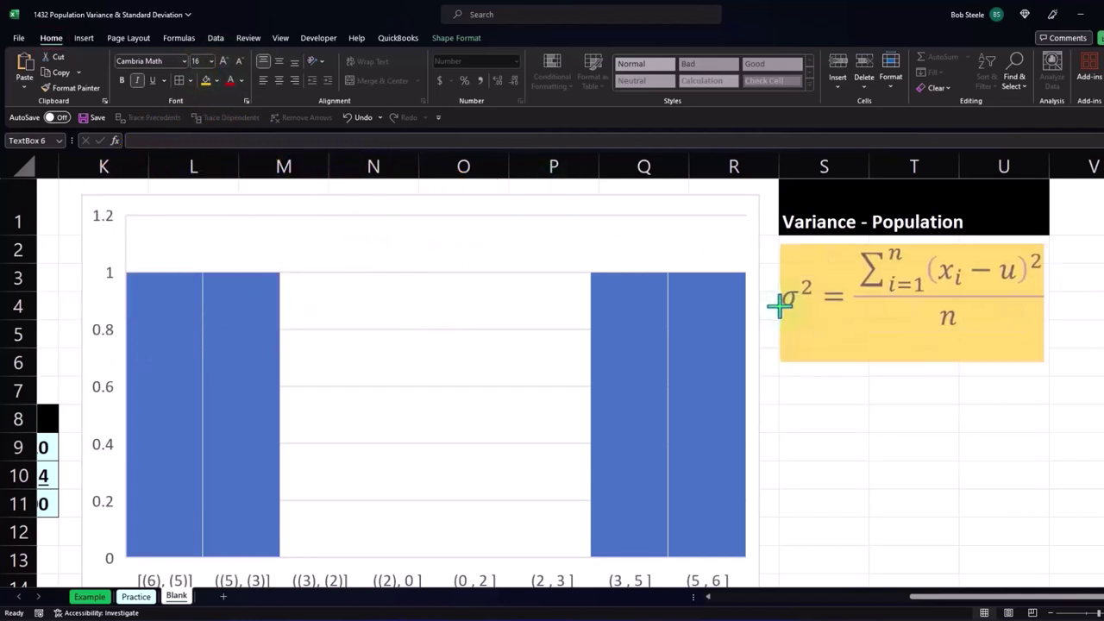
{"action": "left_click", "coordinate": [829, 390]}
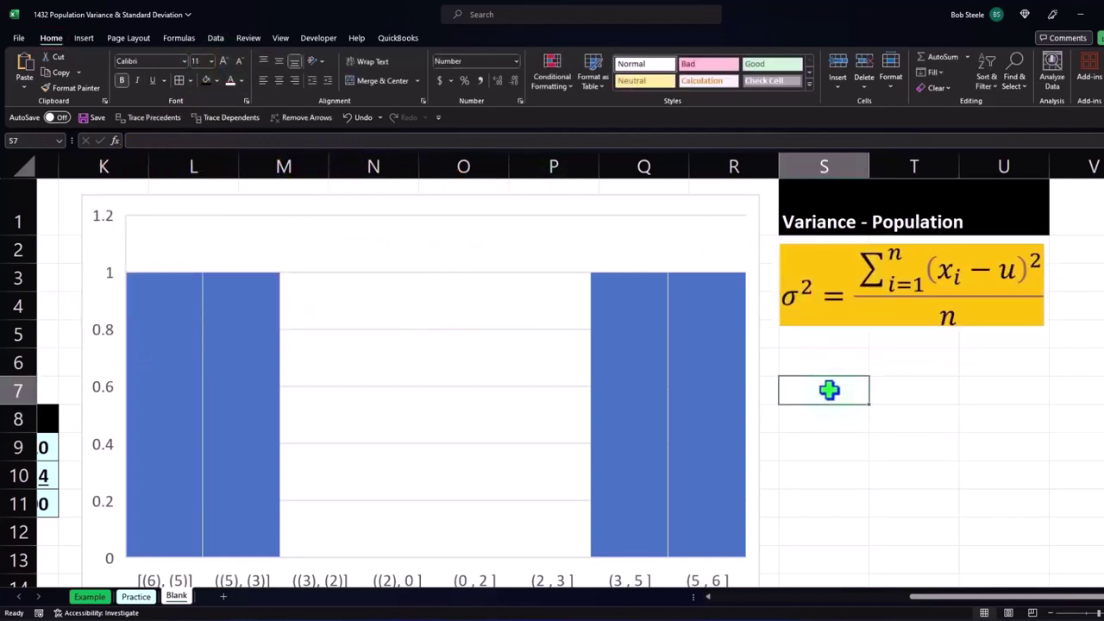
Type 'Standard Deviation - Population' in S7 and format S7:U7 with black fill and white text
{"action": "type", "text": "S"}
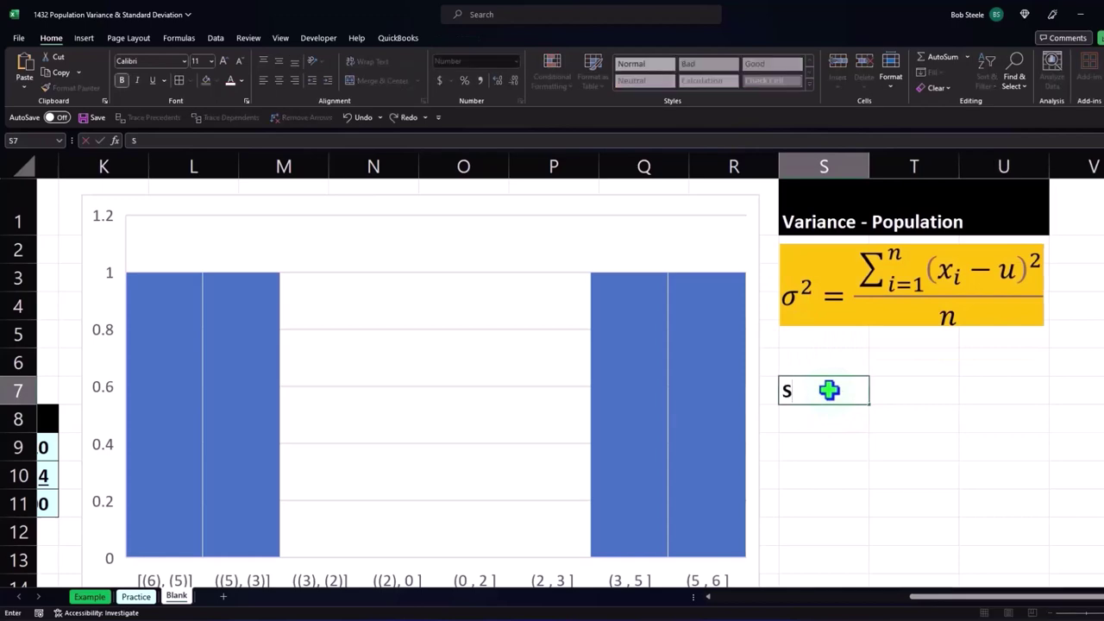
{"action": "type", "text": "tandard"}
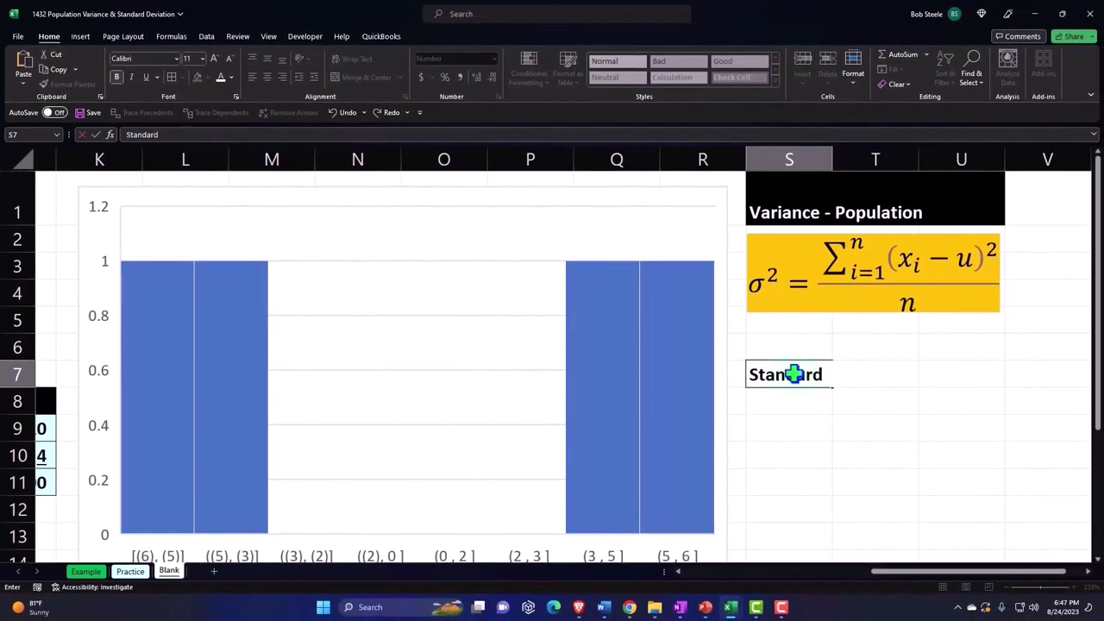
{"action": "type", "text": " Deviation - Po"}
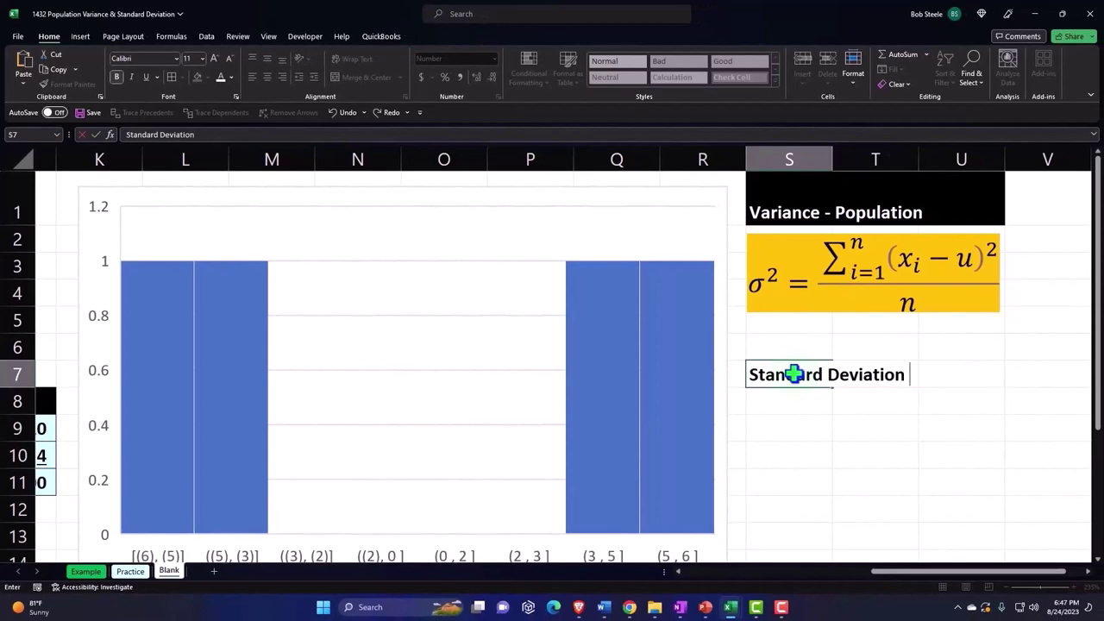
{"action": "type", "text": "pu"}
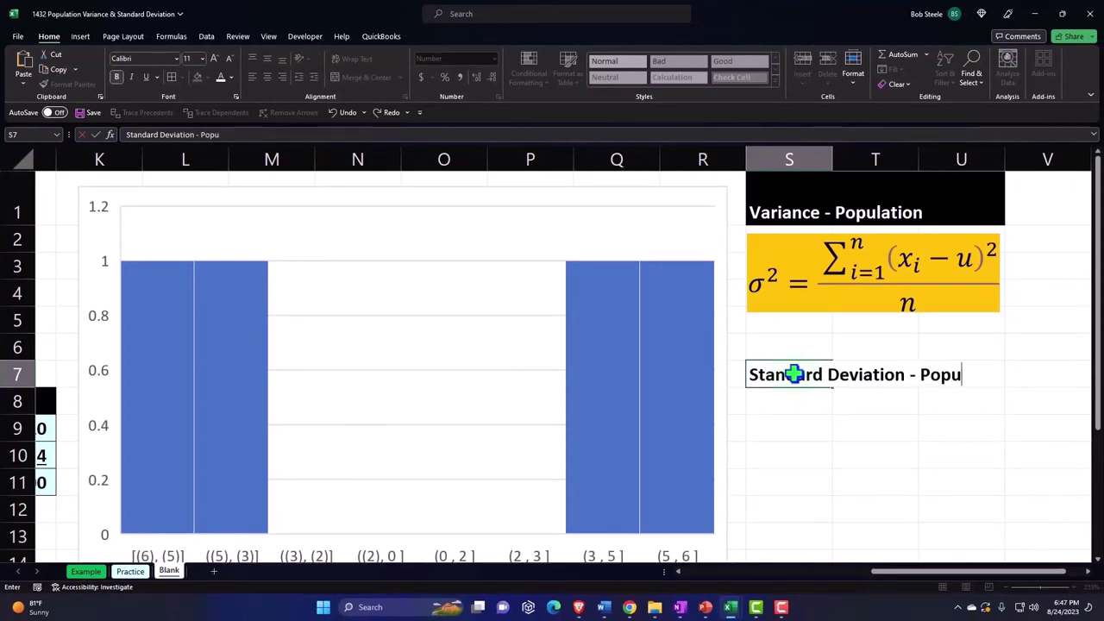
{"action": "type", "text": "lation"}
{"action": "key", "text": "Return"}
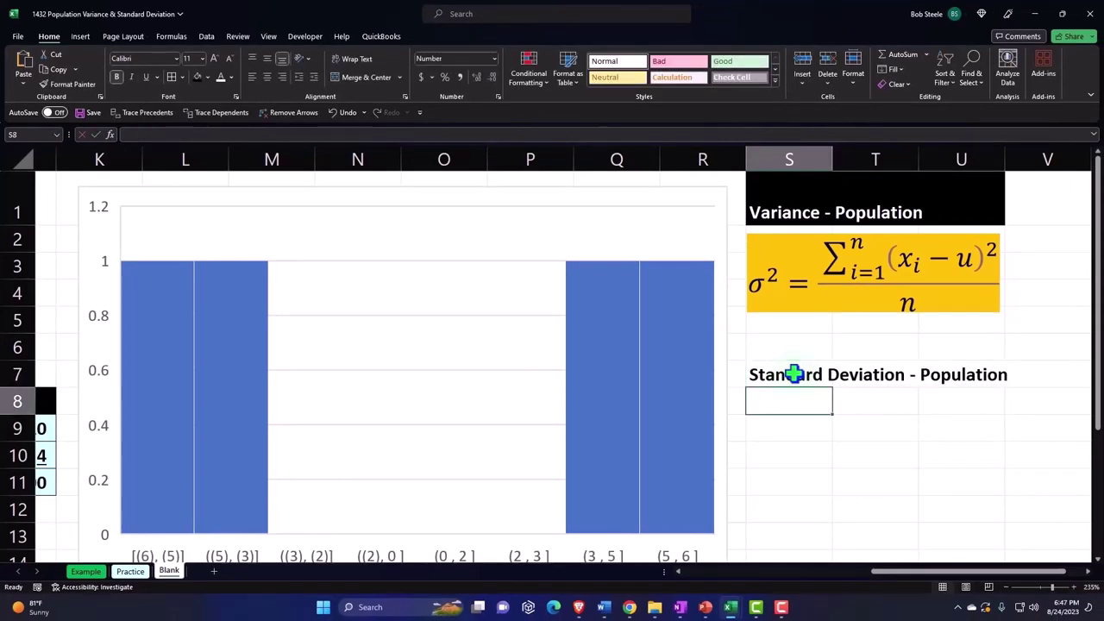
{"action": "key", "text": "Up"}
{"action": "left_click_drag", "start_coordinate": [816, 374], "coordinate": [973, 372]}
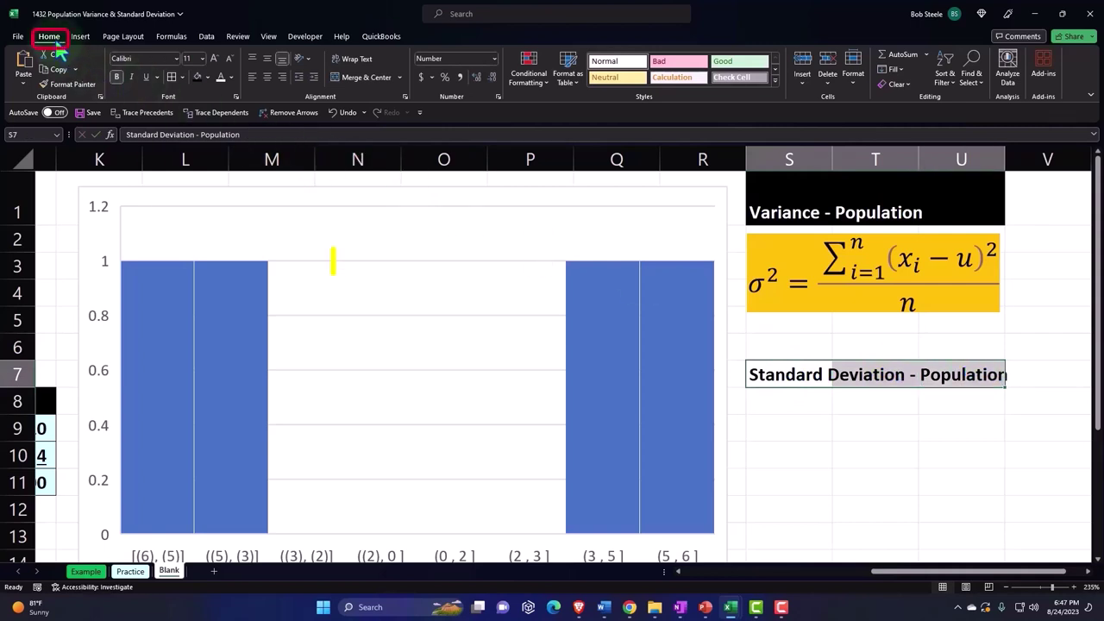
{"action": "left_click", "coordinate": [198, 76]}
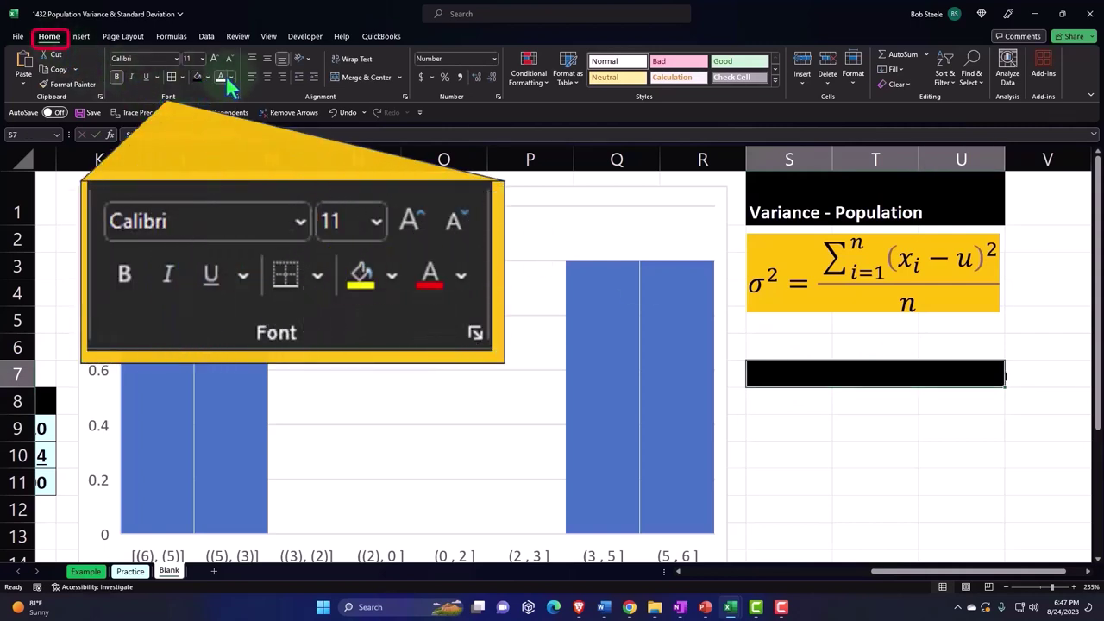
{"action": "left_click", "coordinate": [221, 77]}
{"action": "left_click", "coordinate": [844, 405]}
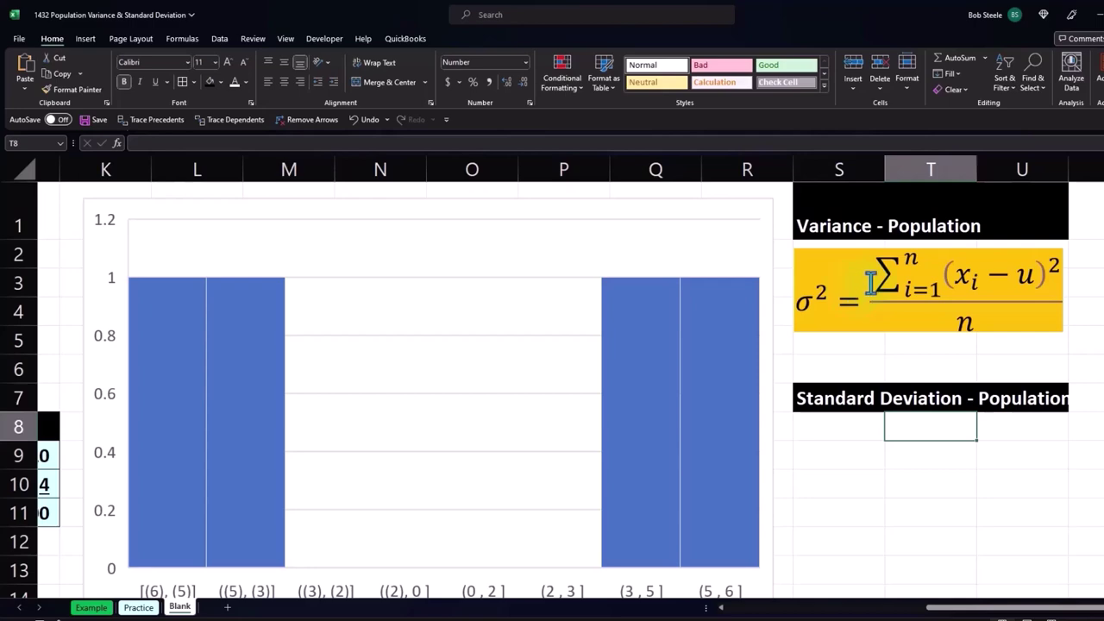
Insert a blank equation and open an enlarged Ink Equation handwriting panel over the chart
{"action": "left_click", "coordinate": [84, 38]}
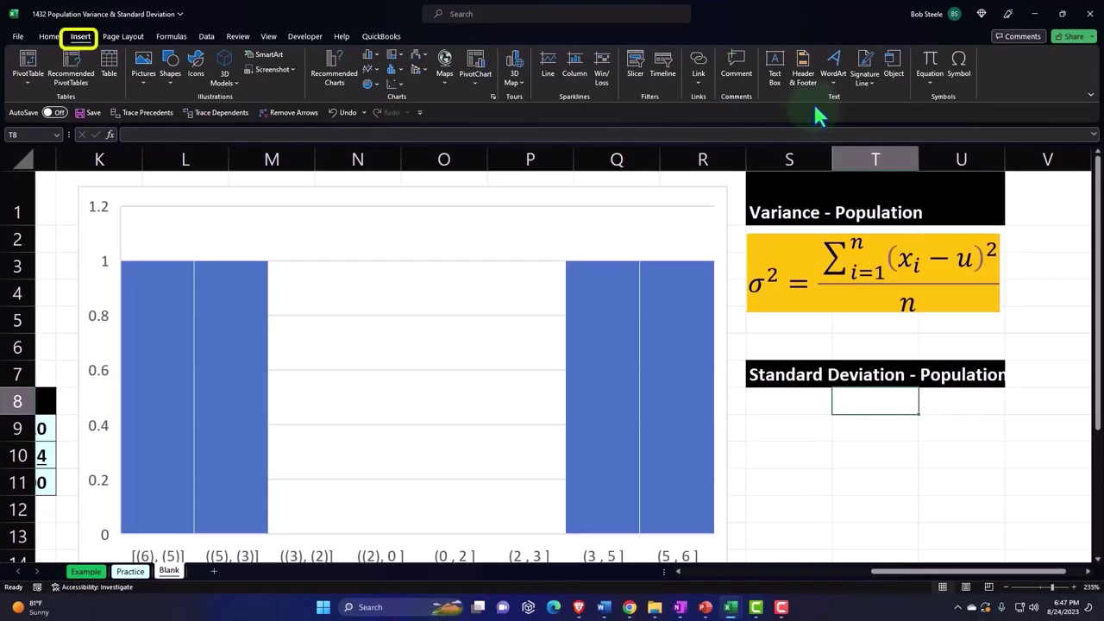
{"action": "left_click", "coordinate": [930, 62]}
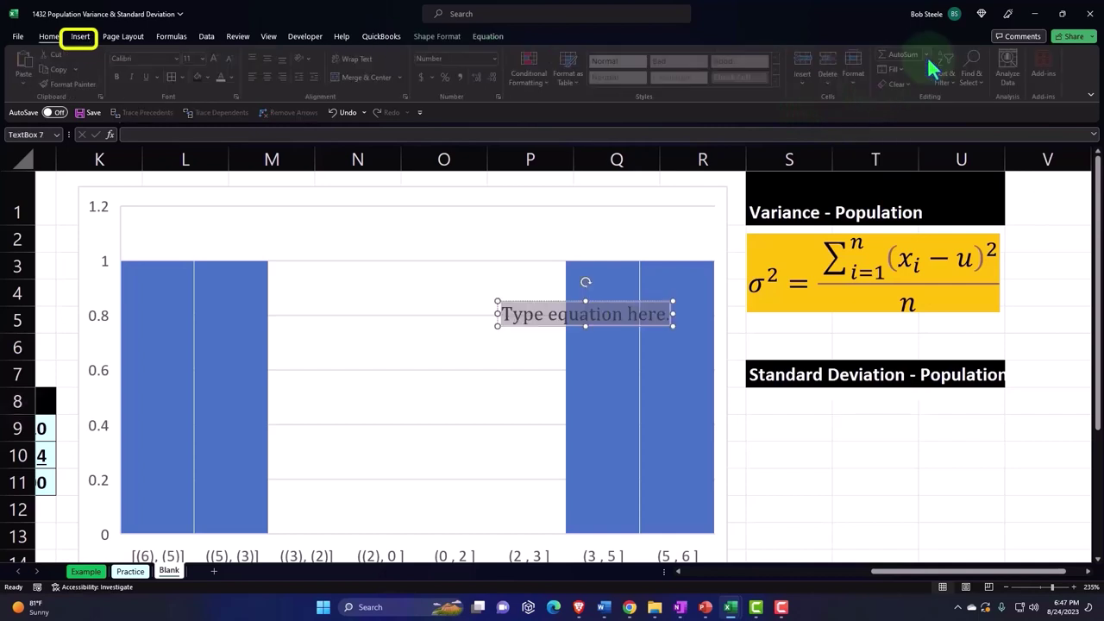
{"action": "left_click", "coordinate": [26, 76]}
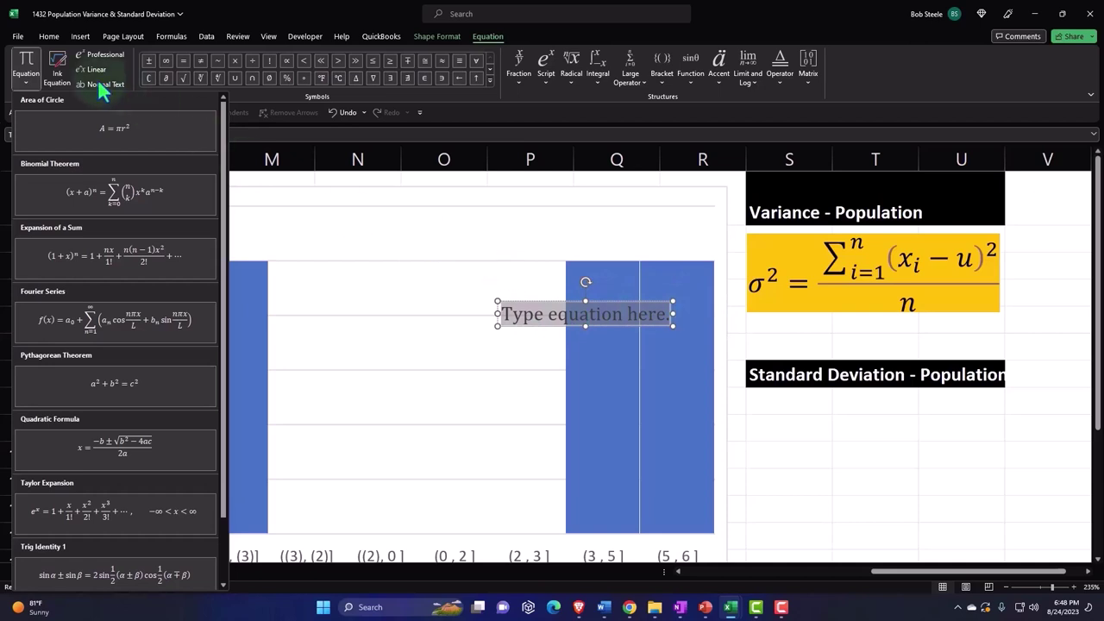
{"action": "left_click", "coordinate": [60, 65]}
{"action": "left_click", "coordinate": [57, 65]}
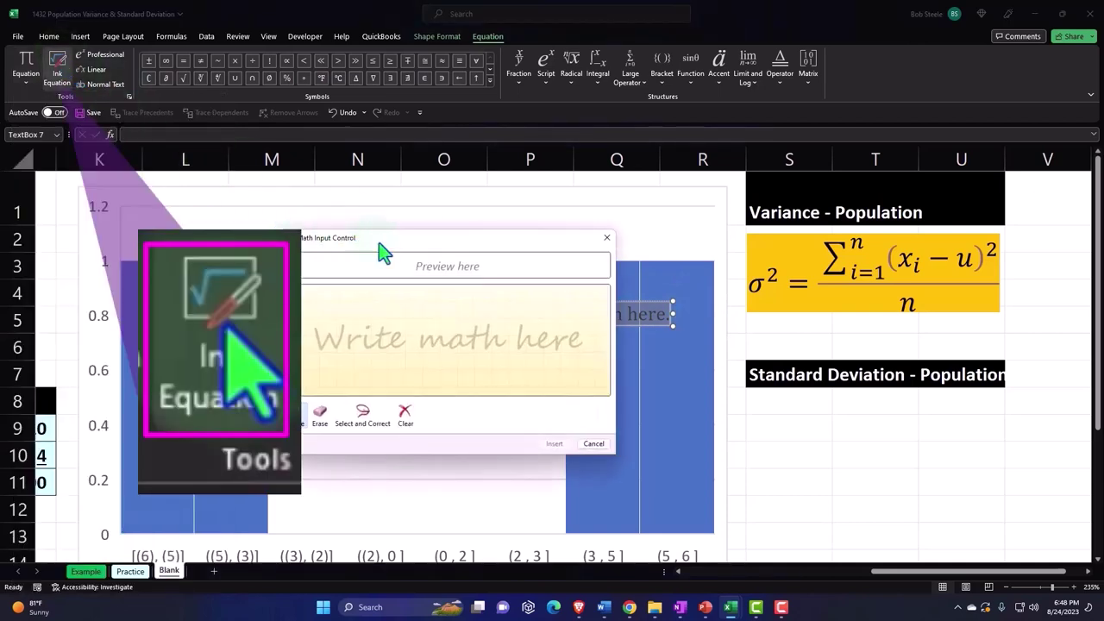
{"action": "left_click_drag", "start_coordinate": [393, 248], "coordinate": [742, 326]}
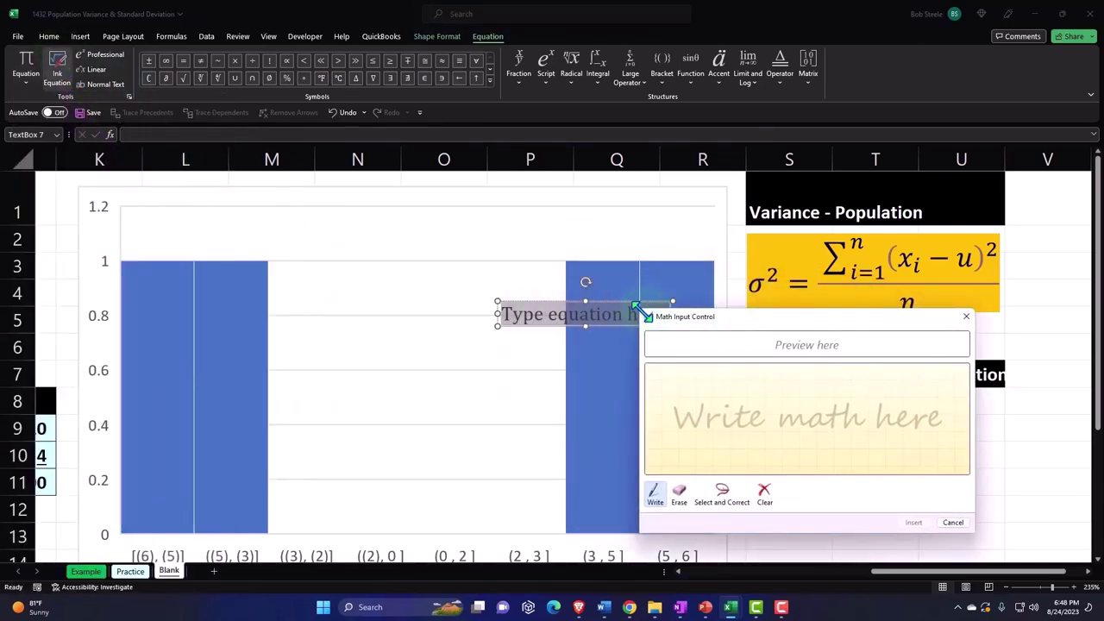
{"action": "mouse_move", "coordinate": [640, 307]}
{"action": "left_mouse_down"}
{"action": "mouse_move", "coordinate": [508, 202]}
{"action": "mouse_move", "coordinate": [436, 178]}
{"action": "left_mouse_up"}
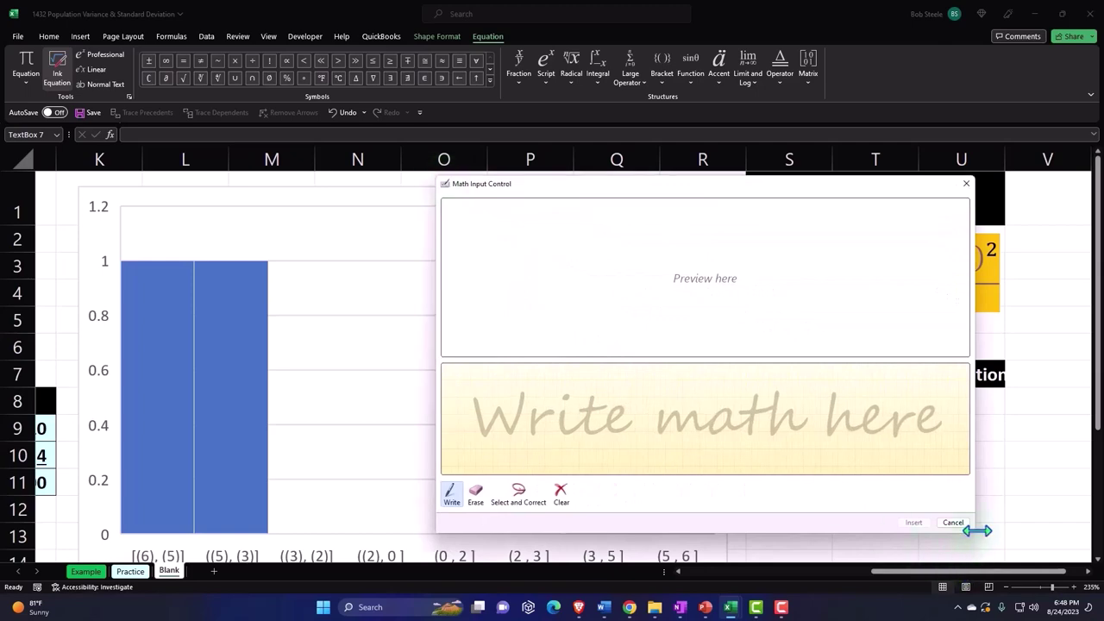
{"action": "left_click_drag", "start_coordinate": [977, 535], "coordinate": [1050, 545]}
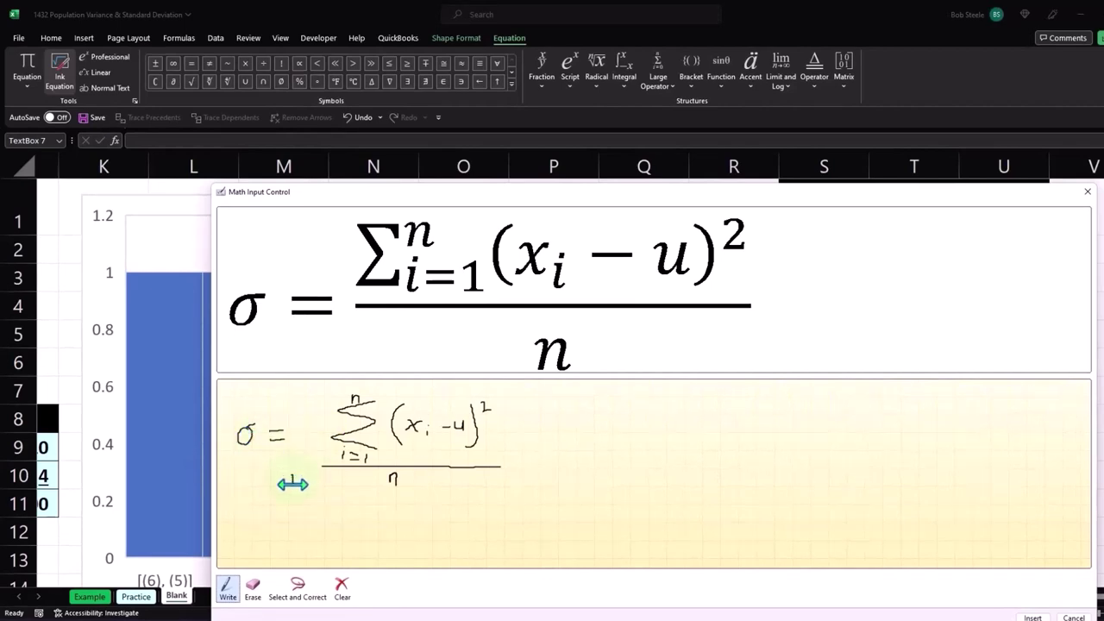
Handwrite σ = √(Σ(xᵢ − u)²/n), drawing the square root over the fraction
{"action": "mouse_move", "coordinate": [292, 470]}
{"action": "left_mouse_down"}
{"action": "mouse_move", "coordinate": [313, 435]}
{"action": "mouse_move", "coordinate": [315, 389]}
{"action": "mouse_move", "coordinate": [402, 387]}
{"action": "left_mouse_up"}
{"action": "left_click_drag", "start_coordinate": [527, 385], "coordinate": [531, 386]}
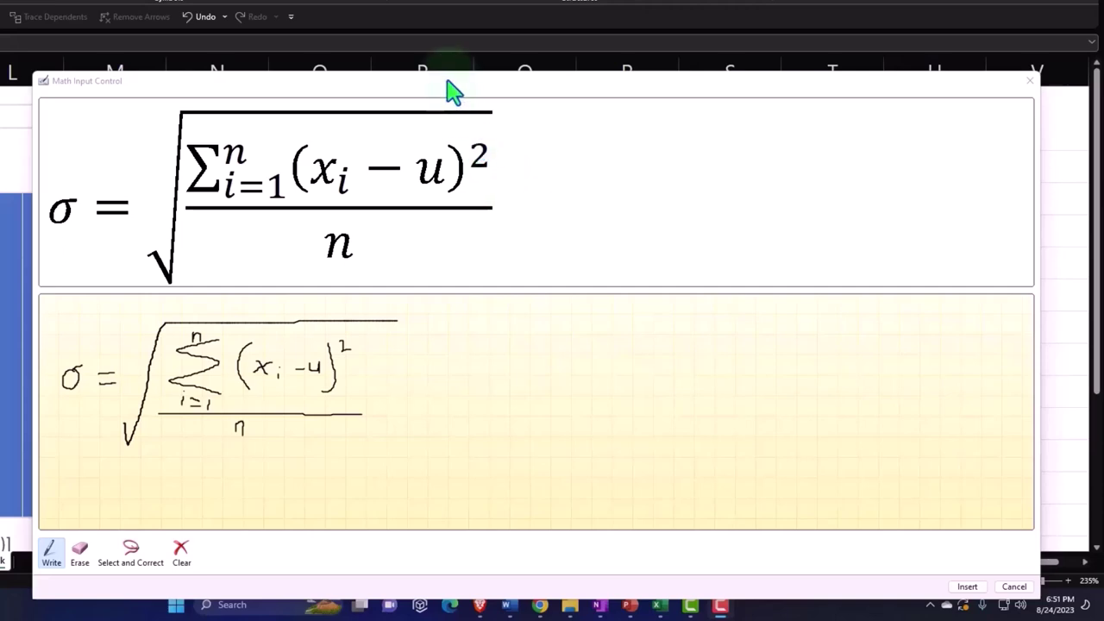
{"action": "left_click_drag", "start_coordinate": [447, 82], "coordinate": [423, 15]}
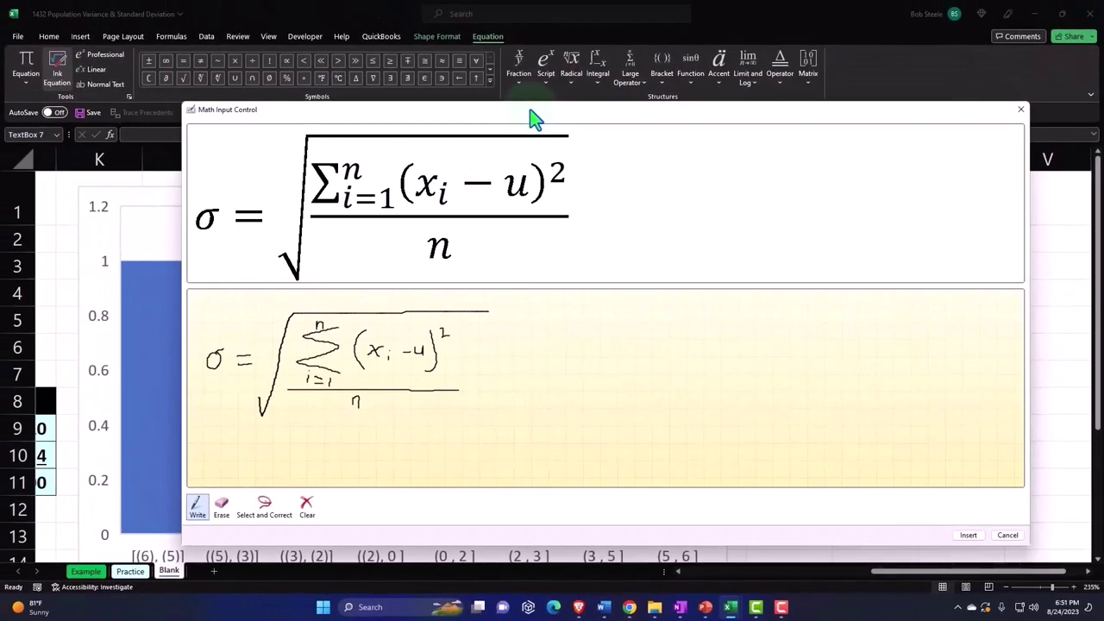
{"action": "left_click_drag", "start_coordinate": [530, 109], "coordinate": [484, 81]}
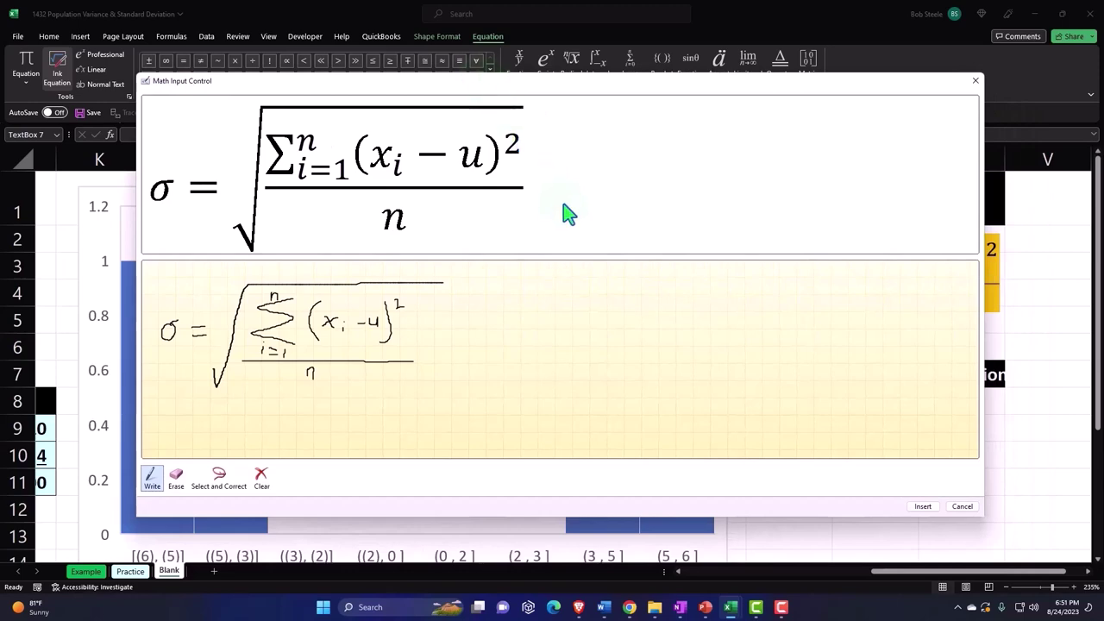
Insert the σ equation and move it below the Standard Deviation header
{"action": "left_click", "coordinate": [922, 508]}
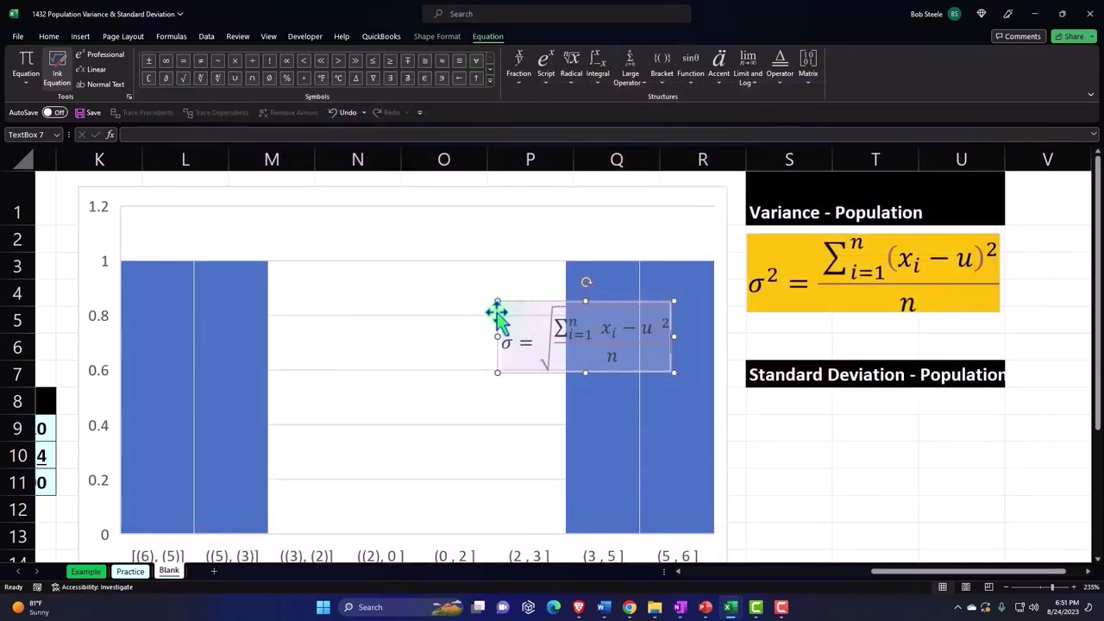
{"action": "key", "text": "Escape"}
{"action": "left_click", "coordinate": [570, 345]}
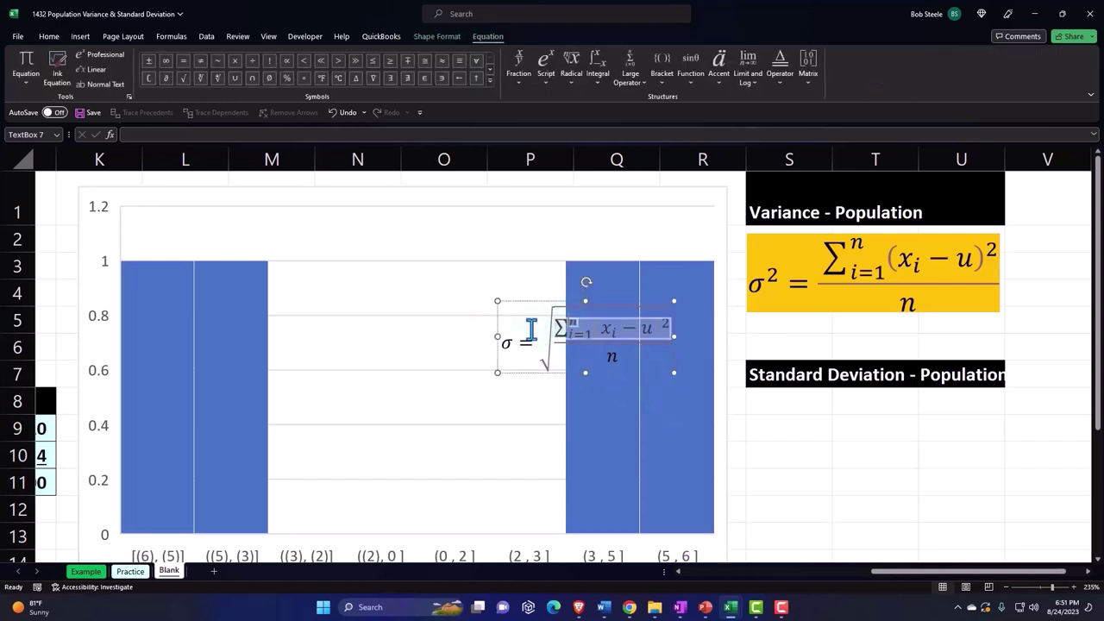
{"action": "left_click_drag", "start_coordinate": [517, 304], "coordinate": [771, 406]}
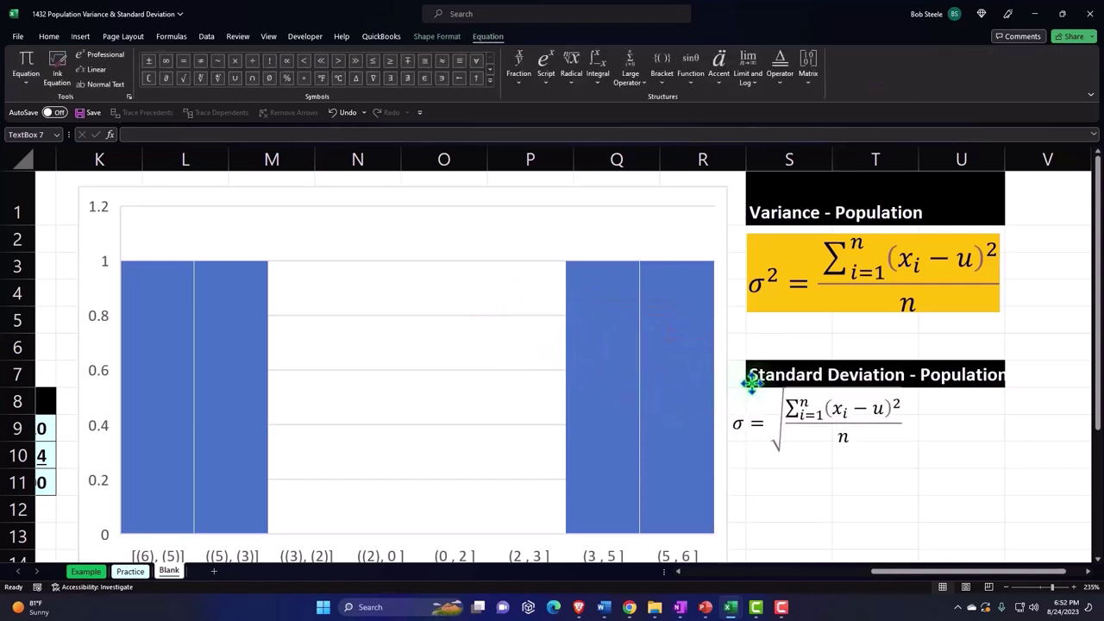
Match the variance equation's formatting: enlarge the σ equation to 16 point with yellow fill
{"action": "left_click", "coordinate": [772, 405]}
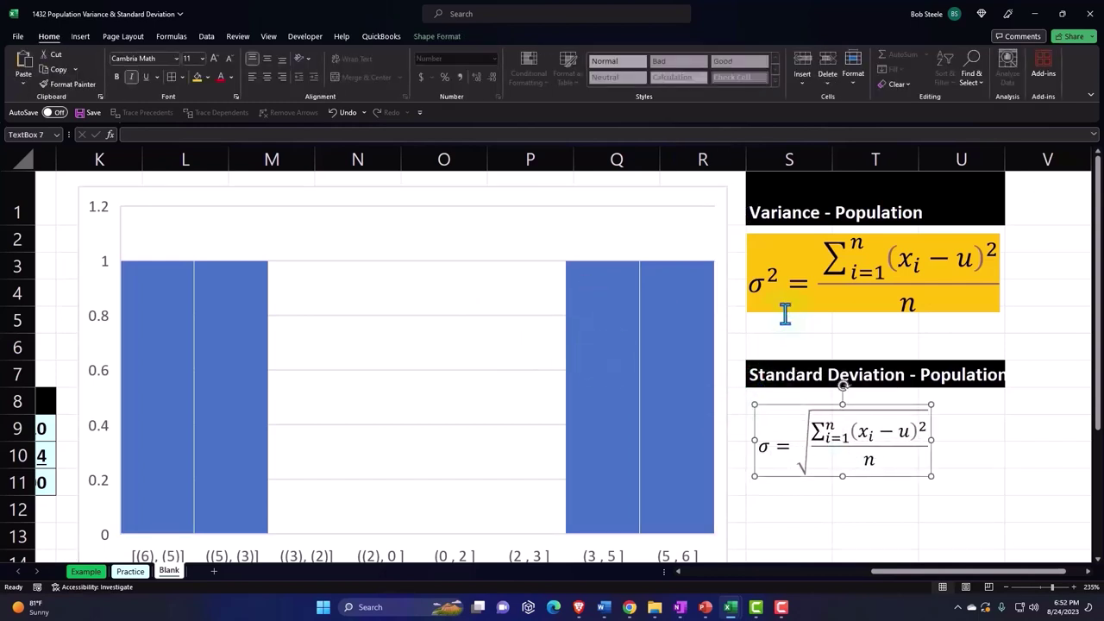
{"action": "double_click", "coordinate": [780, 284]}
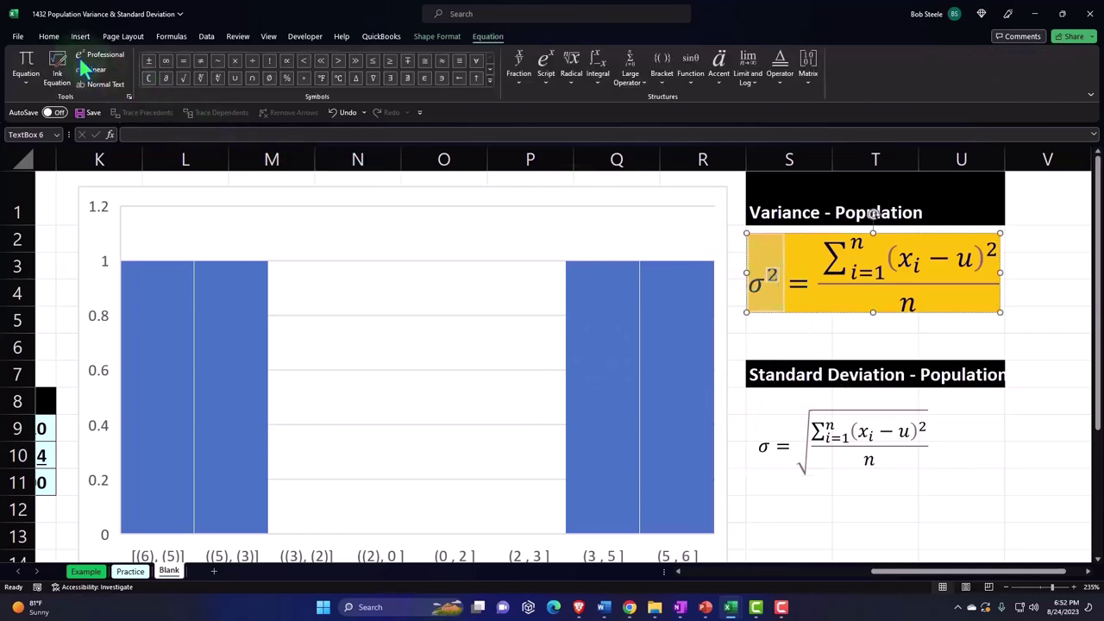
{"action": "left_click", "coordinate": [50, 39]}
{"action": "left_click", "coordinate": [768, 423]}
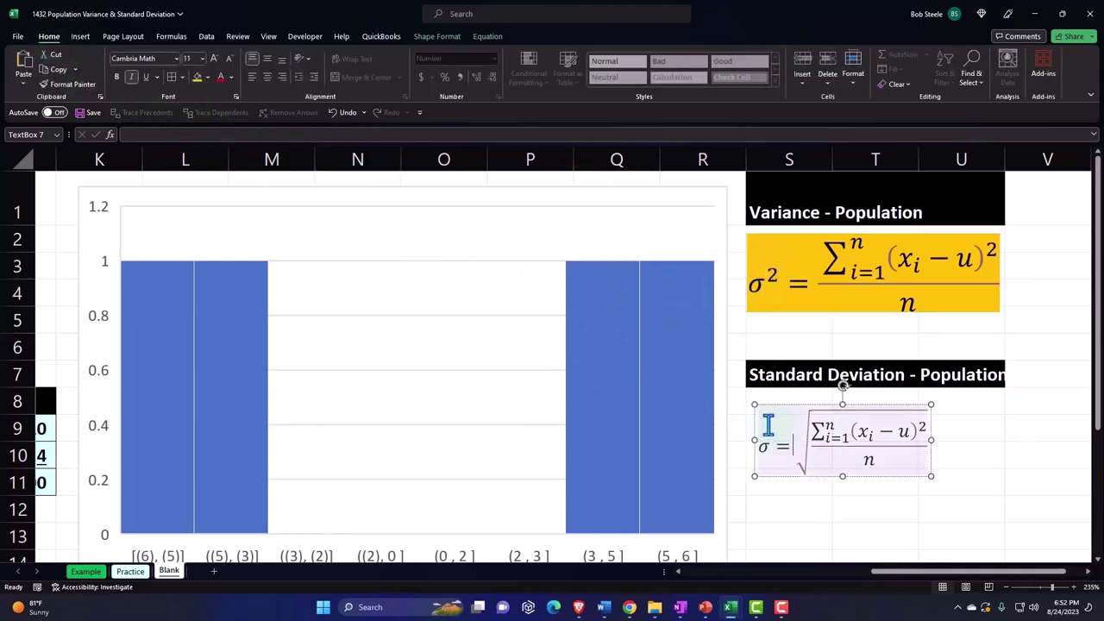
{"action": "left_click", "coordinate": [214, 57]}
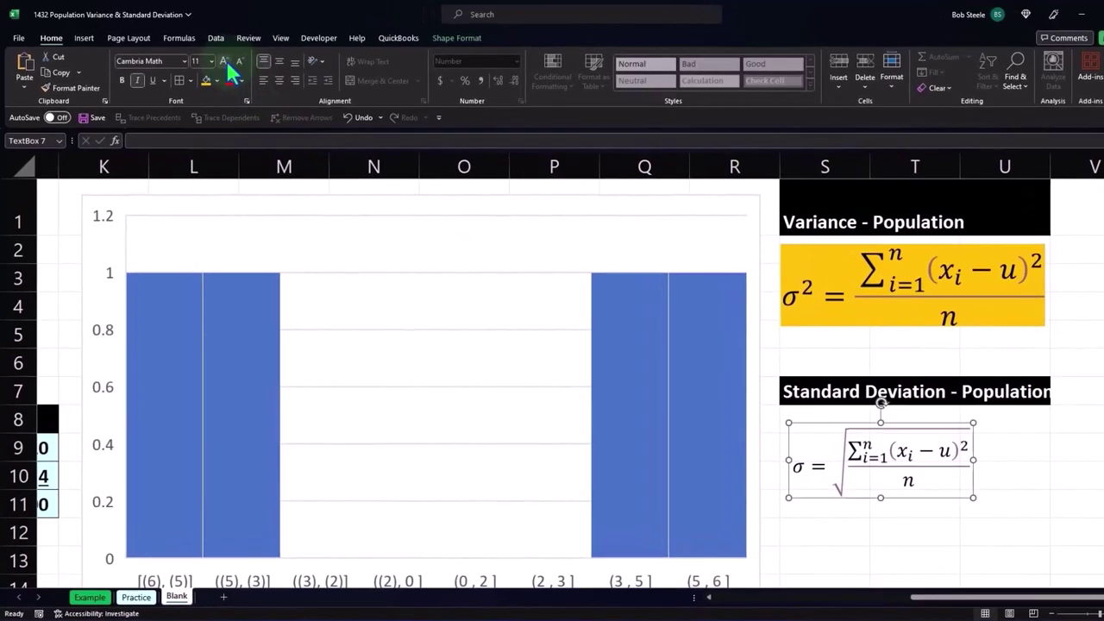
{"action": "left_click", "coordinate": [227, 63]}
{"action": "left_click", "coordinate": [228, 62]}
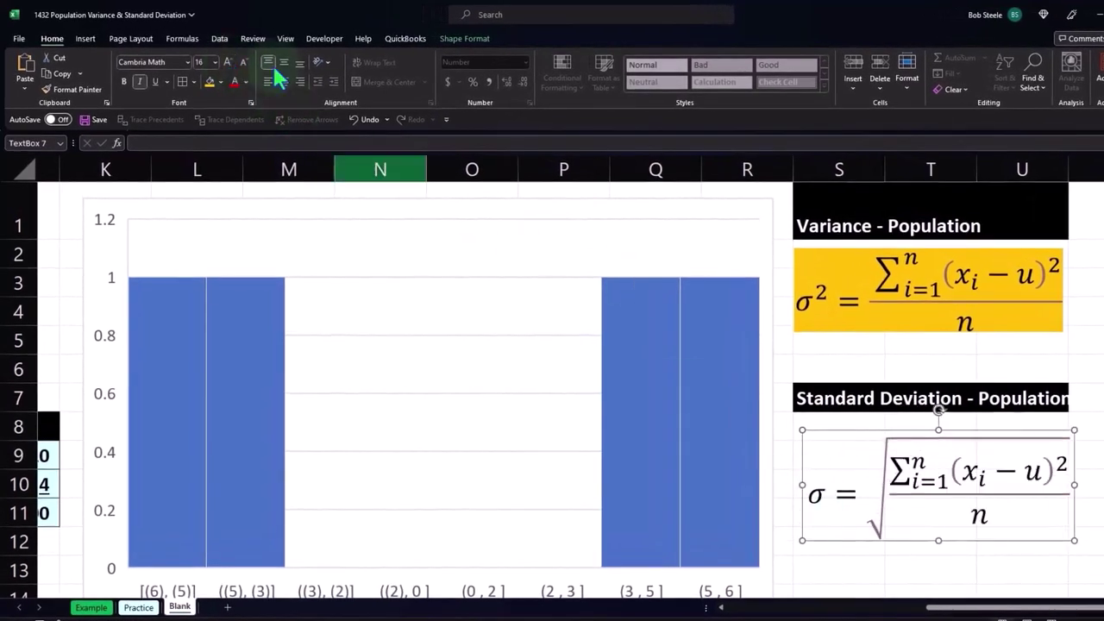
{"action": "left_click", "coordinate": [209, 82]}
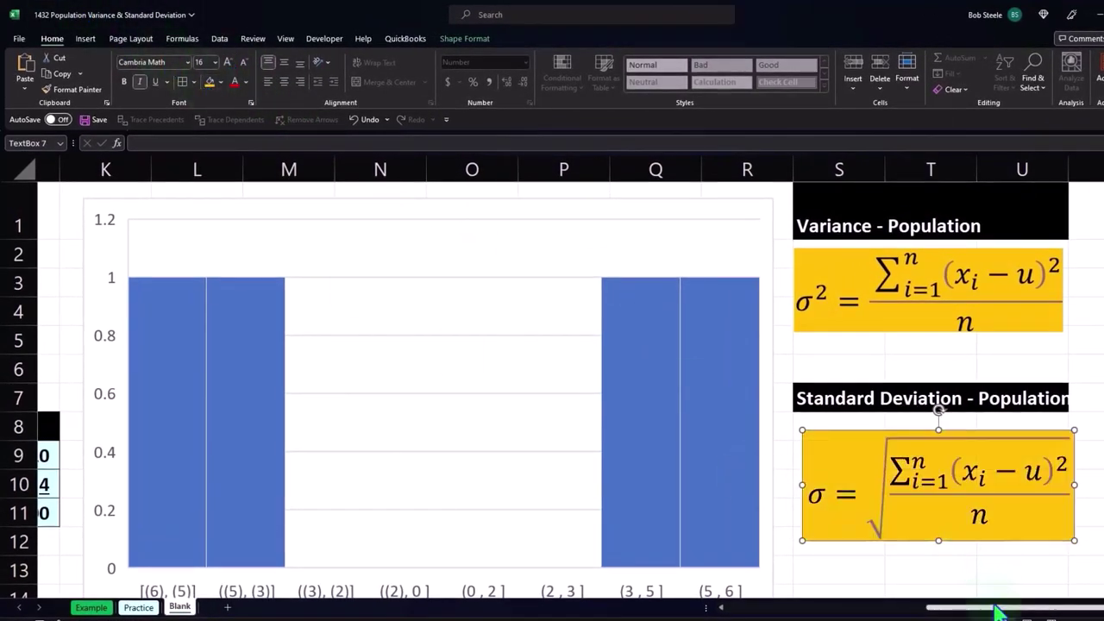
{"action": "left_click_drag", "start_coordinate": [998, 608], "coordinate": [811, 614]}
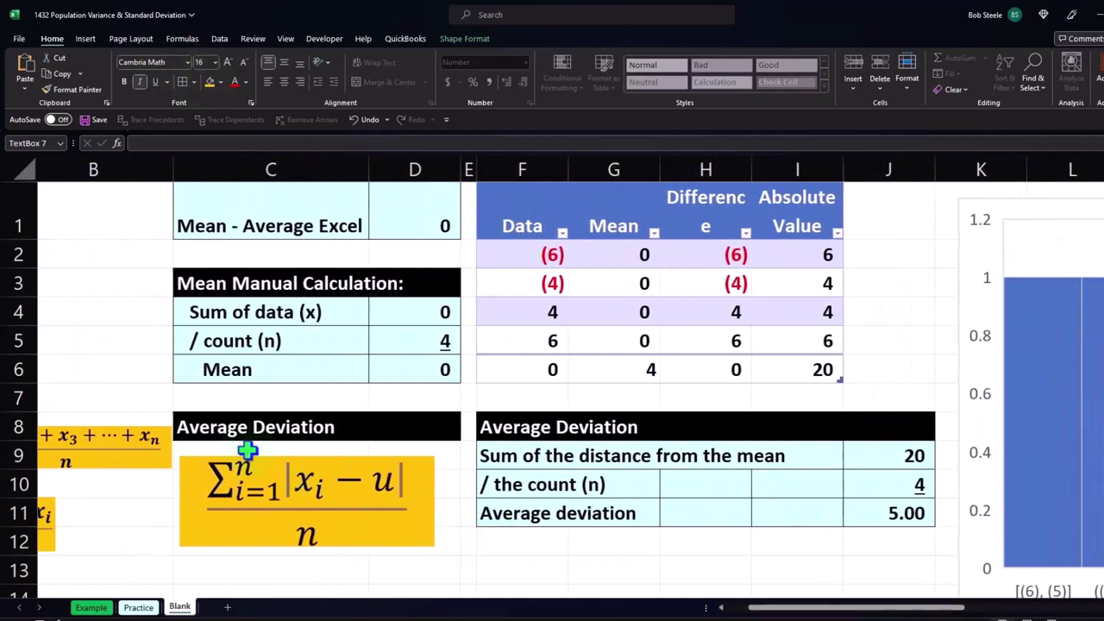
Nudge the σ equation slightly left and up under its header, then return to the table cells
{"action": "left_click", "coordinate": [207, 429]}
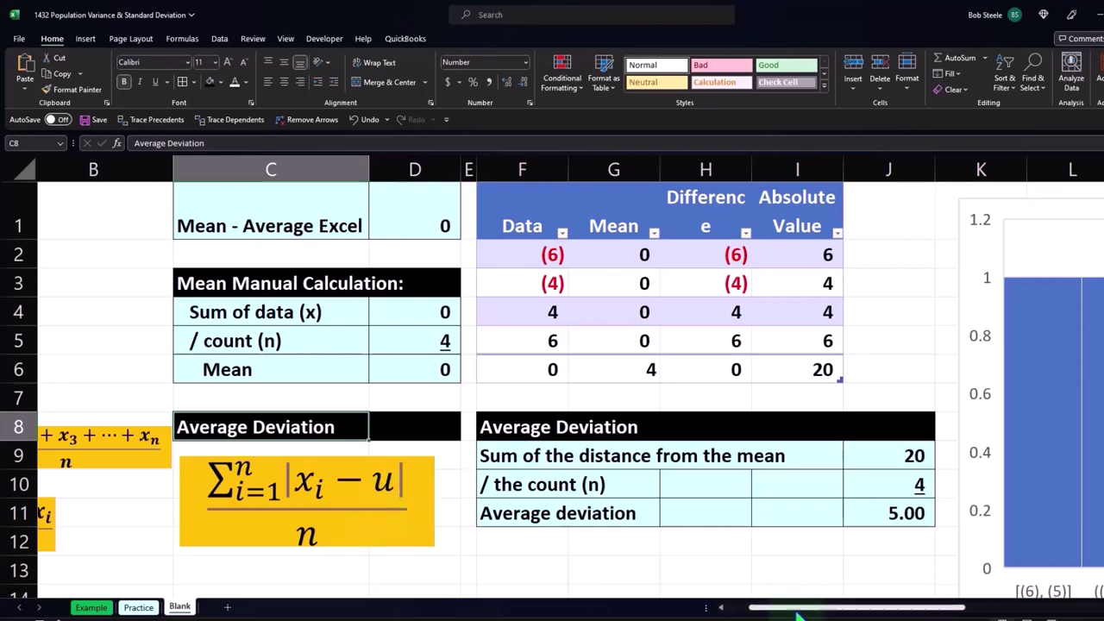
{"action": "left_click_drag", "start_coordinate": [798, 615], "coordinate": [948, 613]}
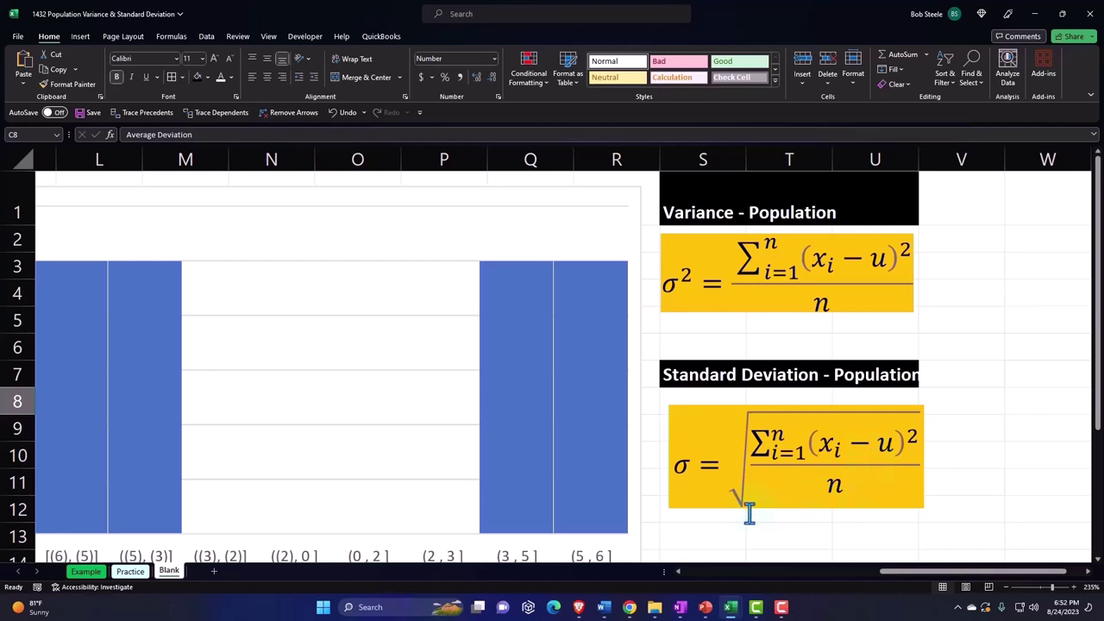
{"action": "left_click", "coordinate": [707, 410]}
{"action": "left_click_drag", "start_coordinate": [707, 411], "coordinate": [705, 409]}
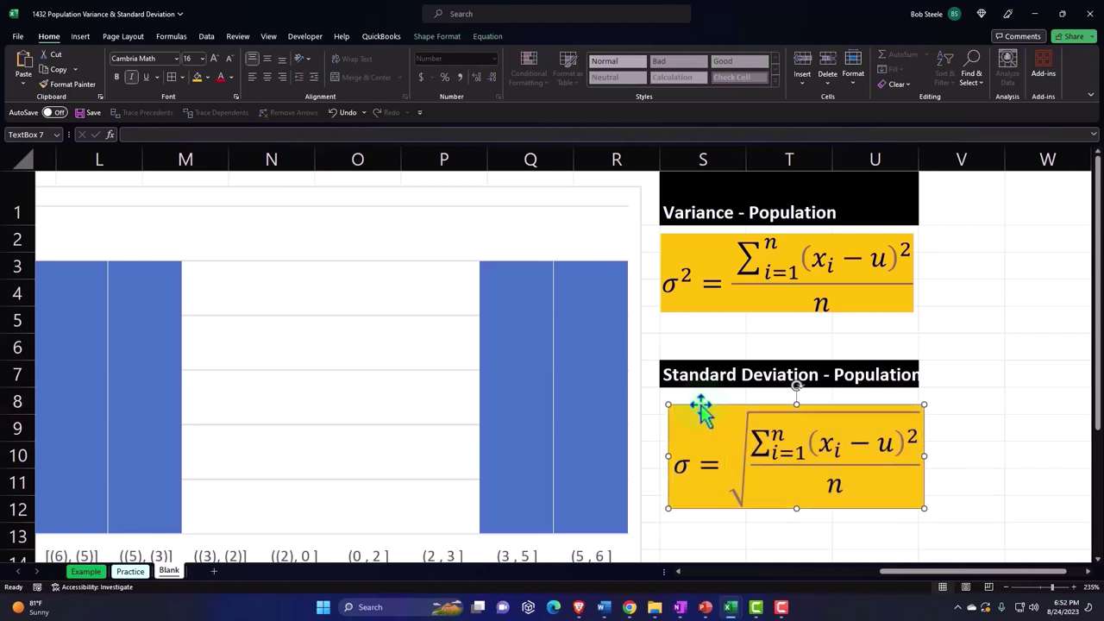
{"action": "left_click", "coordinate": [803, 520]}
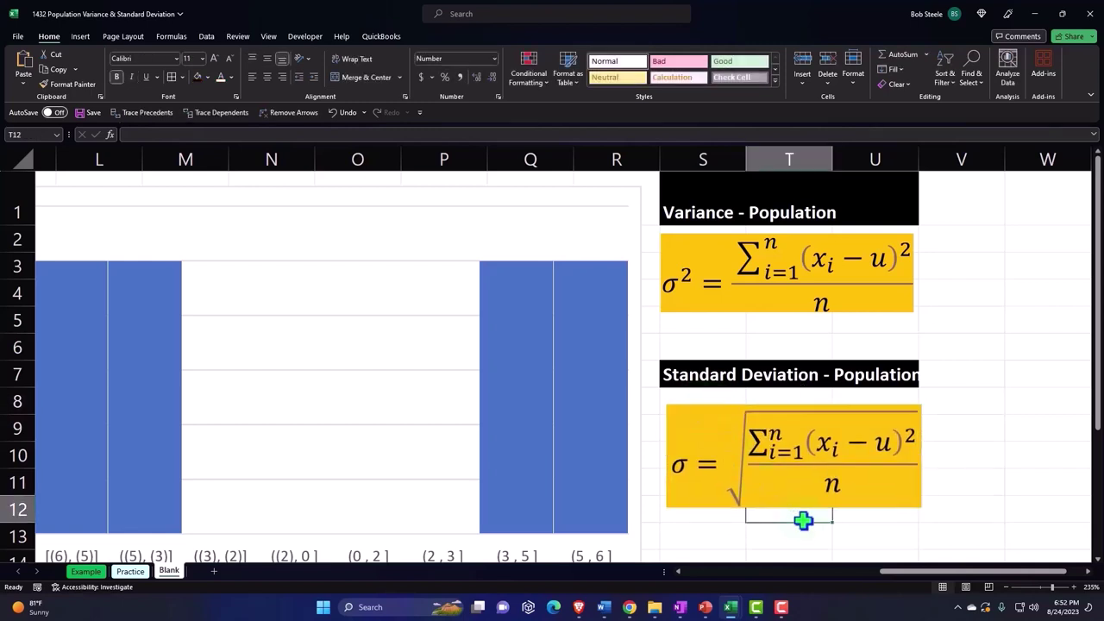
{"action": "key", "text": "Right"}
{"action": "key", "text": "Right"}
{"action": "key", "text": "Right"}
{"action": "key", "text": "Right"}
{"action": "key", "text": "Right"}
{"action": "key", "text": "Right"}
{"action": "key", "text": "Left"}
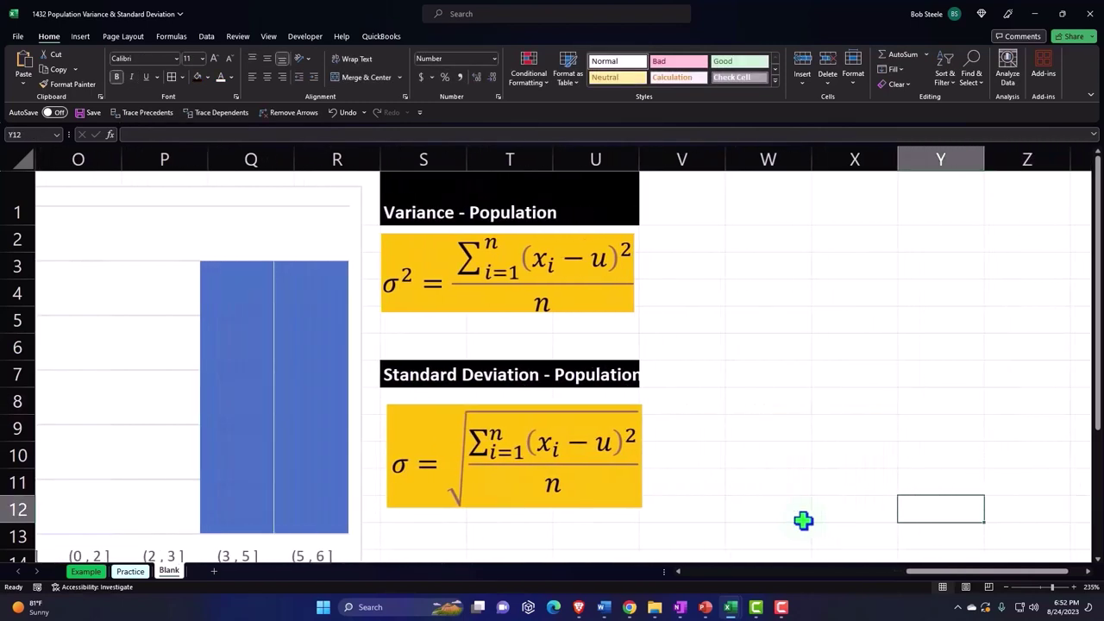
{"action": "key", "text": "Left"}
{"action": "key", "text": "Left"}
{"action": "key", "text": "Left"}
{"action": "key", "text": "Left"}
{"action": "key", "text": "Left"}
{"action": "key", "text": "Left"}
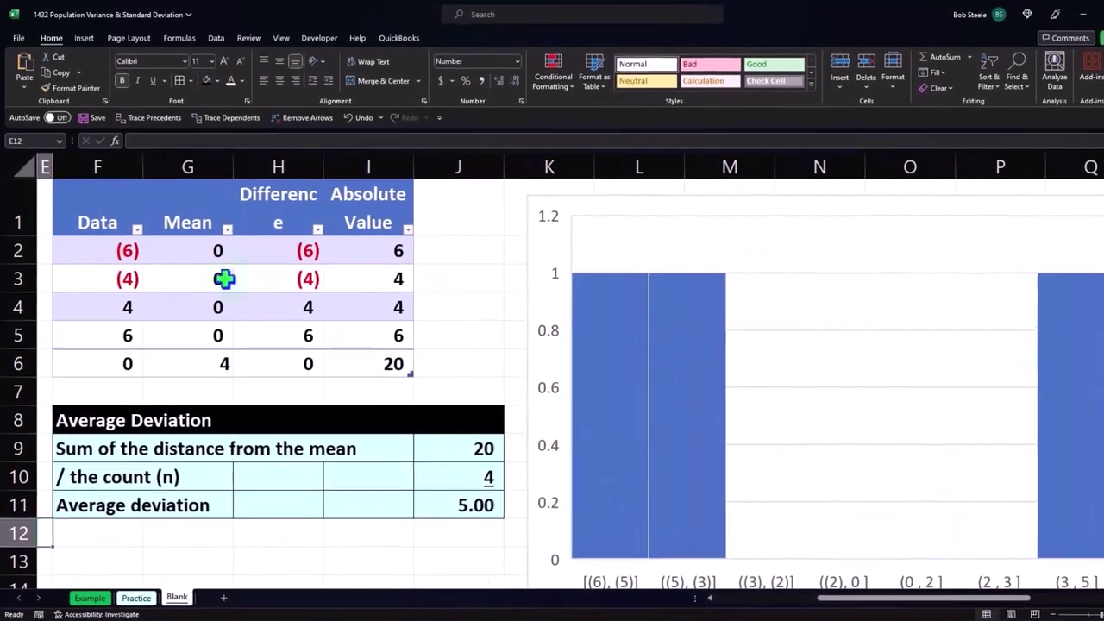
Copy the Data column F1:F5 into W1:W5, narrowing column V into a spacer
{"action": "left_click", "coordinate": [94, 205]}
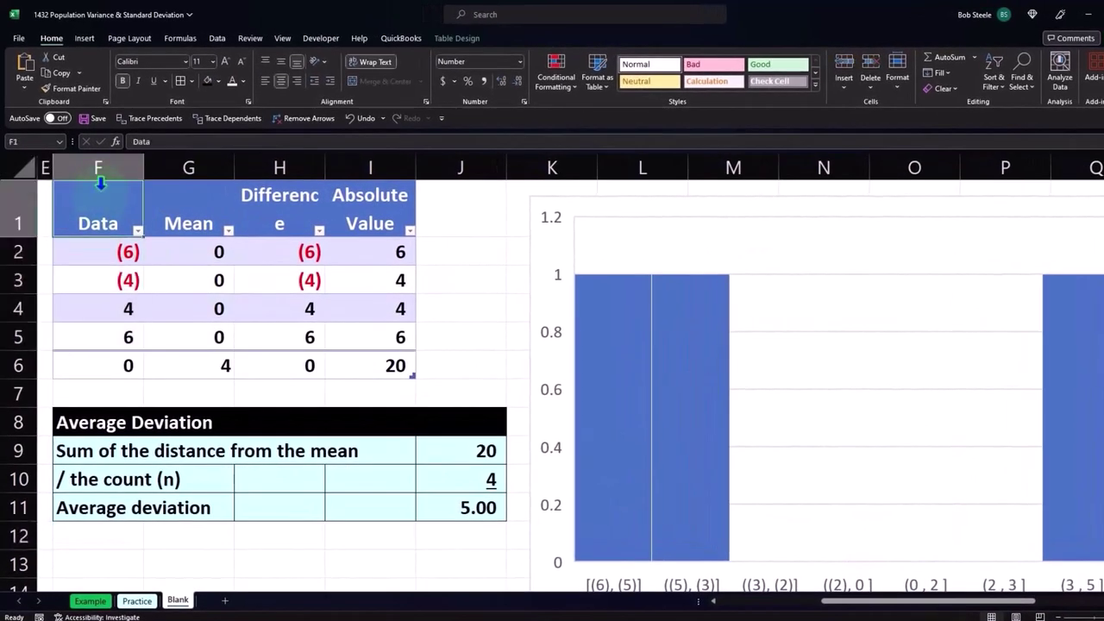
{"action": "left_click", "coordinate": [95, 181]}
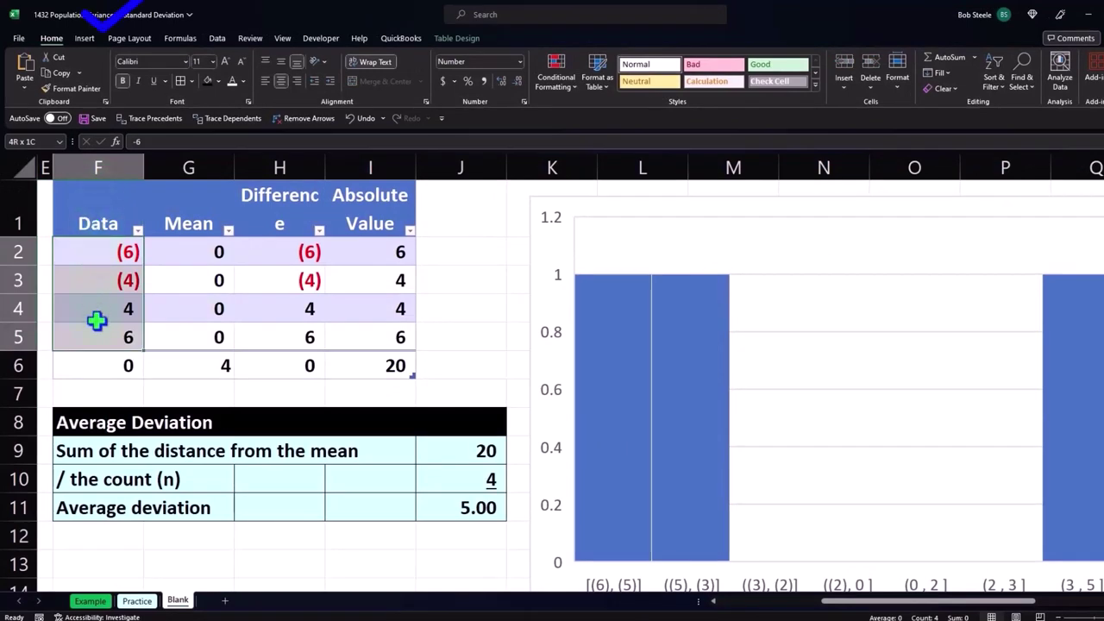
{"action": "left_click_drag", "start_coordinate": [98, 216], "coordinate": [97, 344]}
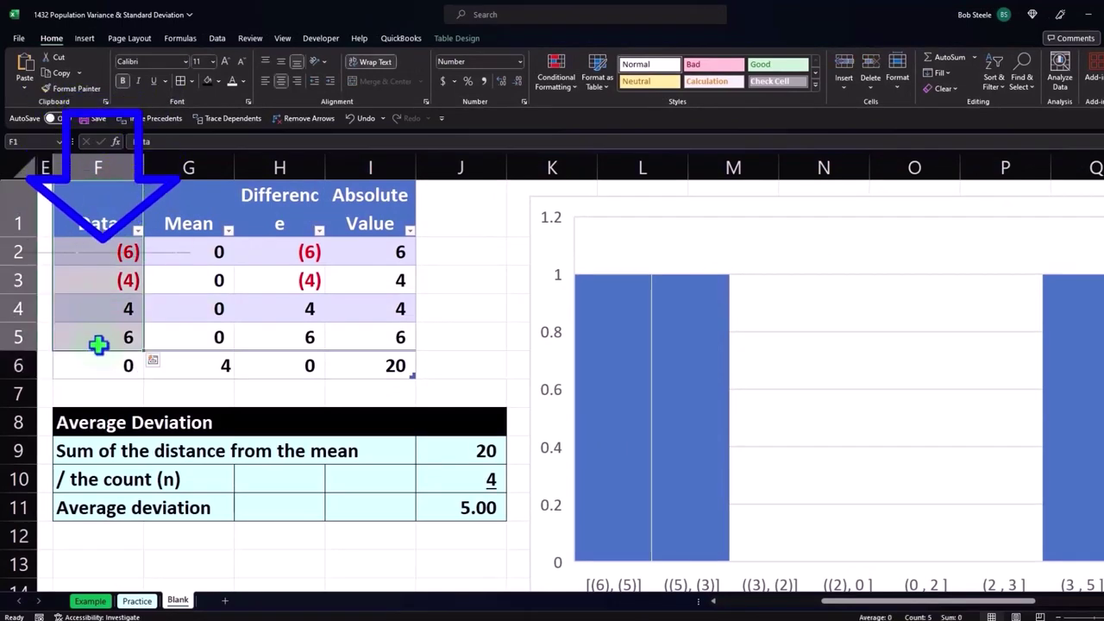
{"action": "key", "text": "ctrl+c"}
{"action": "left_click_drag", "start_coordinate": [895, 604], "coordinate": [1029, 611]}
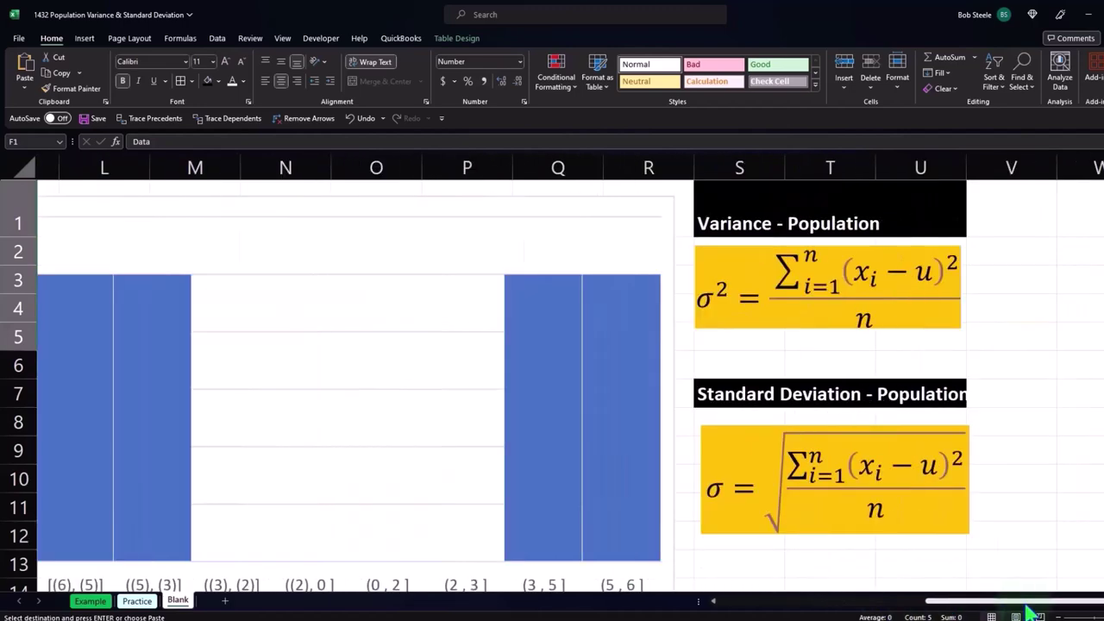
{"action": "left_click", "coordinate": [1059, 364]}
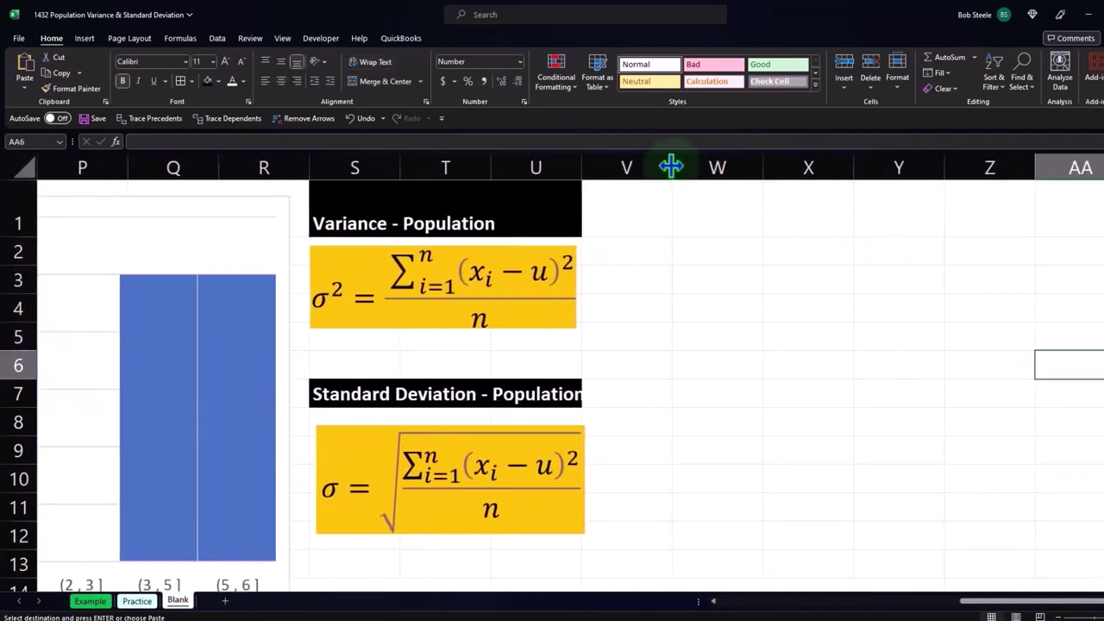
{"action": "left_click_drag", "start_coordinate": [672, 167], "coordinate": [594, 166]}
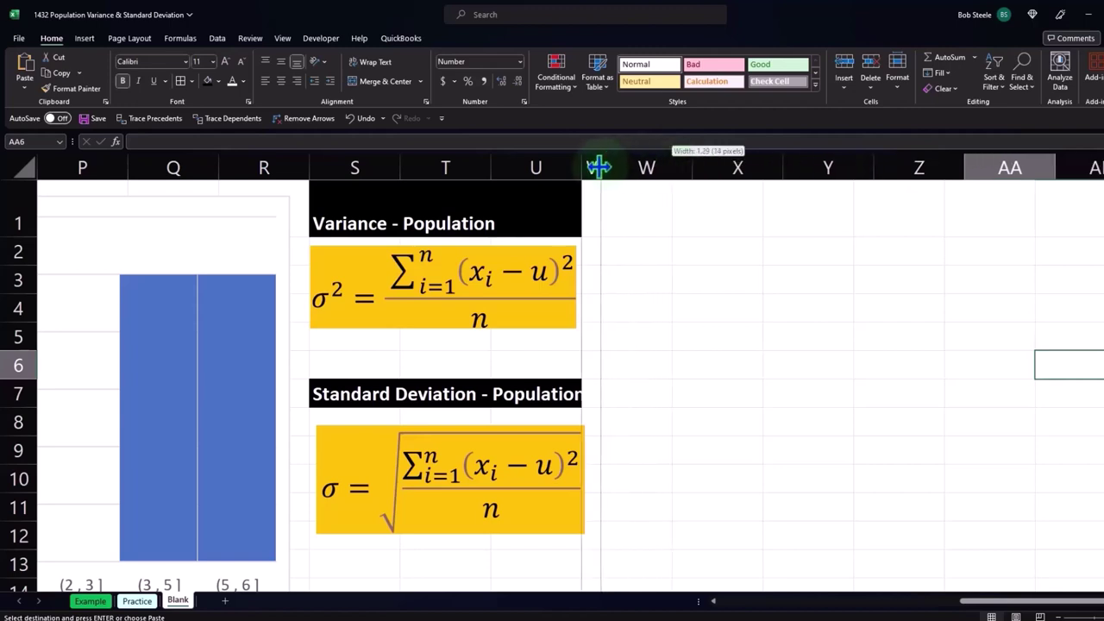
{"action": "left_click", "coordinate": [634, 198]}
{"action": "right_click", "coordinate": [639, 202]}
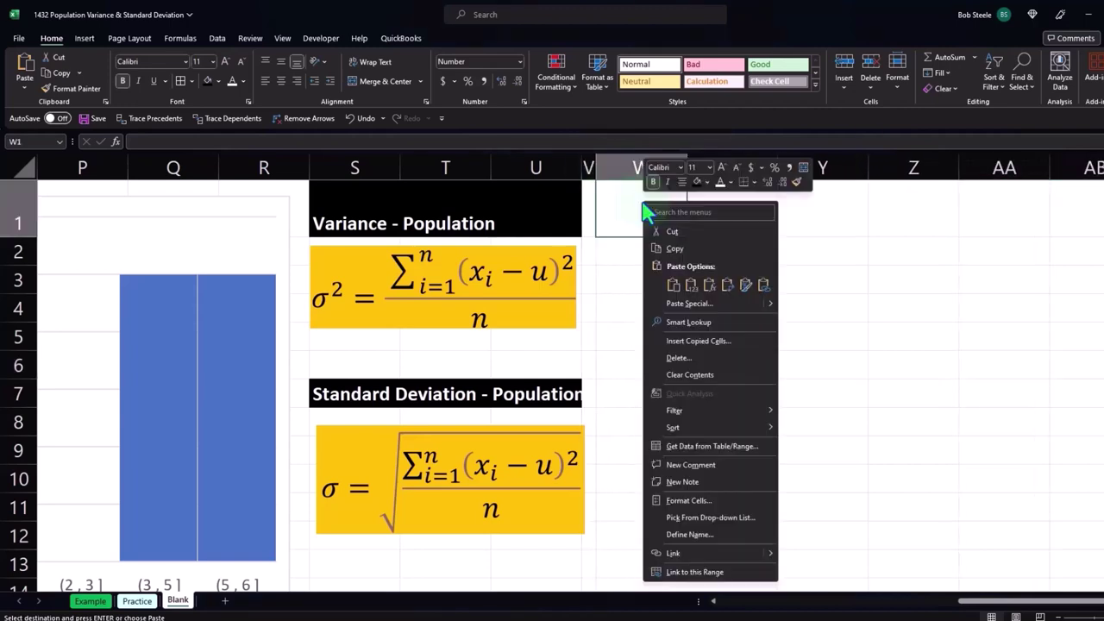
{"action": "left_click", "coordinate": [673, 284]}
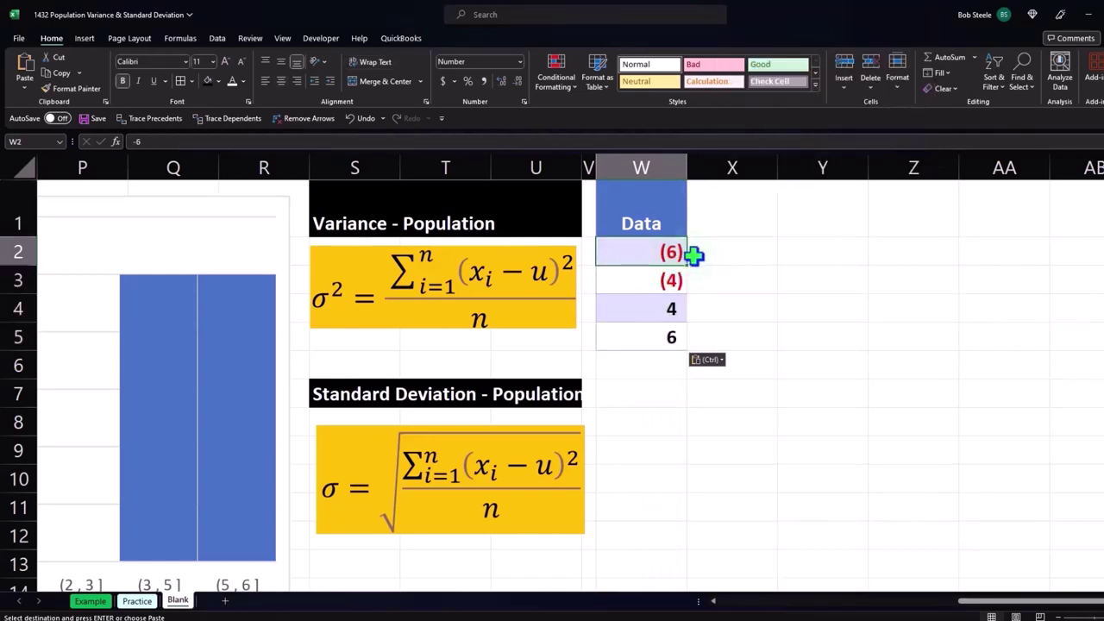
Convert the pasted W1:W5 data into a table with headers
{"action": "left_click", "coordinate": [86, 41]}
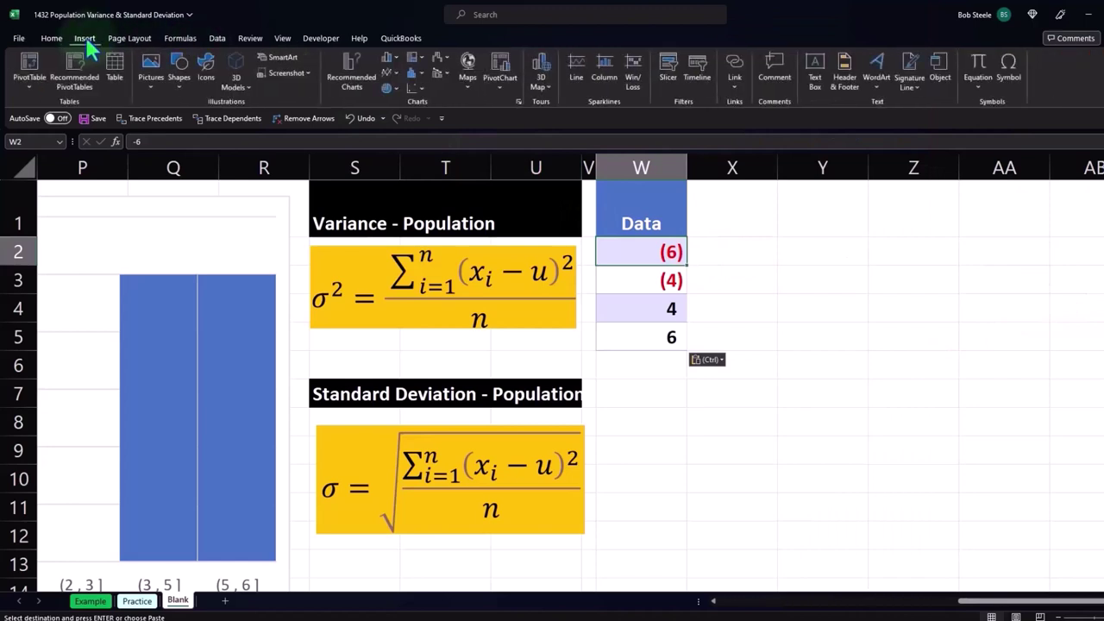
{"action": "left_click", "coordinate": [116, 78]}
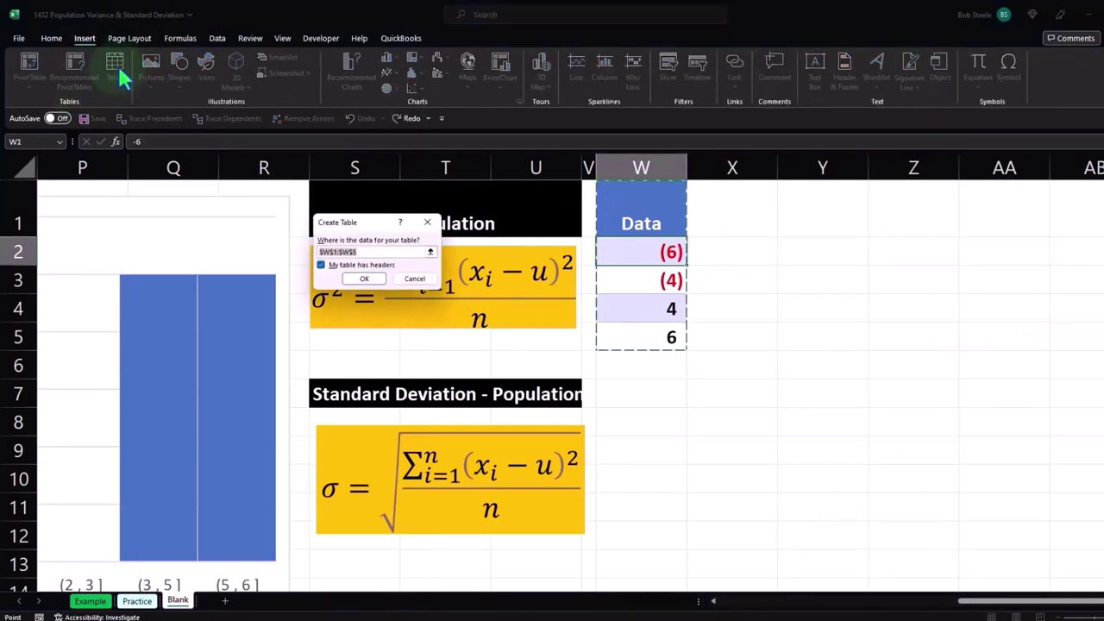
{"action": "key", "text": "Return"}
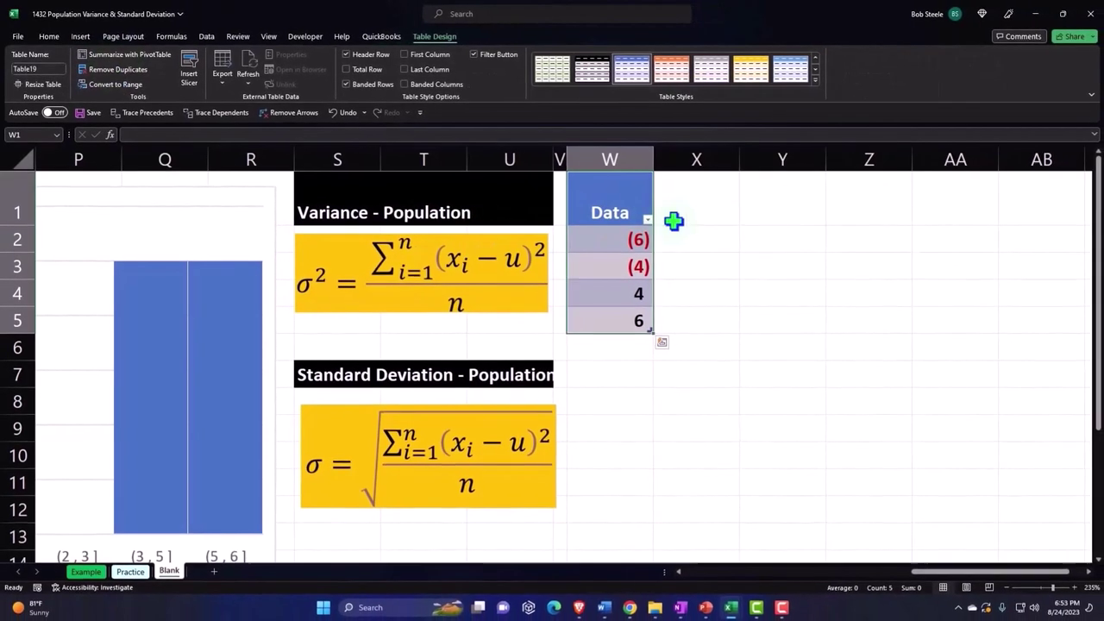
Add a 'Mean' header in X1 to extend the table
{"action": "left_click", "coordinate": [723, 223]}
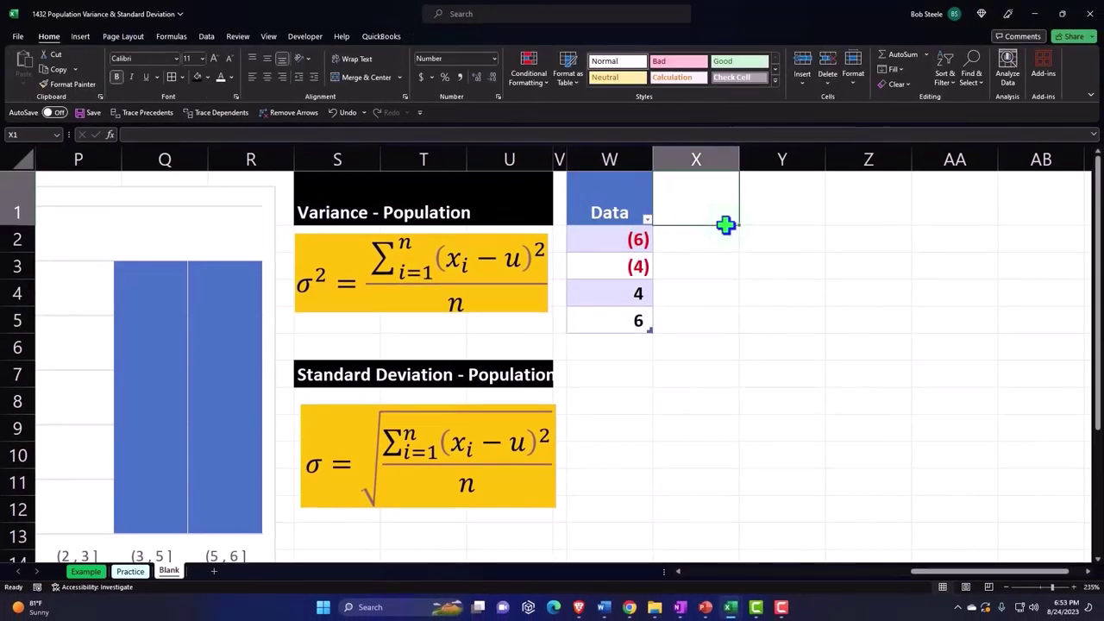
{"action": "type", "text": "Mean"}
{"action": "key", "text": "Return"}
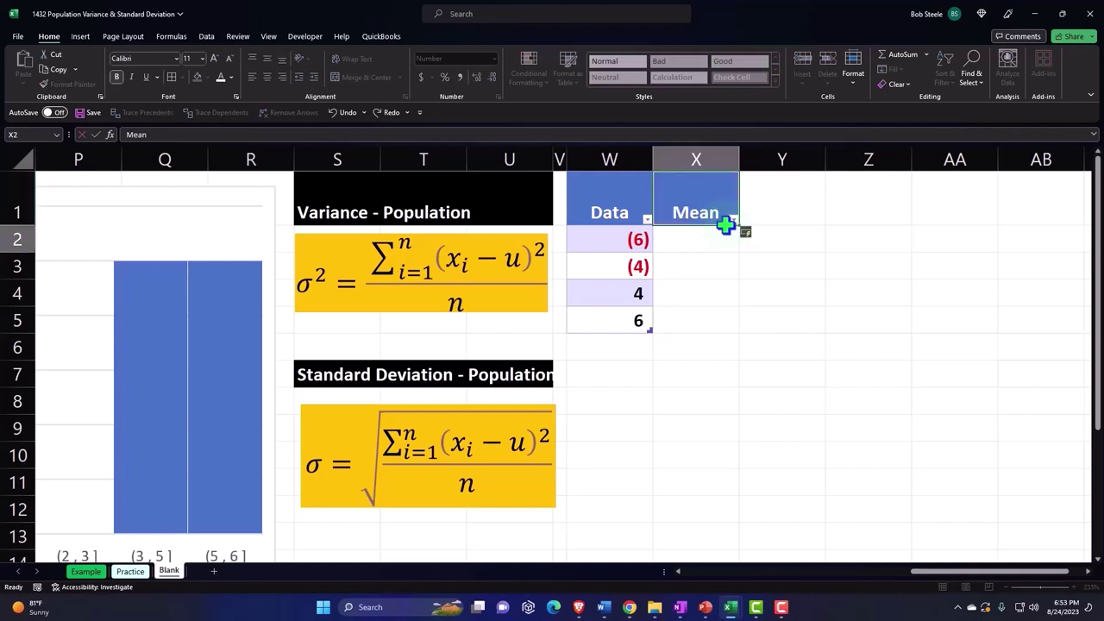
{"action": "key", "text": "Right"}
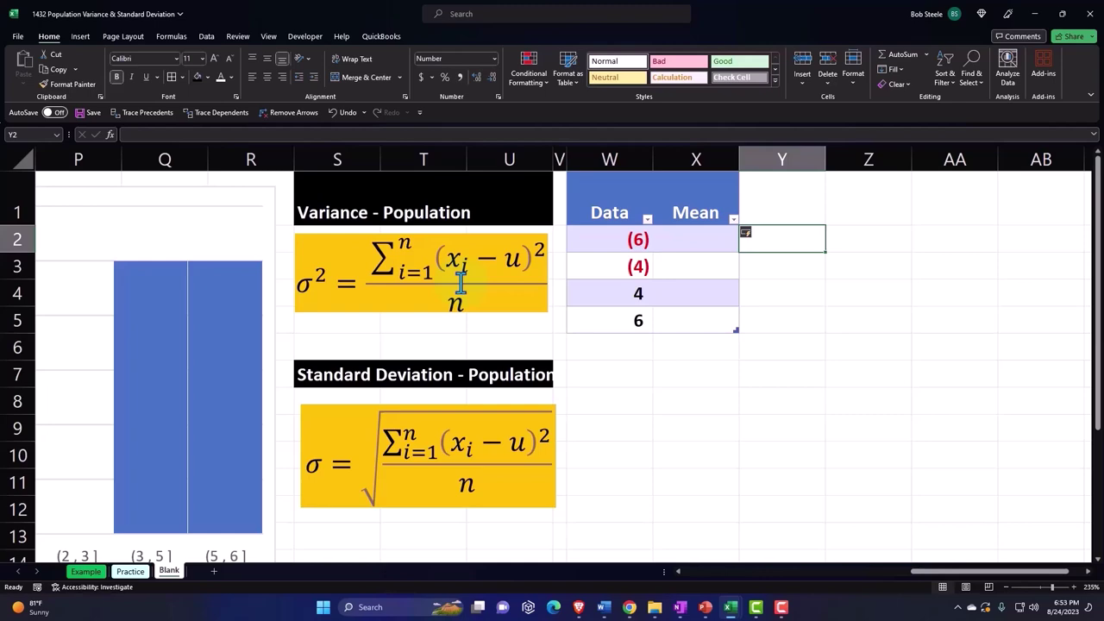
Start a Mean formula pointing at D1 and inspect the mean formula in D1
{"action": "key", "text": "Left"}
{"action": "type", "text": "="}
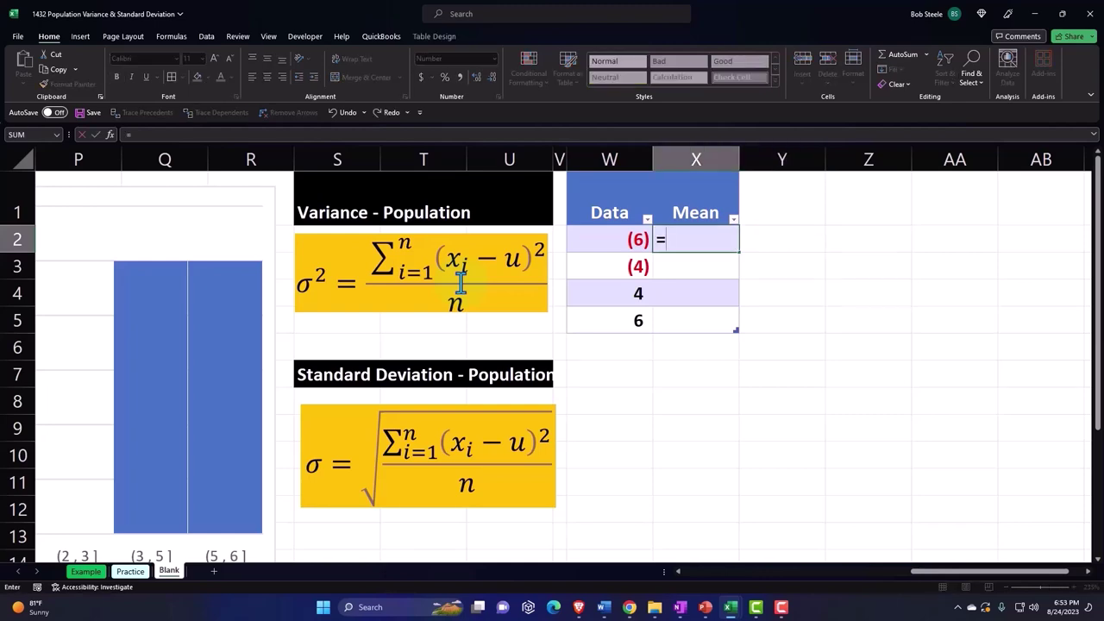
{"action": "key", "text": "Left"}
{"action": "key", "text": "Left"}
{"action": "key", "text": "Left"}
{"action": "key", "text": "Left"}
{"action": "key", "text": "Left"}
{"action": "key", "text": "Left"}
{"action": "key", "text": "Left"}
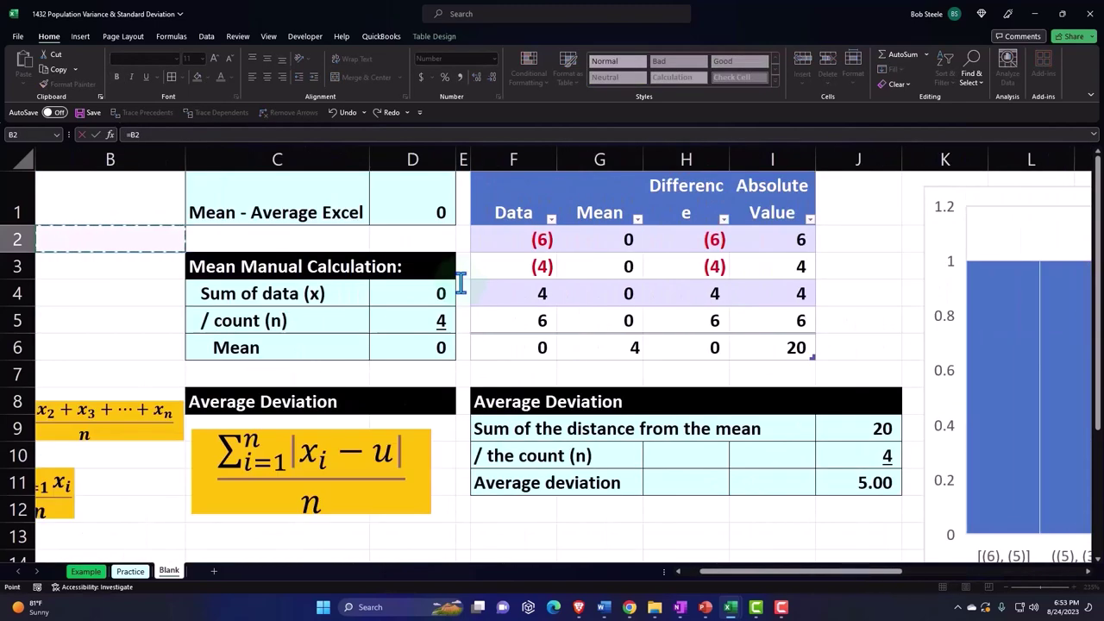
{"action": "key", "text": "Right"}
{"action": "key", "text": "Right"}
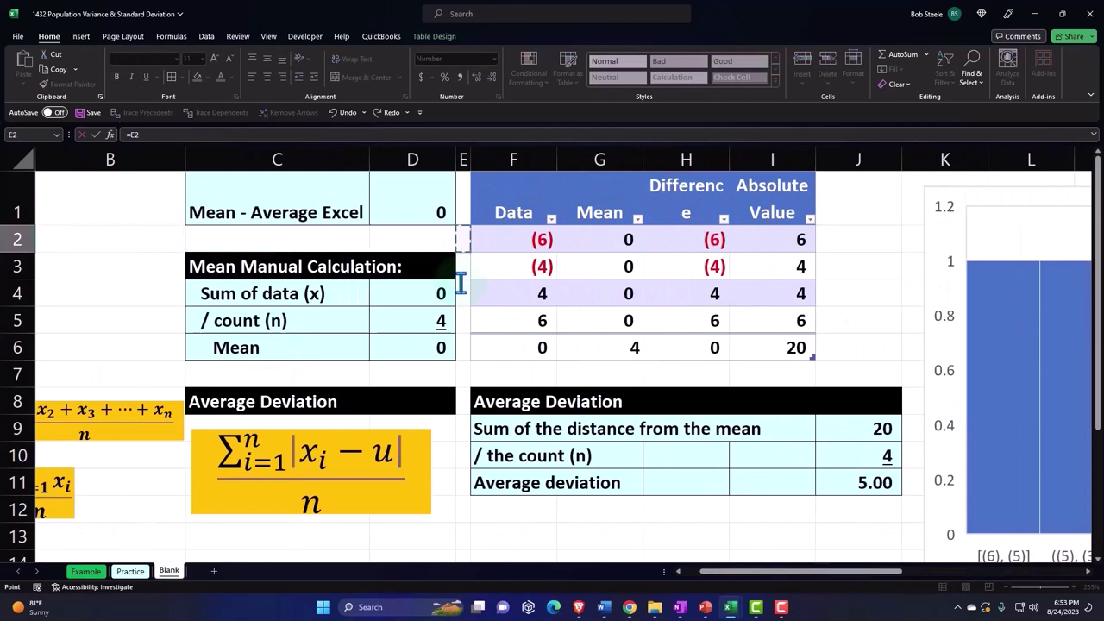
{"action": "key", "text": "Up"}
{"action": "key", "text": "Return"}
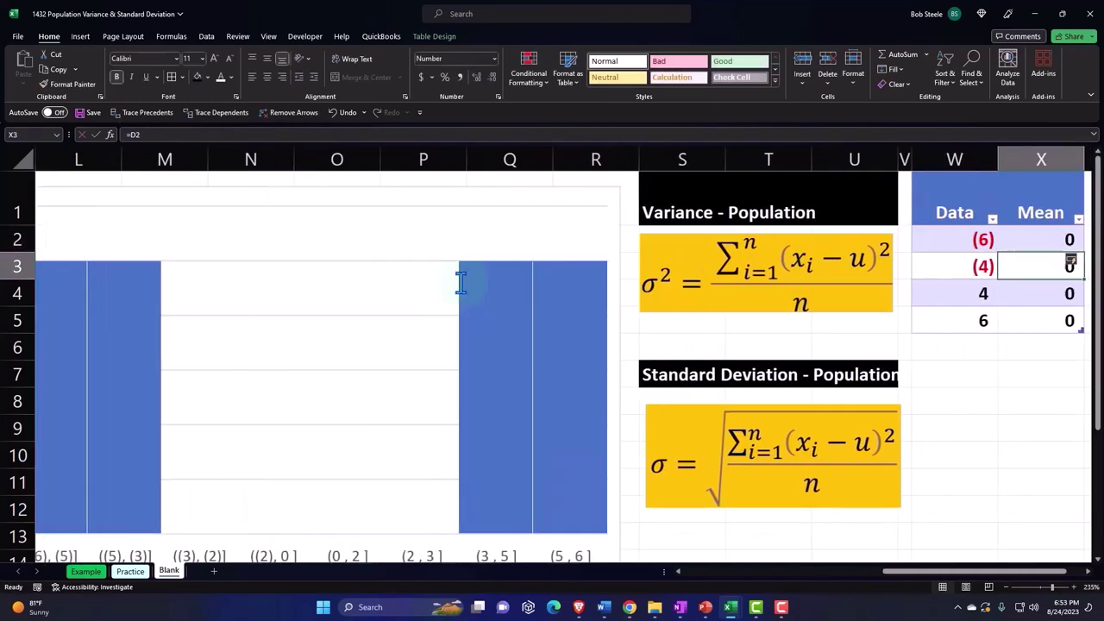
{"action": "left_click_drag", "start_coordinate": [957, 587], "coordinate": [802, 587]}
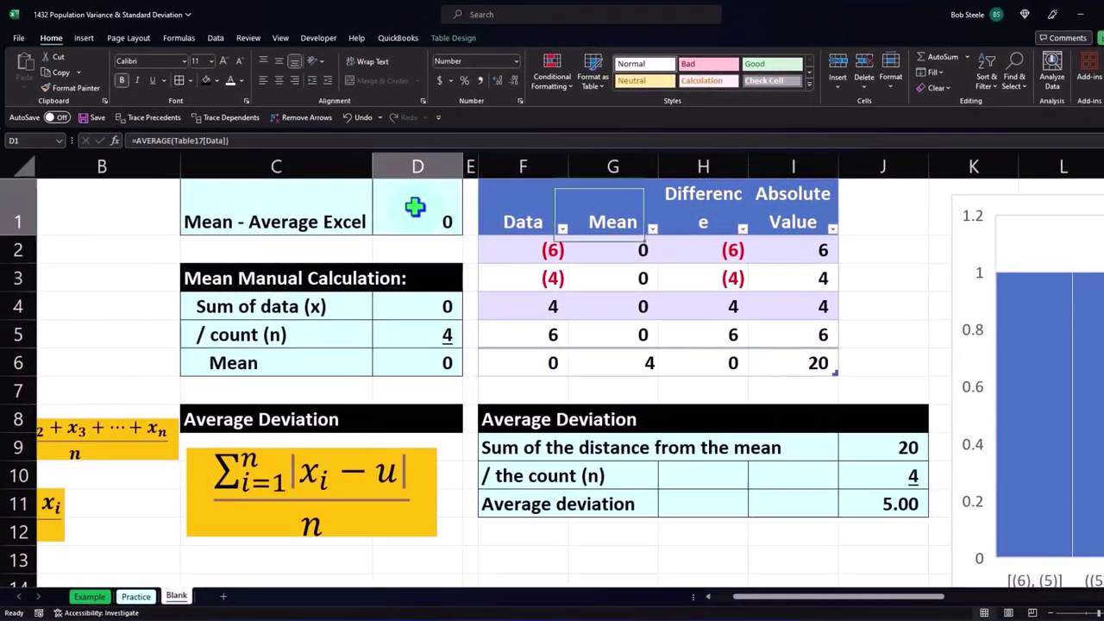
{"action": "double_click", "coordinate": [414, 204]}
{"action": "left_click_drag", "start_coordinate": [759, 596], "coordinate": [734, 596]}
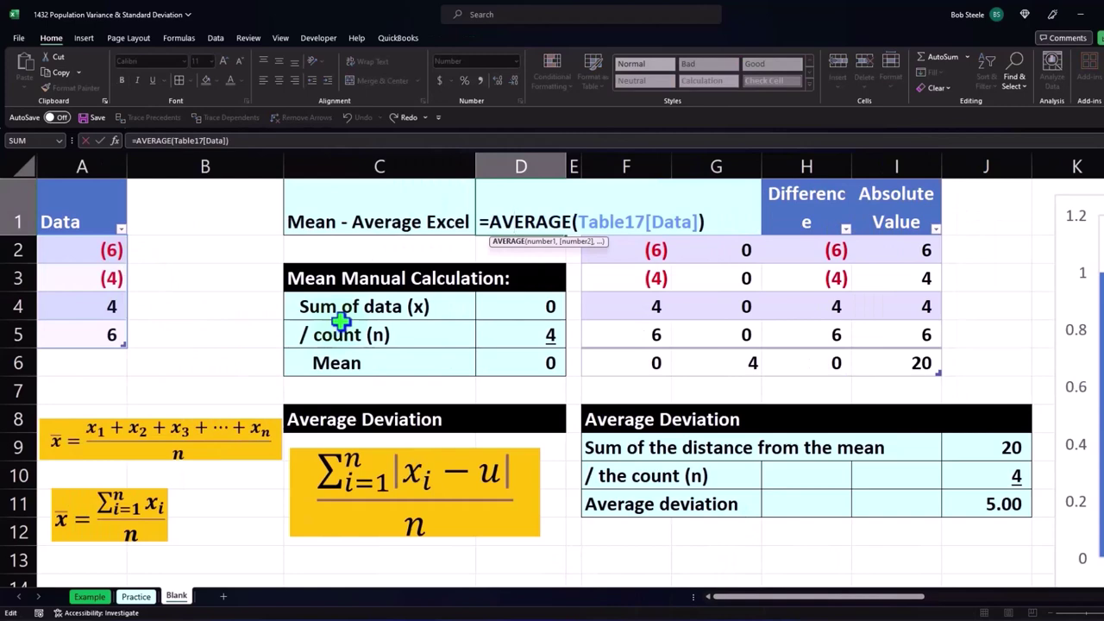
{"action": "key", "text": "Return"}
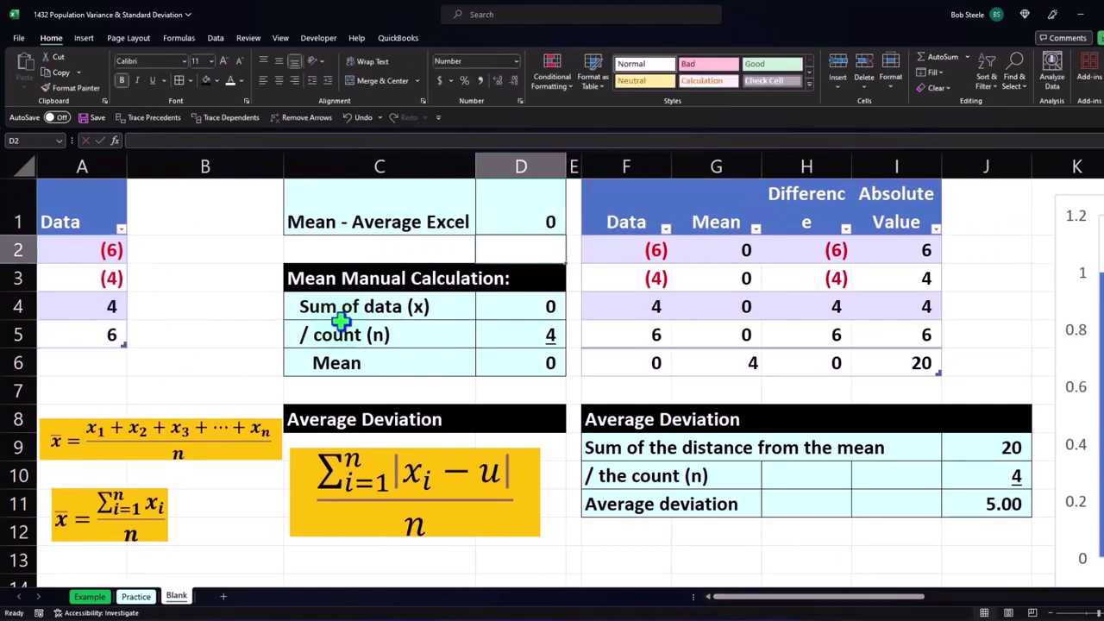
{"action": "key", "text": "Right"}
{"action": "key", "text": "Right"}
{"action": "key", "text": "Right"}
{"action": "key", "text": "Right"}
{"action": "key", "text": "Right"}
{"action": "key", "text": "Right"}
{"action": "key", "text": "Right"}
{"action": "key", "text": "Right"}
{"action": "key", "text": "Right"}
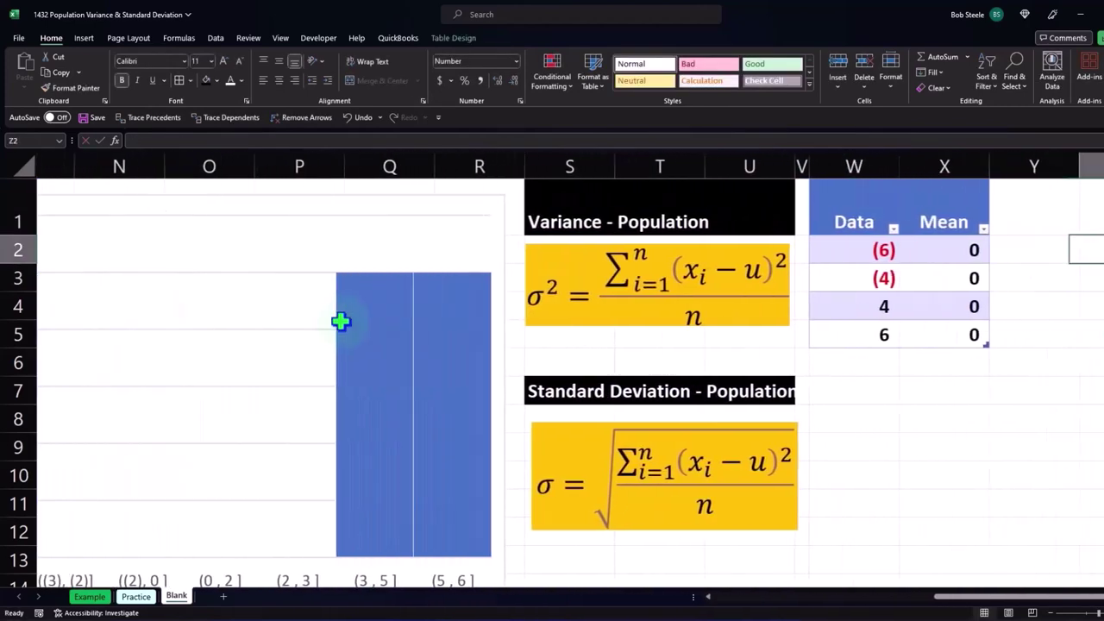
Enter =$D$1 in X2 so every Mean cell shows 0, checking X3 and X4
{"action": "left_click", "coordinate": [786, 249]}
{"action": "type", "text": "=D1"}
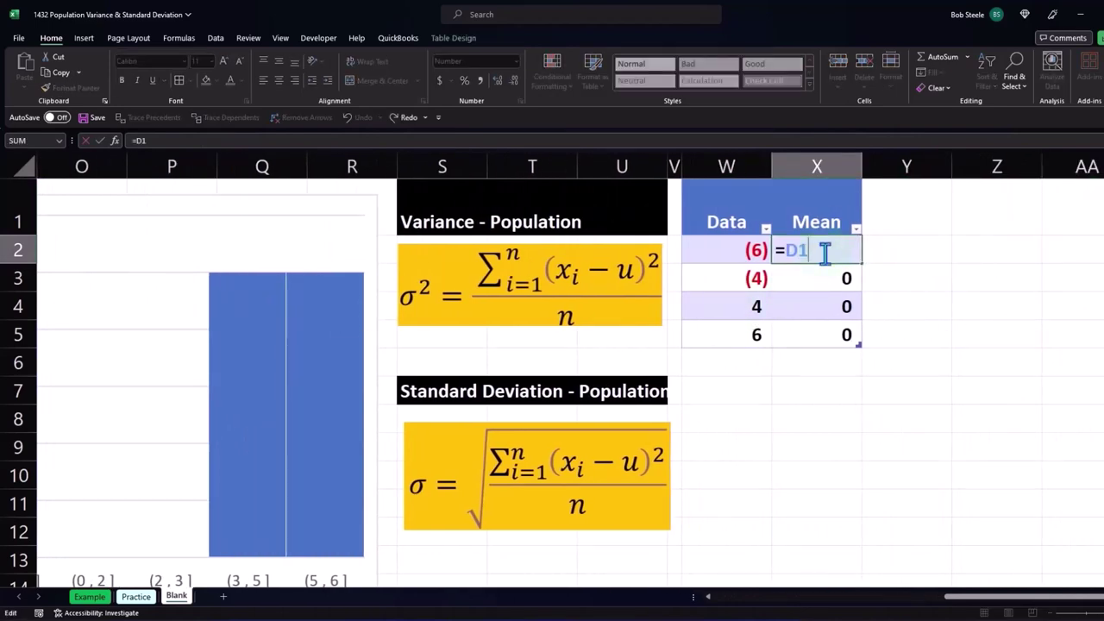
{"action": "key", "text": "F4"}
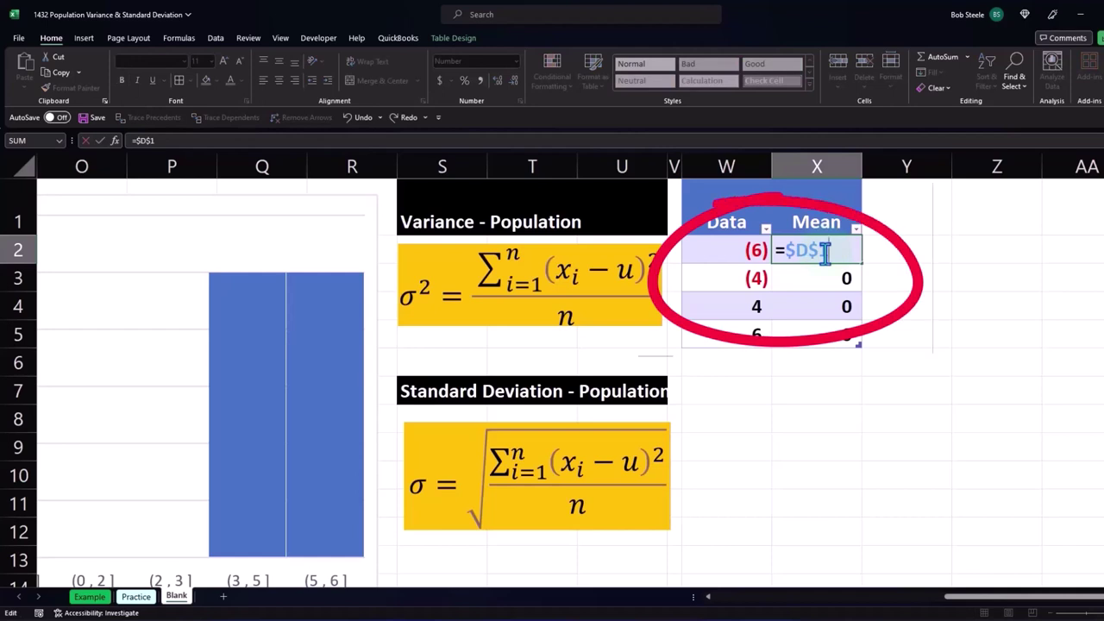
{"action": "key", "text": "Return"}
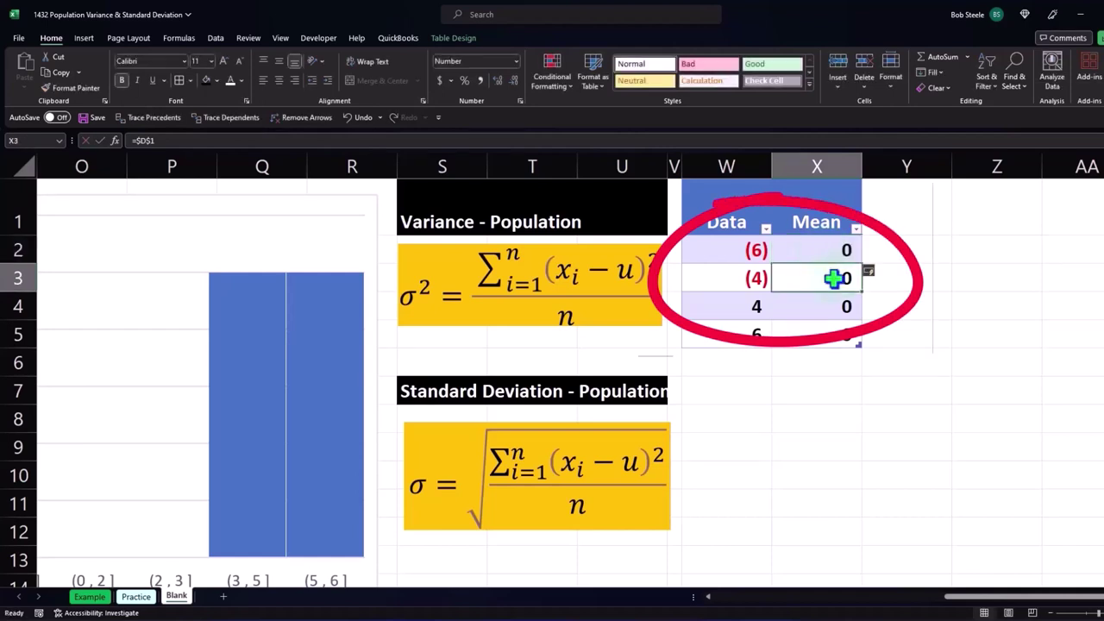
{"action": "double_click", "coordinate": [835, 281]}
{"action": "key", "text": "Return"}
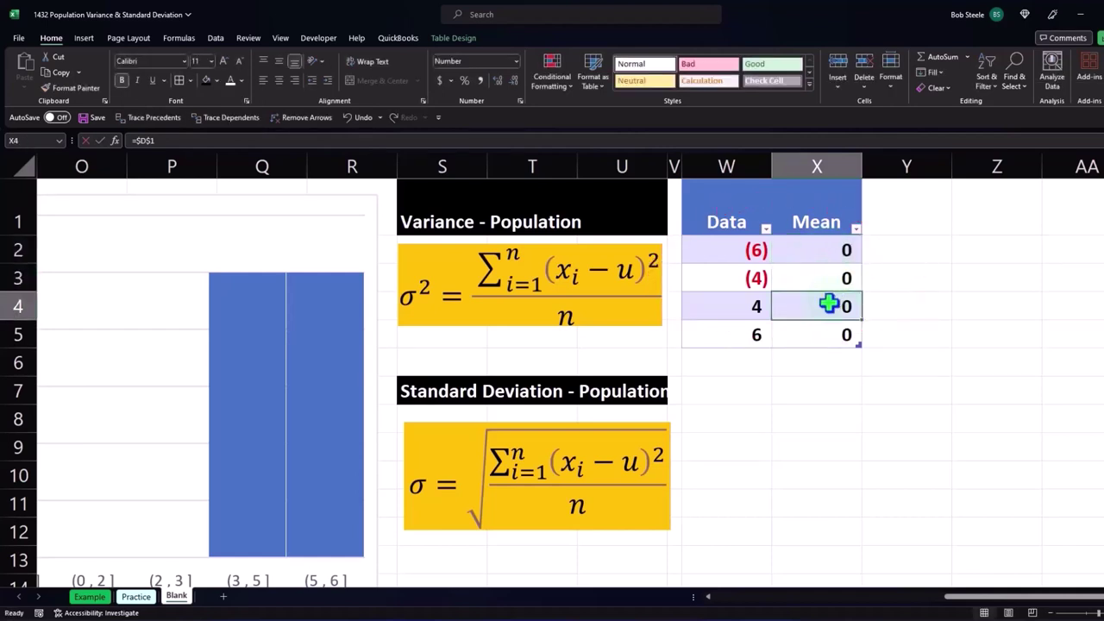
{"action": "double_click", "coordinate": [829, 304]}
{"action": "key", "text": "Return"}
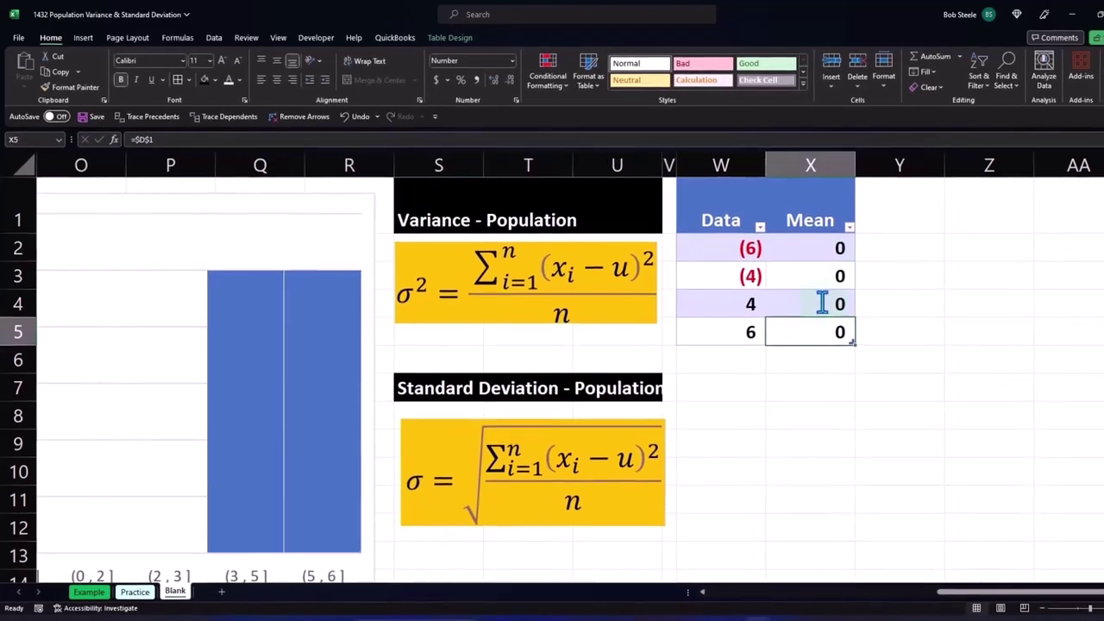
Add a 'Difference' header in Y1 to extend the table
{"action": "left_click", "coordinate": [878, 207]}
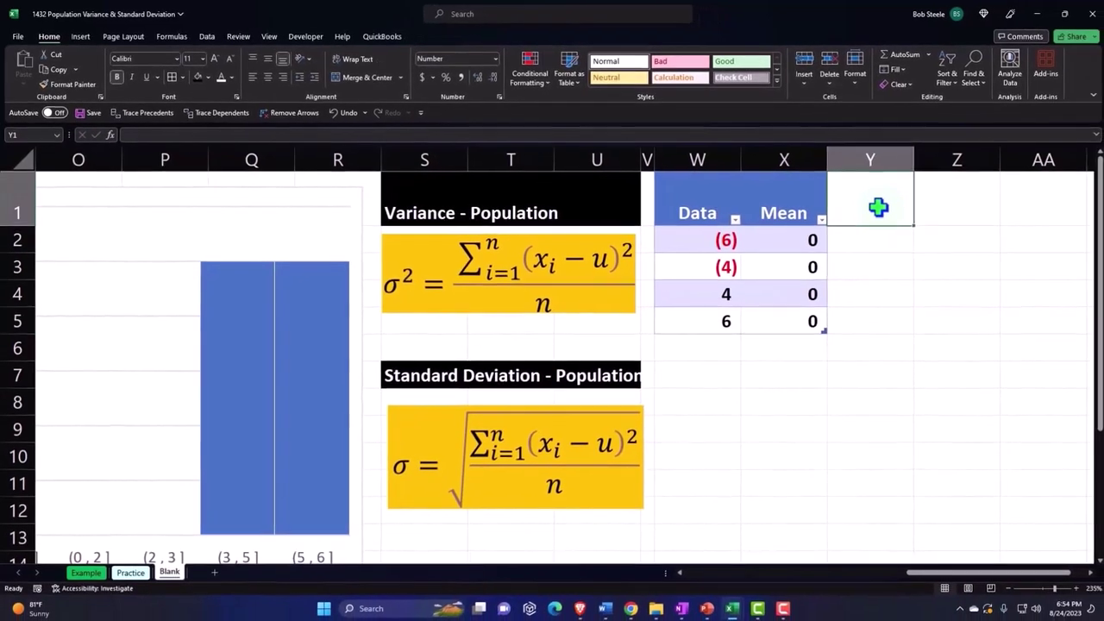
{"action": "type", "text": "Diff"}
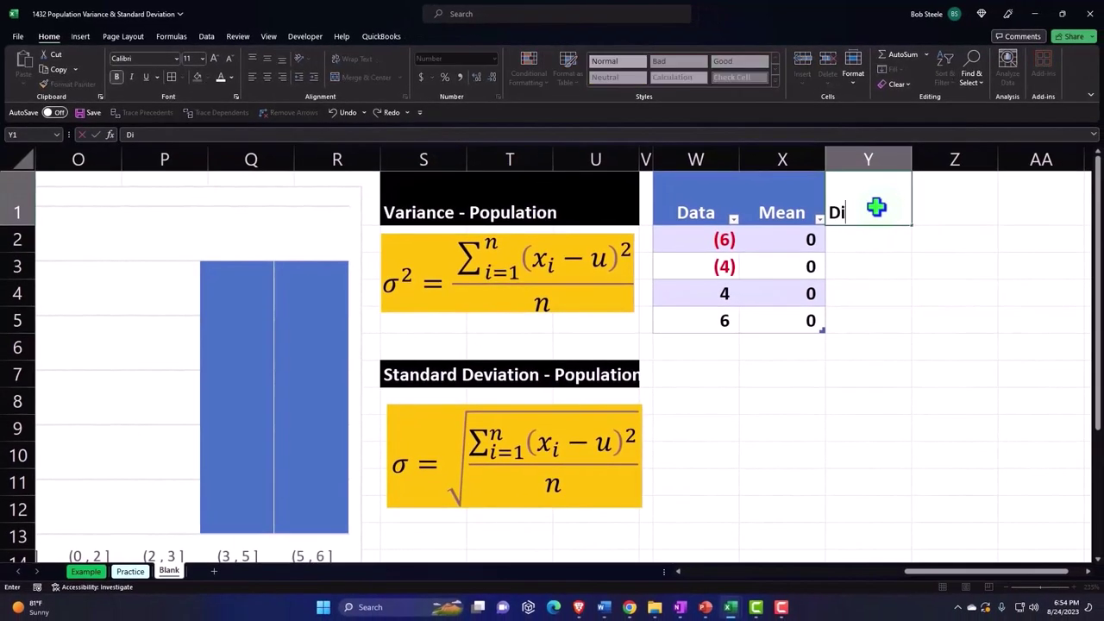
{"action": "type", "text": "erence"}
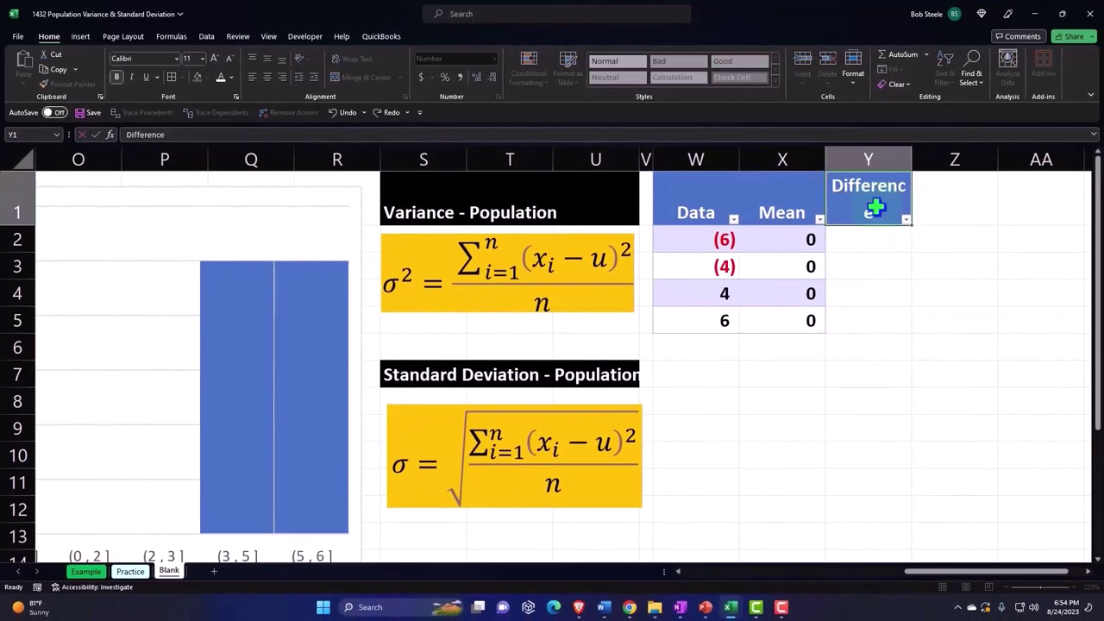
{"action": "key", "text": "Return"}
{"action": "type", "text": "="}
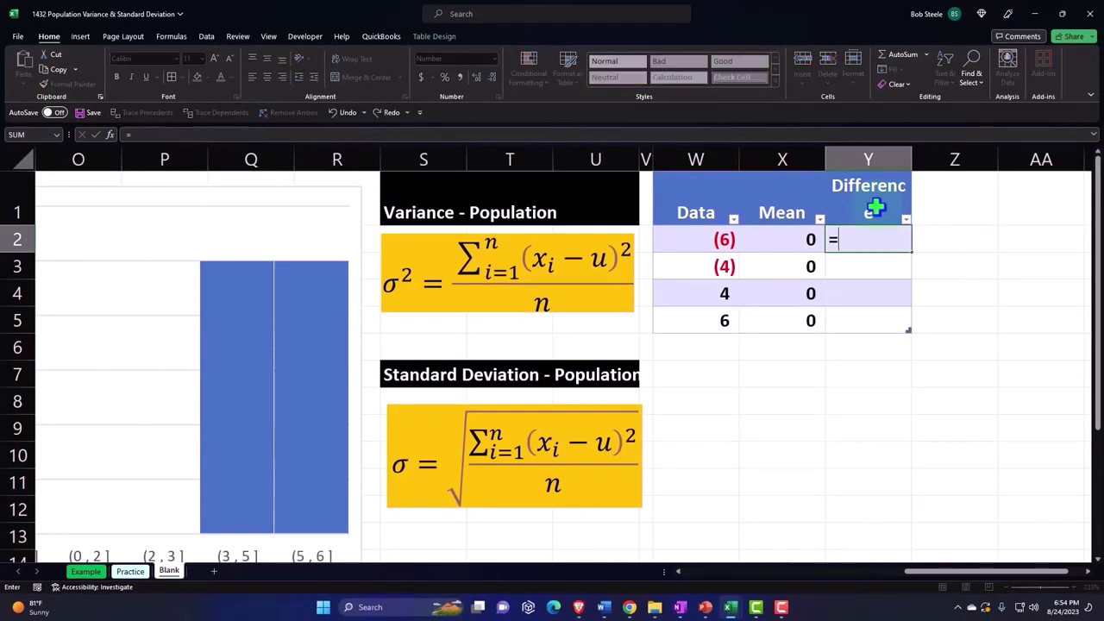
{"action": "key", "text": "Left"}
{"action": "key", "text": "Left"}
{"action": "type", "text": "-"}
{"action": "key", "text": "Left"}
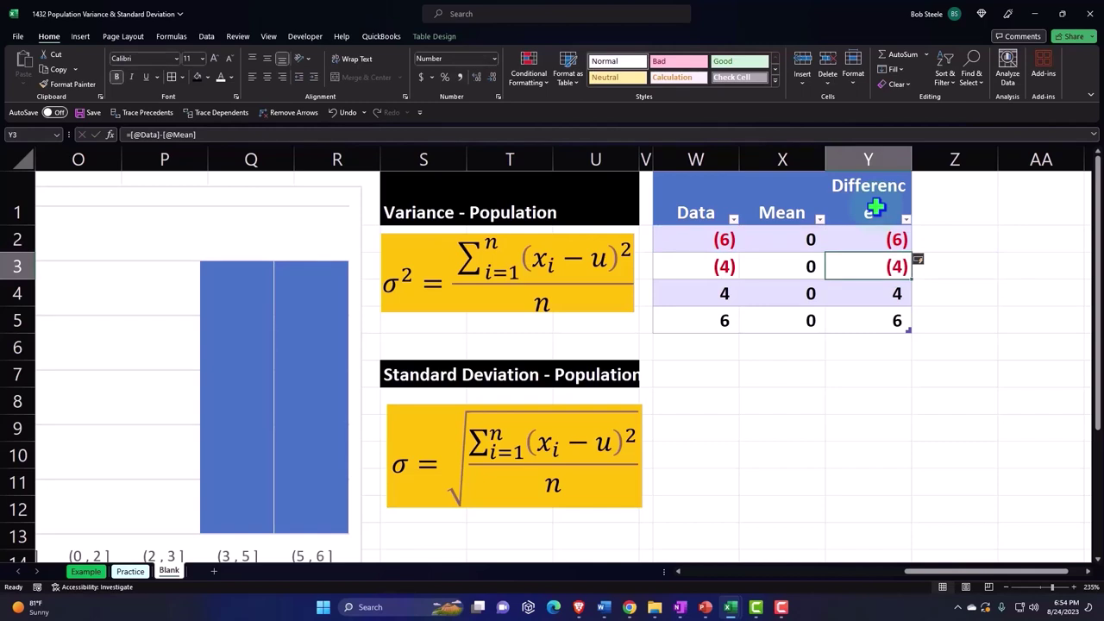
{"action": "key", "text": "Right"}
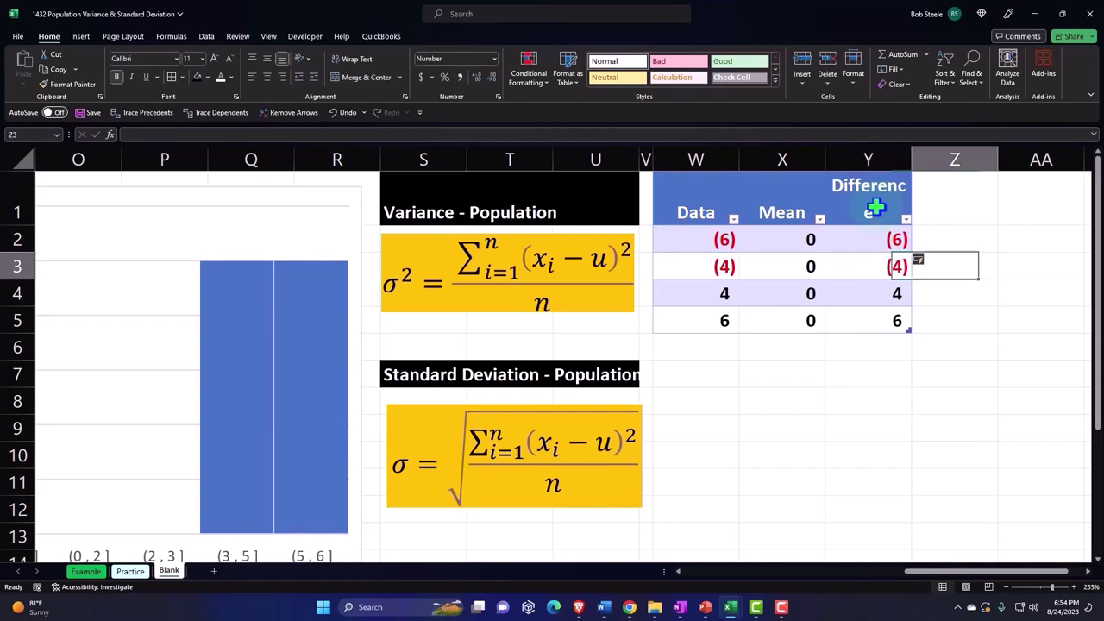
{"action": "scroll", "coordinate": [875, 207], "scroll_direction": "right", "scroll_amount": 2}
{"action": "key", "text": "Left"}
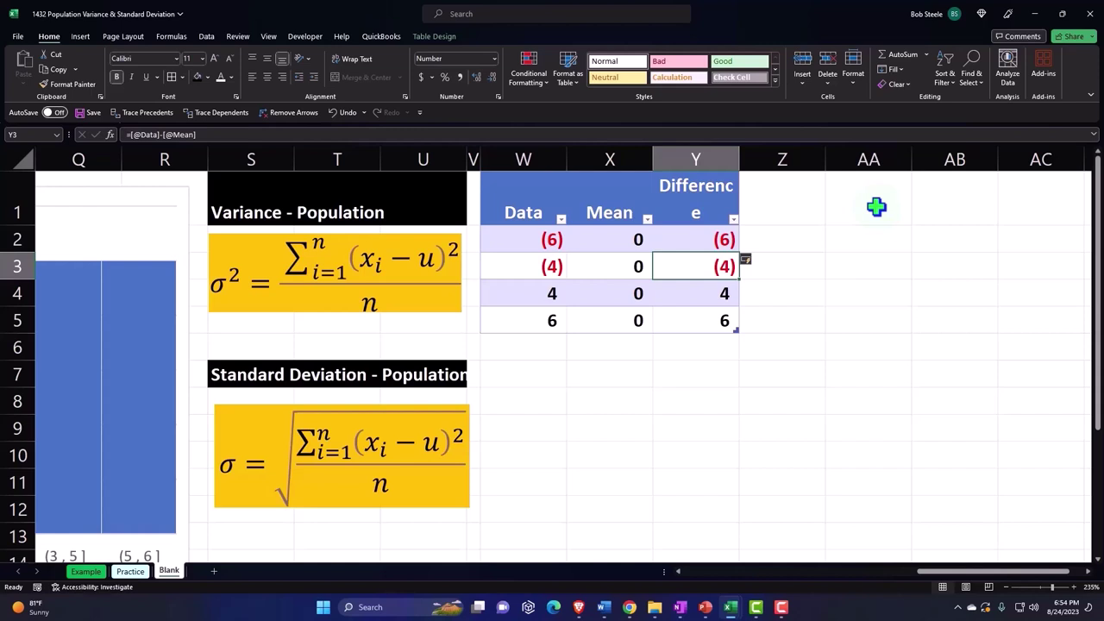
{"action": "key", "text": "Left"}
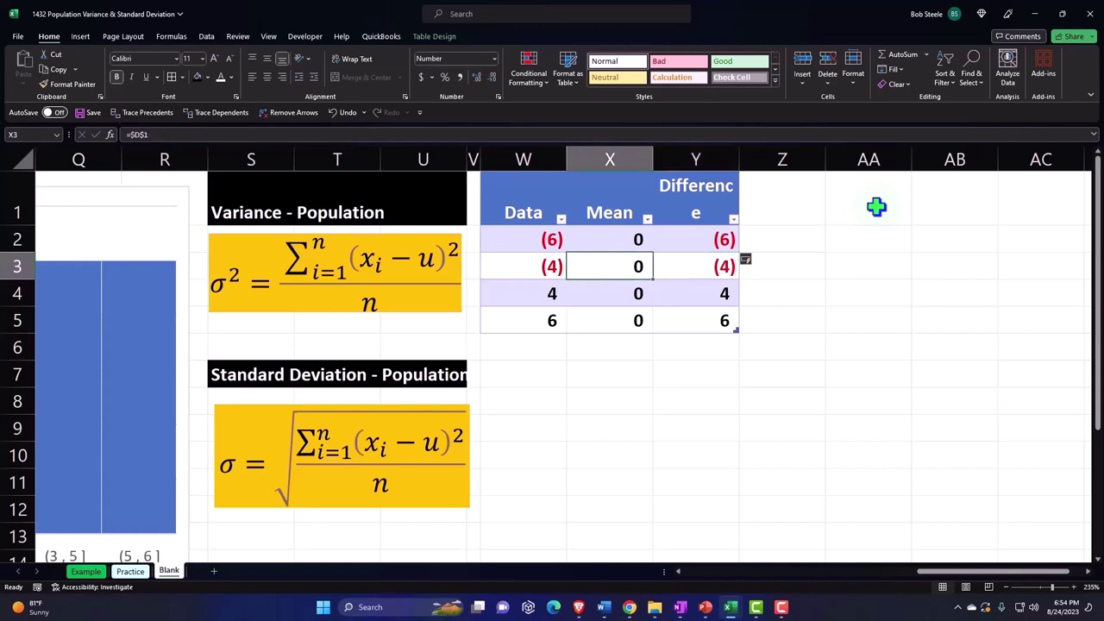
{"action": "key", "text": "Right"}
{"action": "key", "text": "Right"}
{"action": "key", "text": "Up"}
{"action": "key", "text": "Up"}
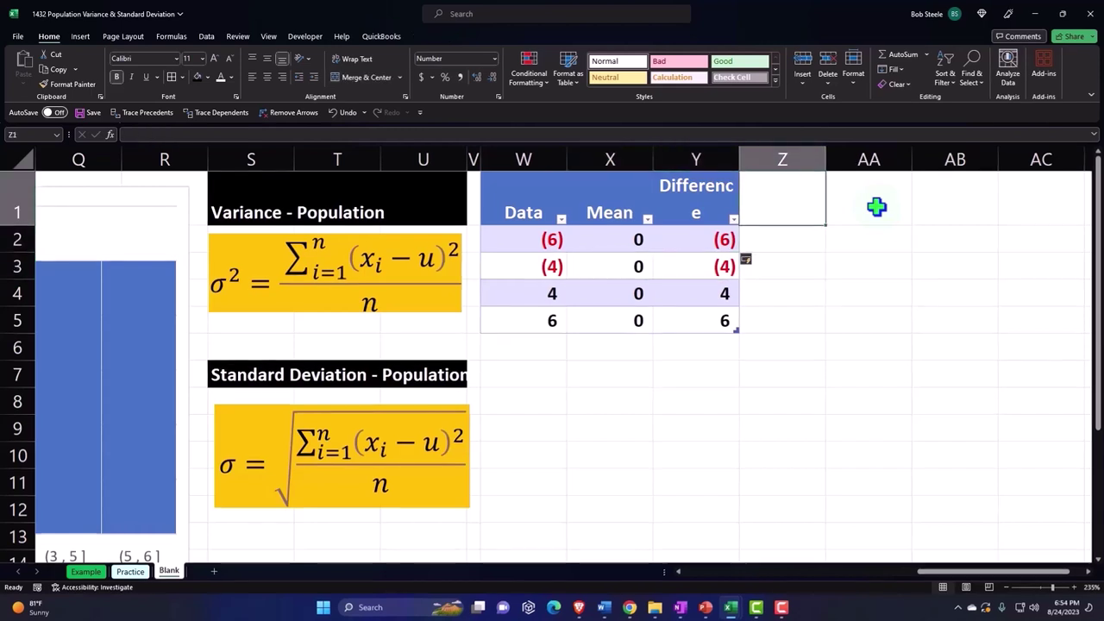
{"action": "type", "text": "S"}
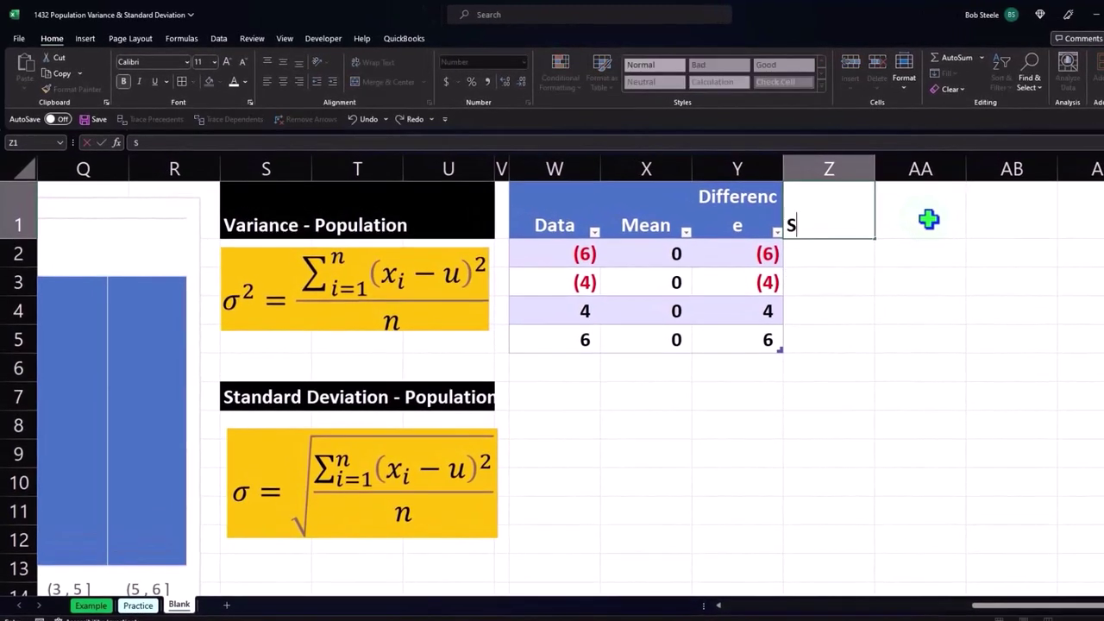
{"action": "type", "text": "quared"}
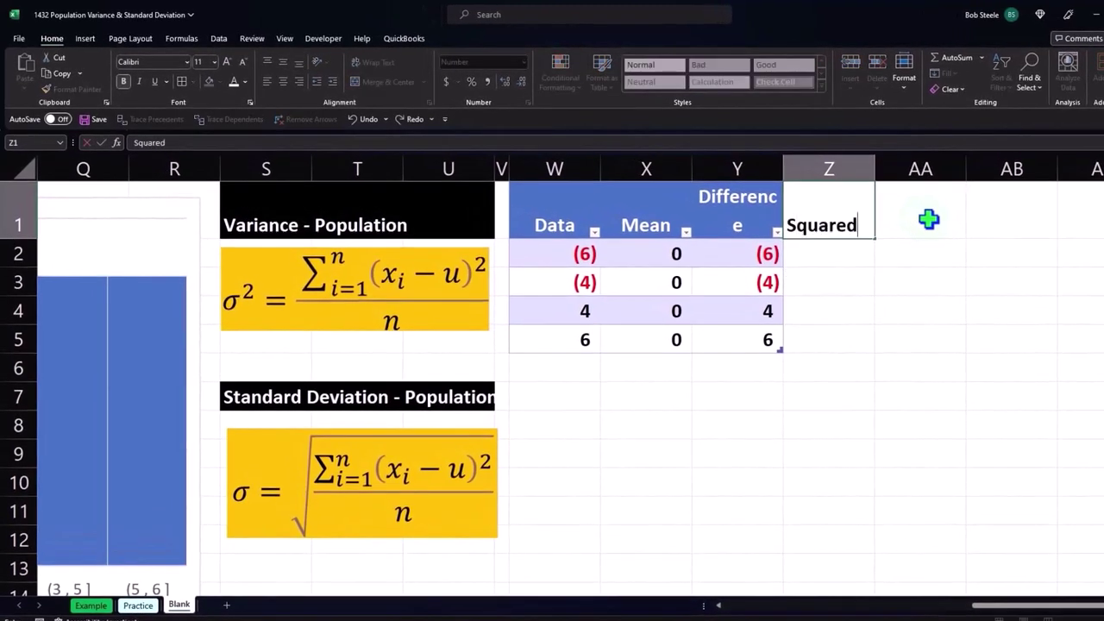
{"action": "key", "text": "Return"}
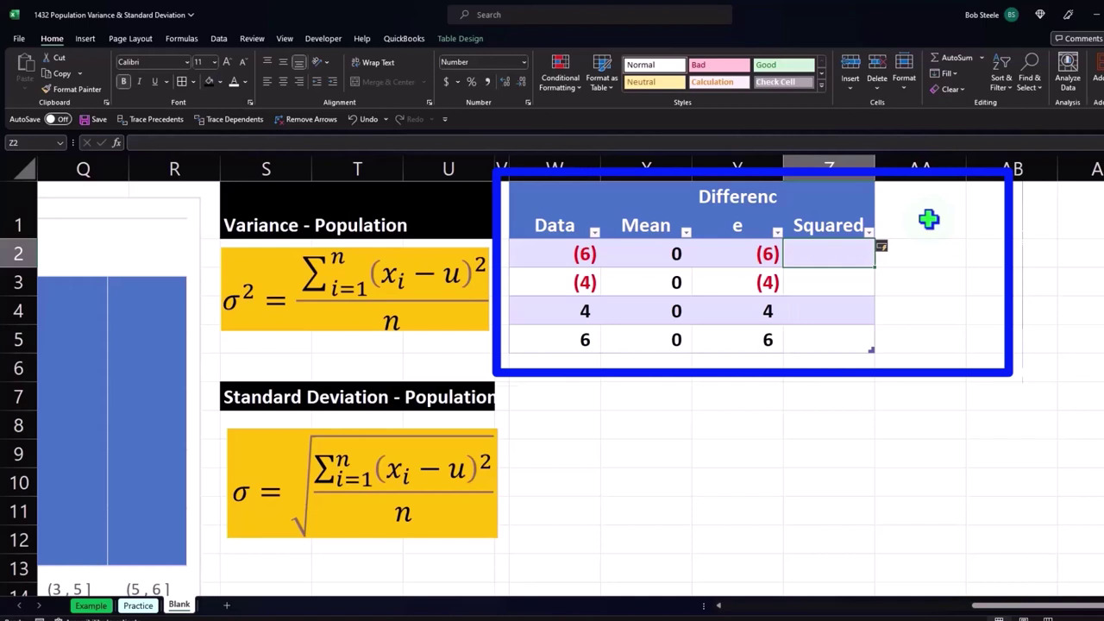
{"action": "type", "text": "="}
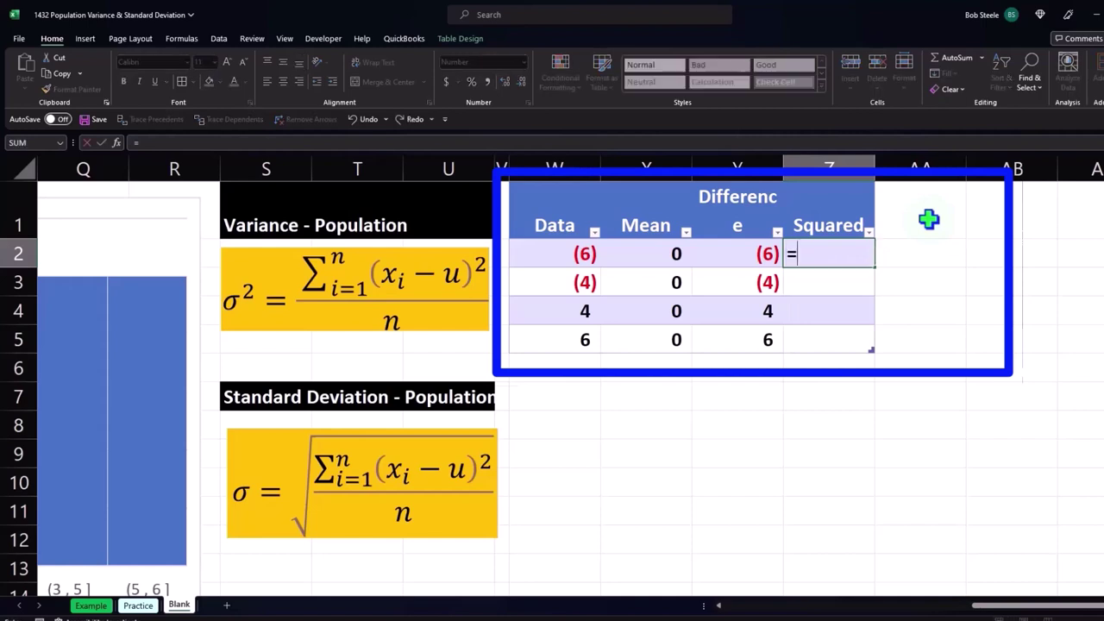
{"action": "key", "text": "Left"}
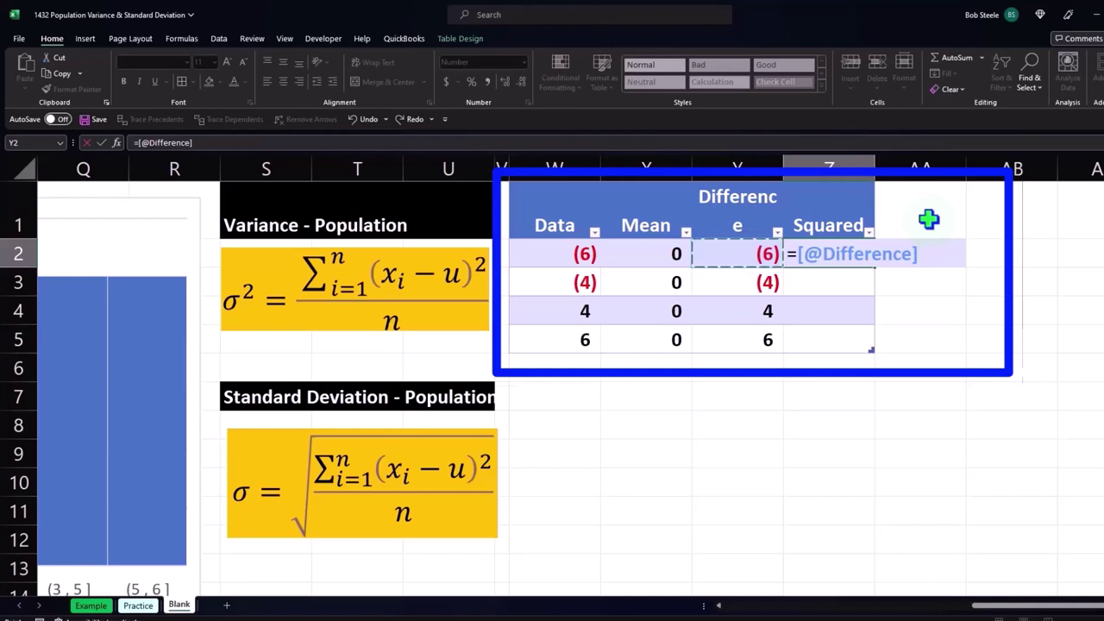
{"action": "type", "text": "^"}
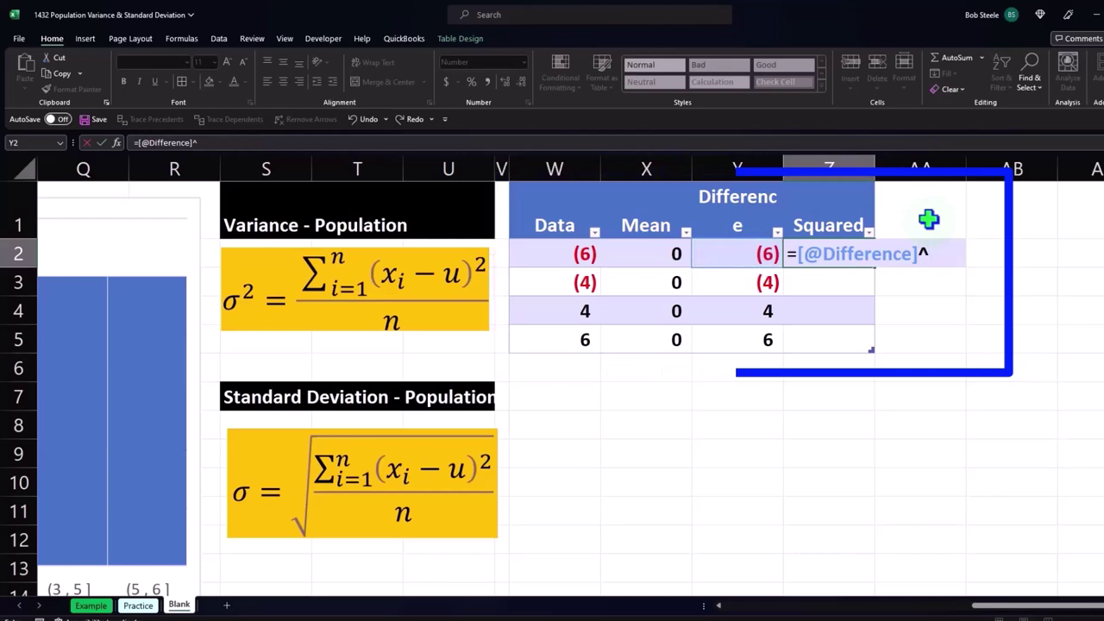
{"action": "type", "text": "2"}
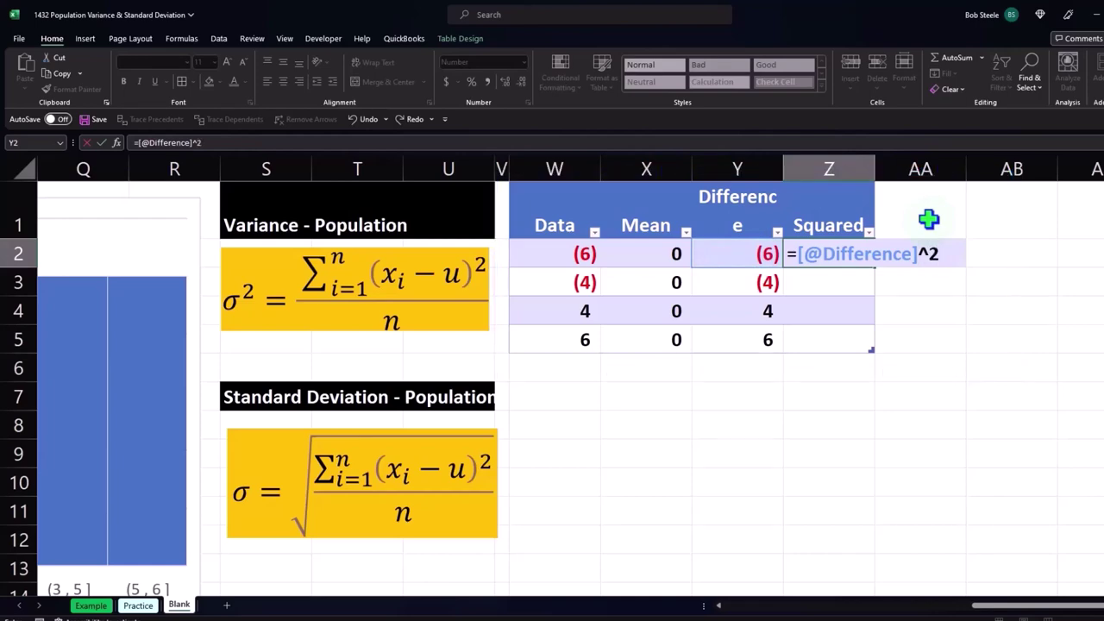
{"action": "key", "text": "Return"}
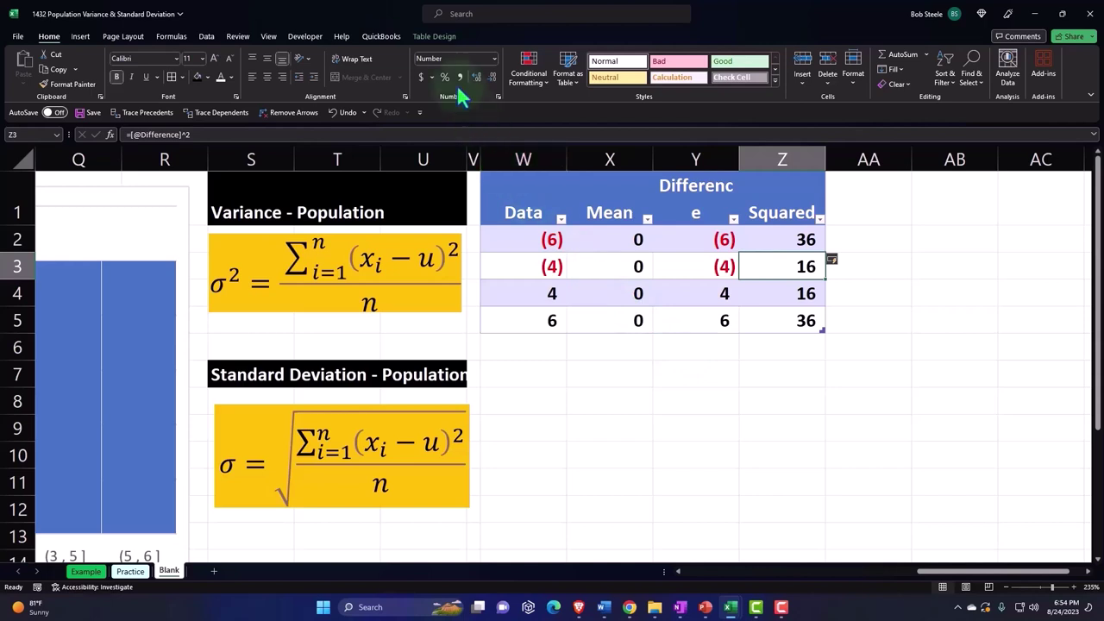
Add a total row to the table, setting the Data total to Average
{"action": "left_click", "coordinate": [431, 39]}
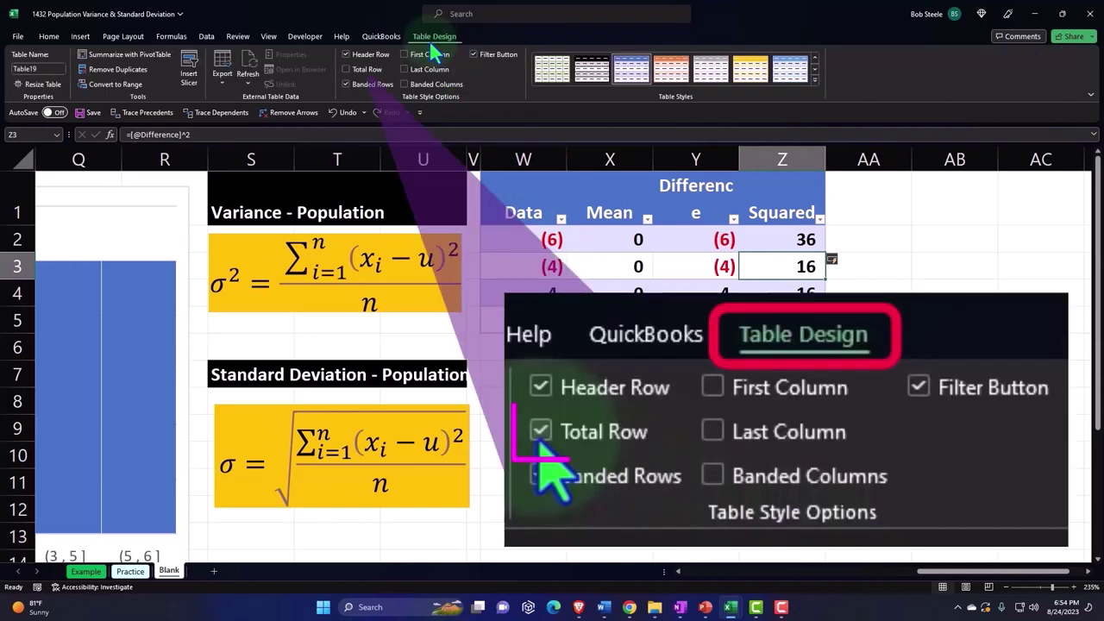
{"action": "left_click", "coordinate": [355, 72]}
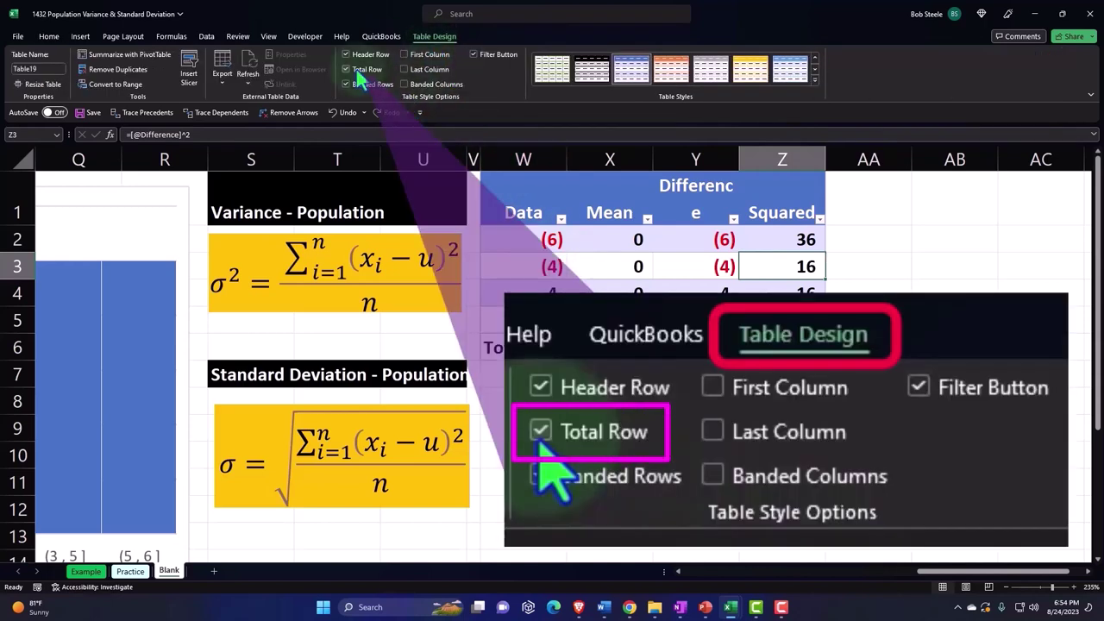
{"action": "left_click", "coordinate": [552, 347]}
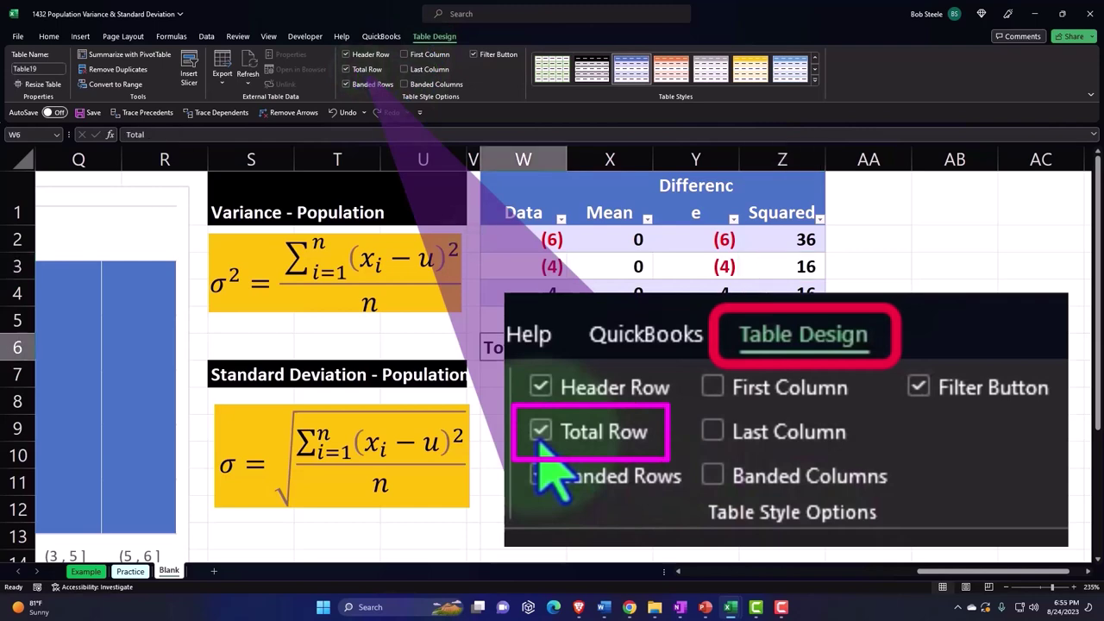
{"action": "left_click", "coordinate": [570, 355]}
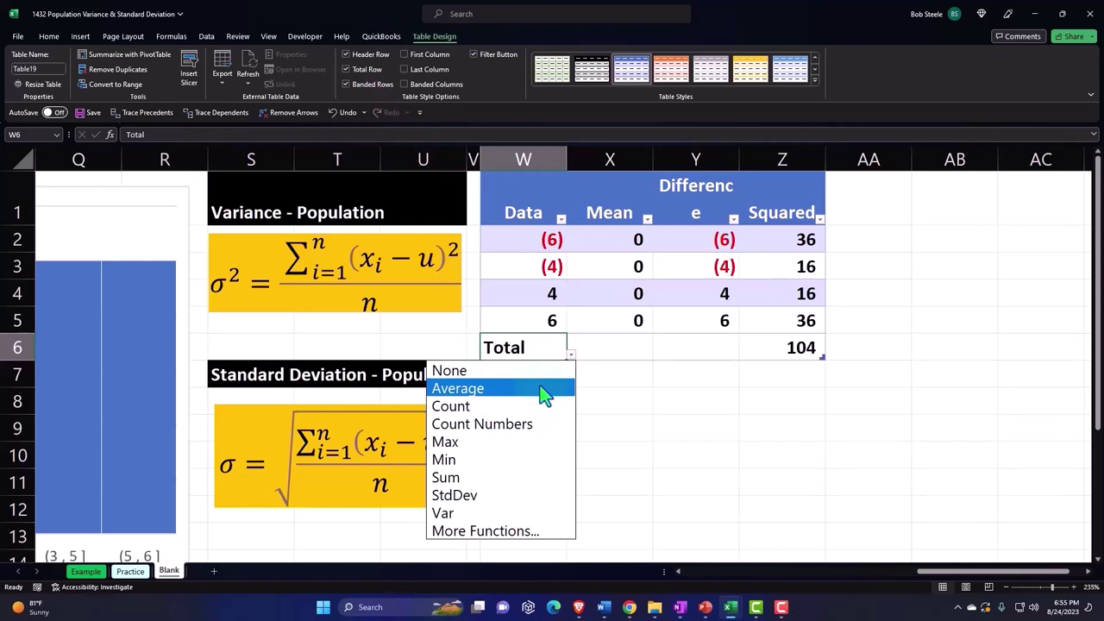
{"action": "left_click", "coordinate": [543, 395]}
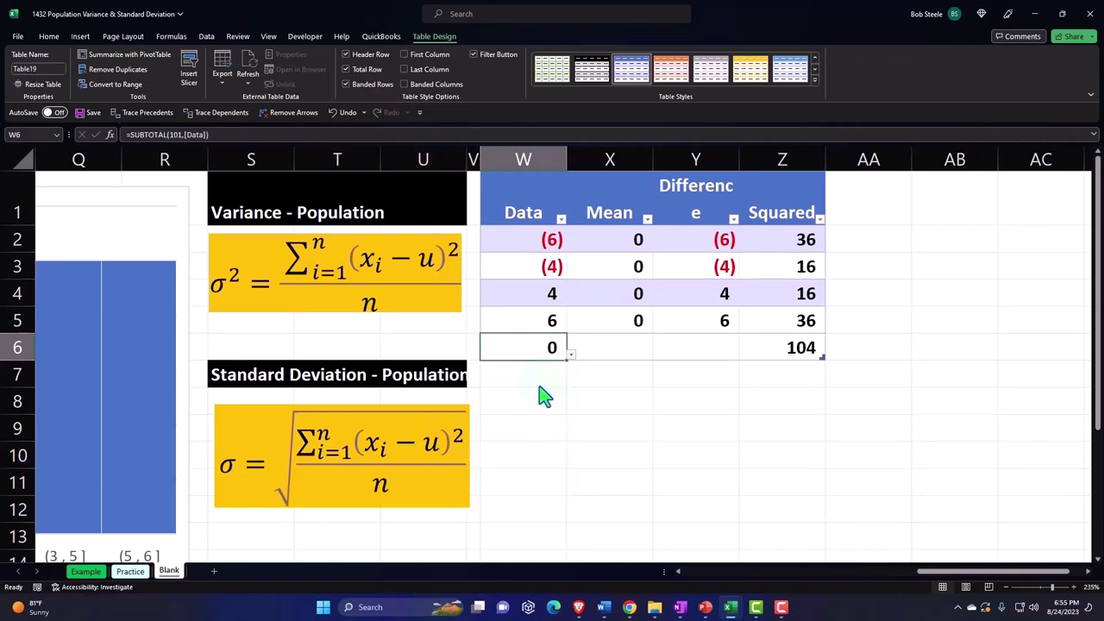
Set the Mean total to Count (4) and the Difference total to Sum (0)
{"action": "left_click", "coordinate": [620, 343]}
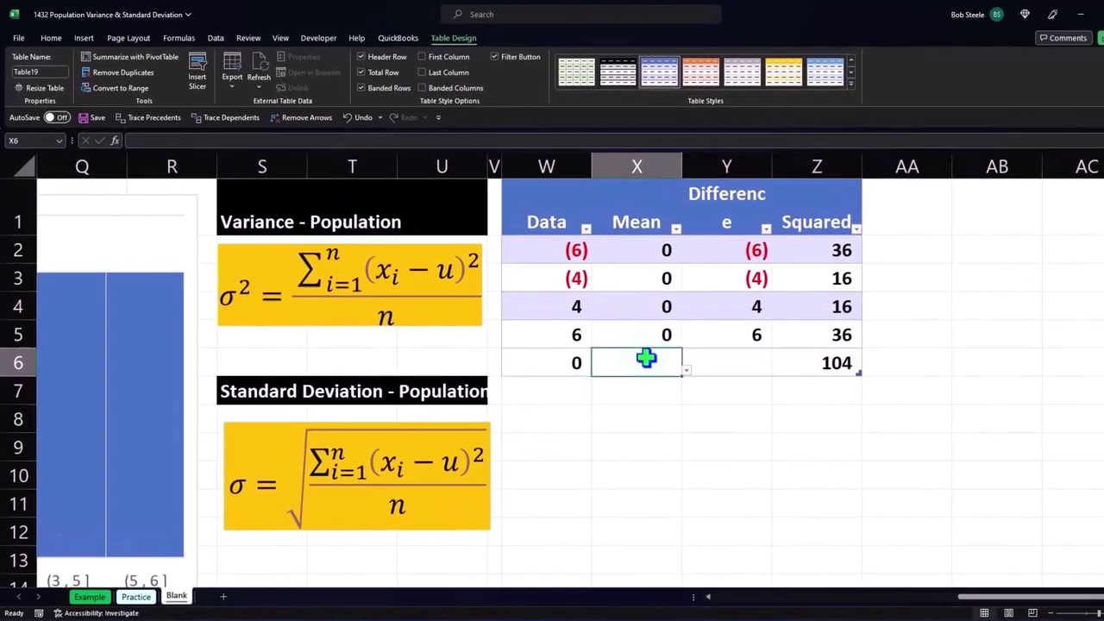
{"action": "left_click", "coordinate": [686, 371]}
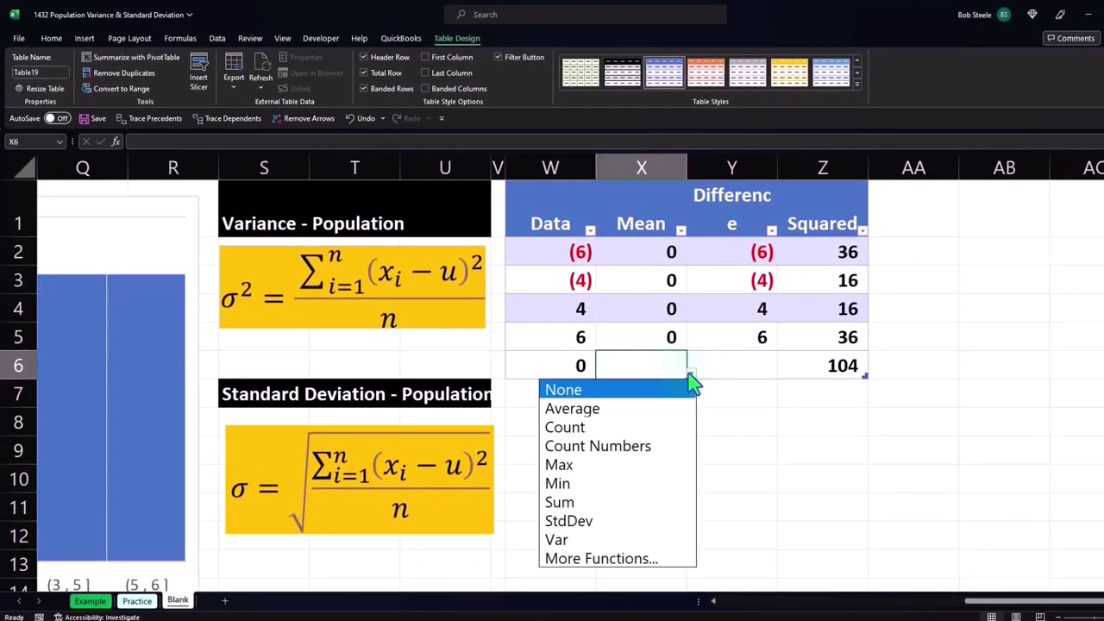
{"action": "left_click", "coordinate": [679, 427]}
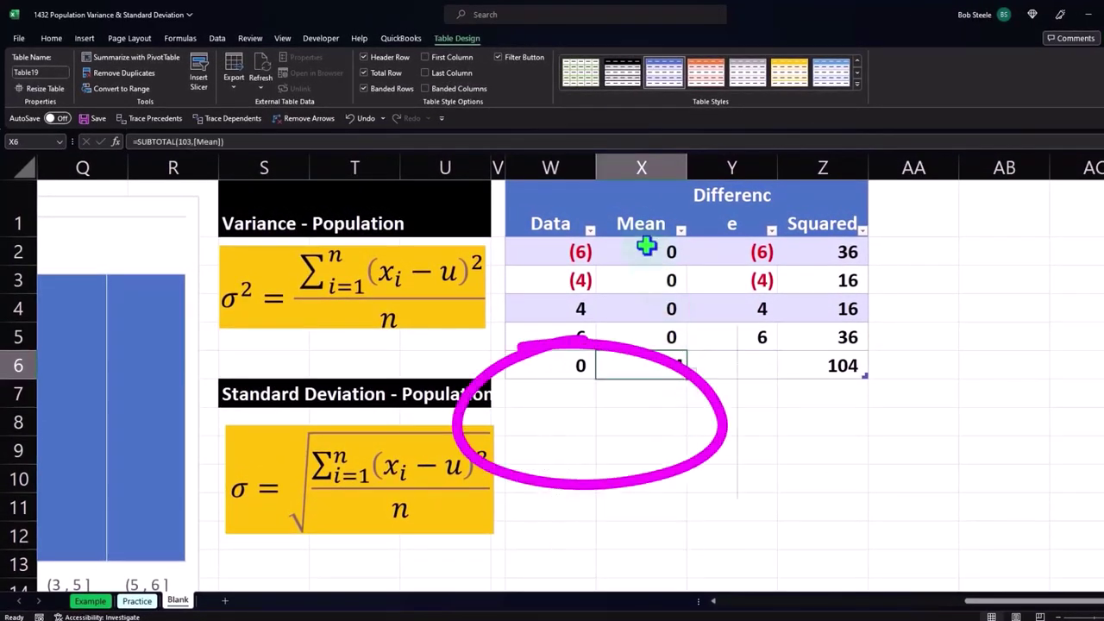
{"action": "left_click", "coordinate": [755, 368]}
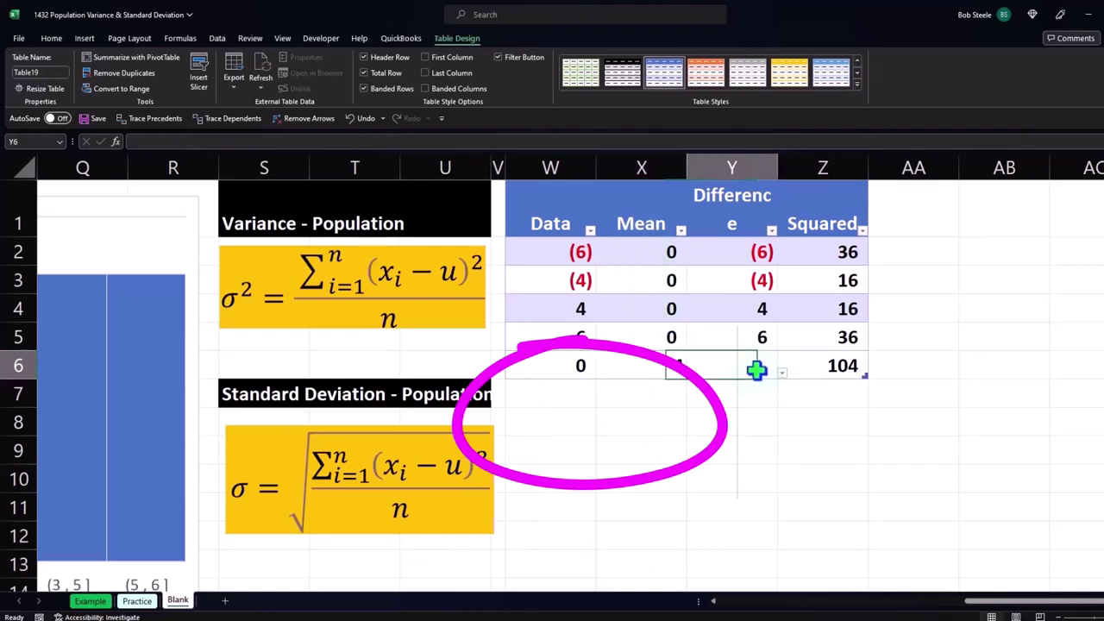
{"action": "left_click", "coordinate": [782, 375]}
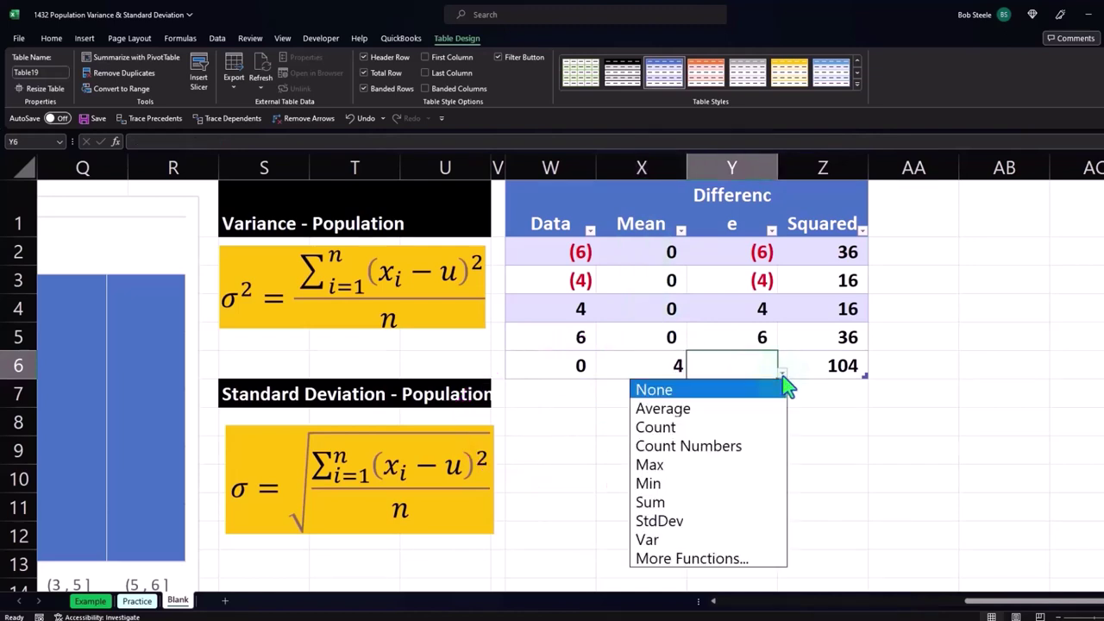
{"action": "left_click", "coordinate": [753, 508]}
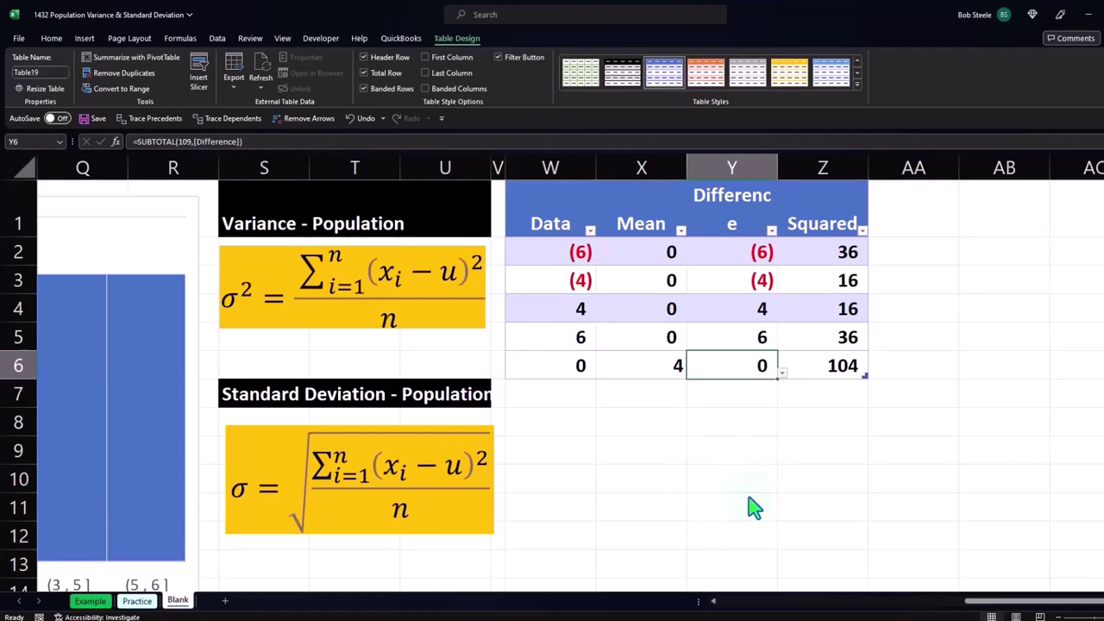
{"action": "left_click", "coordinate": [839, 366]}
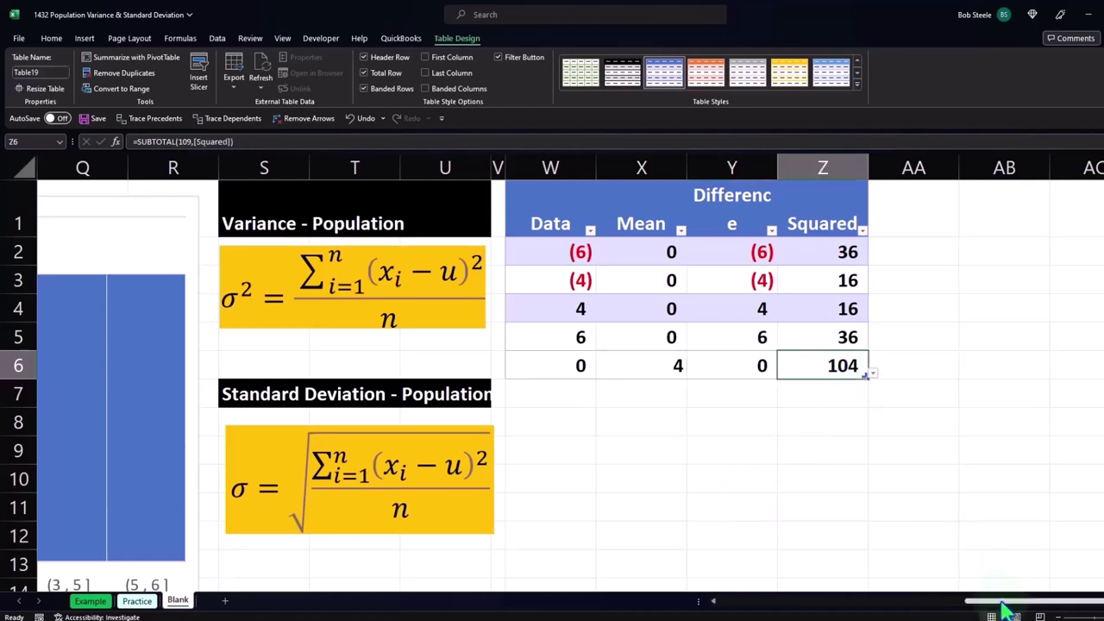
{"action": "left_click_drag", "start_coordinate": [1005, 610], "coordinate": [858, 610]}
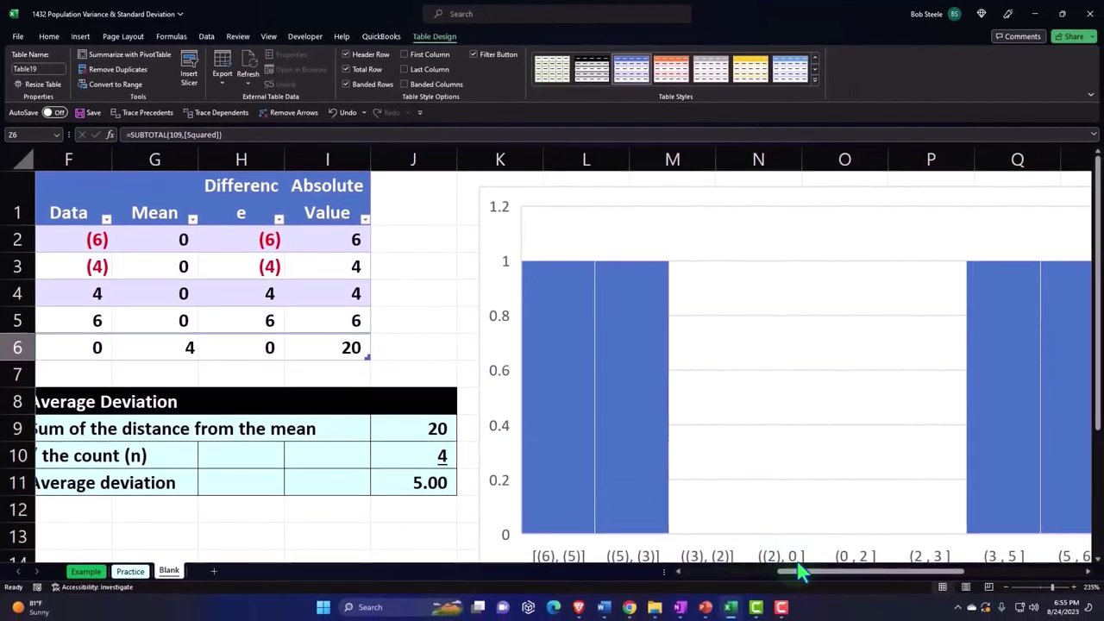
{"action": "left_click_drag", "start_coordinate": [812, 573], "coordinate": [1023, 573]}
{"action": "left_click", "coordinate": [1011, 450]}
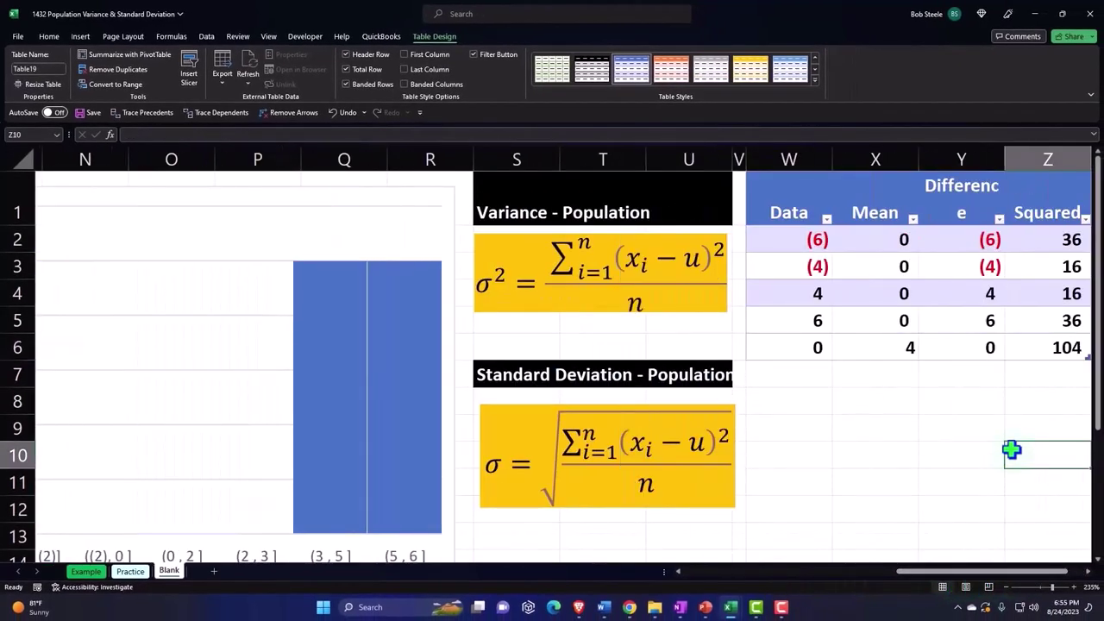
{"action": "key", "text": "Right"}
{"action": "key", "text": "Right"}
{"action": "key", "text": "Right"}
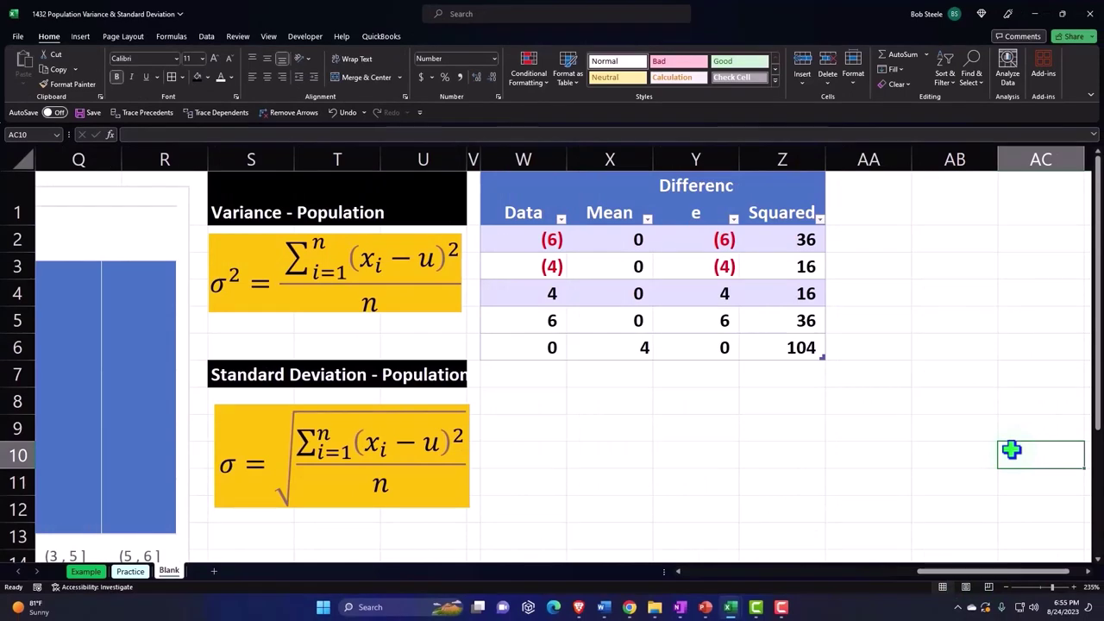
{"action": "key", "text": "Left"}
{"action": "key", "text": "Left"}
{"action": "key", "text": "Left"}
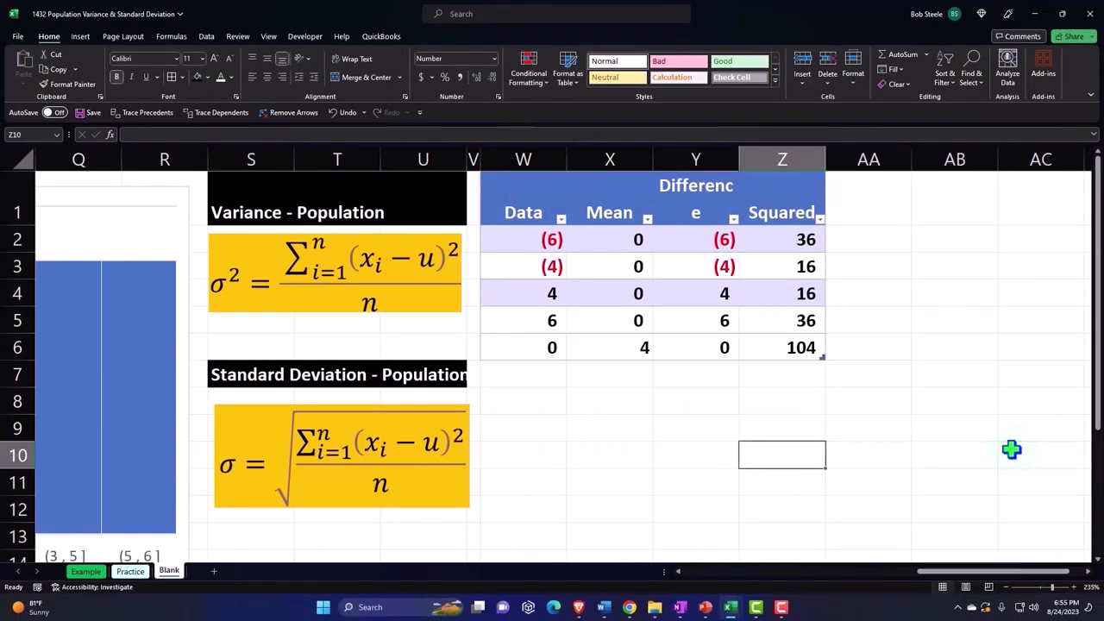
{"action": "key", "text": "Right"}
{"action": "key", "text": "Left"}
{"action": "key", "text": "Left"}
{"action": "key", "text": "Left"}
{"action": "key", "text": "Up"}
{"action": "key", "text": "Up"}
{"action": "key", "text": "Up"}
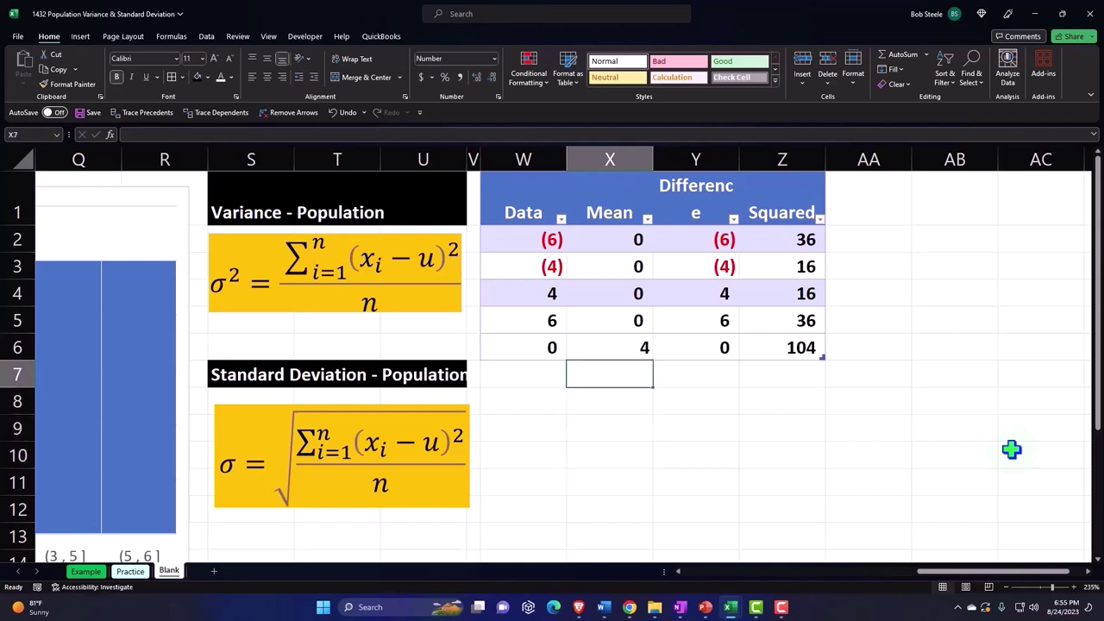
{"action": "key", "text": "Left"}
{"action": "key", "text": "Down"}
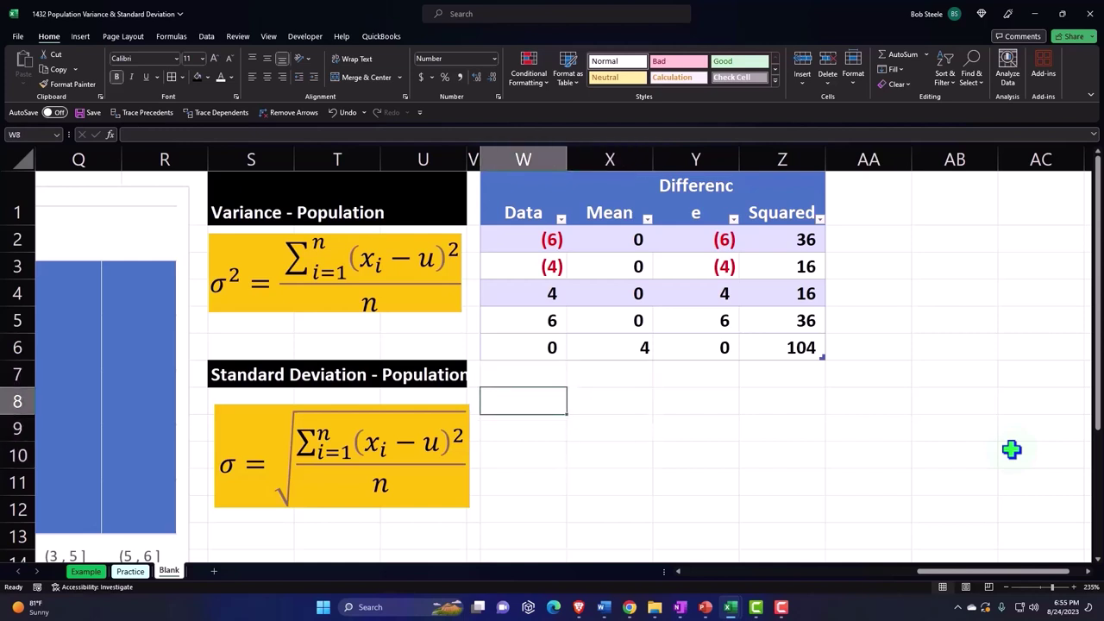
Label W8 'Squared difference from mean' and link Z8 to the Squared total 104
{"action": "type", "text": "Ae"}
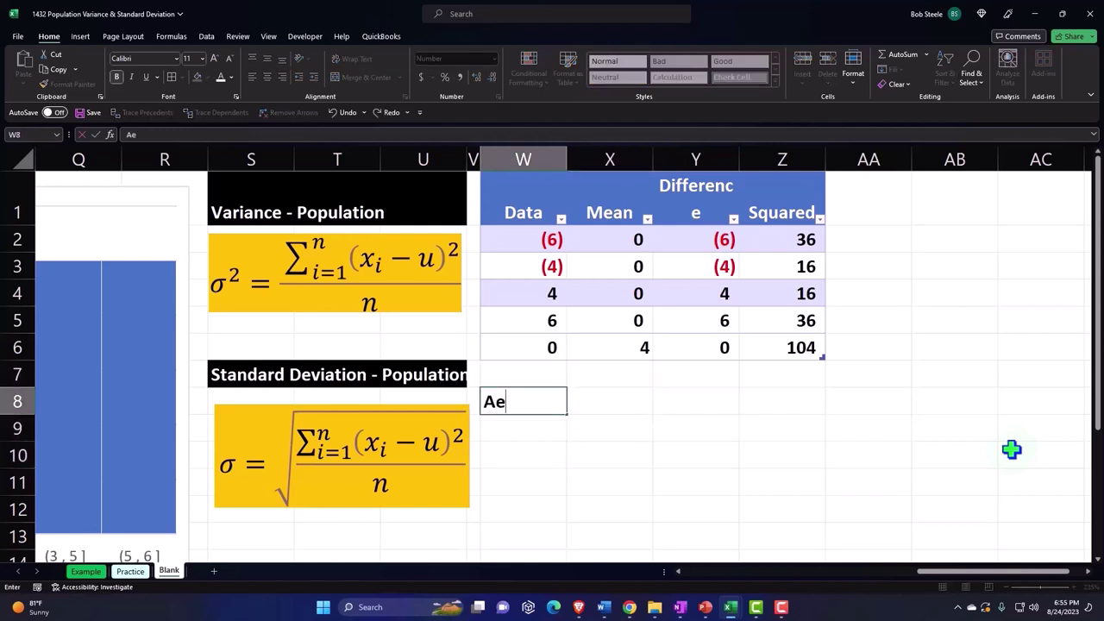
{"action": "key", "text": "BackSpace"}
{"action": "key", "text": "BackSpace"}
{"action": "type", "text": "uared d"}
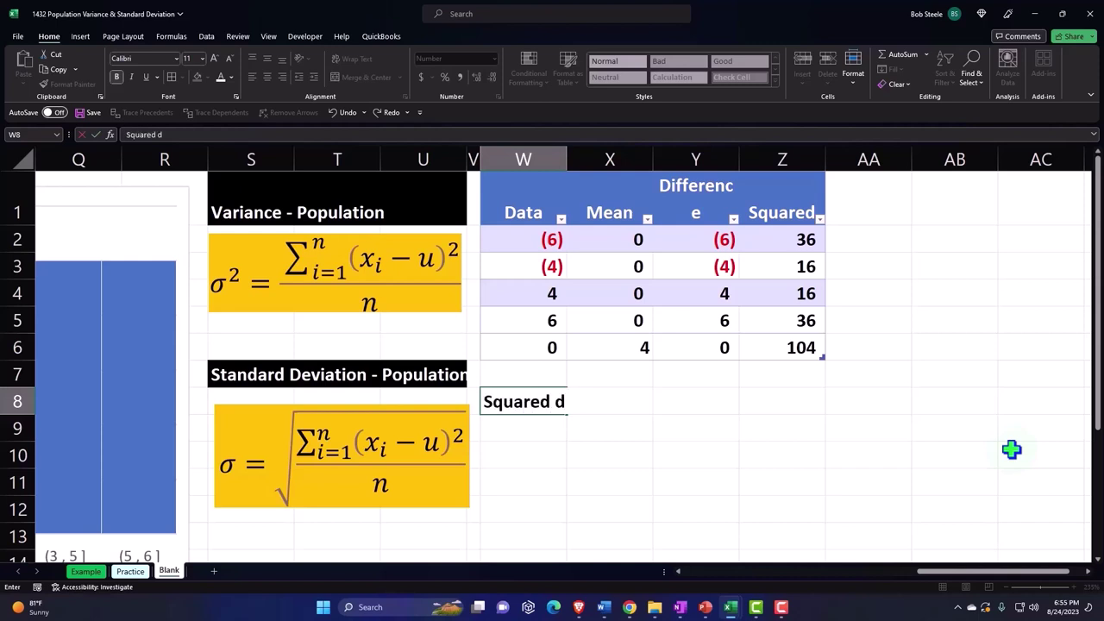
{"action": "type", "text": "ifference fro"}
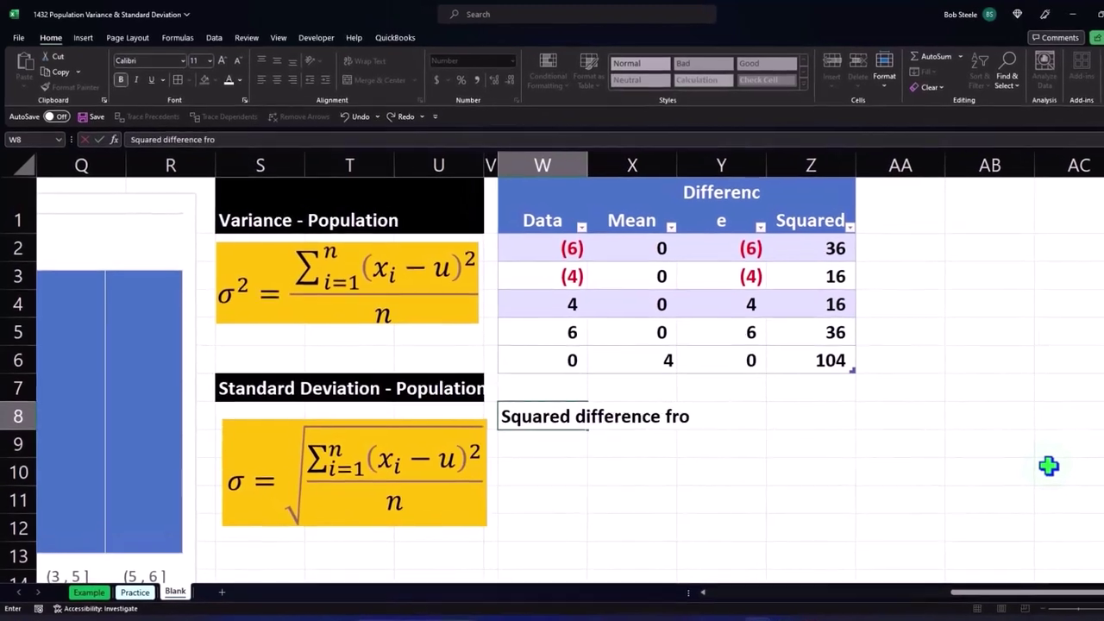
{"action": "type", "text": "m mean"}
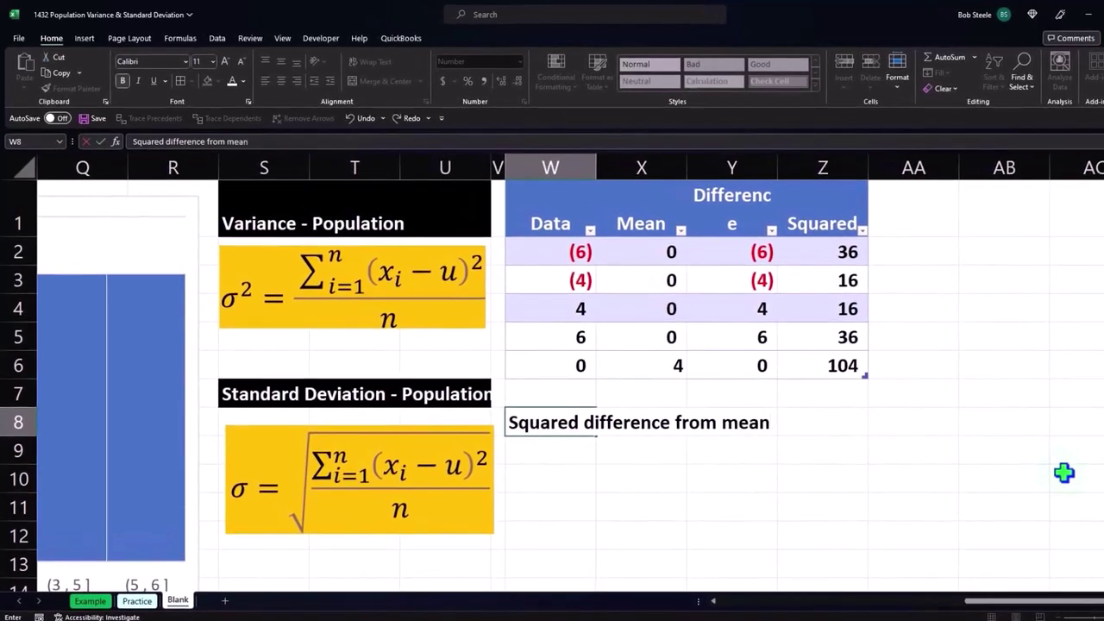
{"action": "key", "text": "Tab"}
{"action": "key", "text": "Right"}
{"action": "key", "text": "Right"}
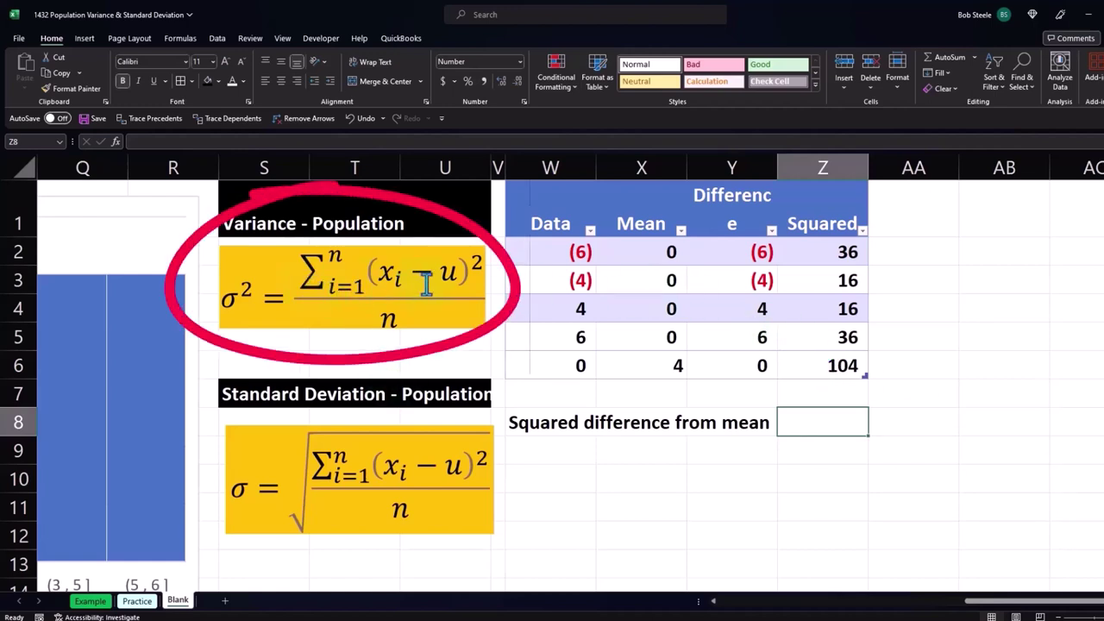
{"action": "type", "text": "="}
{"action": "key", "text": "Up"}
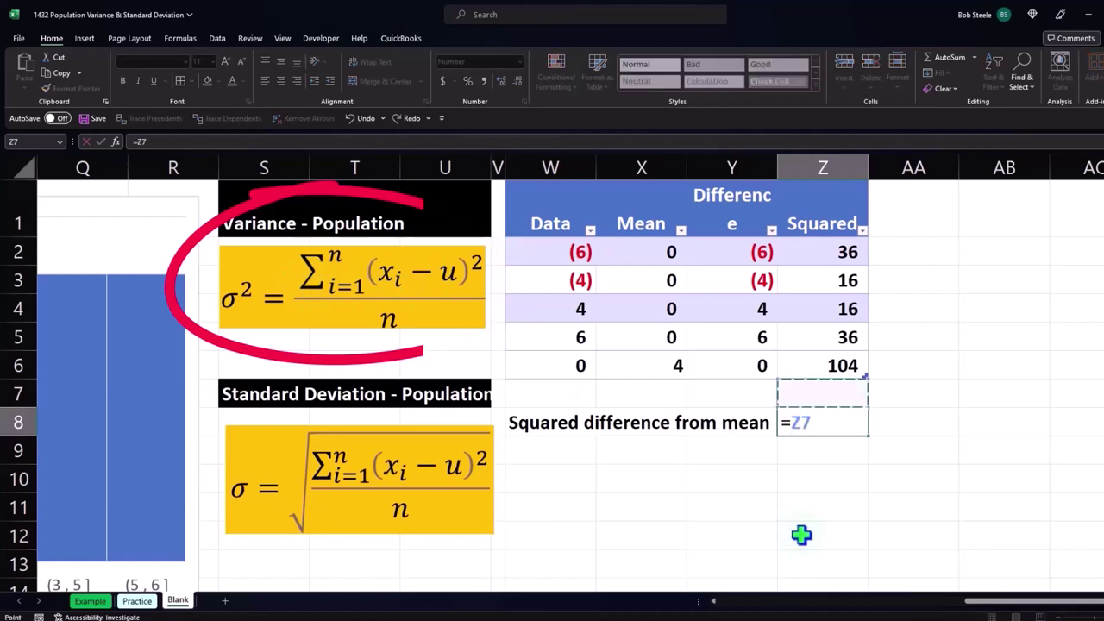
{"action": "key", "text": "Up"}
{"action": "key", "text": "Return"}
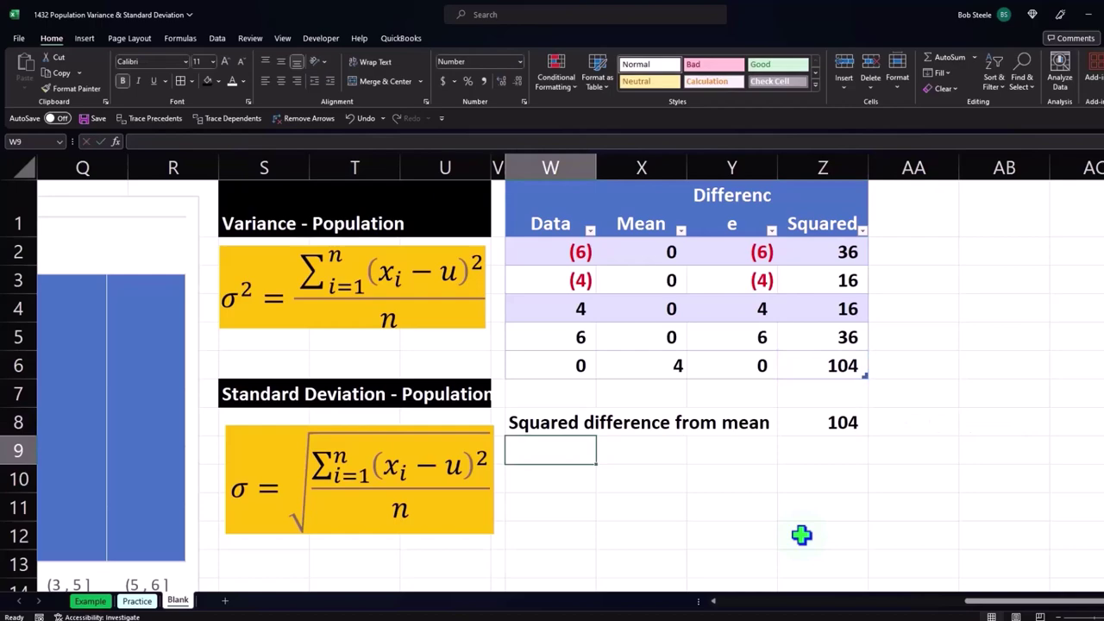
Label W9 'Count (n)', link Z9 to the Mean count total 4, and underline it
{"action": "type", "text": "Count ("}
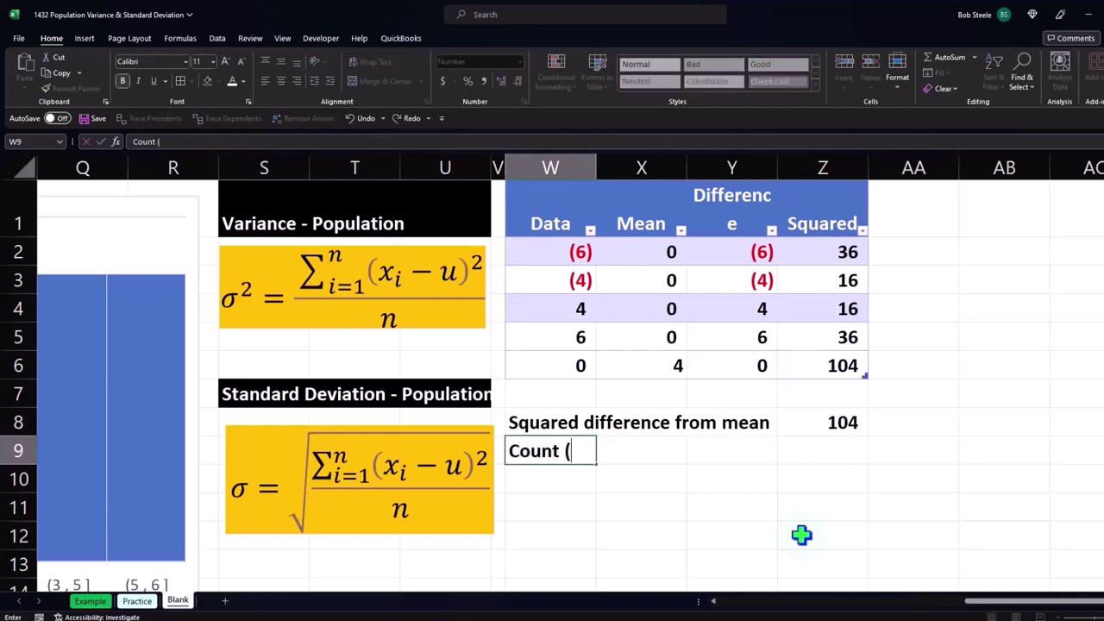
{"action": "type", "text": "n)"}
{"action": "key", "text": "Right"}
{"action": "key", "text": "Right"}
{"action": "key", "text": "Right"}
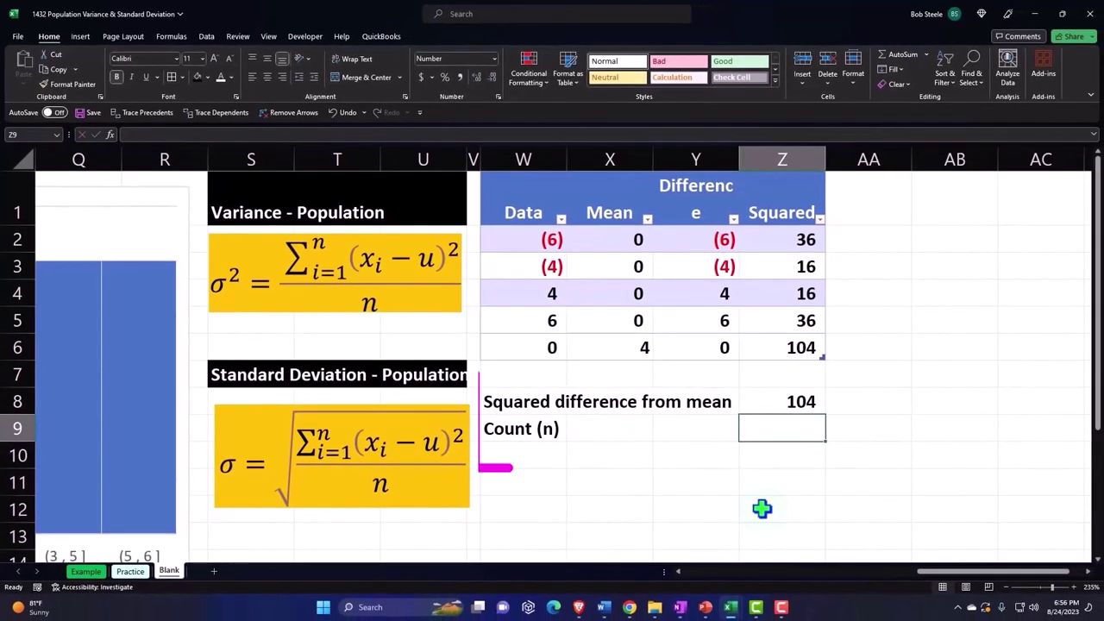
{"action": "type", "text": "="}
{"action": "key", "text": "Up"}
{"action": "key", "text": "Up"}
{"action": "key", "text": "Up"}
{"action": "key", "text": "Left"}
{"action": "key", "text": "Left"}
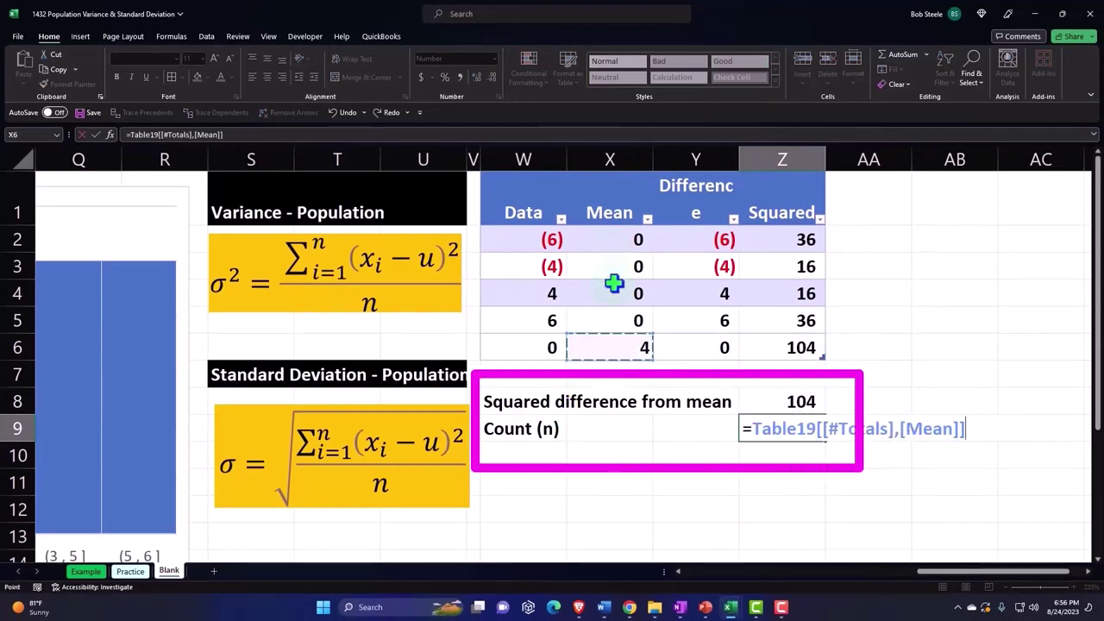
{"action": "key", "text": "Return"}
{"action": "key", "text": "Up"}
{"action": "key", "text": "Right"}
{"action": "key", "text": "Right"}
{"action": "key", "text": "Right"}
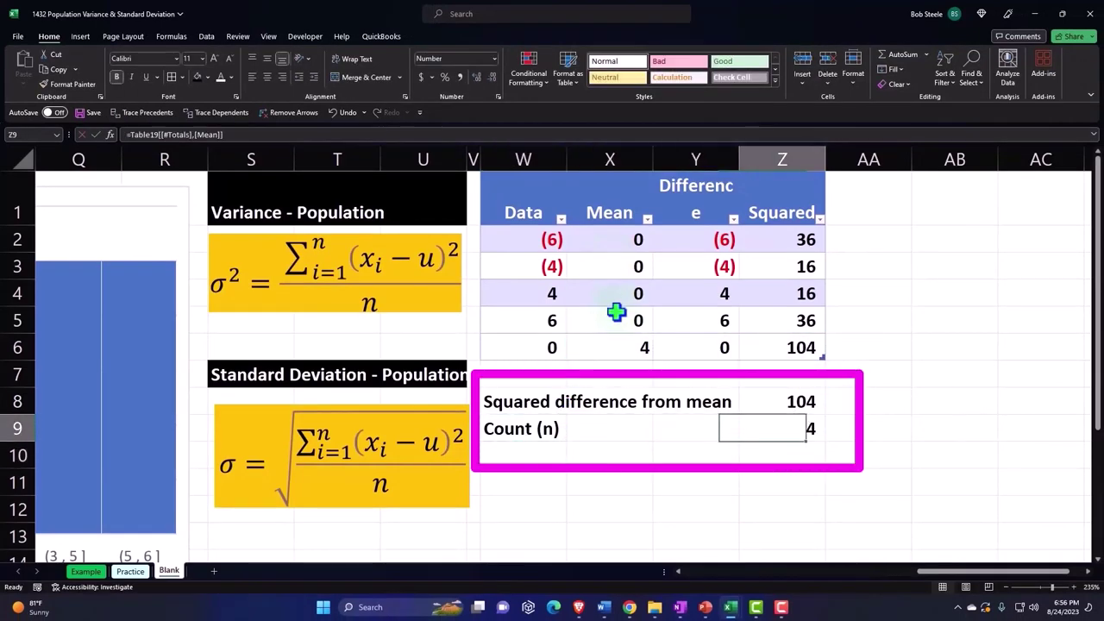
{"action": "left_click", "coordinate": [147, 76]}
{"action": "key", "text": "Down"}
{"action": "key", "text": "Left"}
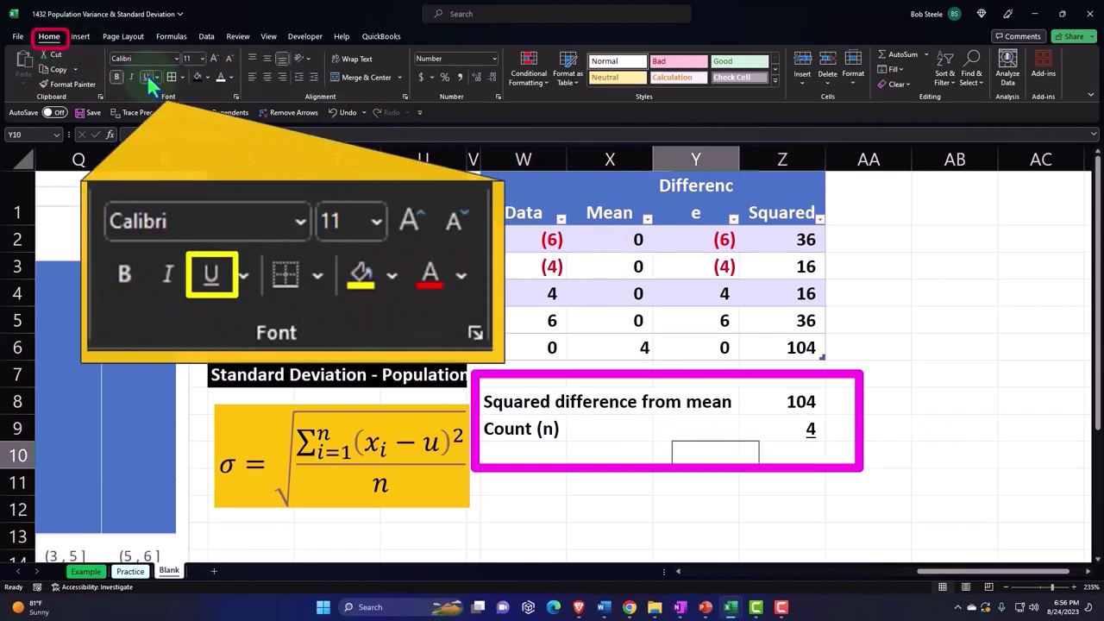
{"action": "key", "text": "Left"}
{"action": "key", "text": "Left"}
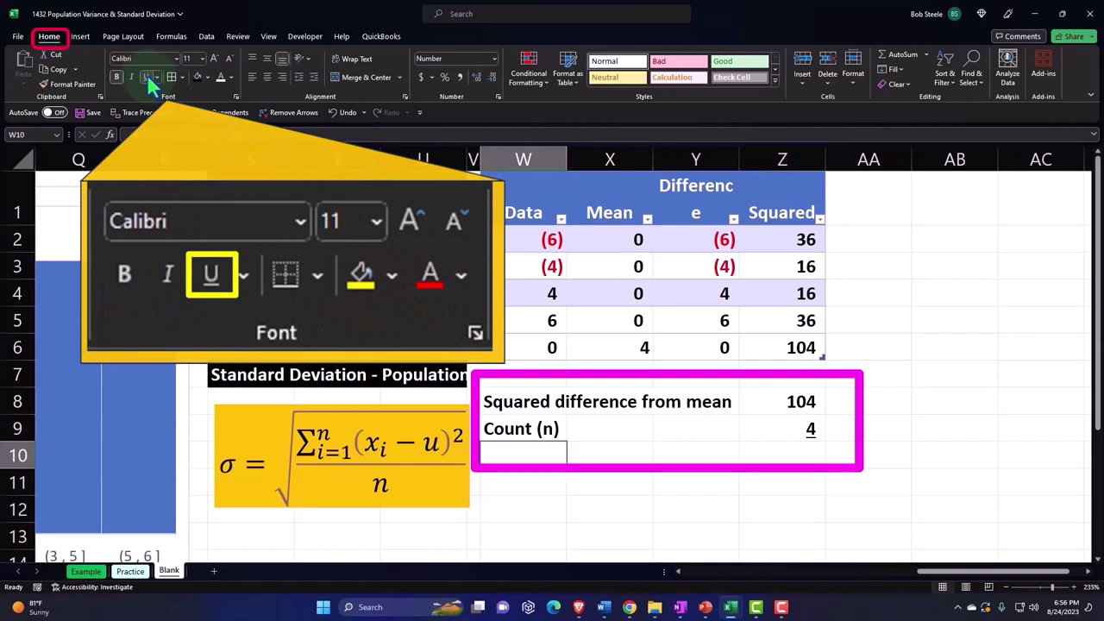
Select cell W10 for the variance label
{"action": "key", "text": "alt"}
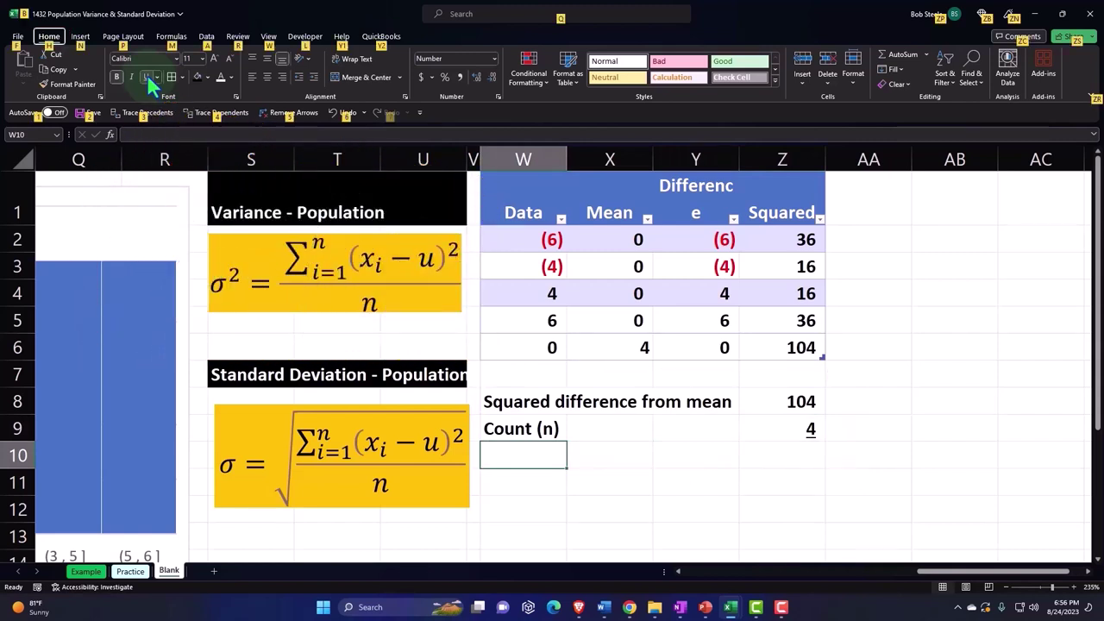
{"action": "left_click", "coordinate": [596, 448]}
{"action": "left_click", "coordinate": [543, 460]}
{"action": "key", "text": "alt"}
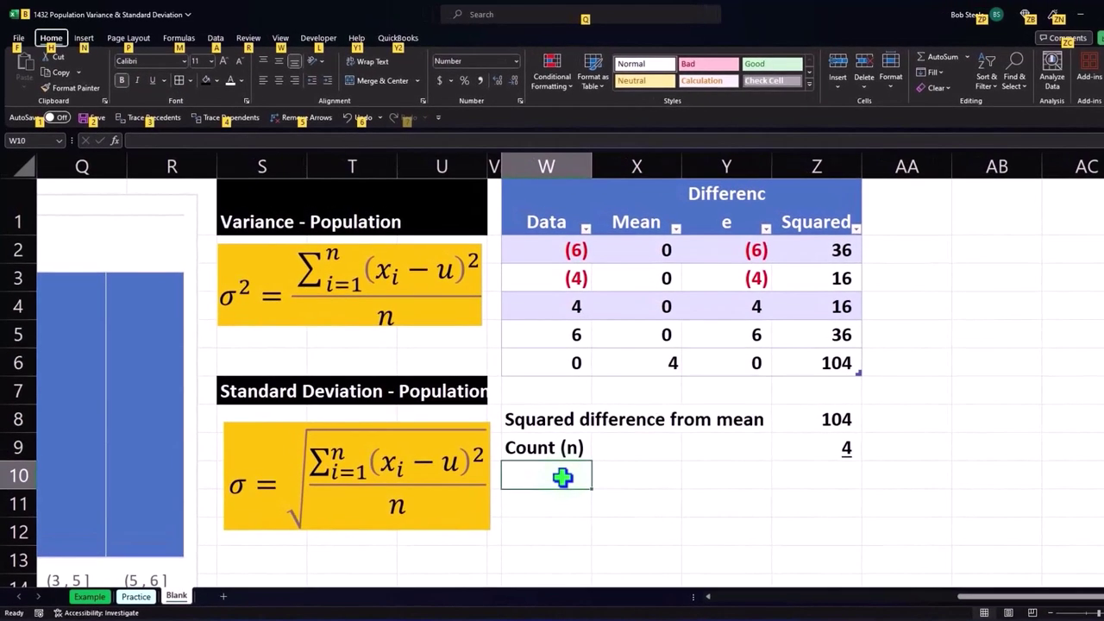
Enter the '/ Variance' label in W10 and widen column W to fit
{"action": "type", "text": "'"}
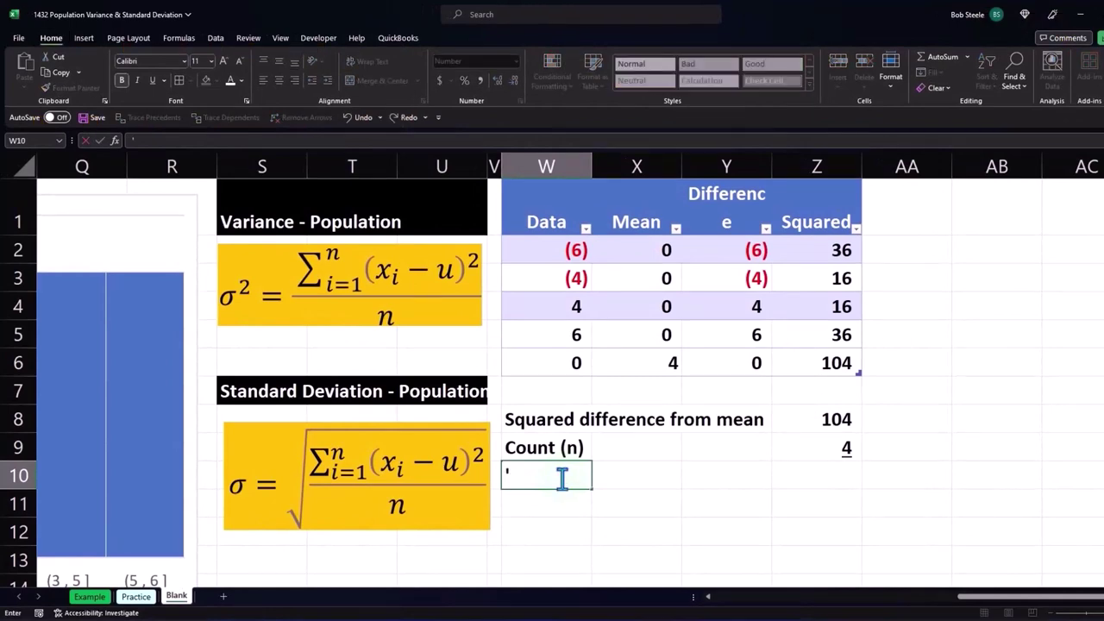
{"action": "type", "text": "/ Va"}
{"action": "type", "text": "riance"}
{"action": "key", "text": "Tab"}
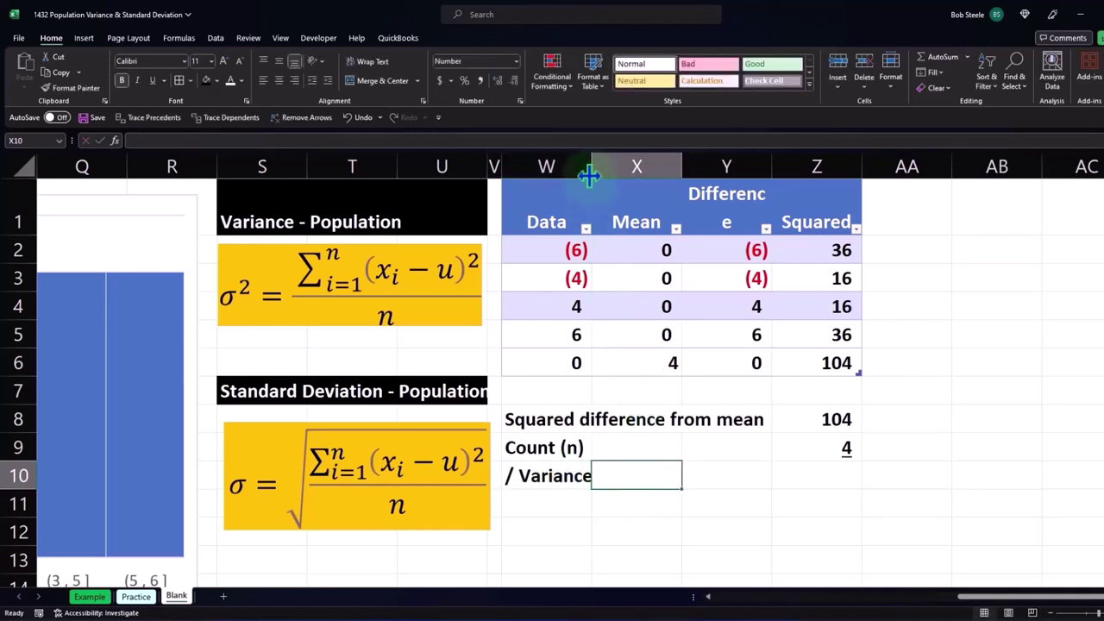
{"action": "left_click_drag", "start_coordinate": [589, 176], "coordinate": [605, 176]}
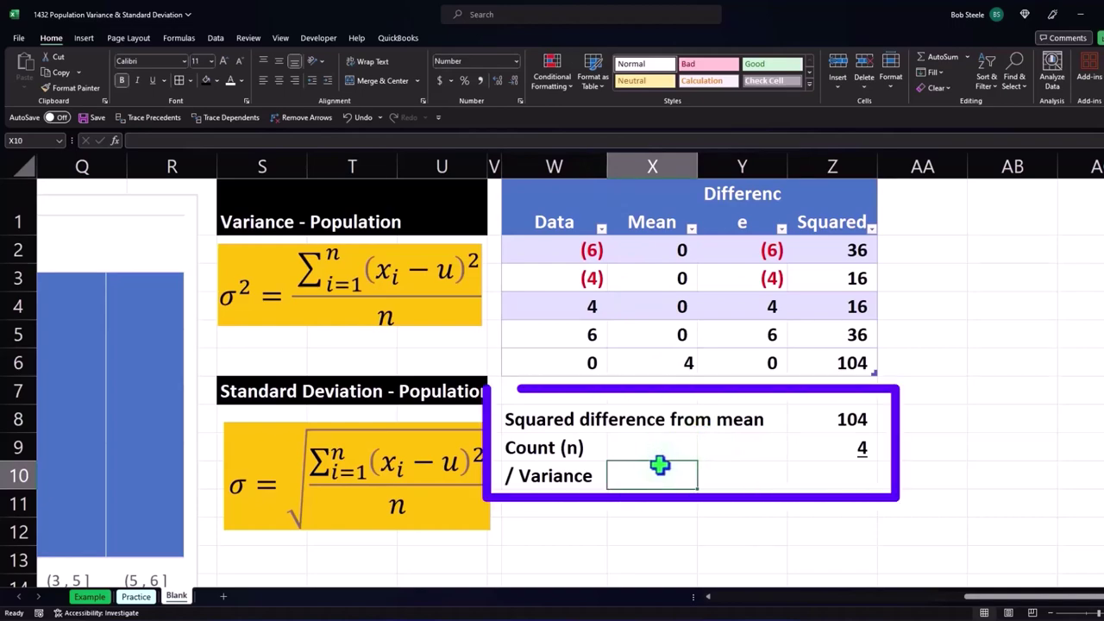
Enter σ² in X10: insert the sigma symbol, then type 2 formatted as superscript
{"action": "left_click", "coordinate": [81, 35]}
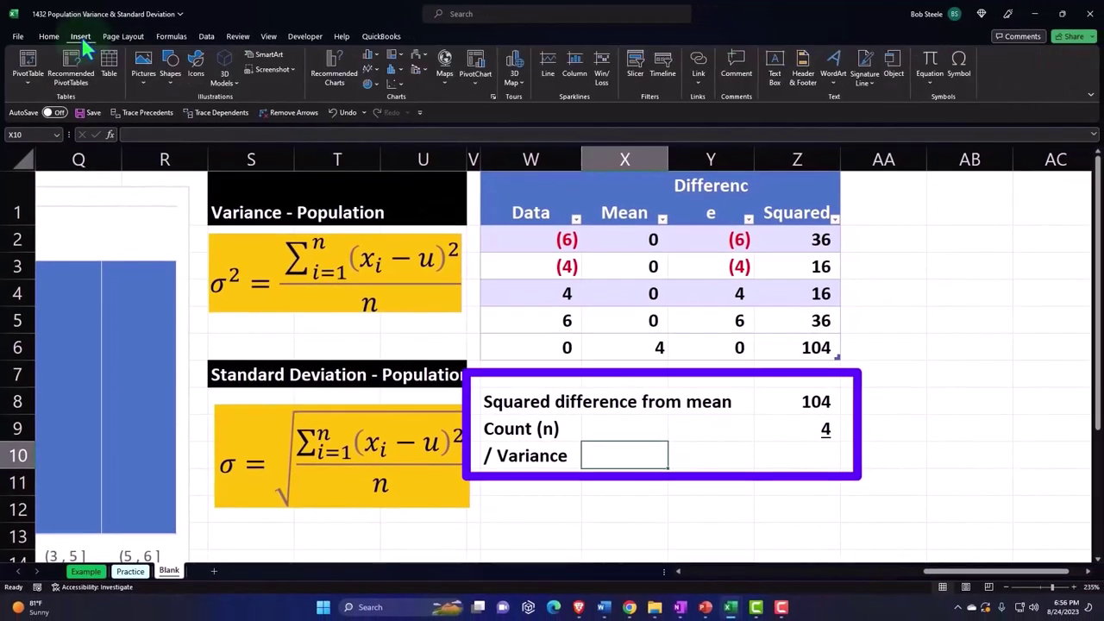
{"action": "left_click", "coordinate": [958, 64]}
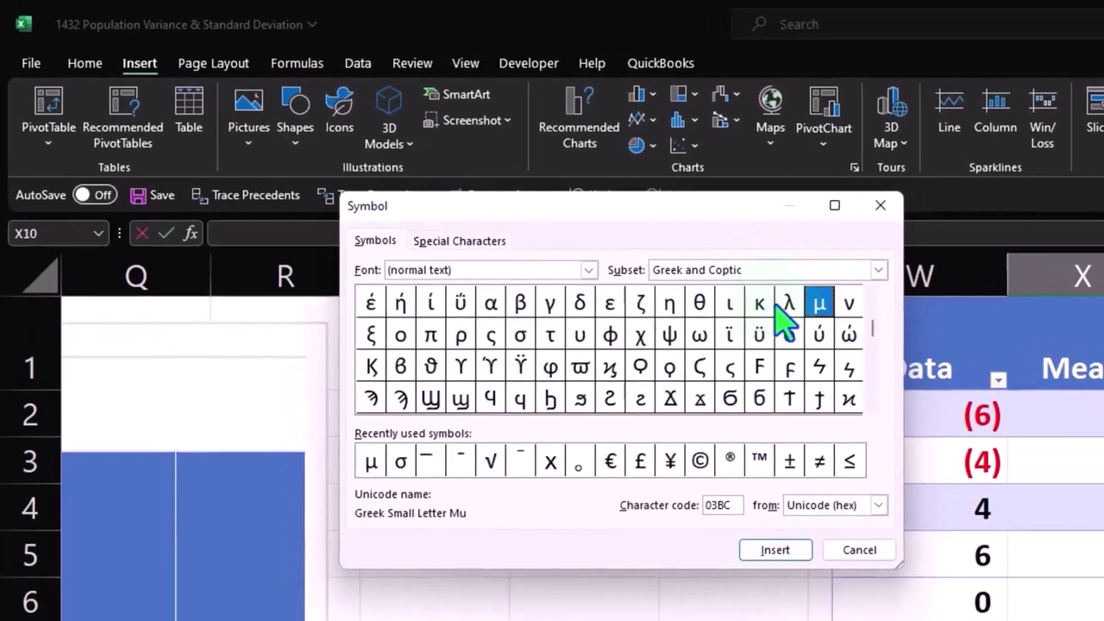
{"action": "left_click", "coordinate": [401, 462]}
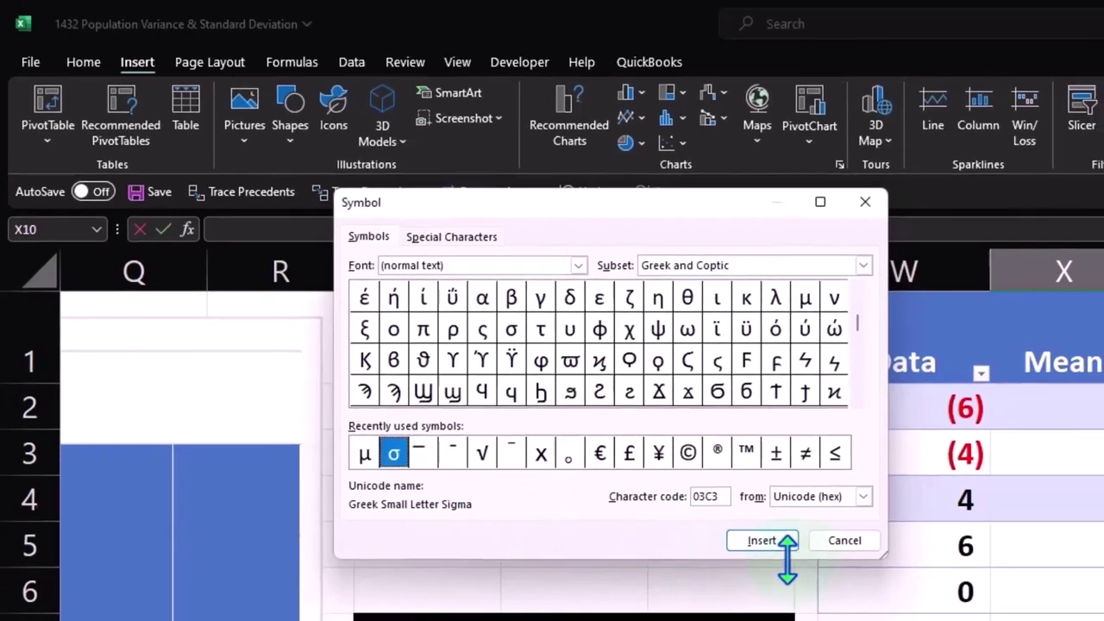
{"action": "left_click", "coordinate": [781, 555]}
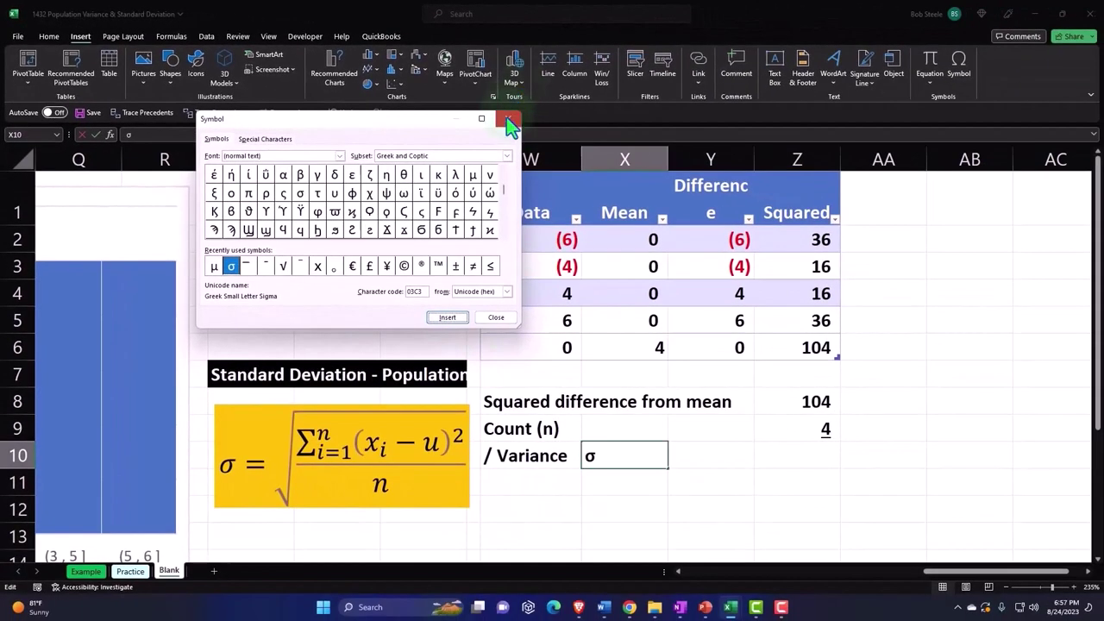
{"action": "left_click", "coordinate": [507, 117]}
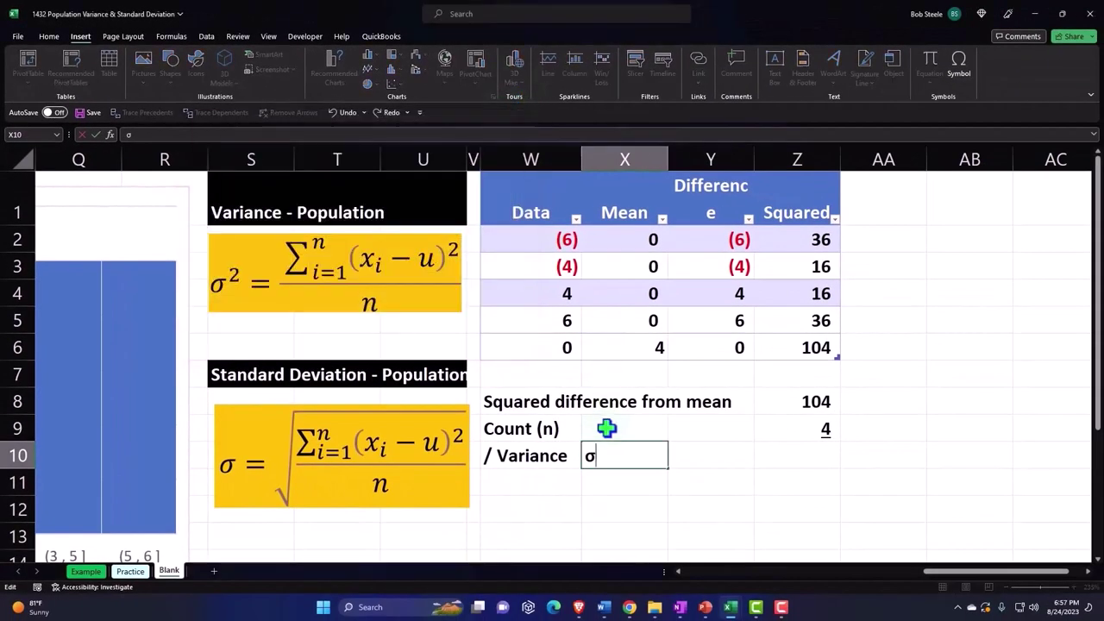
{"action": "type", "text": "2"}
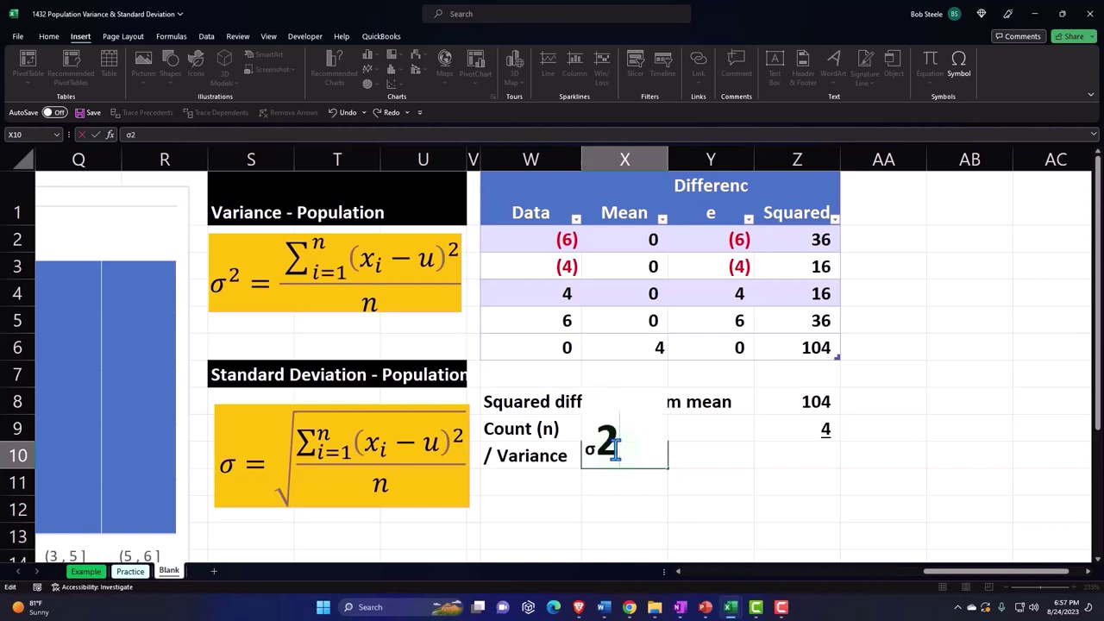
{"action": "left_click_drag", "start_coordinate": [616, 448], "coordinate": [596, 447]}
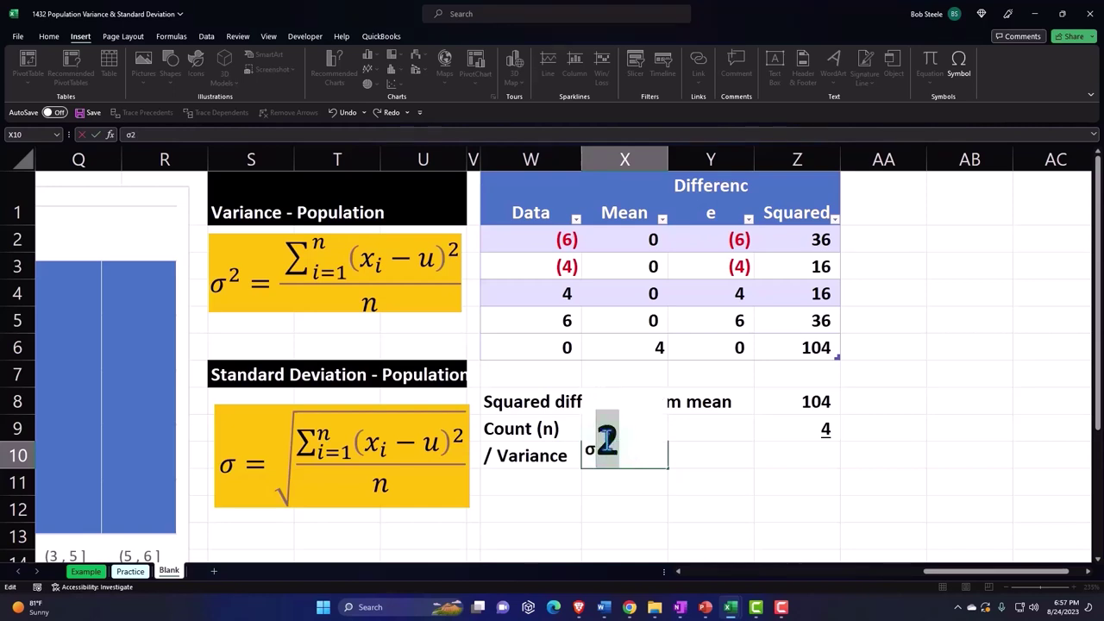
{"action": "right_click", "coordinate": [607, 440]}
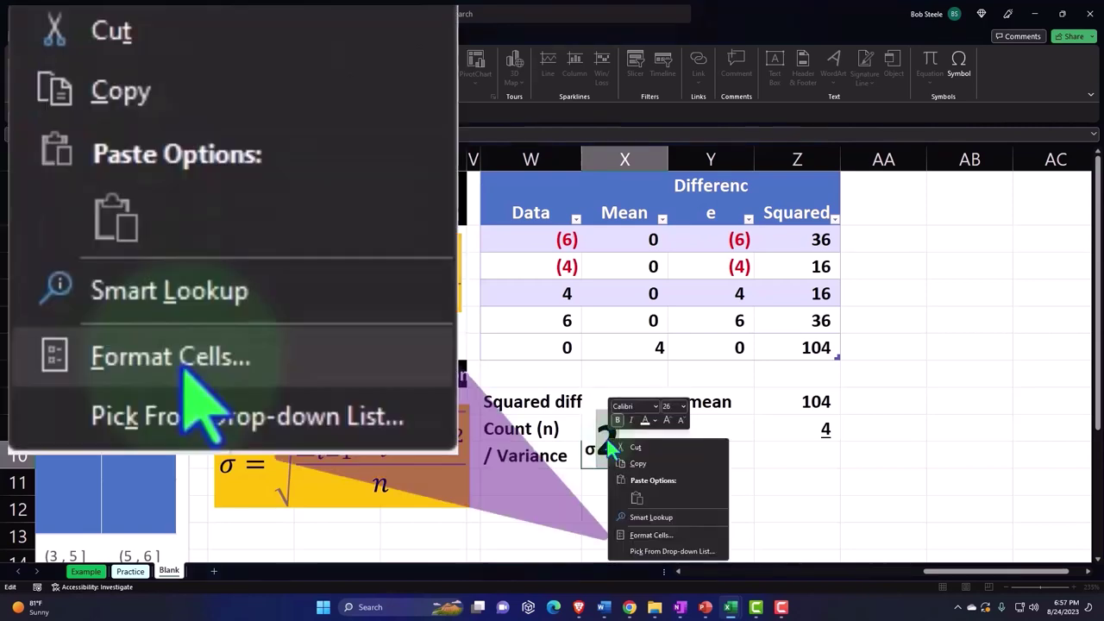
{"action": "left_click", "coordinate": [656, 539]}
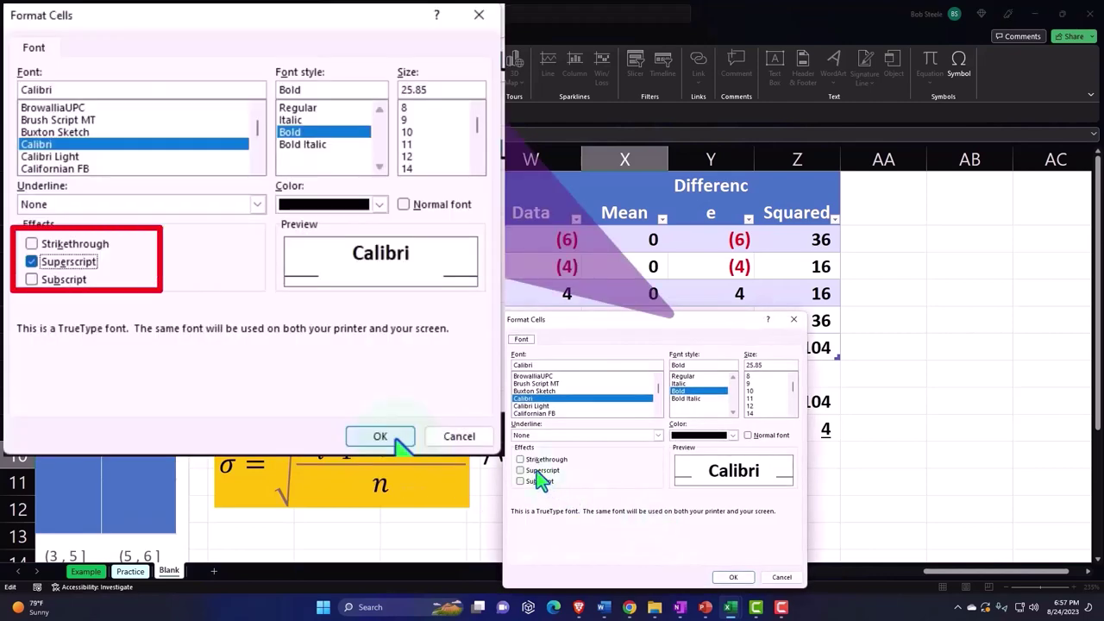
{"action": "left_click", "coordinate": [537, 473]}
{"action": "left_click", "coordinate": [733, 578]}
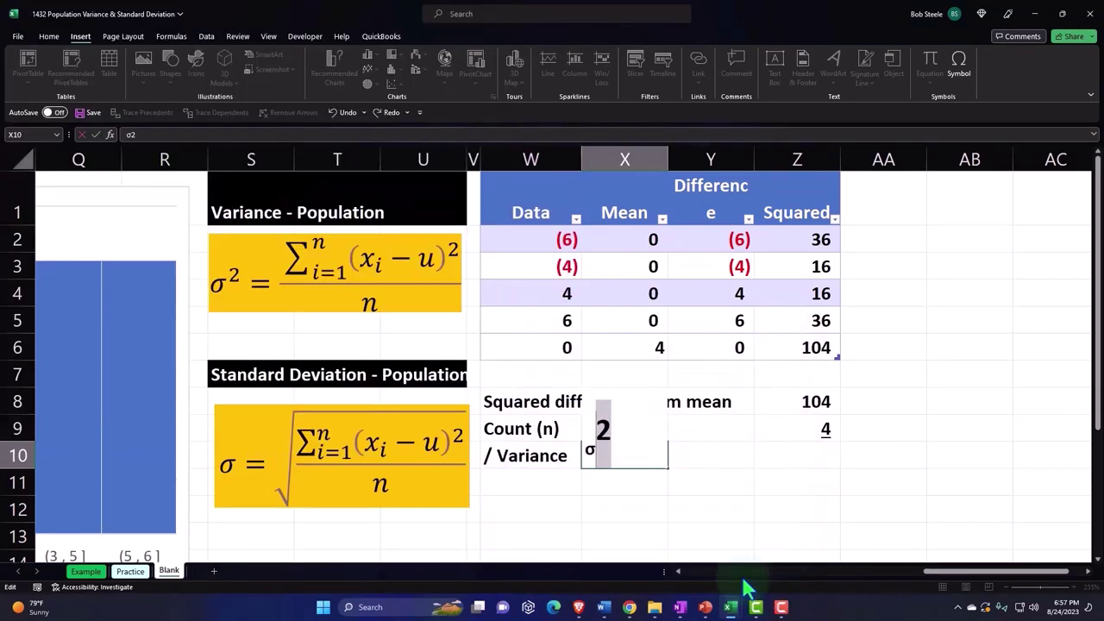
{"action": "key", "text": "Return"}
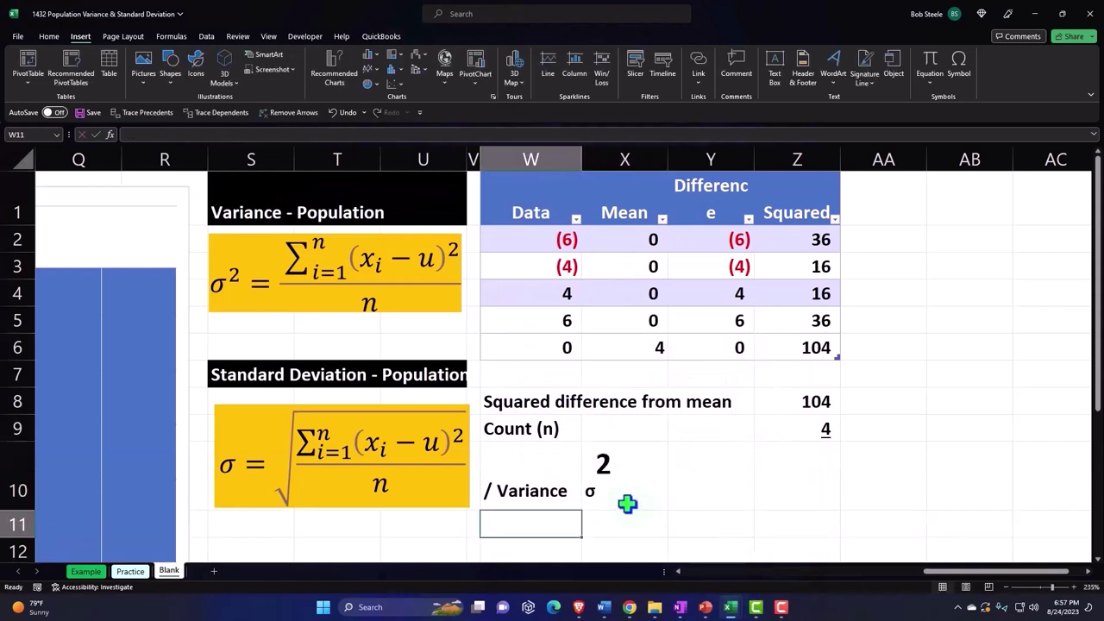
Open cell X10 for editing and undo the stray 1 typed into it
{"action": "left_click", "coordinate": [627, 504]}
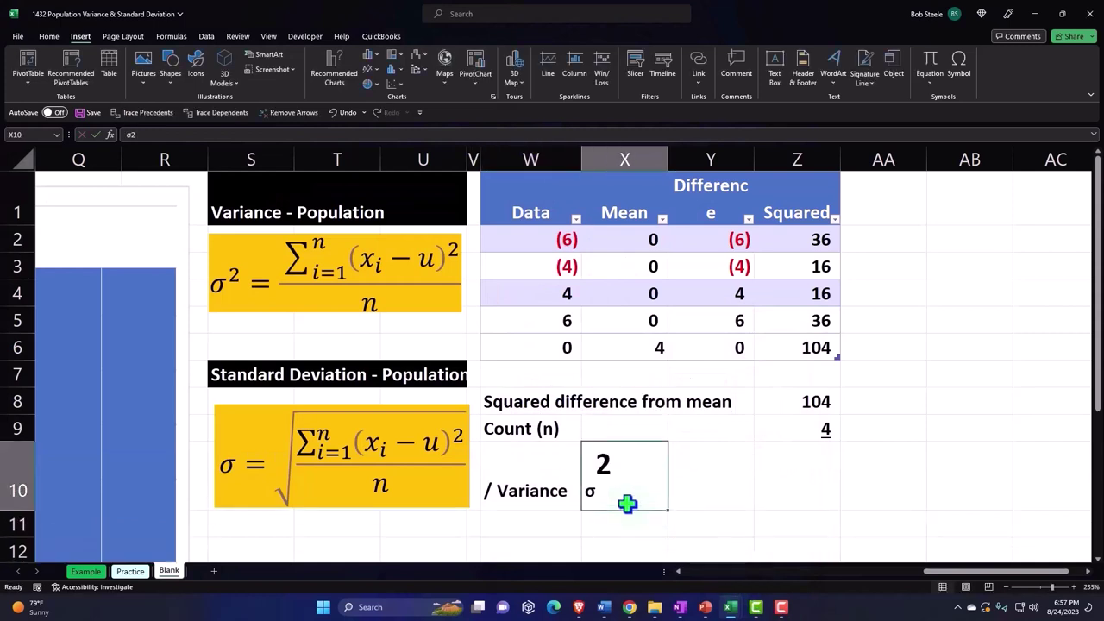
{"action": "double_click", "coordinate": [605, 465]}
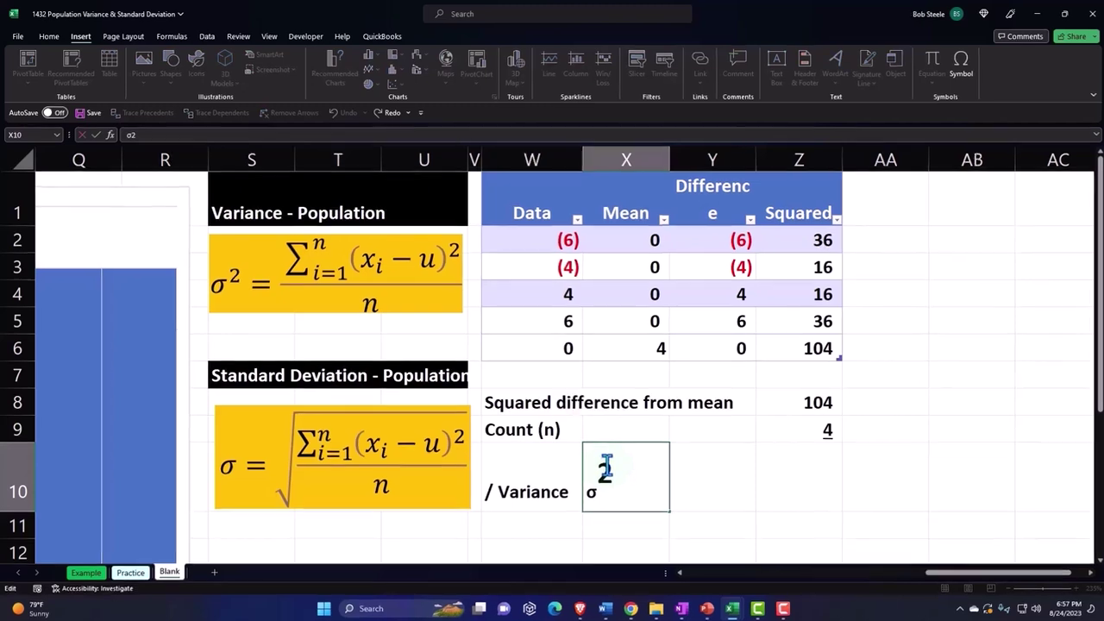
{"action": "key", "text": "Return"}
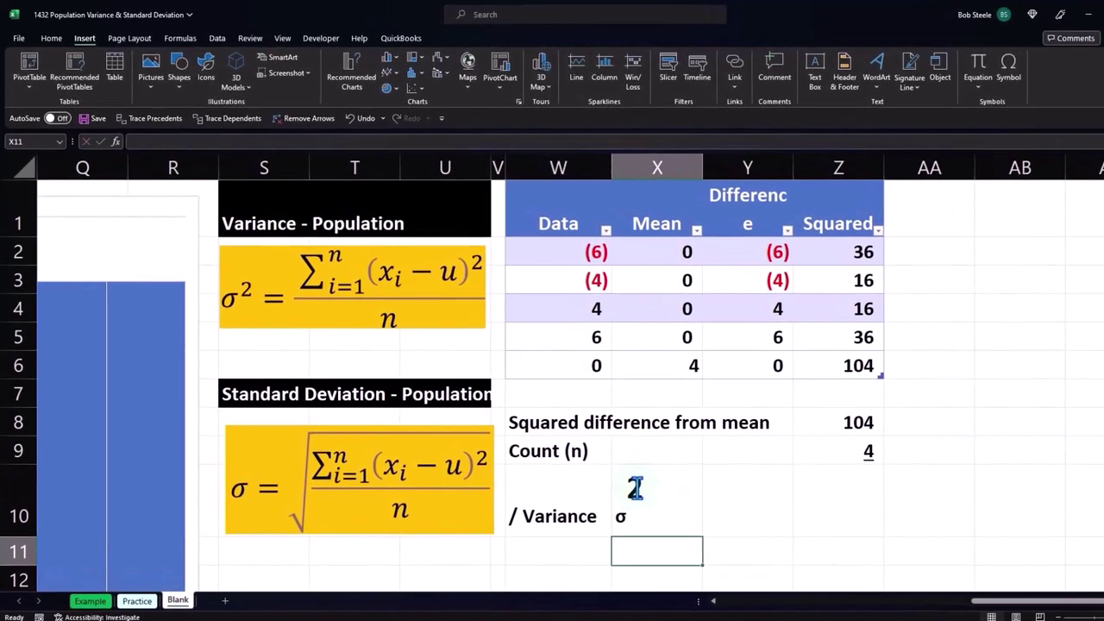
{"action": "left_click", "coordinate": [50, 38]}
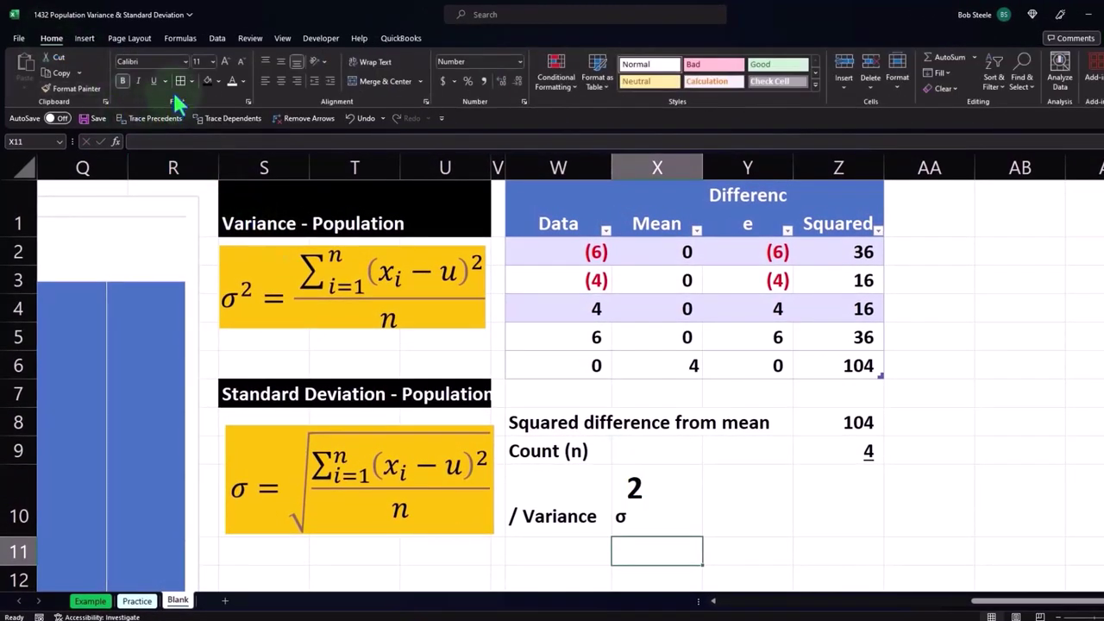
{"action": "left_click", "coordinate": [640, 491]}
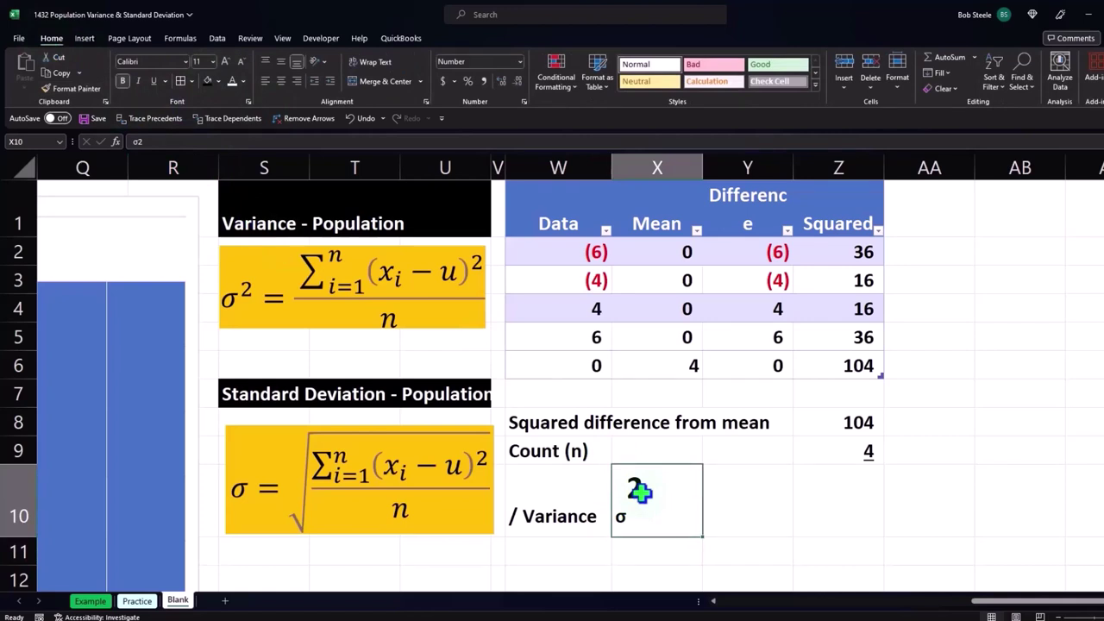
{"action": "double_click", "coordinate": [639, 491]}
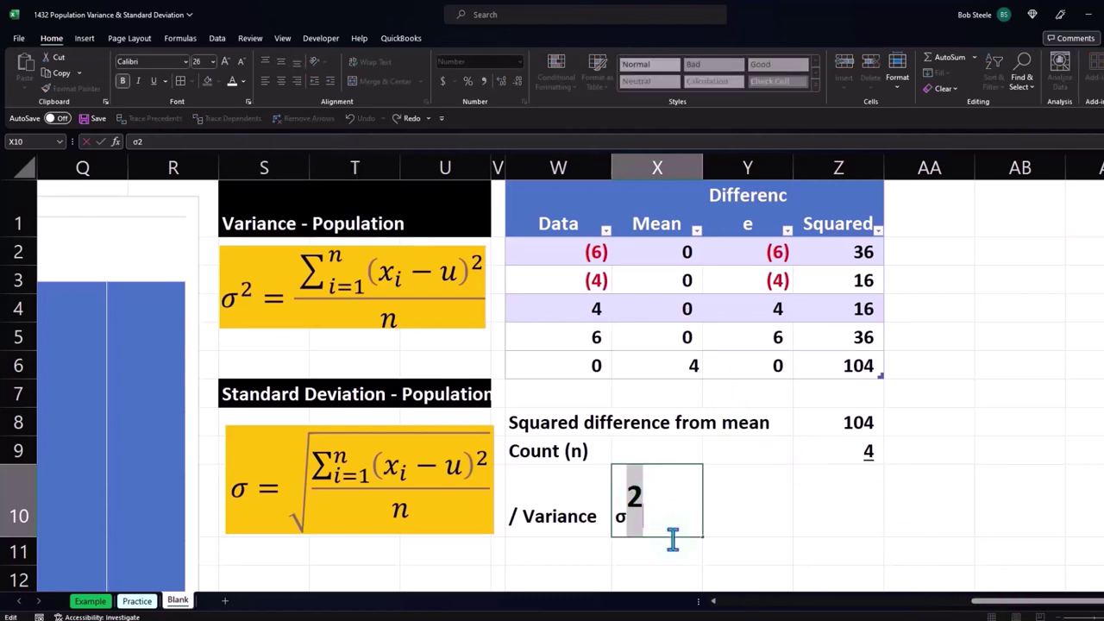
{"action": "type", "text": "1"}
{"action": "key", "text": "Tab"}
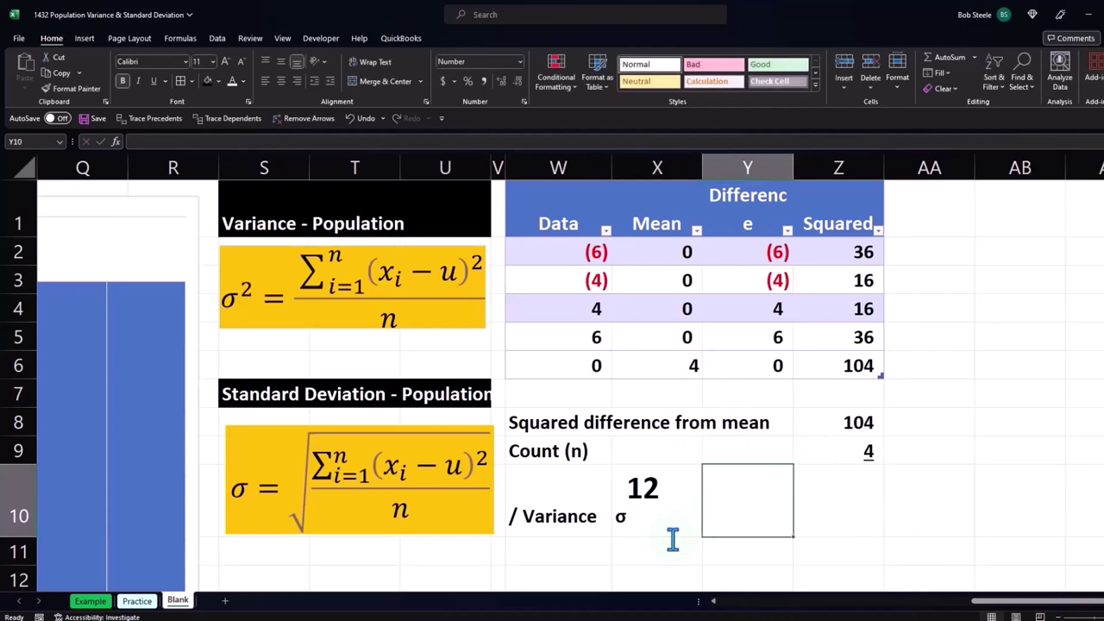
{"action": "double_click", "coordinate": [638, 490]}
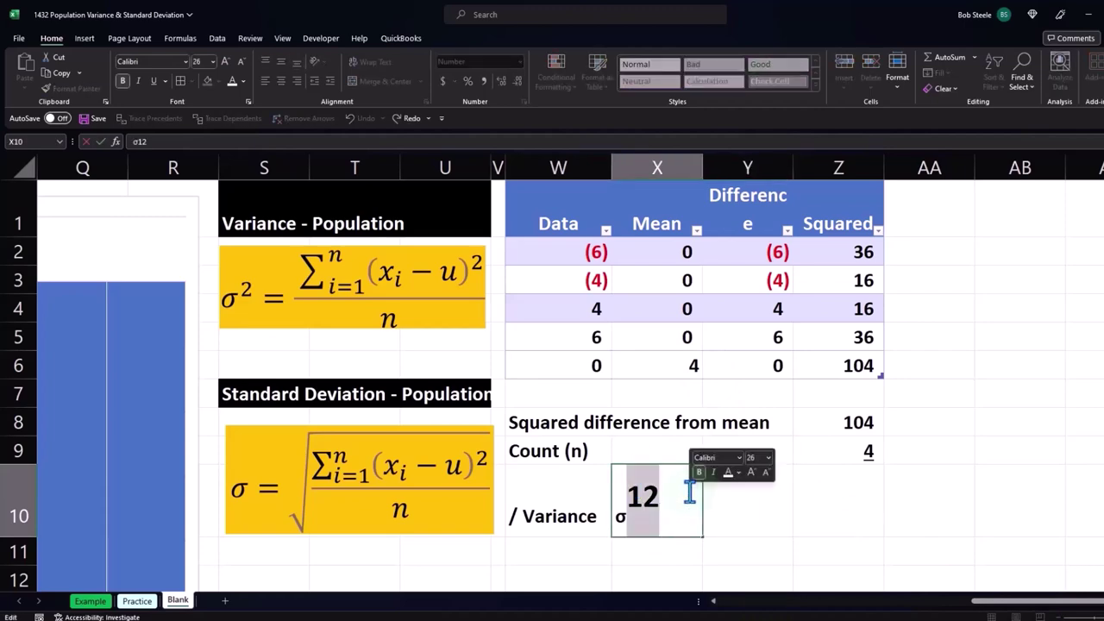
{"action": "key", "text": "ctrl+z"}
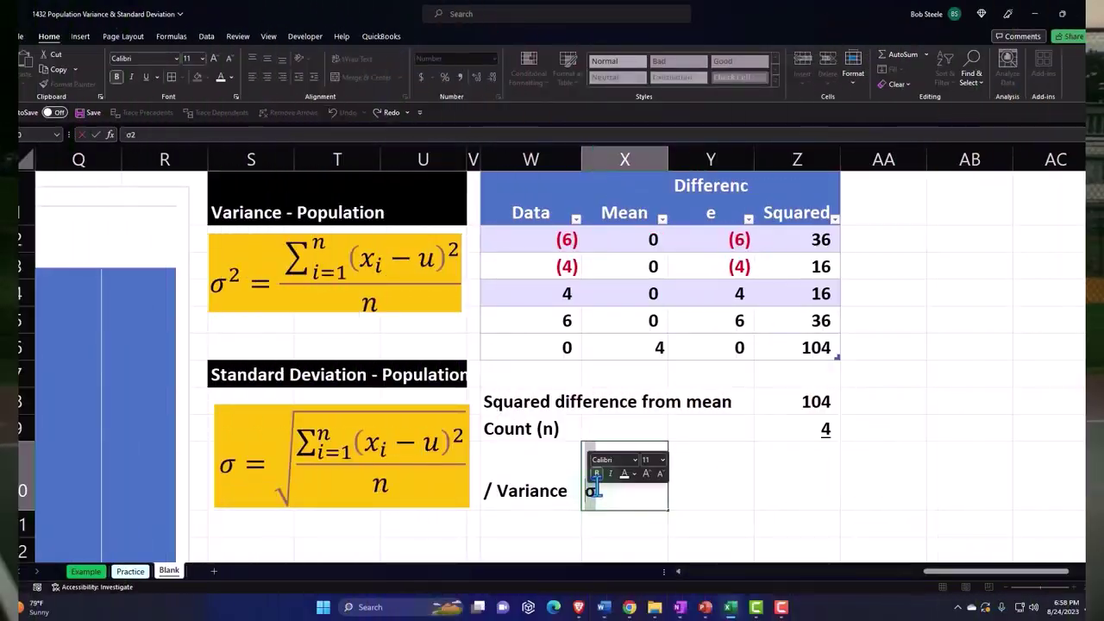
Set the superscript 2 of σ² in X10 back to 11-point font size
{"action": "left_click_drag", "start_coordinate": [614, 475], "coordinate": [595, 475]}
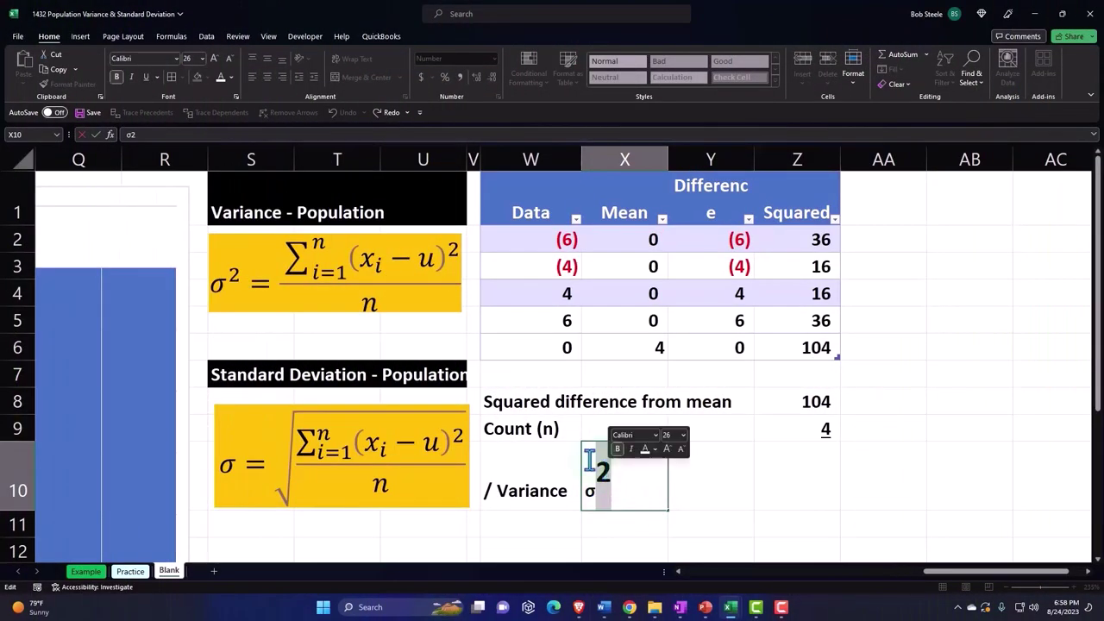
{"action": "left_click", "coordinate": [188, 58]}
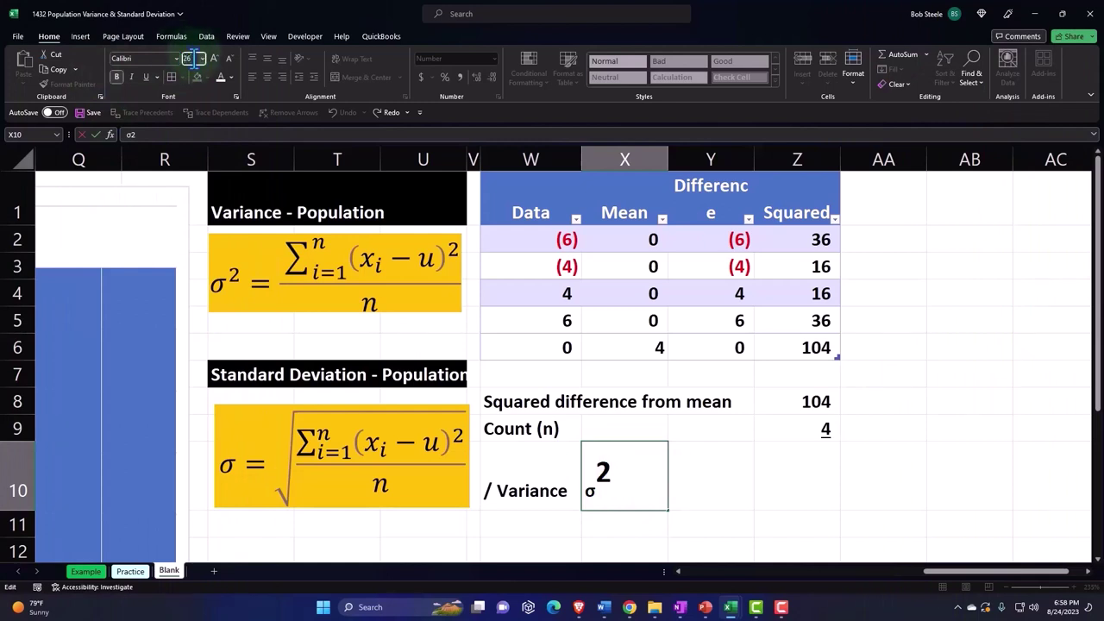
{"action": "type", "text": "11"}
{"action": "key", "text": "Return"}
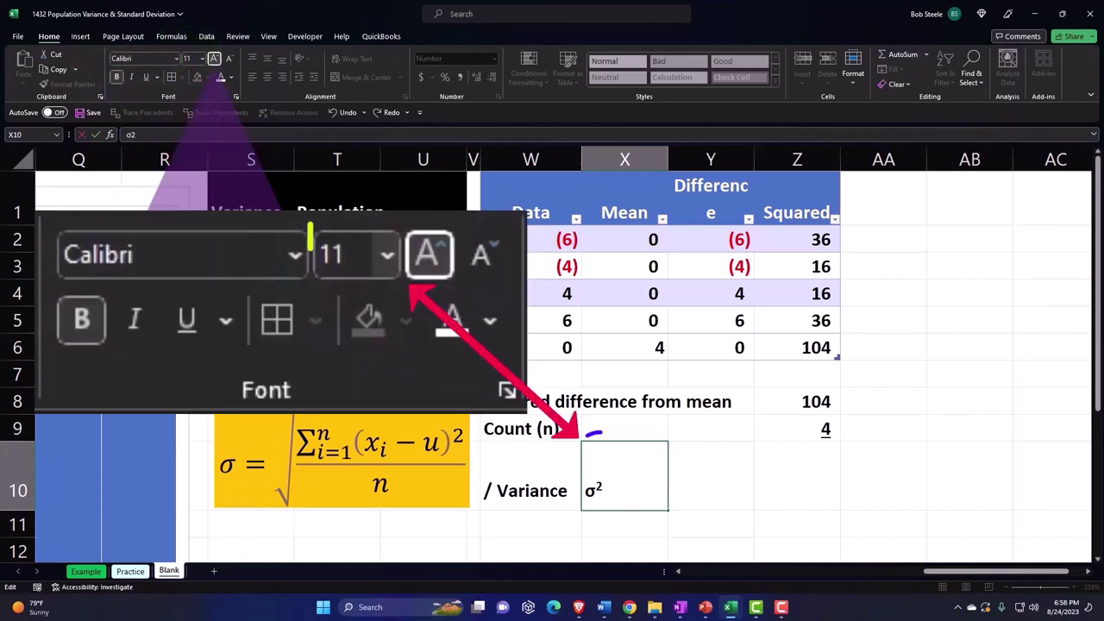
{"action": "left_click", "coordinate": [745, 506]}
{"action": "left_click", "coordinate": [678, 466]}
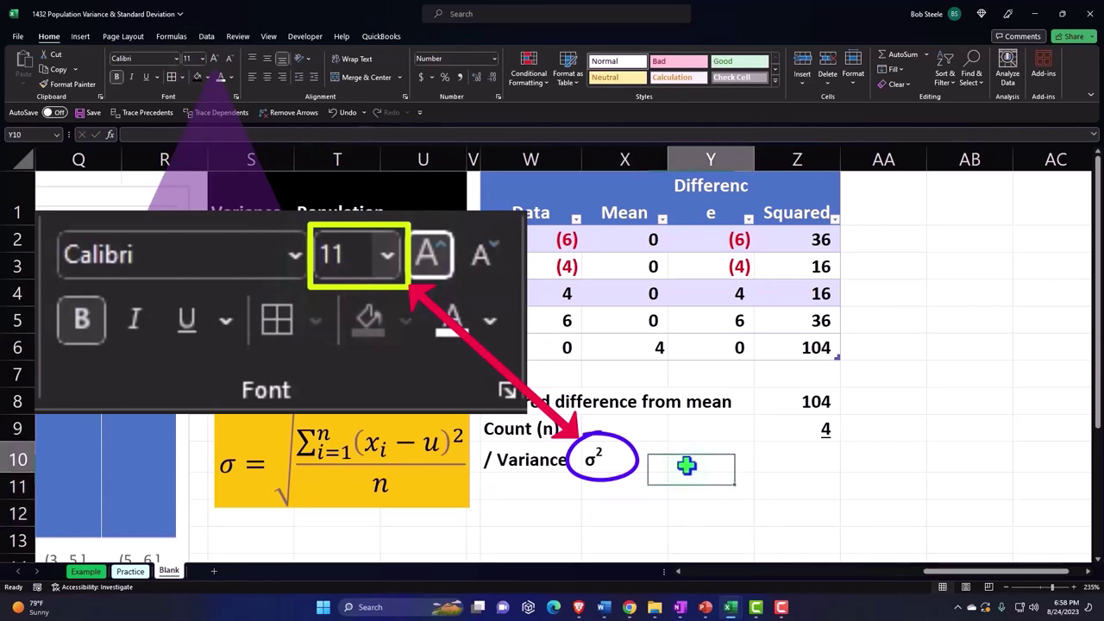
{"action": "key", "text": "Right"}
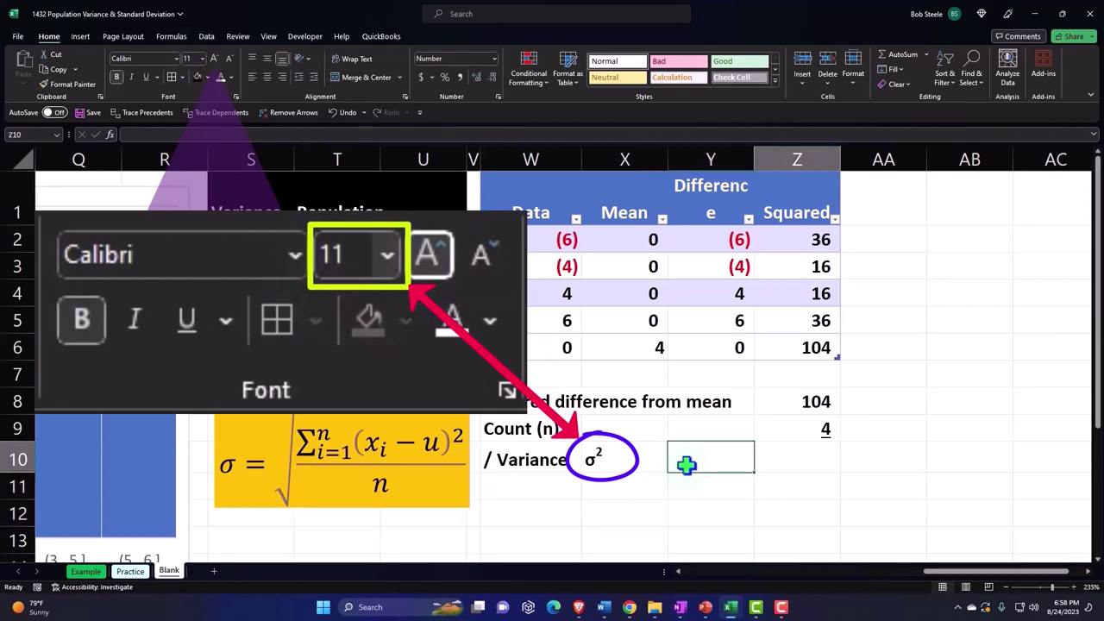
Enter the variance formula =Z8/Z9 in Z10, giving 26
{"action": "type", "text": "="}
{"action": "key", "text": "Up"}
{"action": "key", "text": "Up"}
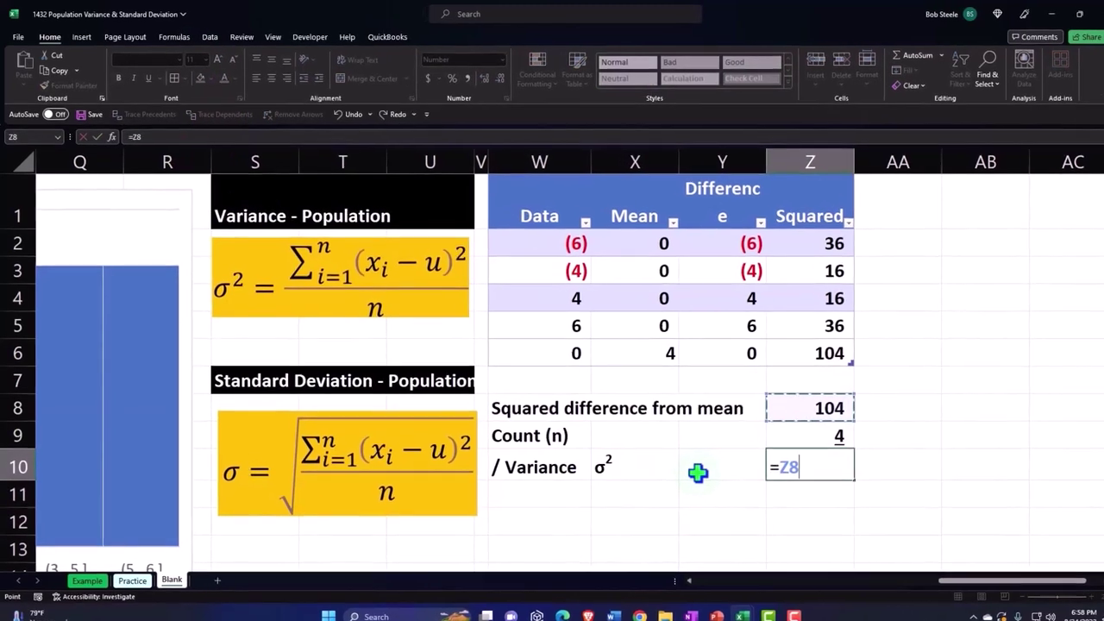
{"action": "type", "text": "/"}
{"action": "key", "text": "Up"}
{"action": "key", "text": "Return"}
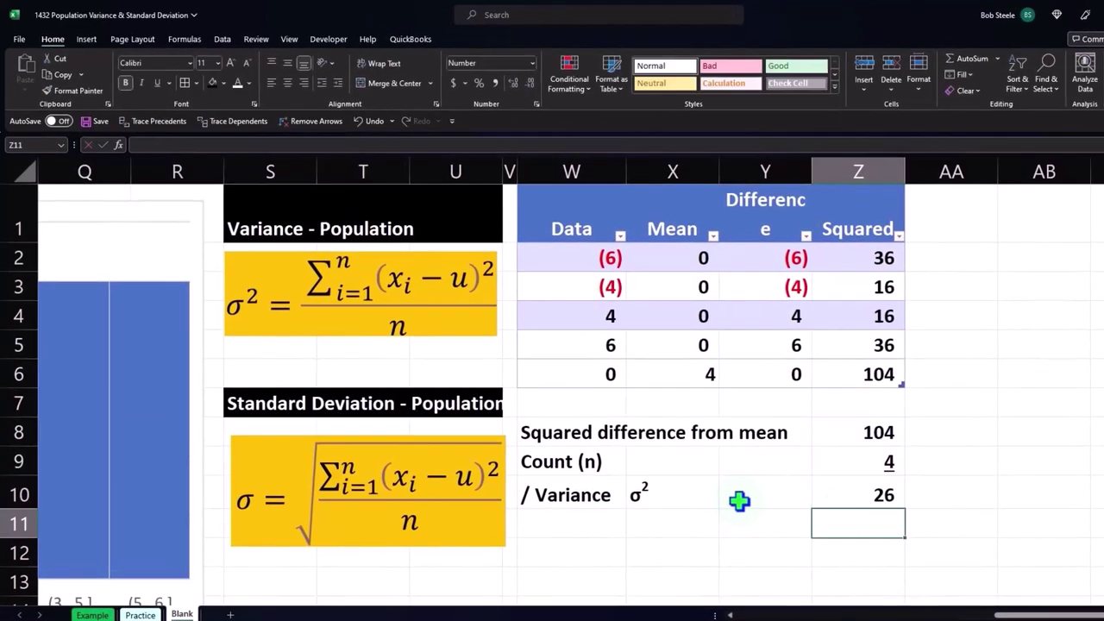
Label cell W11 'Standard Deviation'
{"action": "key", "text": "Left"}
{"action": "key", "text": "Left"}
{"action": "key", "text": "Left"}
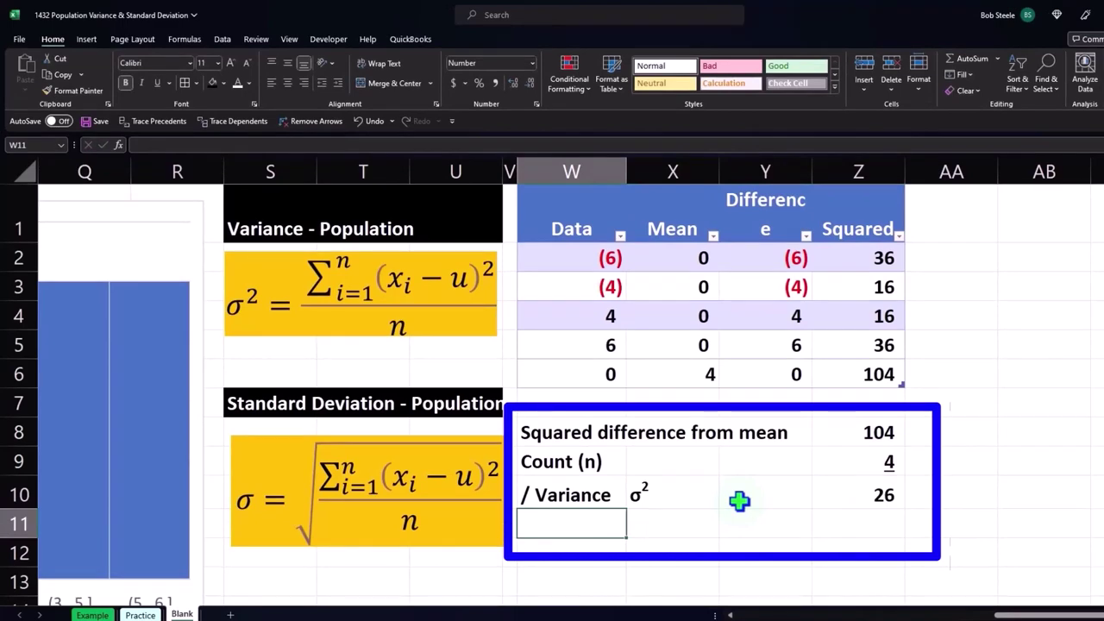
{"action": "type", "text": "Standard Deviation"}
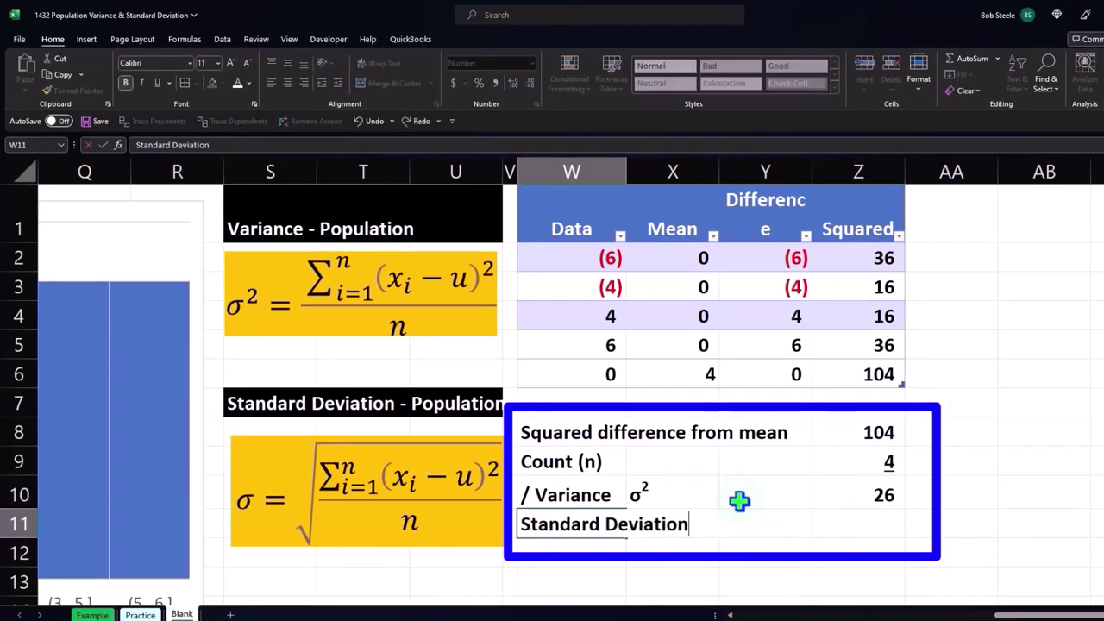
{"action": "key", "text": "Right"}
{"action": "key", "text": "Right"}
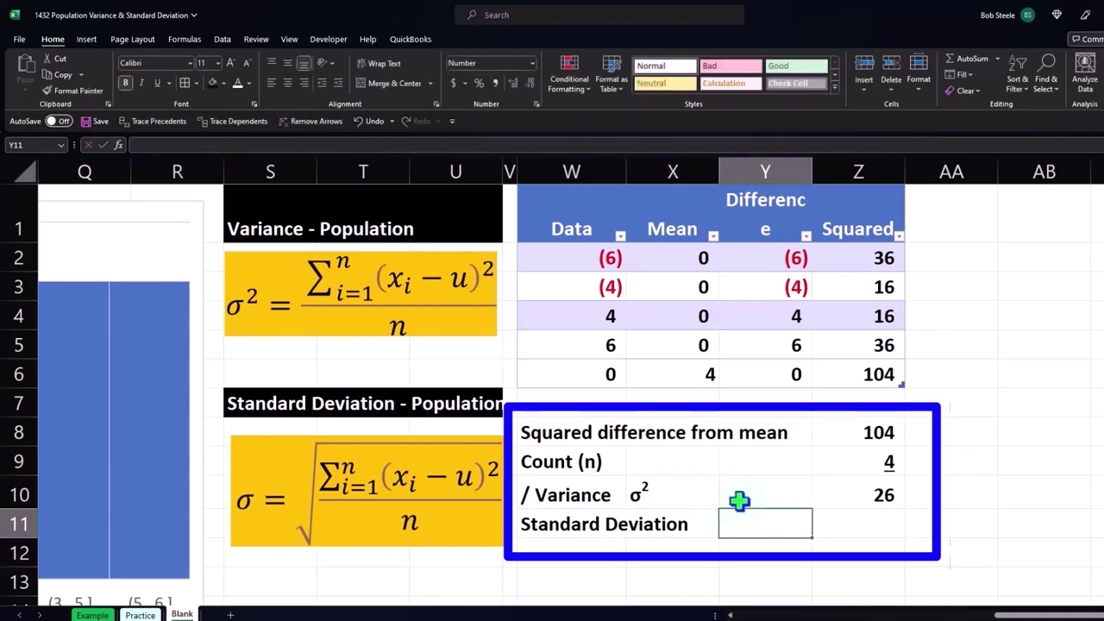
Insert the σ symbol into cell Y11 from the Symbol dialog
{"action": "left_click", "coordinate": [86, 39]}
{"action": "left_click", "coordinate": [1033, 69]}
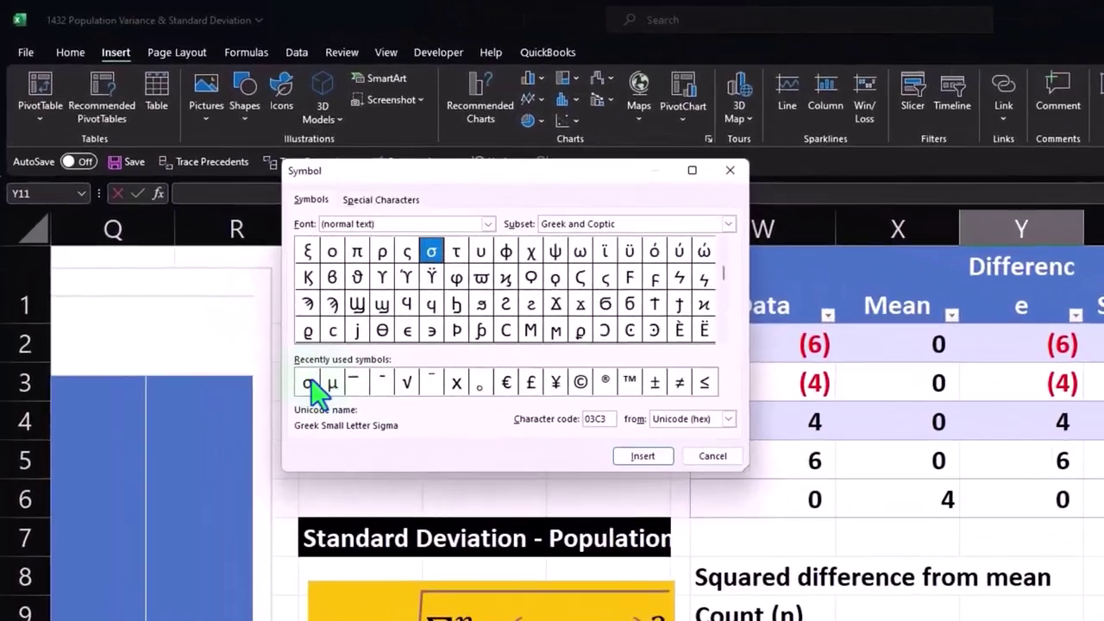
{"action": "left_click", "coordinate": [229, 286]}
{"action": "left_click", "coordinate": [739, 525]}
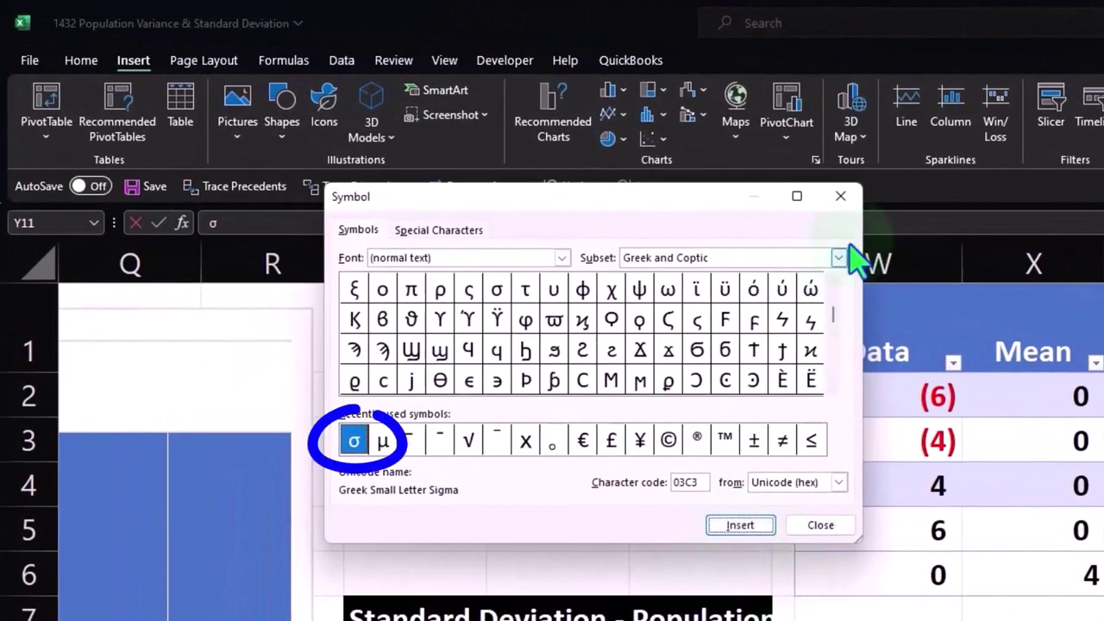
{"action": "left_click", "coordinate": [841, 197]}
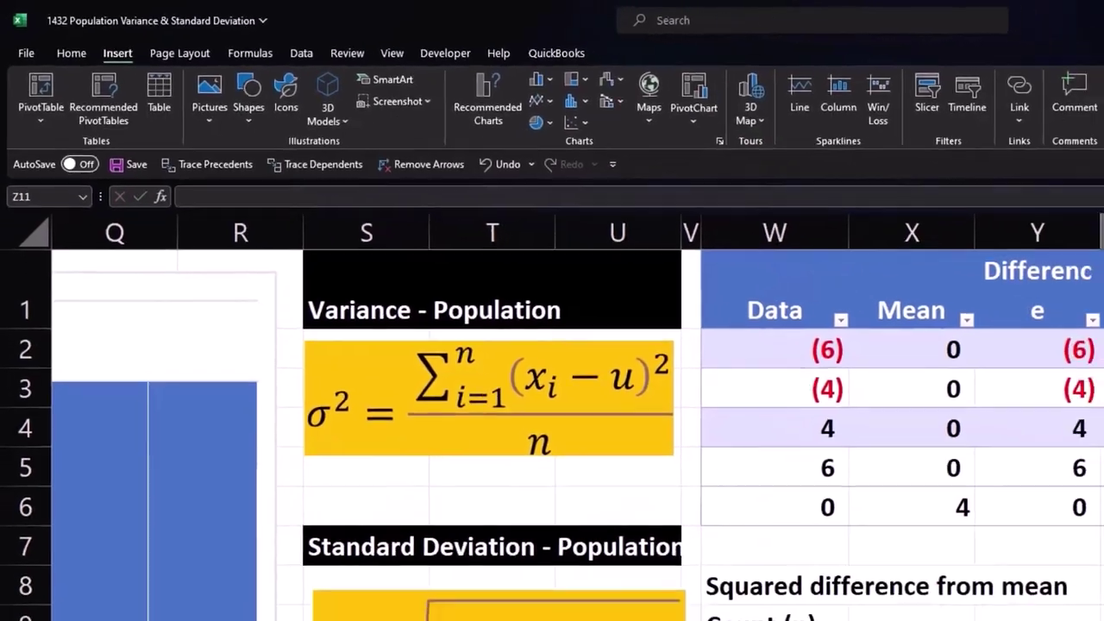
{"action": "left_click", "coordinate": [829, 492]}
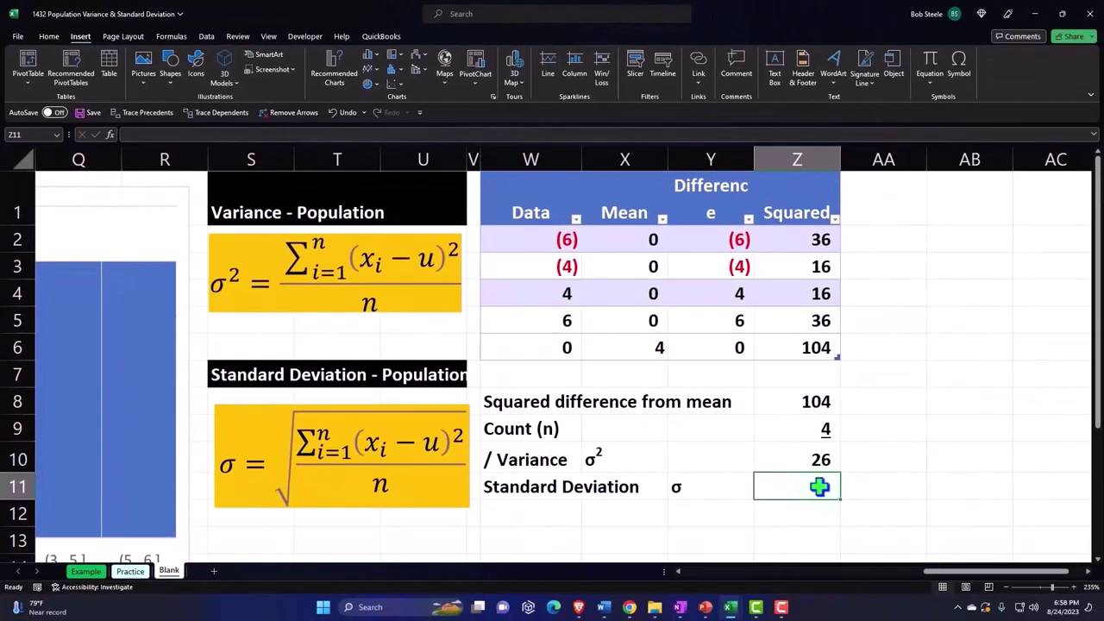
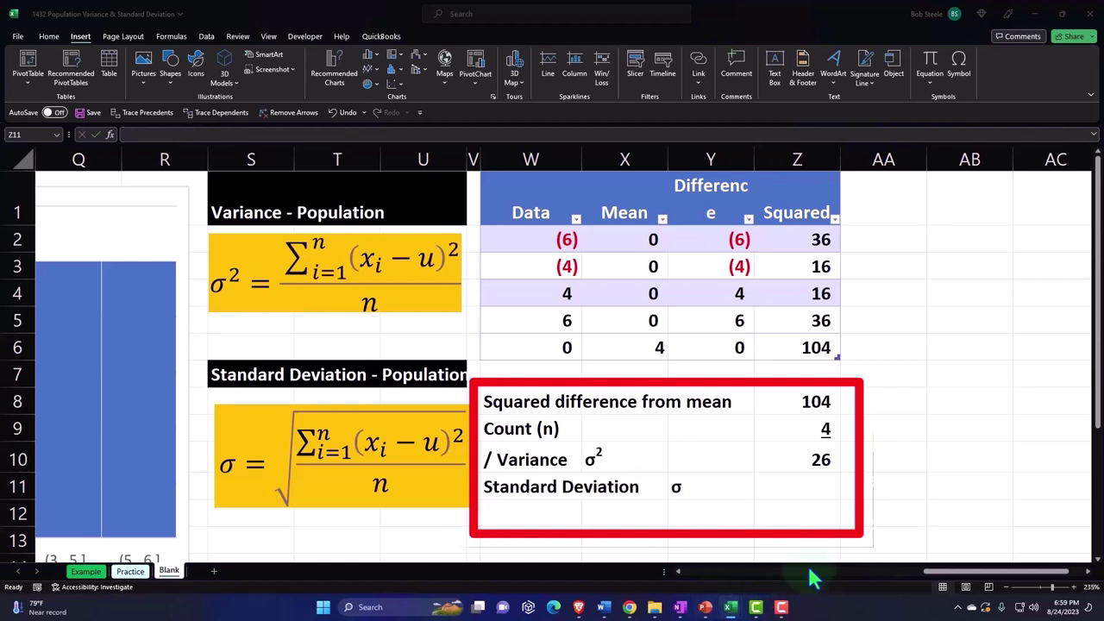
Enter =SQRT(Z10) in Z11 and format it to two decimals so it reads 5.10
{"action": "key", "text": "Escape"}
{"action": "type", "text": "="}
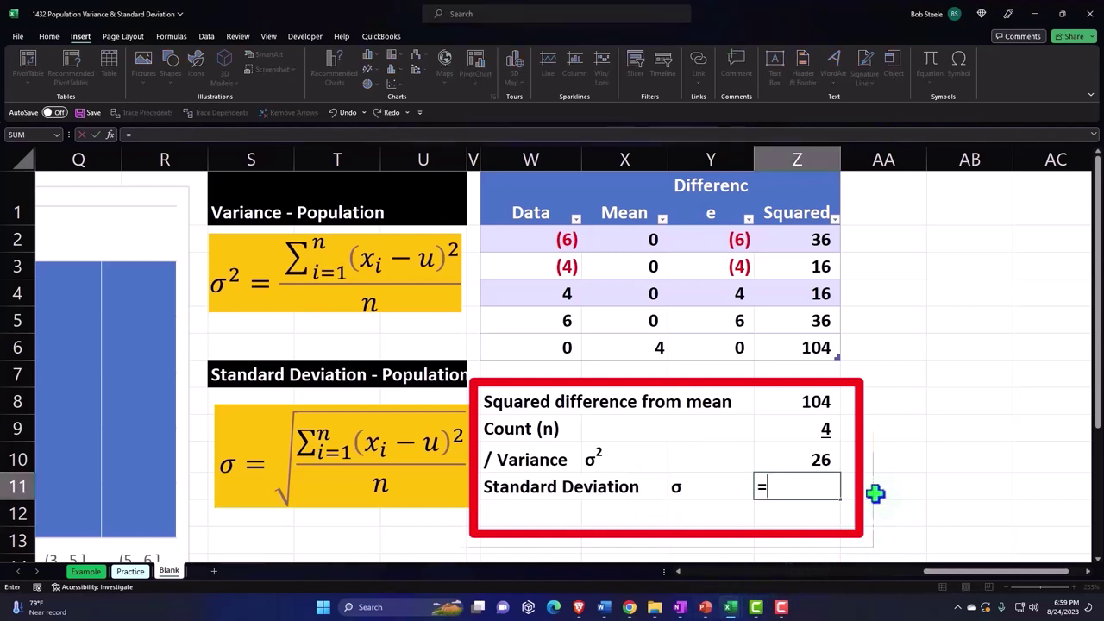
{"action": "type", "text": "sqr"}
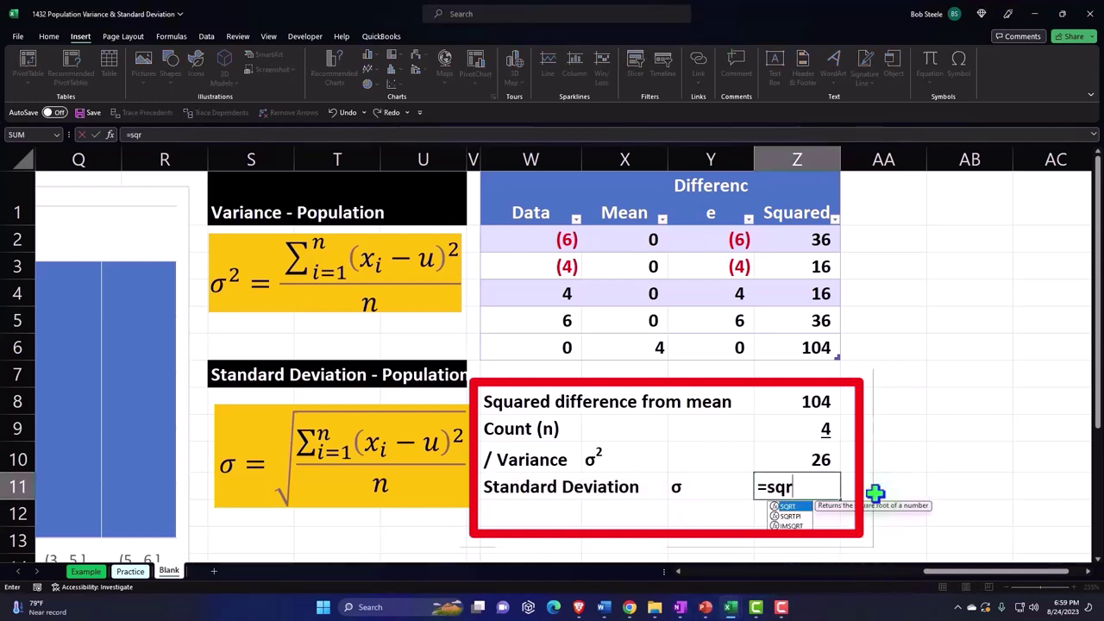
{"action": "double_click", "coordinate": [785, 507]}
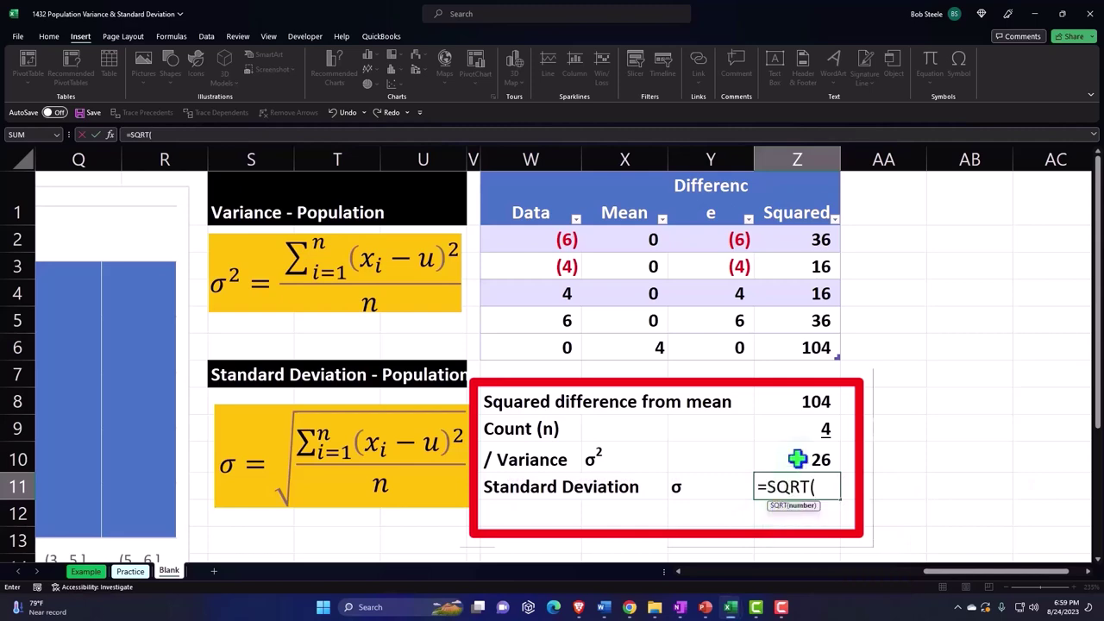
{"action": "left_click", "coordinate": [797, 459]}
{"action": "key", "text": "Return"}
{"action": "key", "text": "Up"}
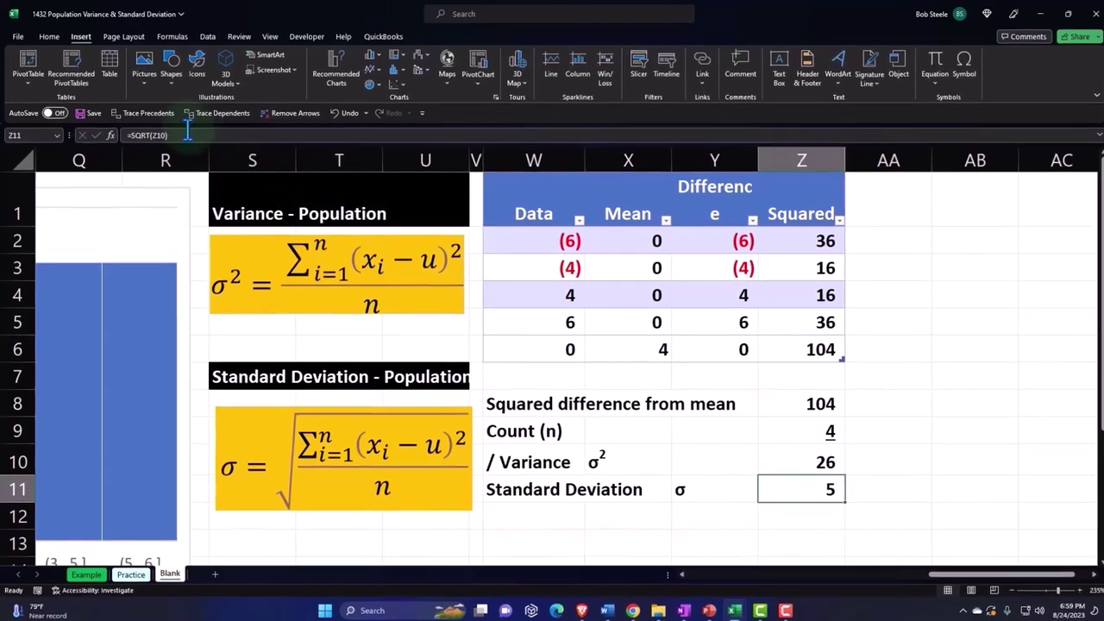
{"action": "left_click", "coordinate": [50, 37]}
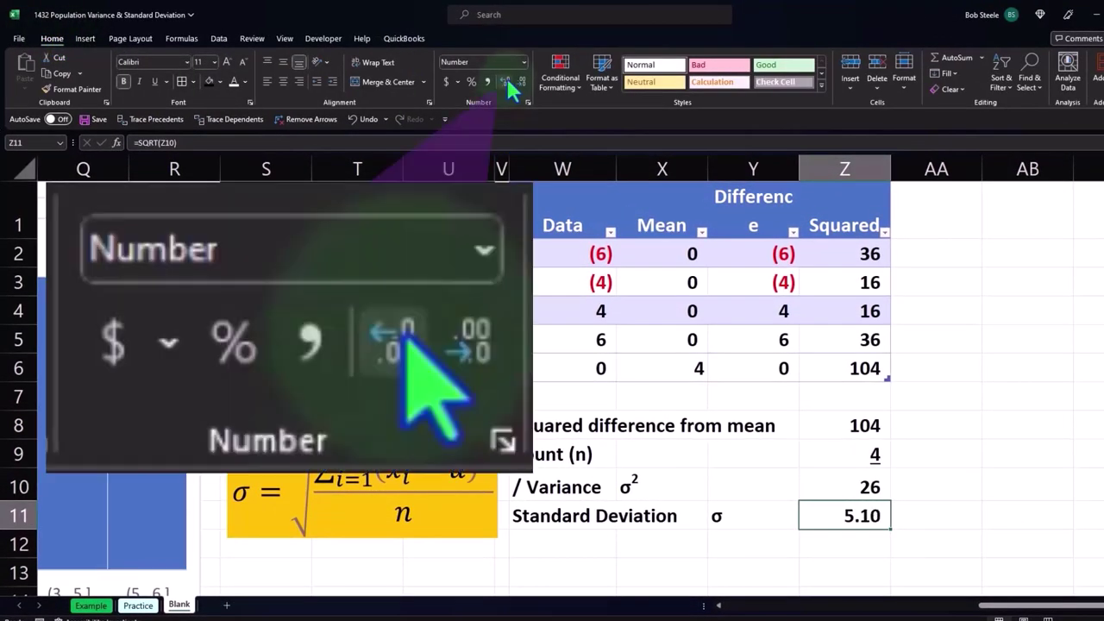
{"action": "left_click", "coordinate": [782, 522]}
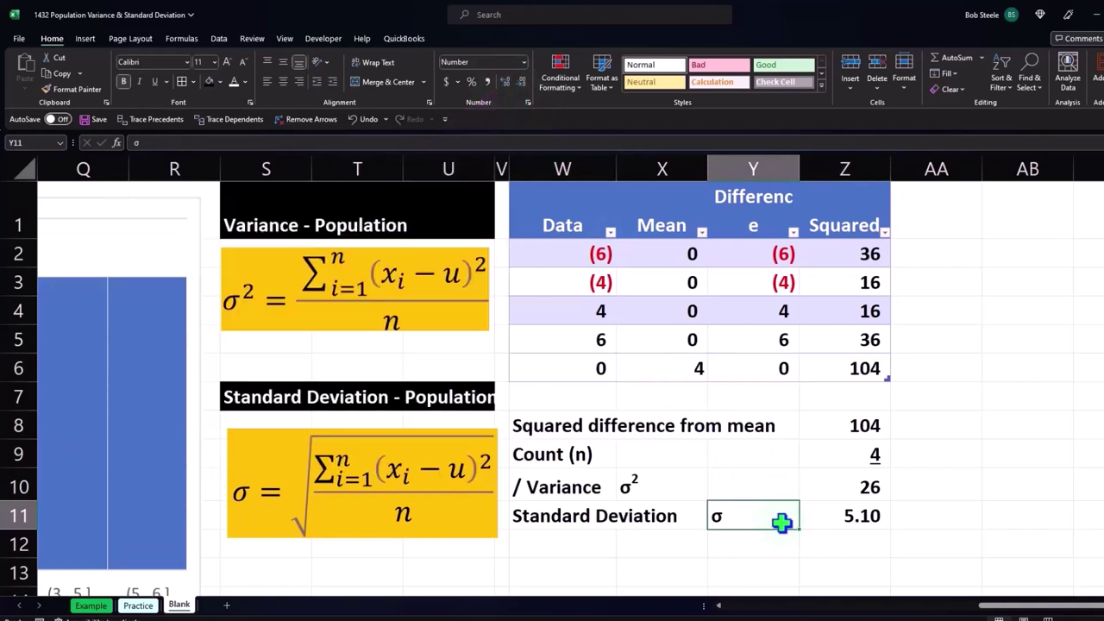
{"action": "key", "text": "Left"}
{"action": "key", "text": "Left"}
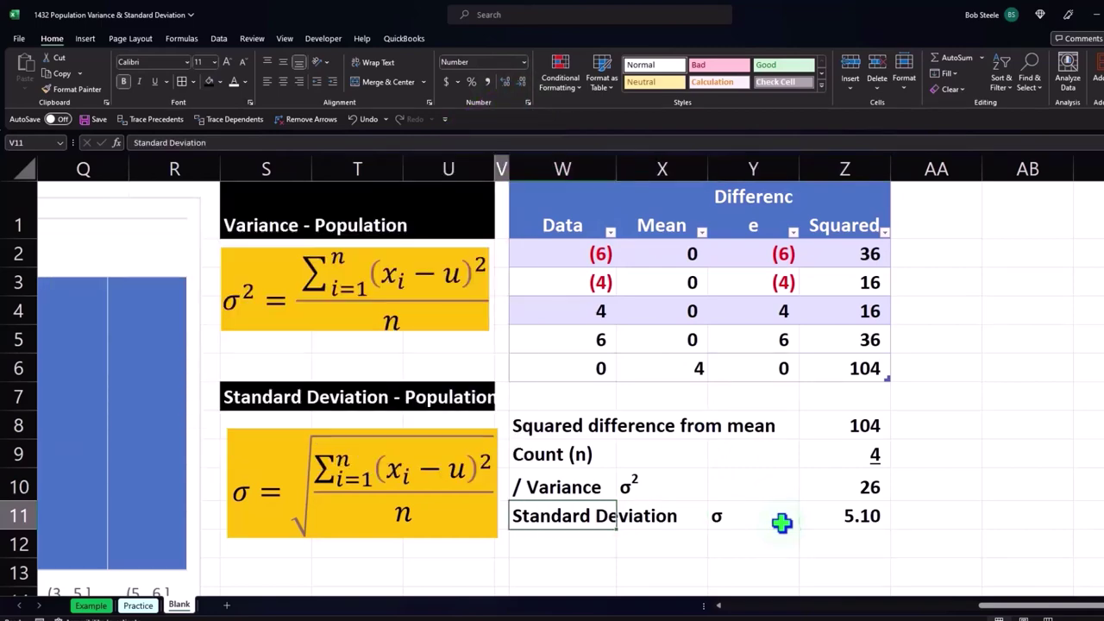
{"action": "key", "text": "Left"}
{"action": "key", "text": "Left"}
{"action": "key", "text": "Left"}
{"action": "key", "text": "Left"}
{"action": "key", "text": "Left"}
{"action": "key", "text": "Left"}
{"action": "key", "text": "Left"}
{"action": "key", "text": "Left"}
{"action": "key", "text": "Left"}
{"action": "key", "text": "Left"}
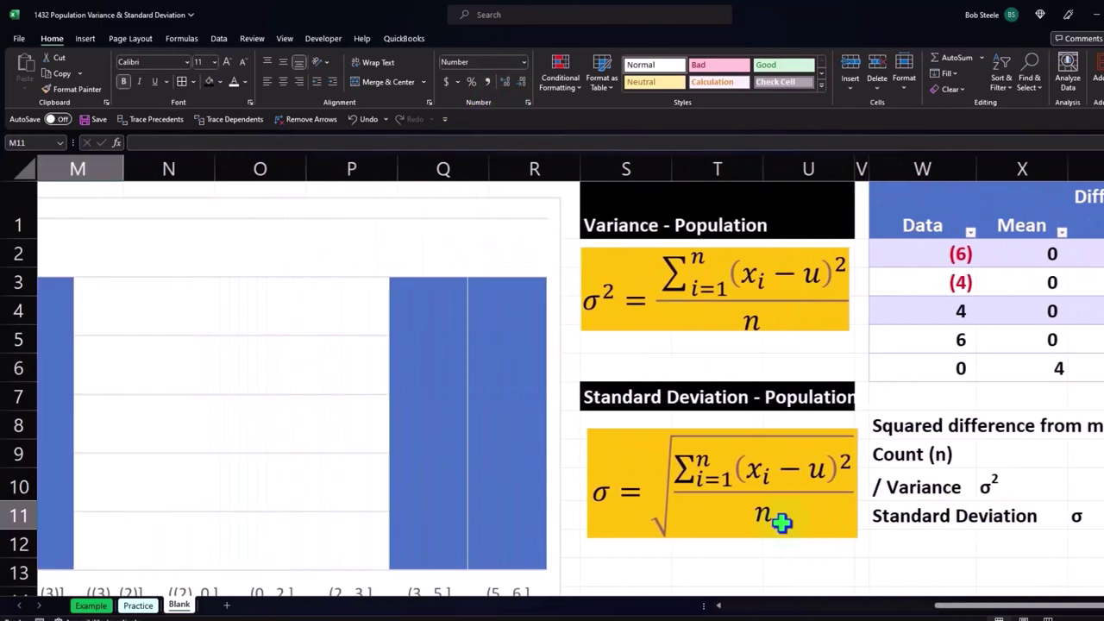
{"action": "key", "text": "Left"}
{"action": "key", "text": "Left"}
{"action": "key", "text": "Left"}
{"action": "key", "text": "Left"}
{"action": "key", "text": "Left"}
{"action": "key", "text": "Left"}
{"action": "key", "text": "Left"}
{"action": "key", "text": "Left"}
{"action": "key", "text": "Left"}
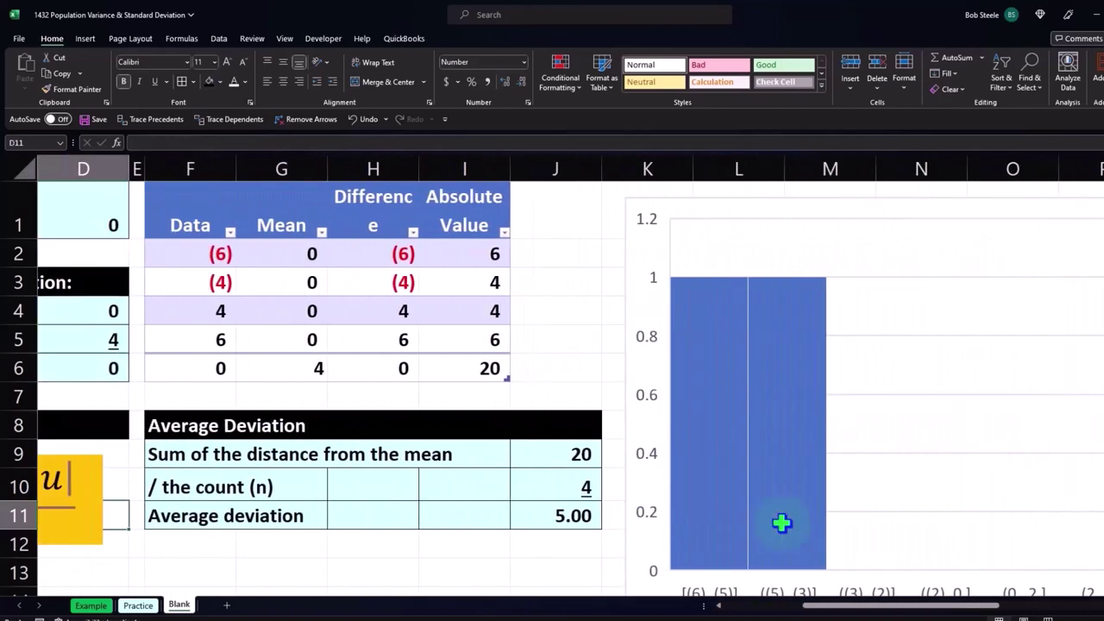
{"action": "key", "text": "Right"}
{"action": "key", "text": "Right"}
{"action": "key", "text": "Right"}
{"action": "key", "text": "Right"}
{"action": "key", "text": "Right"}
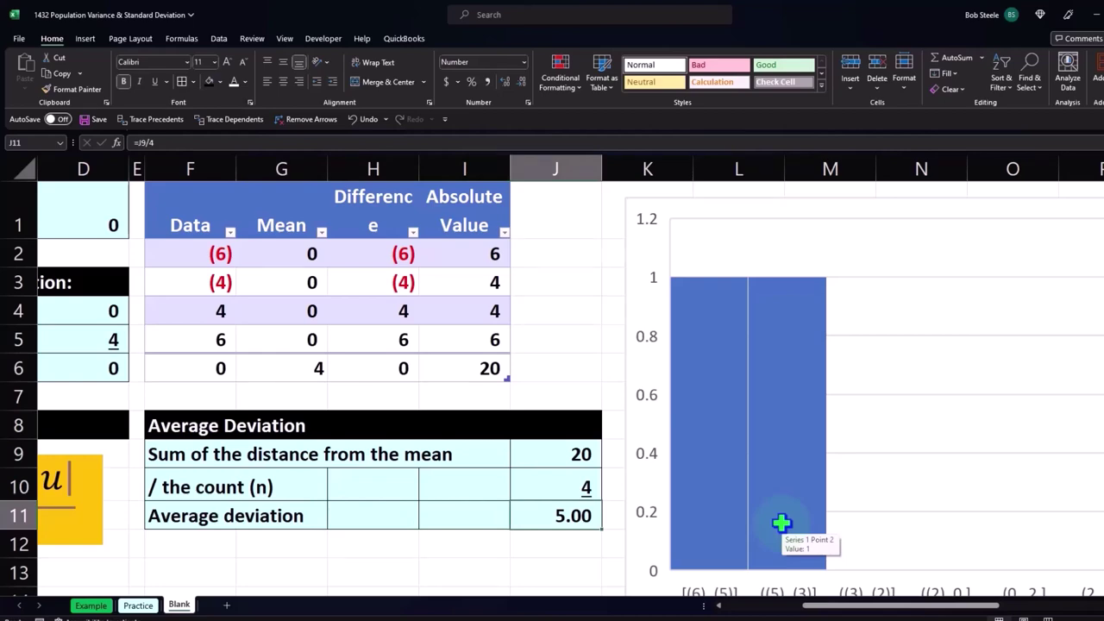
{"action": "key", "text": "Right"}
{"action": "key", "text": "Right"}
{"action": "key", "text": "Right"}
{"action": "key", "text": "Right"}
{"action": "key", "text": "Right"}
{"action": "key", "text": "Right"}
{"action": "key", "text": "Right"}
{"action": "key", "text": "Right"}
{"action": "key", "text": "Right"}
{"action": "key", "text": "Right"}
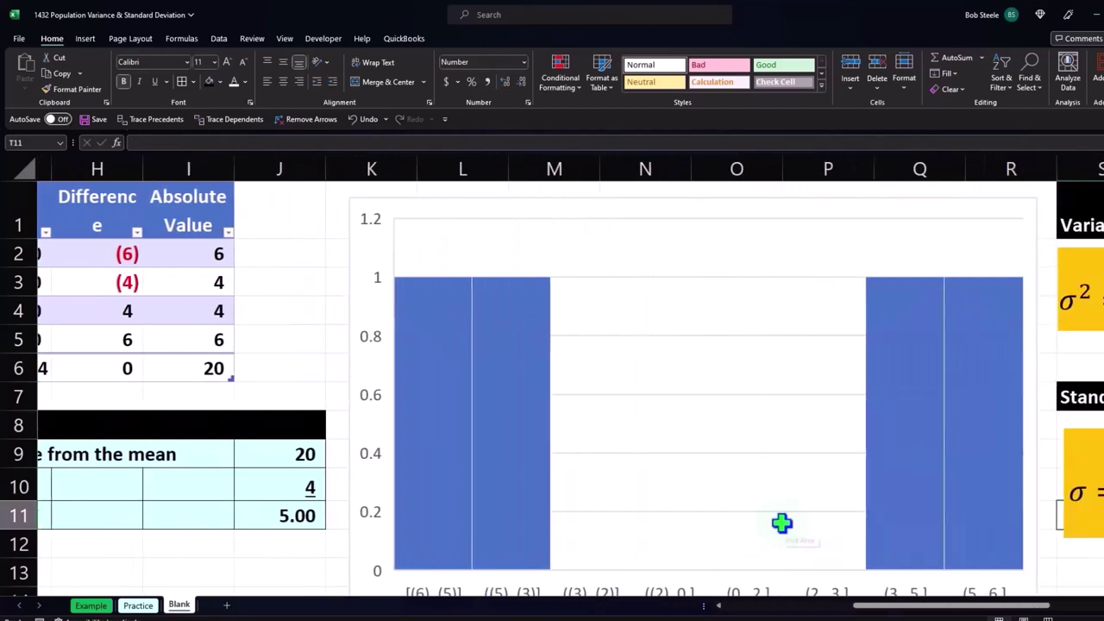
{"action": "key", "text": "Right"}
{"action": "key", "text": "Right"}
{"action": "key", "text": "Right"}
{"action": "key", "text": "Right"}
{"action": "key", "text": "Right"}
{"action": "key", "text": "Right"}
{"action": "key", "text": "Right"}
{"action": "key", "text": "Right"}
{"action": "key", "text": "Right"}
{"action": "key", "text": "Right"}
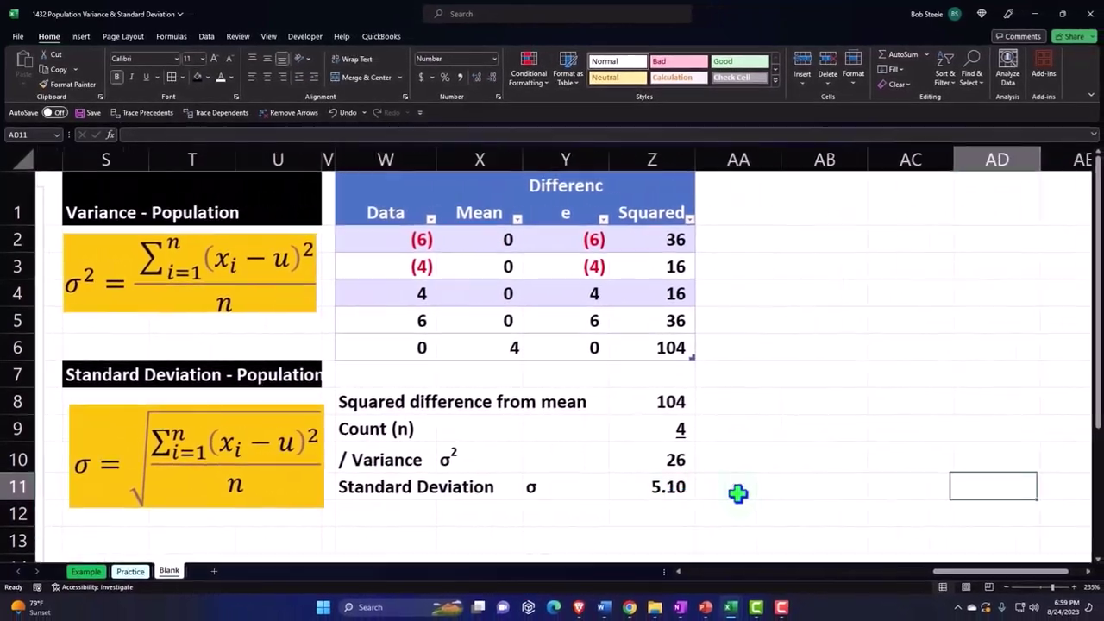
{"action": "key", "text": "Right"}
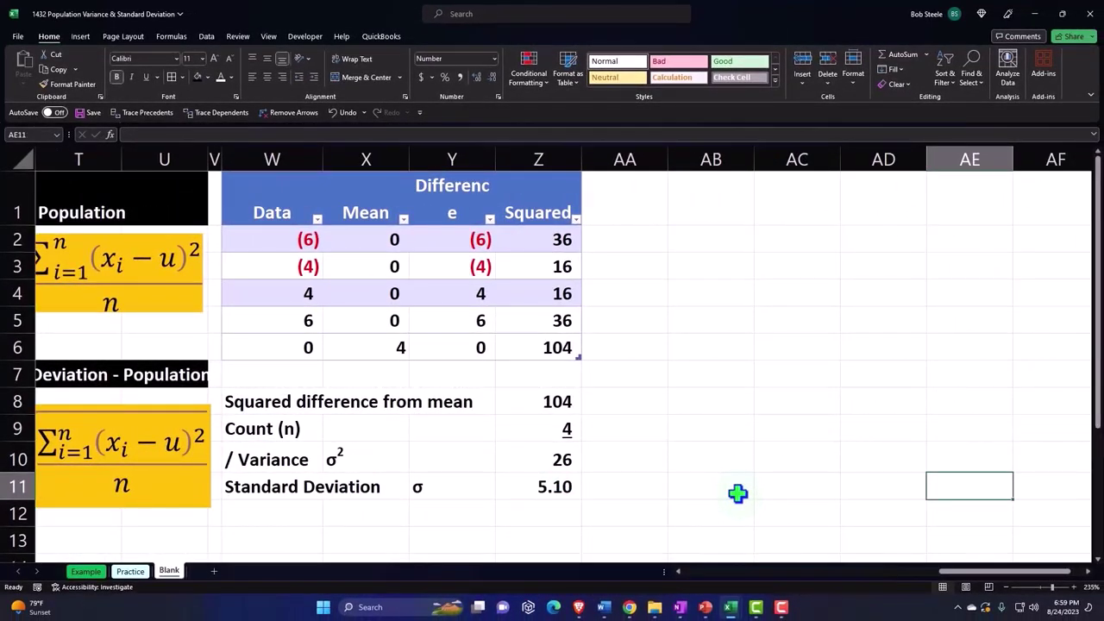
{"action": "key", "text": "Left"}
{"action": "key", "text": "Left"}
{"action": "key", "text": "Left"}
{"action": "key", "text": "Left"}
{"action": "key", "text": "Left"}
{"action": "key", "text": "Left"}
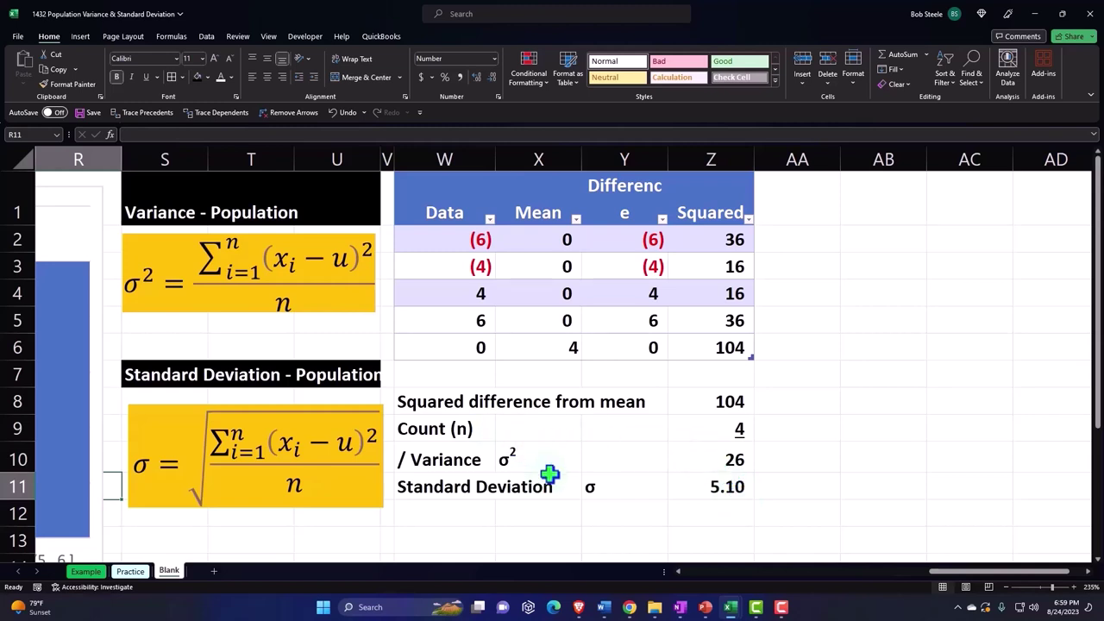
{"action": "left_click", "coordinate": [720, 488]}
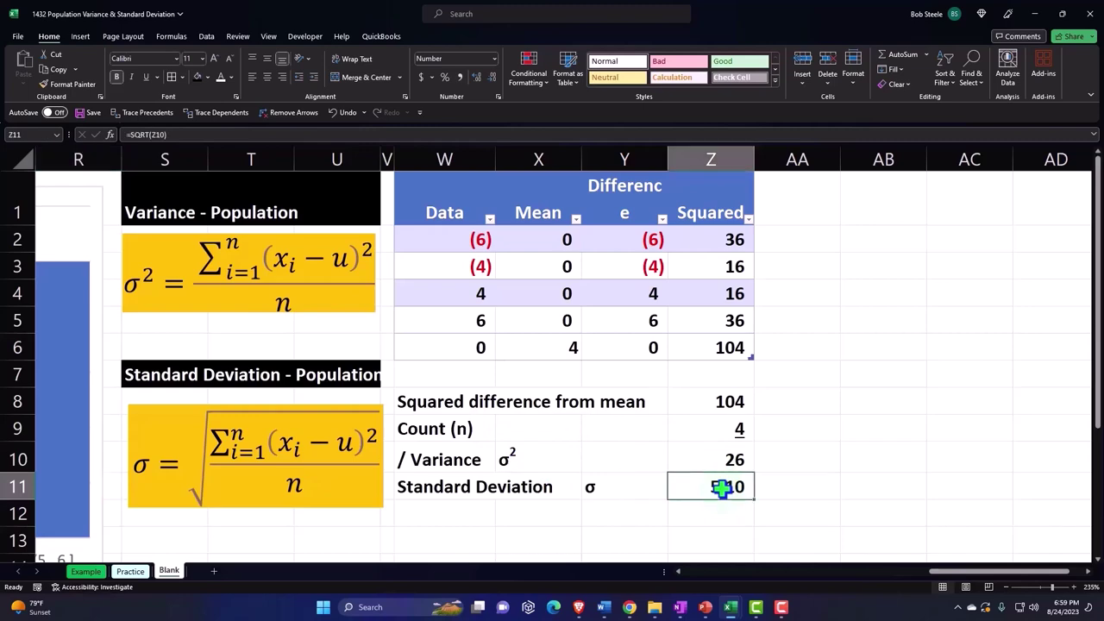
{"action": "key", "text": "Left"}
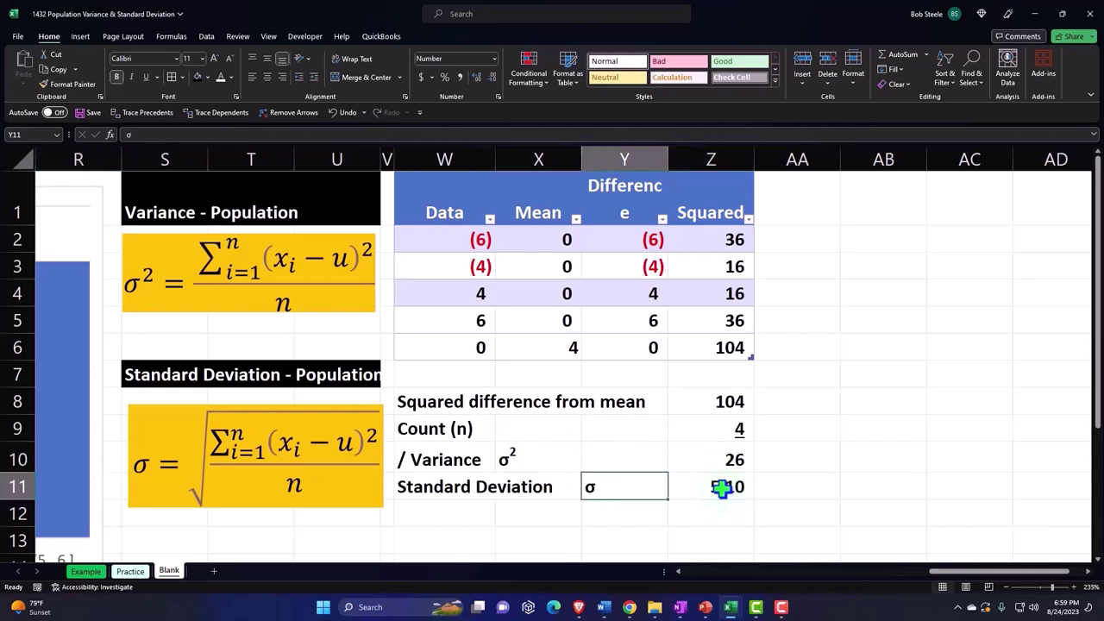
{"action": "key", "text": "Left"}
{"action": "key", "text": "Left"}
{"action": "key", "text": "Left"}
{"action": "key", "text": "Left"}
{"action": "key", "text": "Left"}
{"action": "key", "text": "Left"}
{"action": "key", "text": "Left"}
{"action": "key", "text": "Left"}
{"action": "key", "text": "Left"}
{"action": "key", "text": "Left"}
{"action": "key", "text": "Left"}
{"action": "key", "text": "Left"}
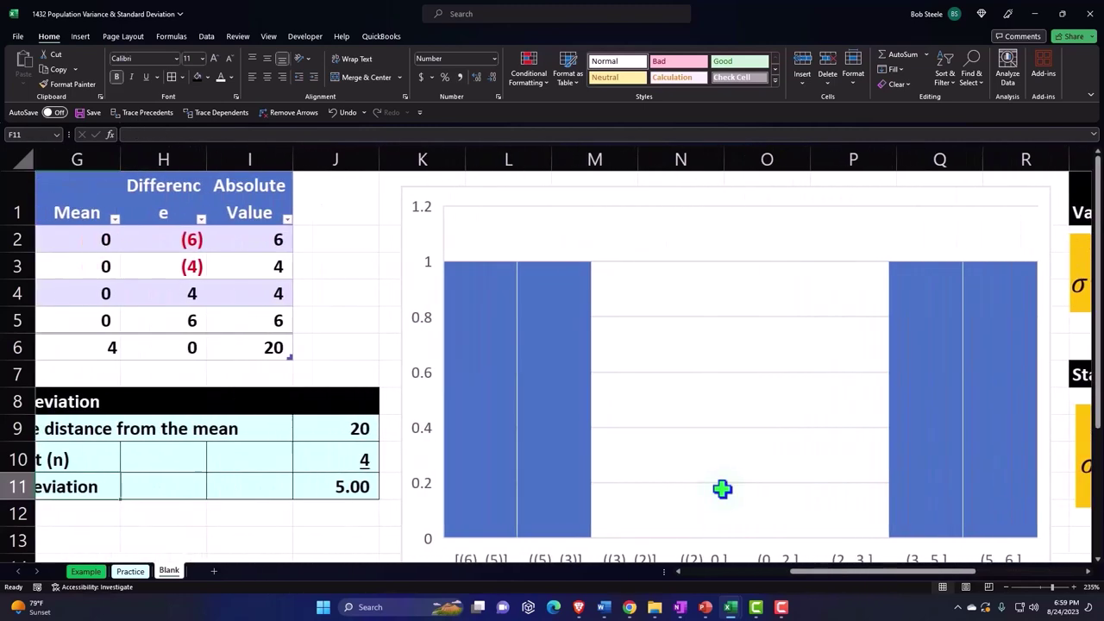
{"action": "key", "text": "Left"}
{"action": "key", "text": "Right"}
{"action": "key", "text": "Right"}
{"action": "key", "text": "Right"}
{"action": "key", "text": "Right"}
{"action": "key", "text": "Right"}
{"action": "key", "text": "Right"}
{"action": "key", "text": "Right"}
{"action": "key", "text": "Right"}
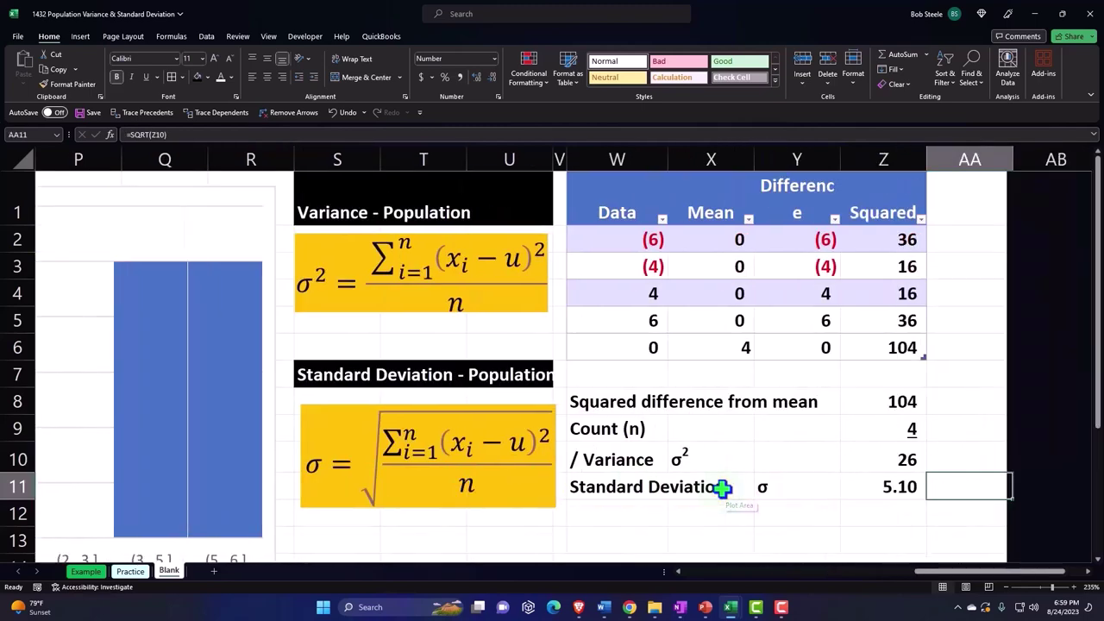
{"action": "key", "text": "Right"}
{"action": "key", "text": "Right"}
{"action": "key", "text": "Right"}
Give the W8:Z11 variance summary block a light-blue fill and all cell borders
{"action": "left_click_drag", "start_coordinate": [488, 414], "coordinate": [702, 485]}
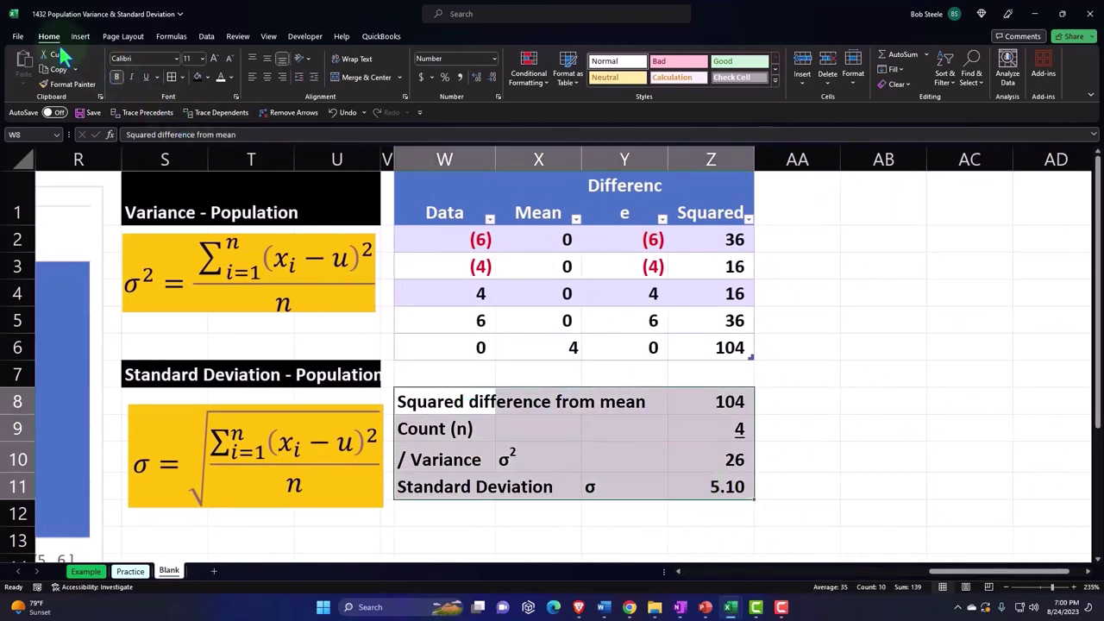
{"action": "left_click", "coordinate": [207, 77]}
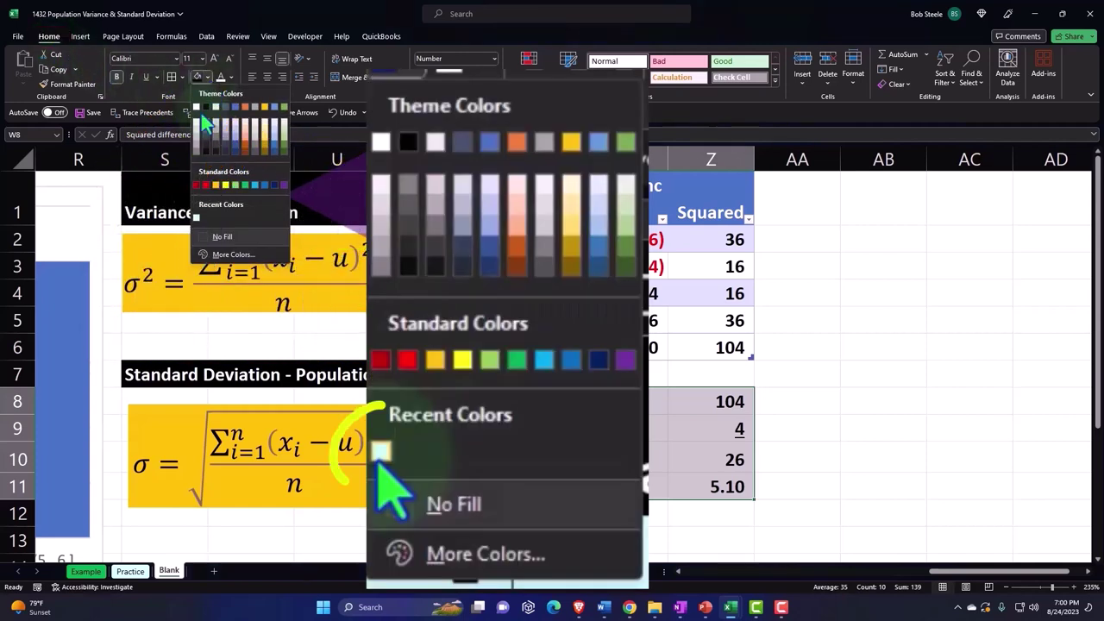
{"action": "left_click", "coordinate": [207, 209]}
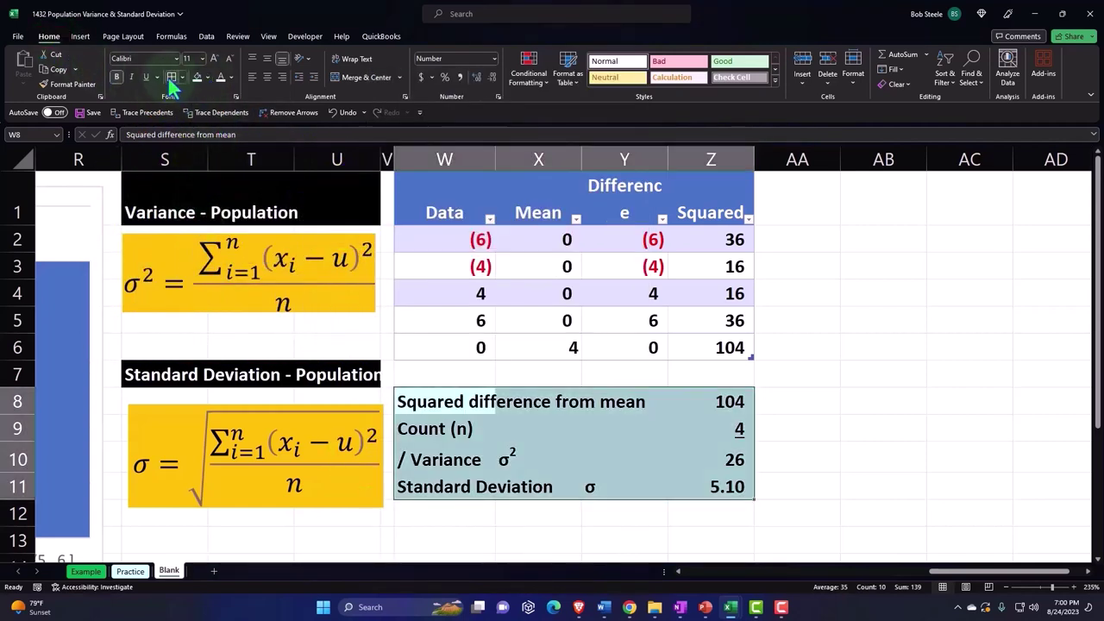
{"action": "left_click", "coordinate": [172, 76]}
{"action": "left_click", "coordinate": [206, 77]}
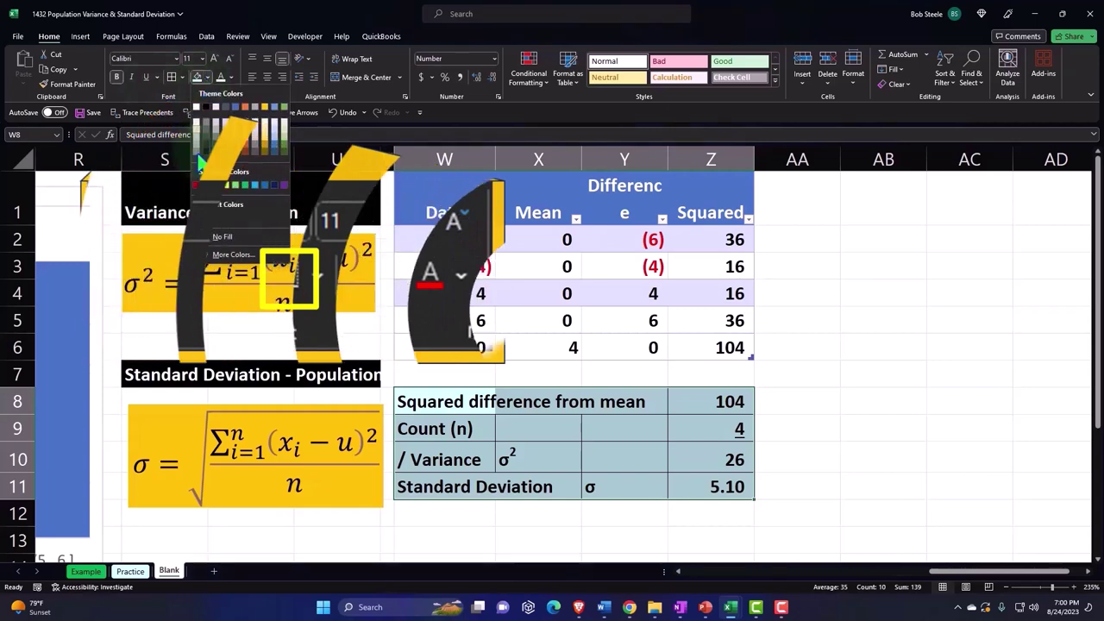
{"action": "left_click", "coordinate": [204, 237]}
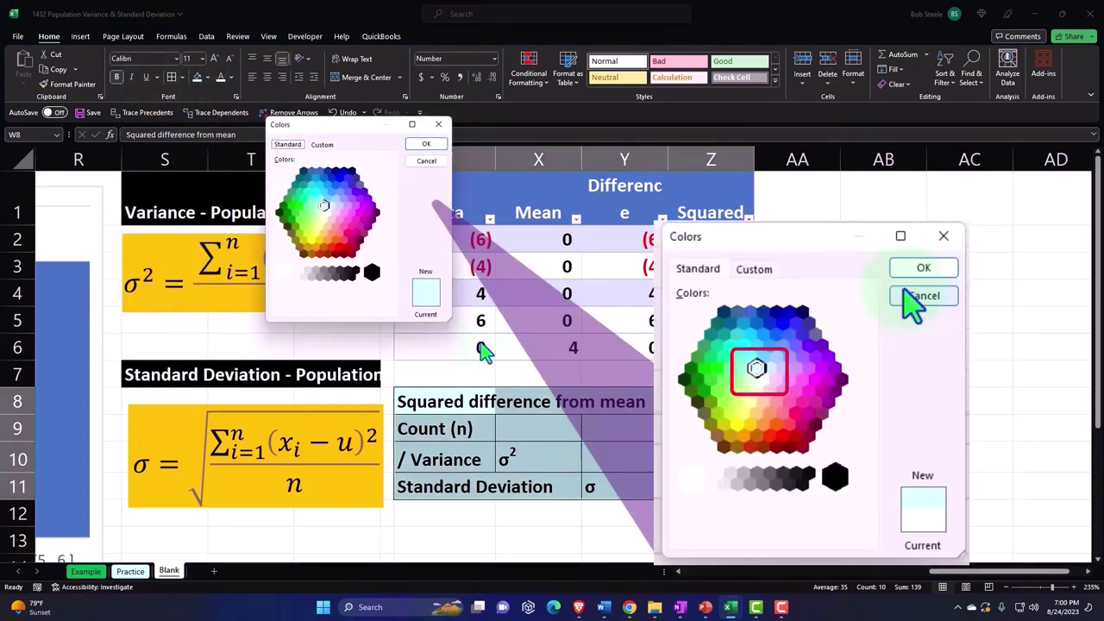
{"action": "left_click", "coordinate": [438, 124]}
{"action": "left_click", "coordinate": [457, 528]}
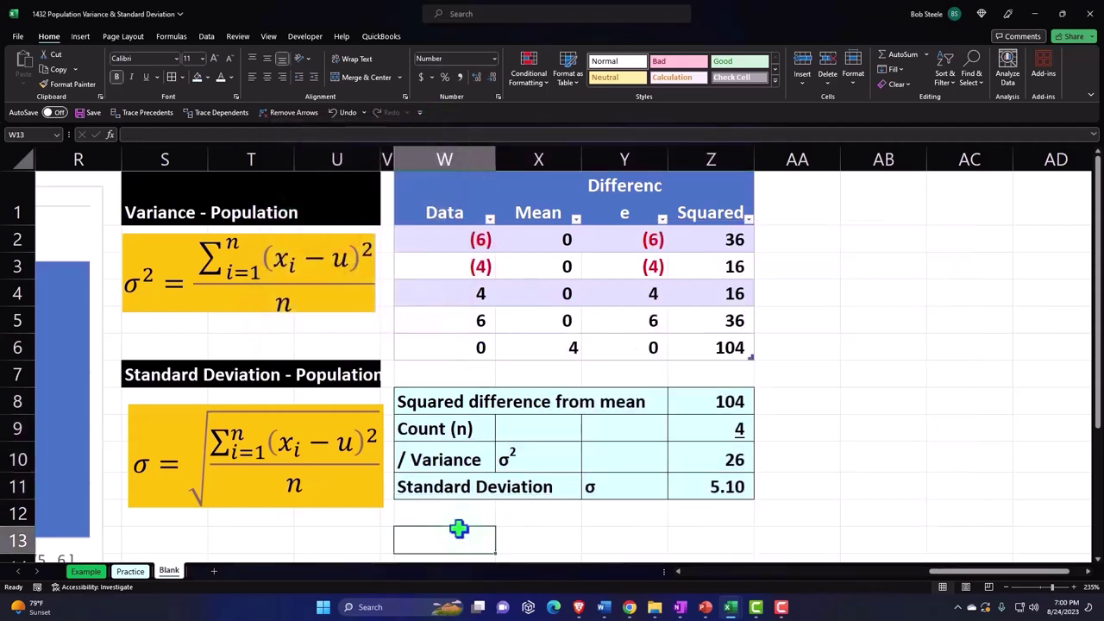
Label W13 'Population variance Excel' and widen column W to fit it
{"action": "scroll", "coordinate": [458, 529], "scroll_direction": "down", "scroll_amount": 1}
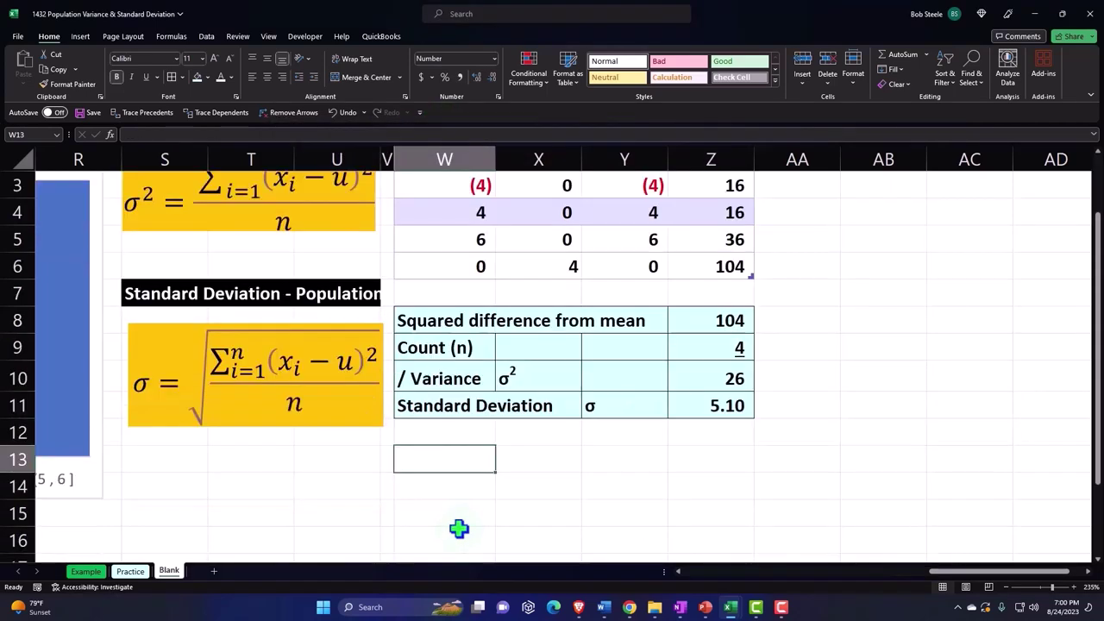
{"action": "type", "text": "Population variance Excel"}
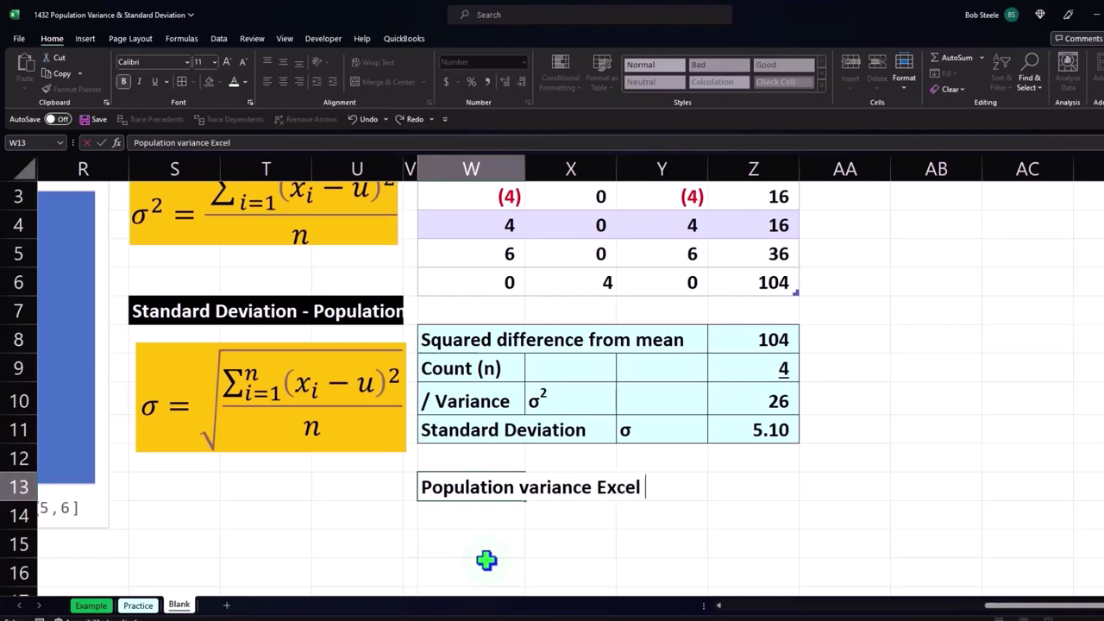
{"action": "key", "text": "Tab"}
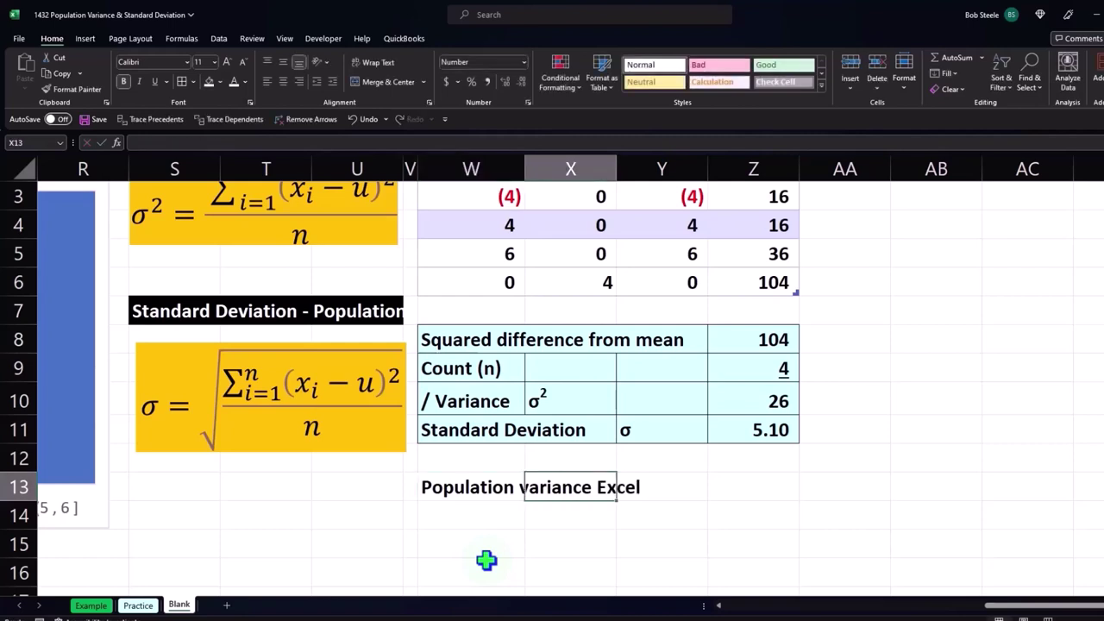
{"action": "key", "text": "Tab"}
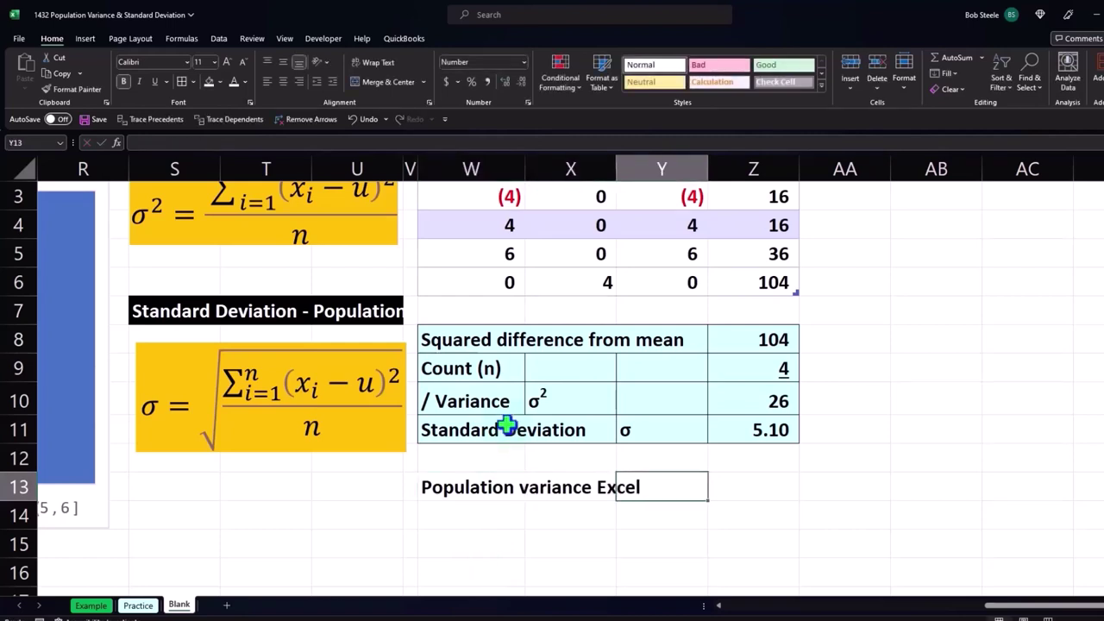
{"action": "left_click_drag", "start_coordinate": [528, 168], "coordinate": [563, 168]}
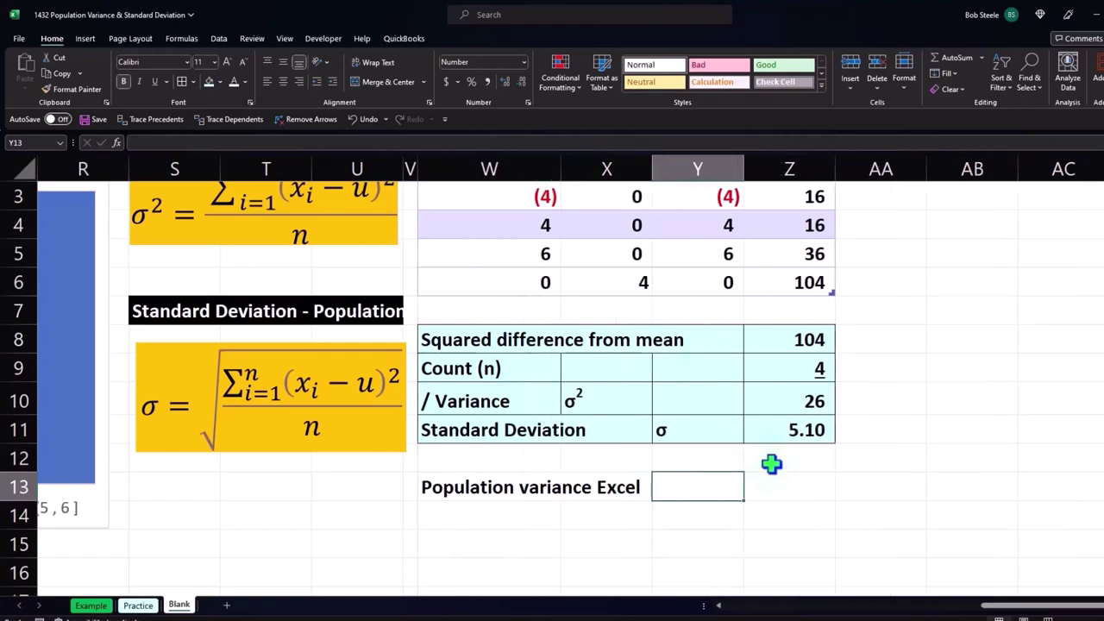
Copy the σ² symbol from X10 into Y13 and start typing =va in Z13
{"action": "left_click", "coordinate": [617, 394]}
{"action": "key", "text": "ctrl+c"}
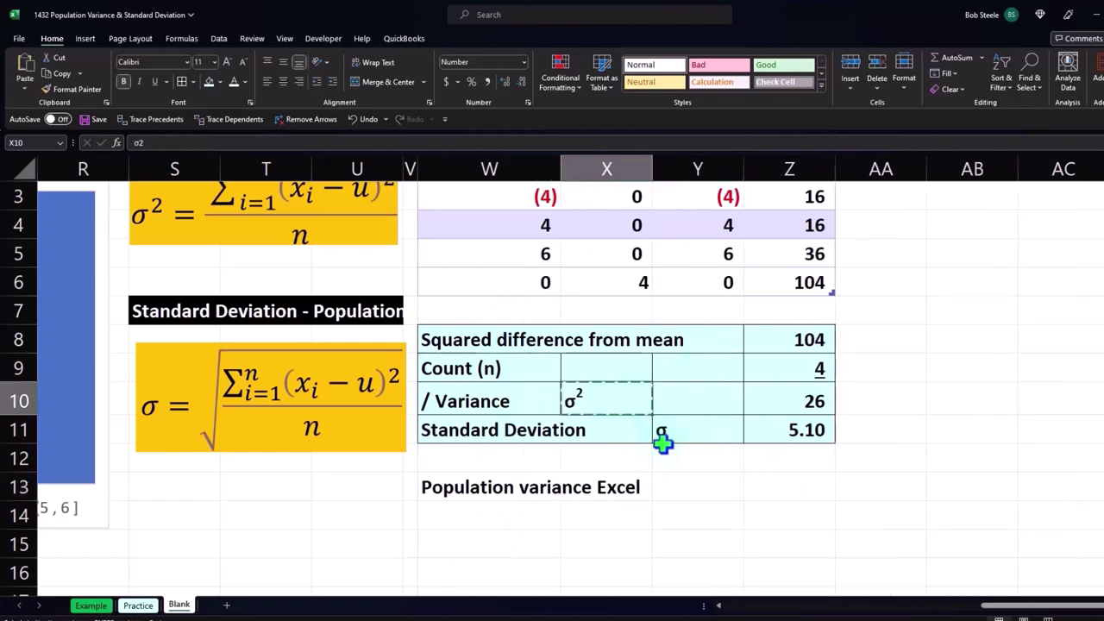
{"action": "left_click", "coordinate": [698, 485]}
{"action": "key", "text": "ctrl+v"}
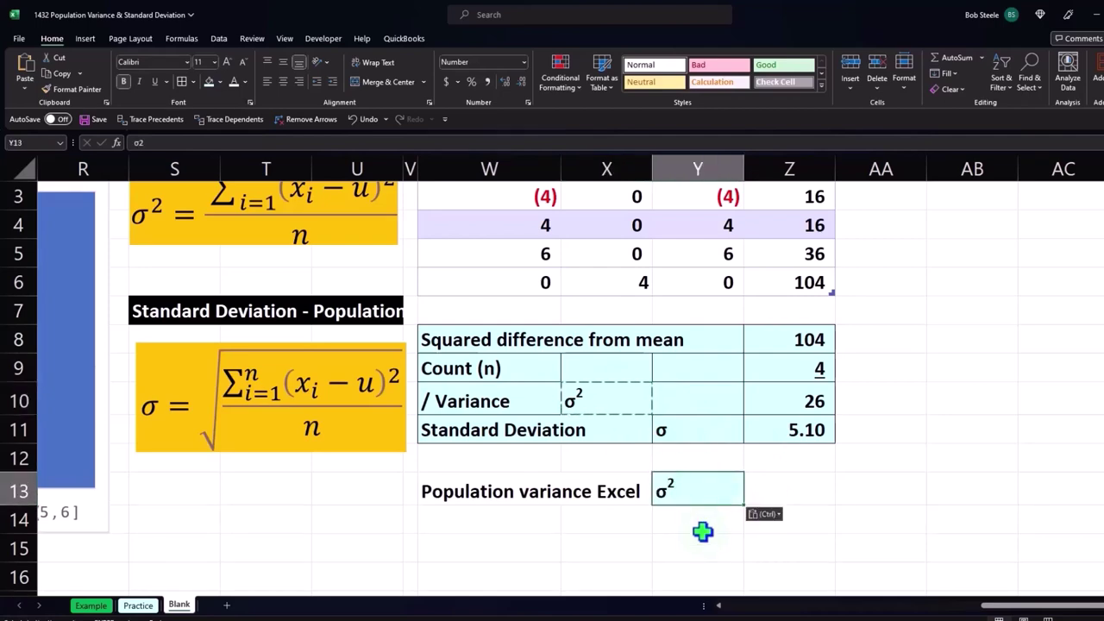
{"action": "key", "text": "Right"}
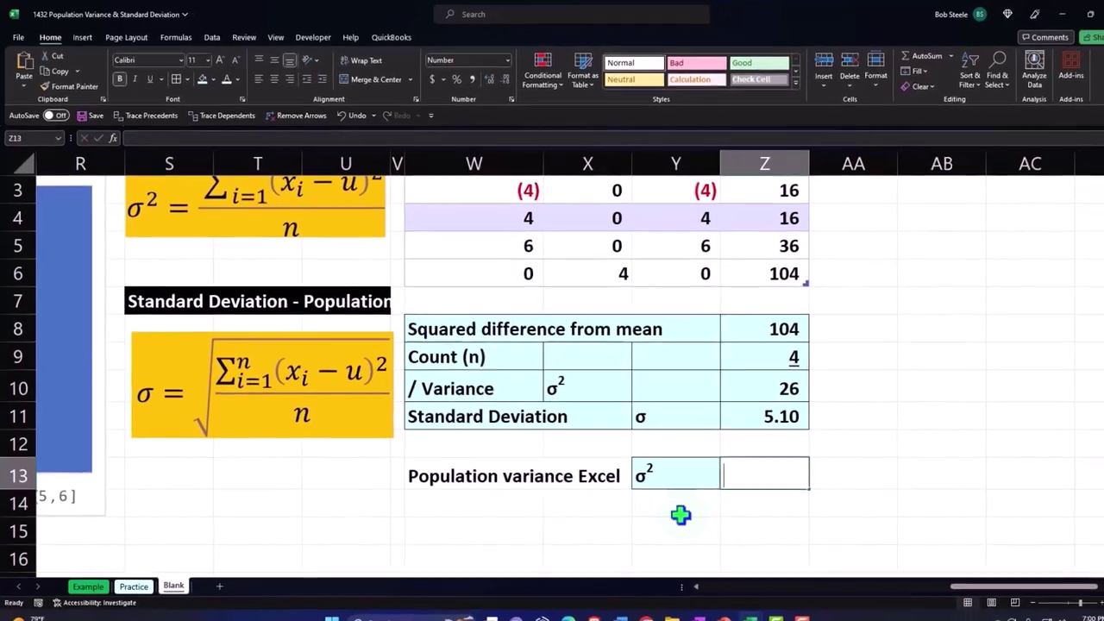
{"action": "type", "text": "=va"}
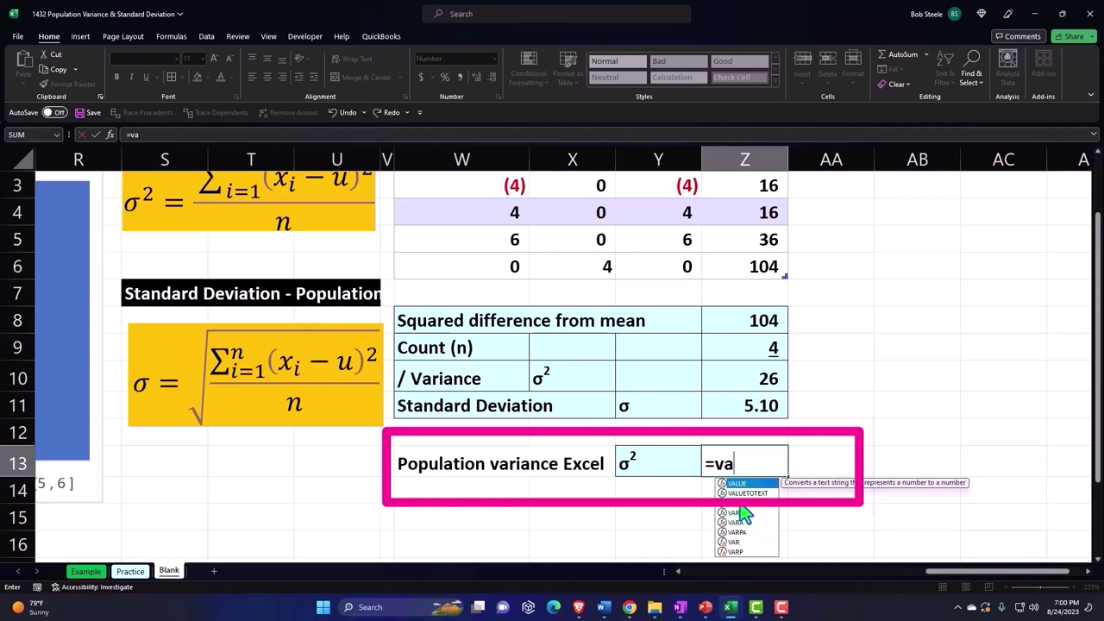
Complete =VAR.P(Table19[Data]) in Z13, returning 26, and compare it with the manual variance in Z10
{"action": "double_click", "coordinate": [737, 513]}
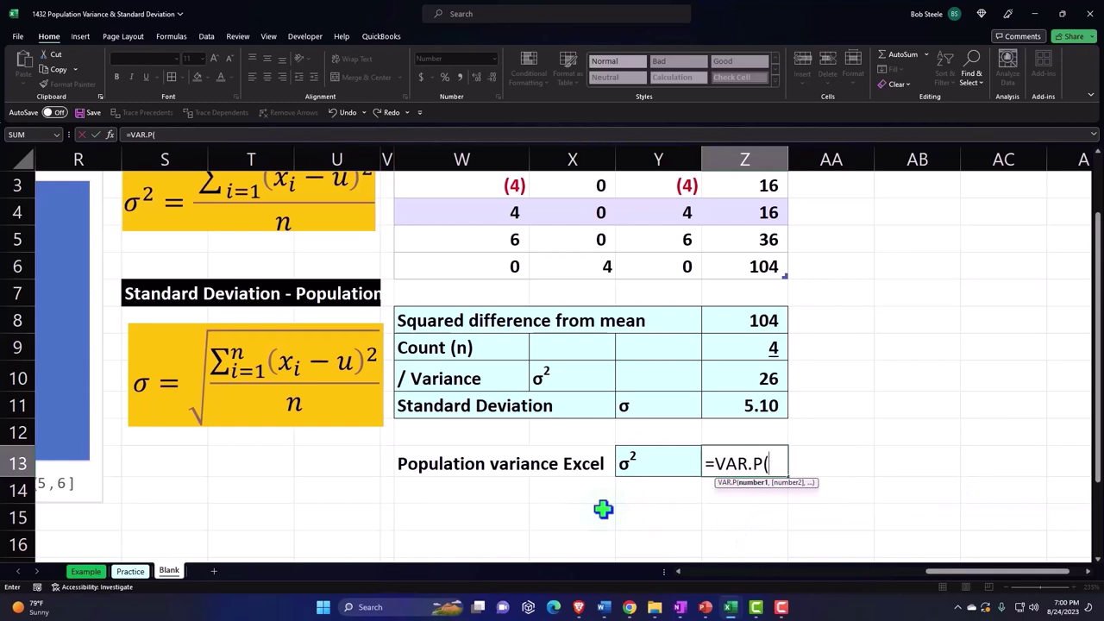
{"action": "scroll", "coordinate": [602, 509], "scroll_direction": "up", "scroll_amount": 1}
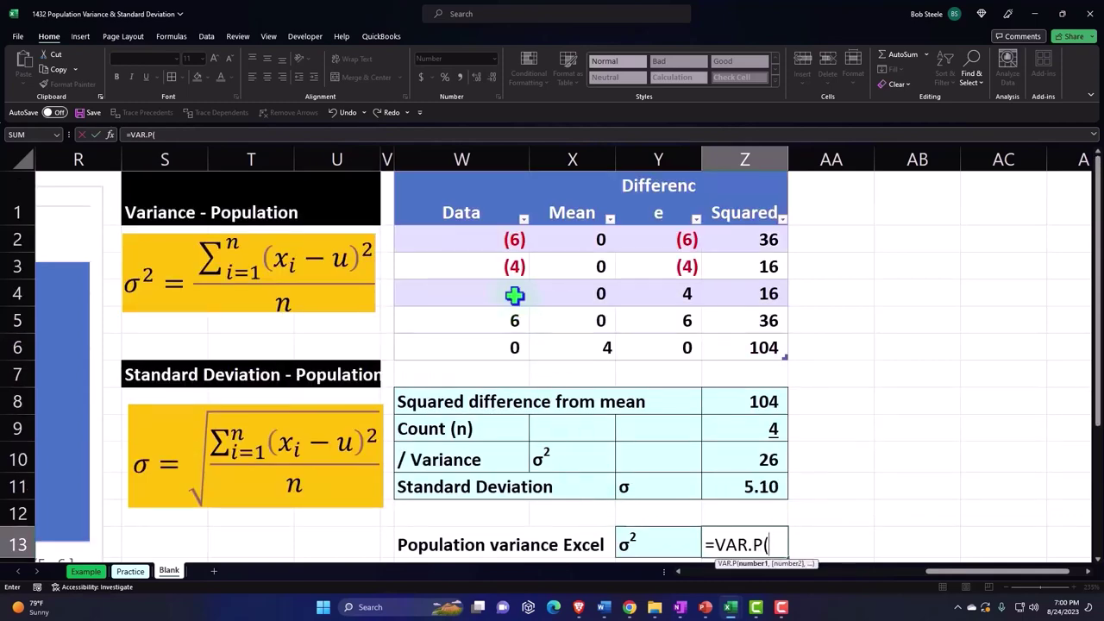
{"action": "left_click", "coordinate": [469, 174]}
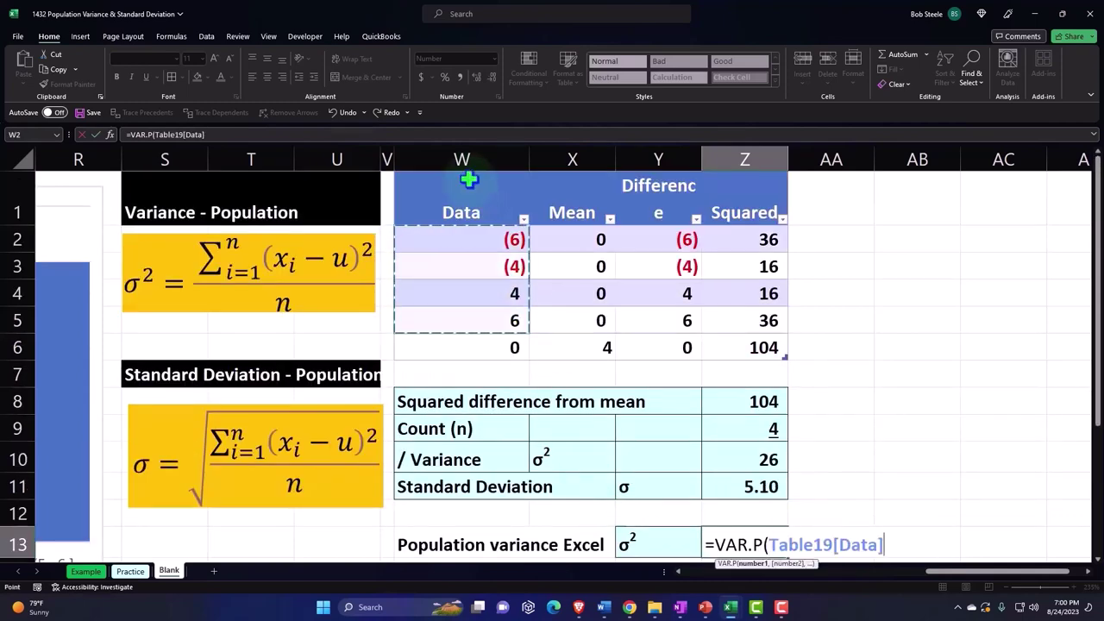
{"action": "key", "text": "Return"}
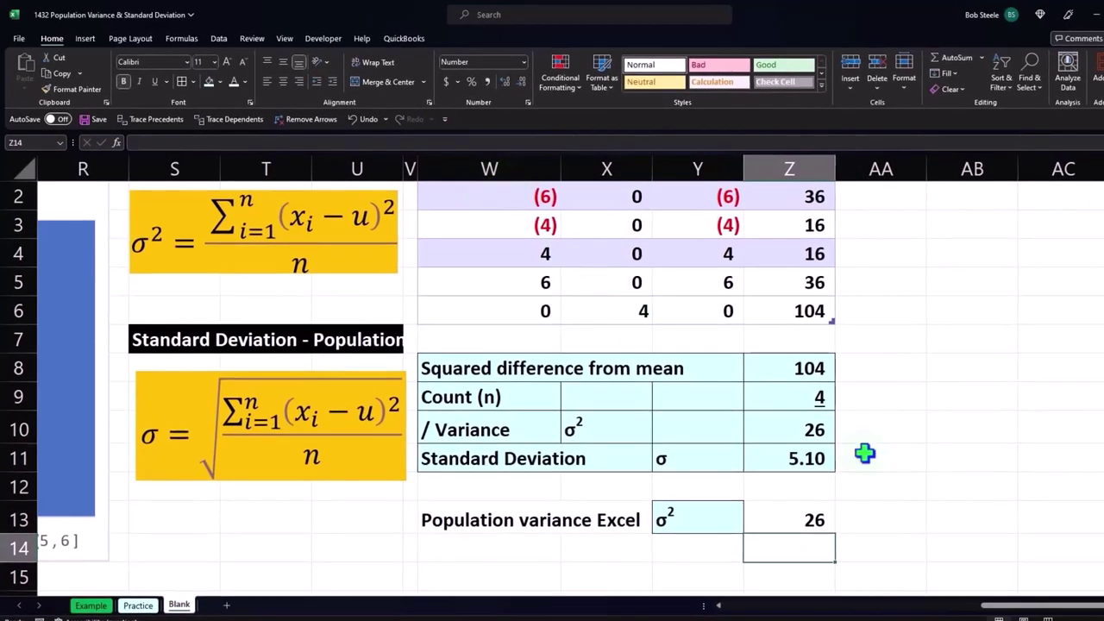
{"action": "left_click", "coordinate": [823, 431]}
Shade W13:Z13 light blue and type 'Population Standard Deviation' in W14
{"action": "left_click_drag", "start_coordinate": [509, 521], "coordinate": [744, 509]}
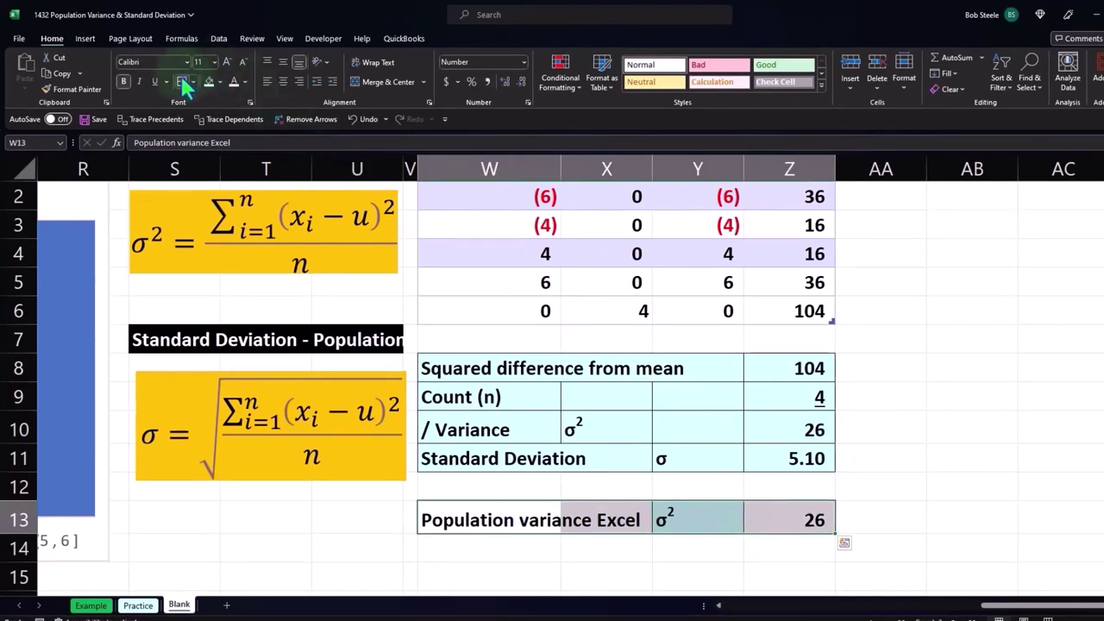
{"action": "left_click", "coordinate": [208, 83]}
{"action": "left_click", "coordinate": [469, 544]}
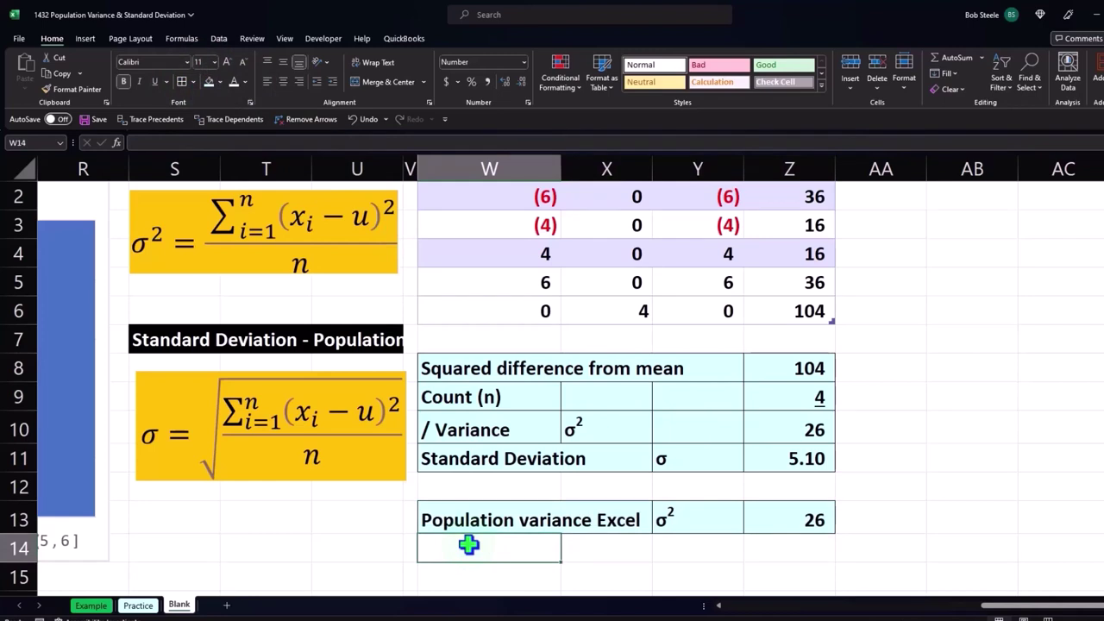
{"action": "type", "text": "Populatio"}
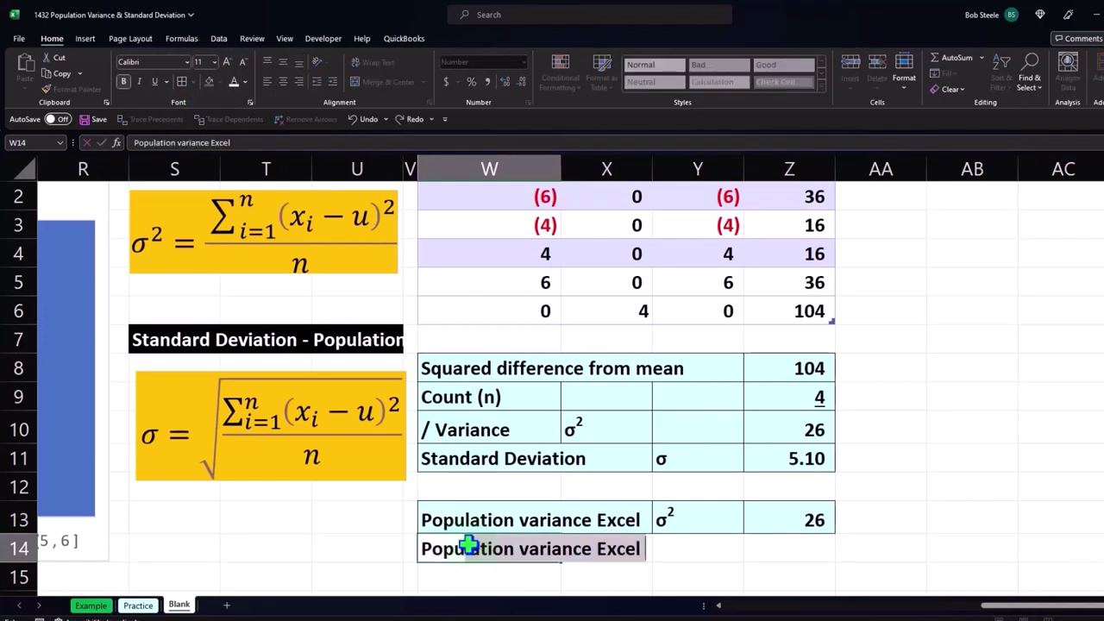
{"action": "type", "text": "n Sta"}
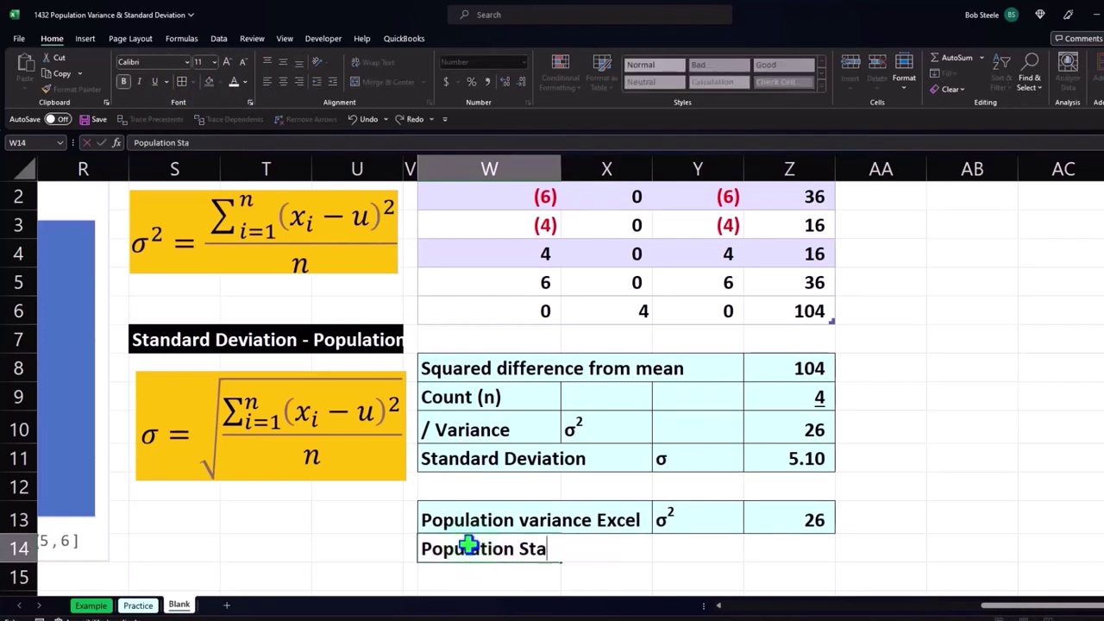
{"action": "type", "text": "ndard De"}
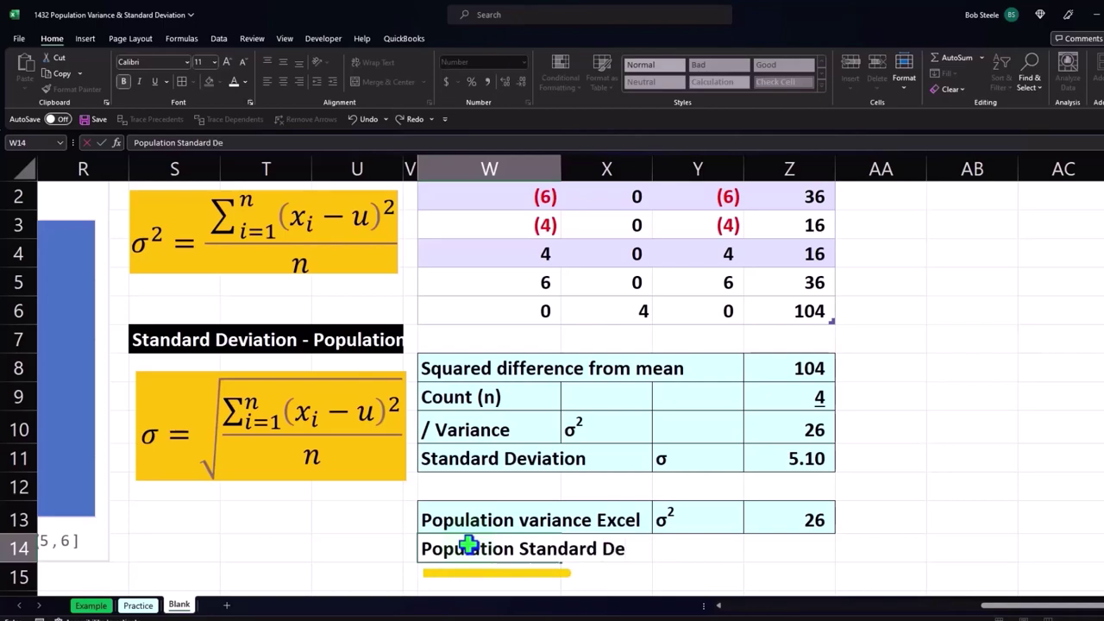
{"action": "type", "text": "viation"}
Copy the σ symbol from Y11 into Y14 beside the new label
{"action": "key", "text": "Tab"}
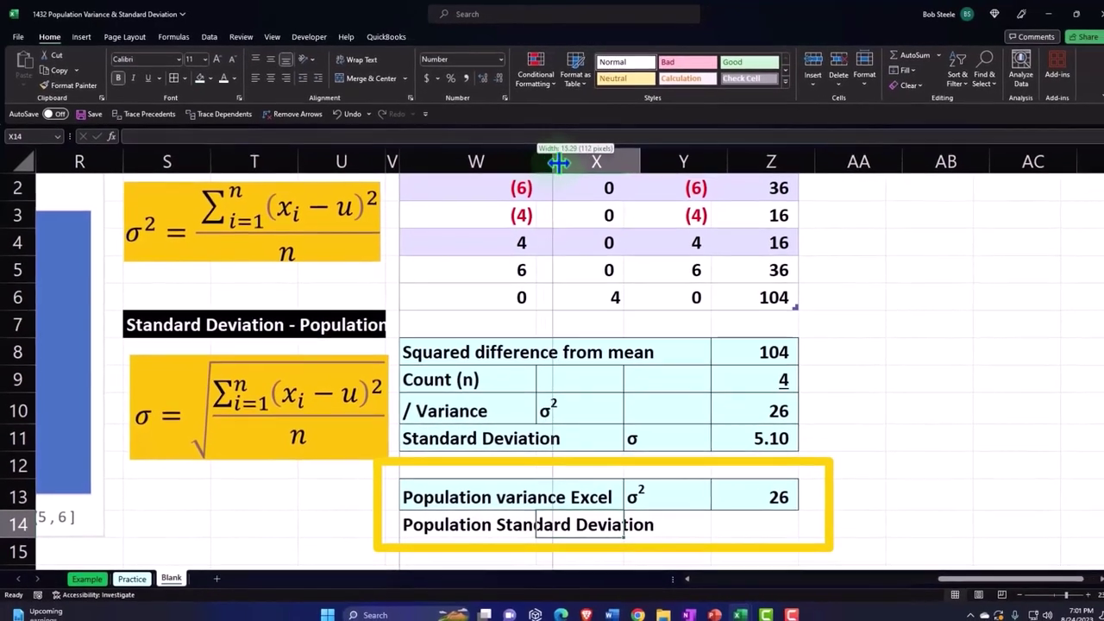
{"action": "left_click", "coordinate": [683, 440]}
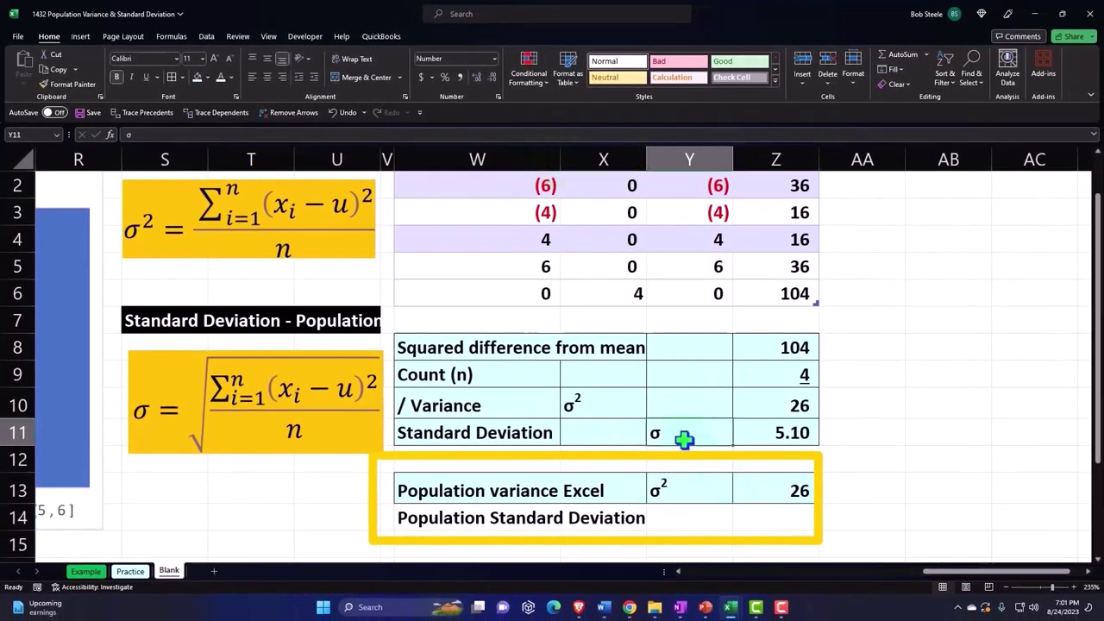
{"action": "key", "text": "ctrl+c"}
{"action": "left_click", "coordinate": [704, 516]}
{"action": "key", "text": "ctrl+v"}
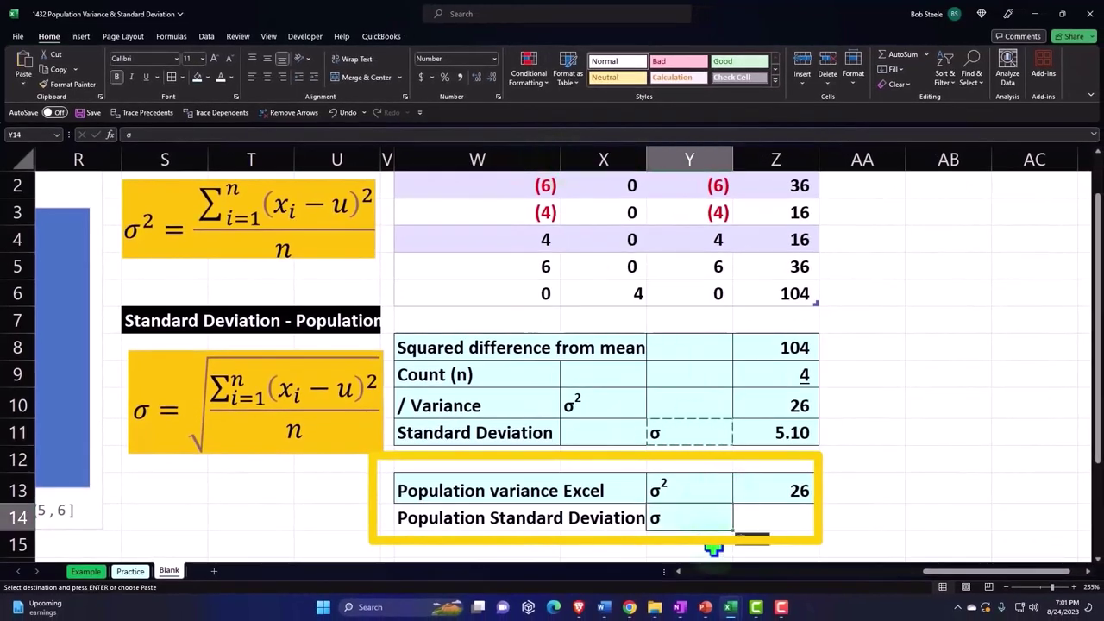
Enter =STDEV.P(Table19[Data]) in Z14, shown as 5.10, then select rows W13:Z14
{"action": "left_click", "coordinate": [792, 516]}
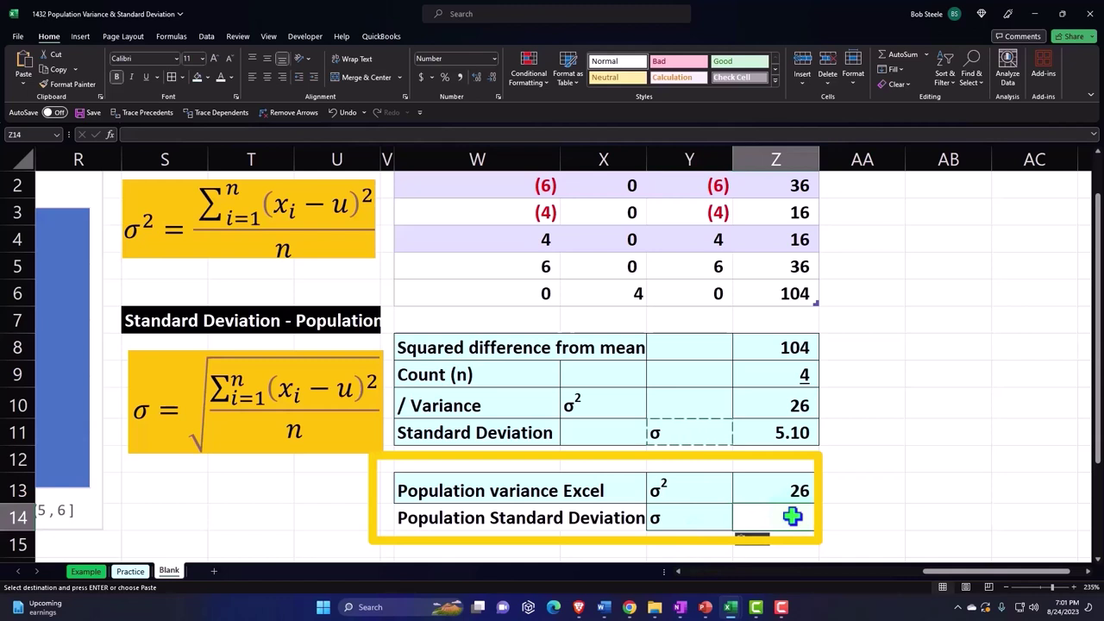
{"action": "type", "text": "=s"}
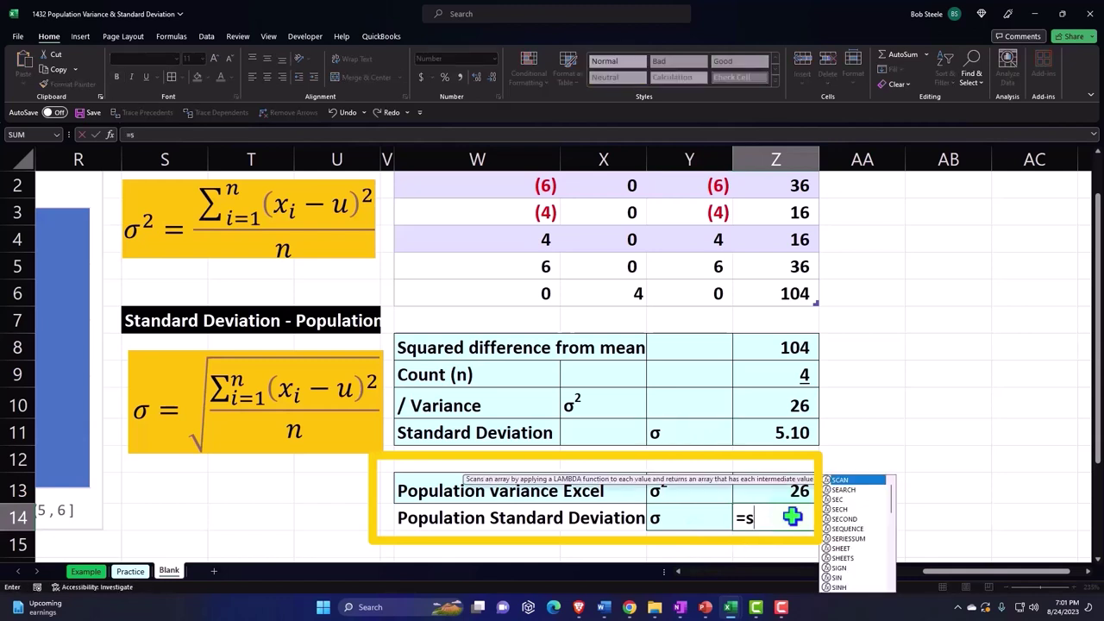
{"action": "type", "text": "t"}
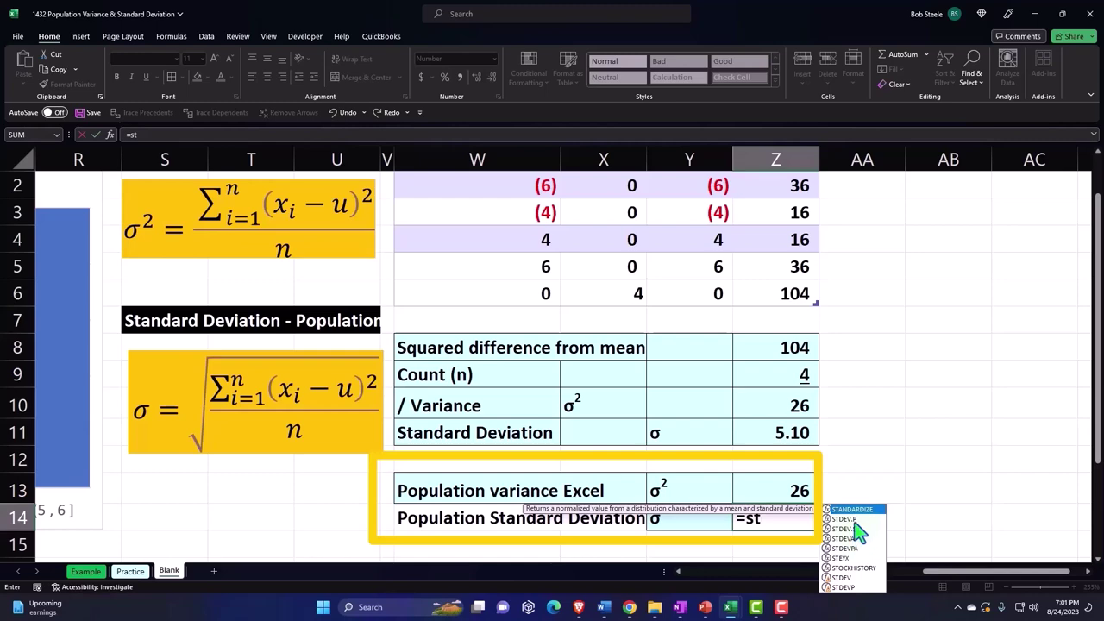
{"action": "double_click", "coordinate": [855, 520]}
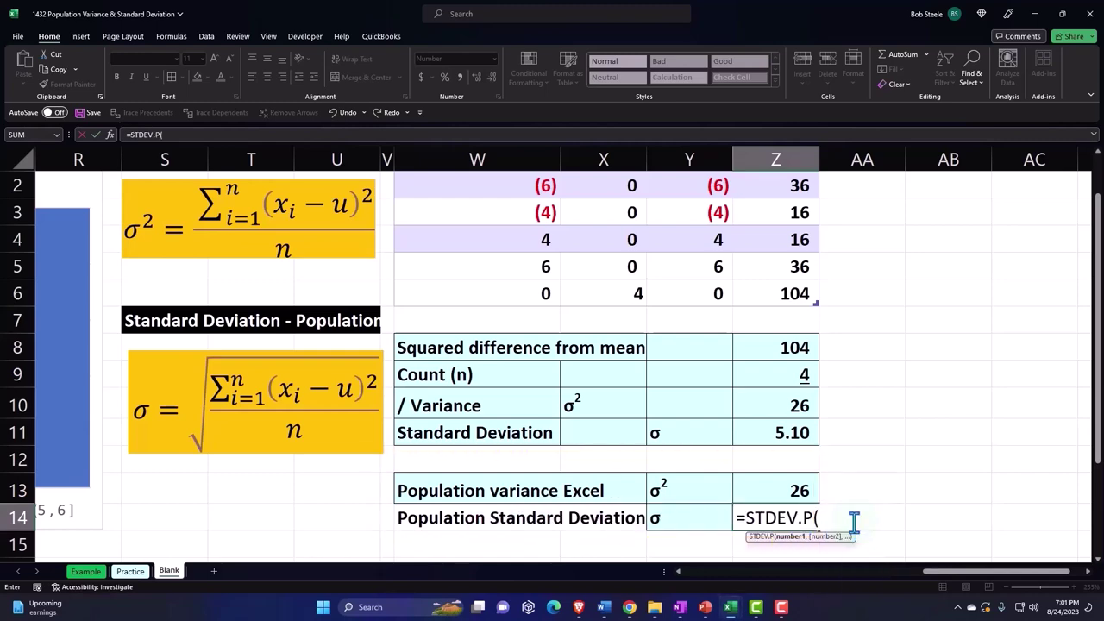
{"action": "scroll", "coordinate": [538, 316], "scroll_direction": "up", "scroll_amount": 1}
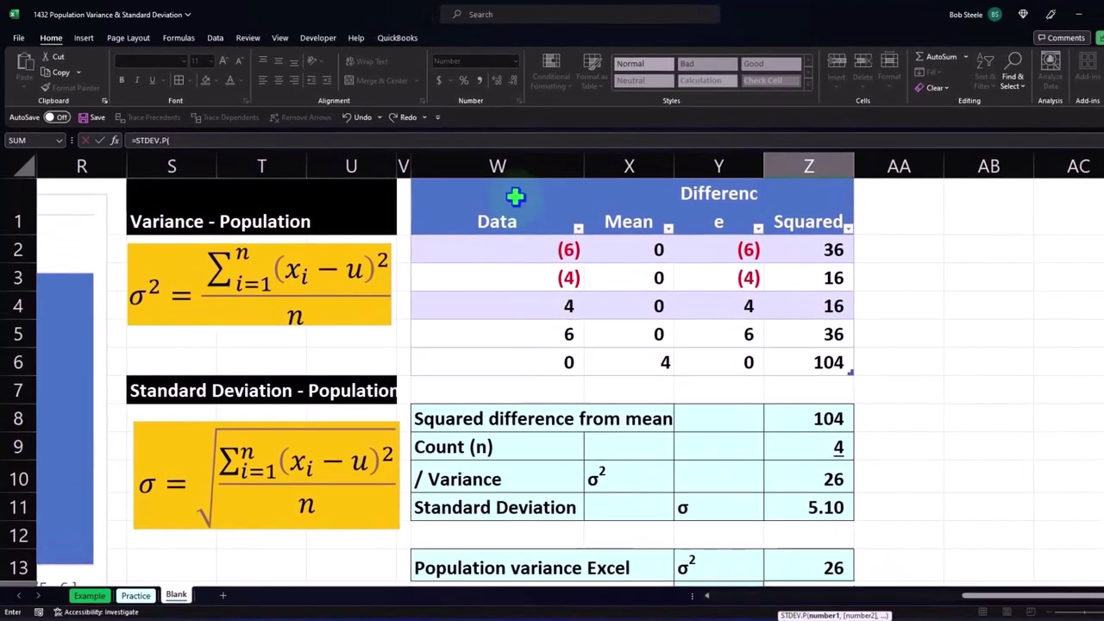
{"action": "left_click", "coordinate": [515, 181]}
{"action": "key", "text": "Return"}
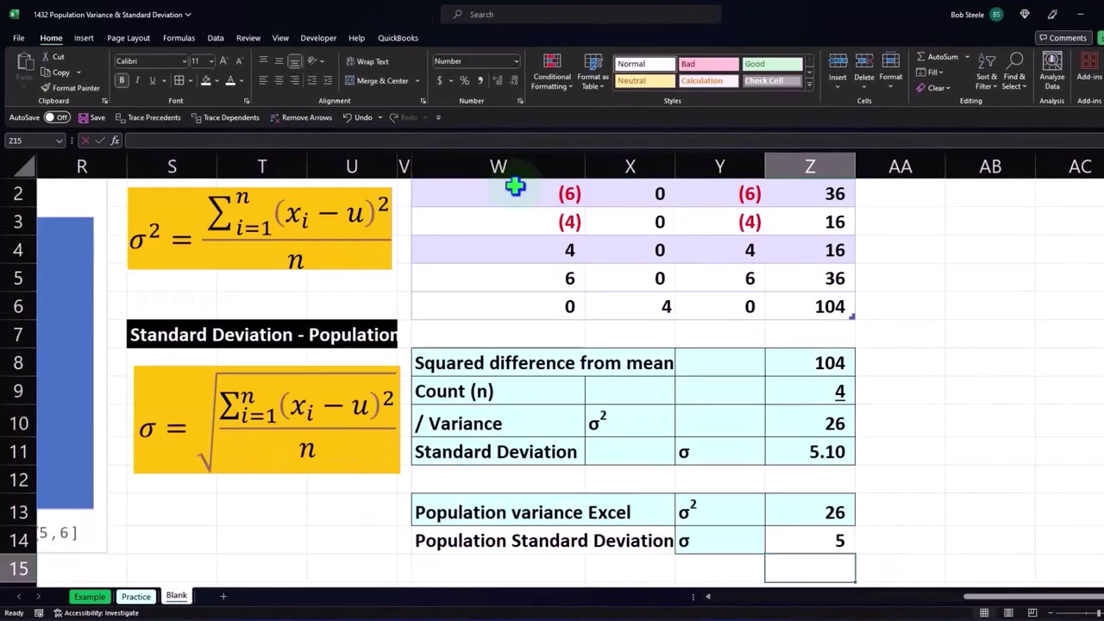
{"action": "left_click", "coordinate": [815, 535]}
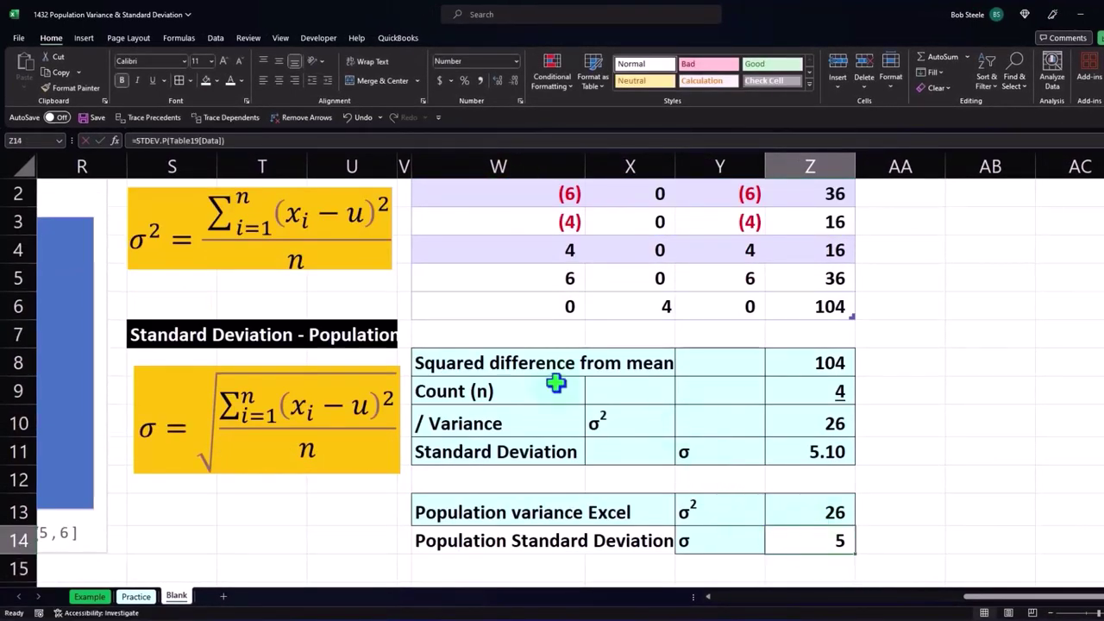
{"action": "left_click", "coordinate": [497, 80]}
{"action": "left_click", "coordinate": [498, 79]}
{"action": "left_click_drag", "start_coordinate": [510, 512], "coordinate": [777, 538]}
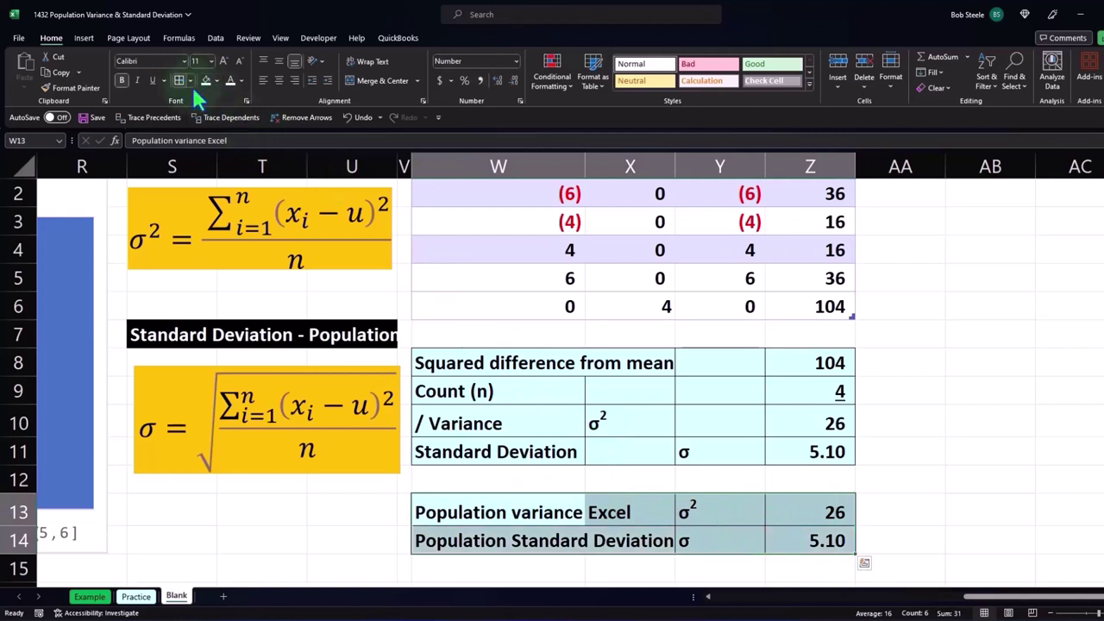
{"action": "scroll", "coordinate": [604, 313], "scroll_direction": "down", "scroll_amount": 1}
{"action": "left_click", "coordinate": [488, 515]}
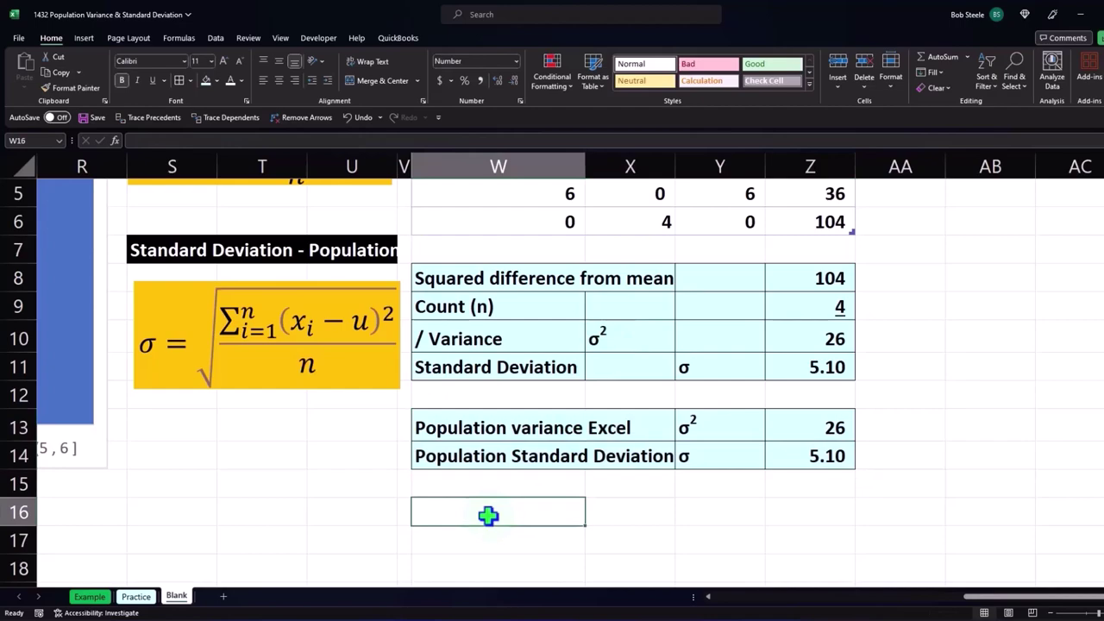
Label W16 'Sample Variance Excel' and enter =VAR.S(Table19[Data]) in Z16, showing 34.67
{"action": "type", "text": "Sample"}
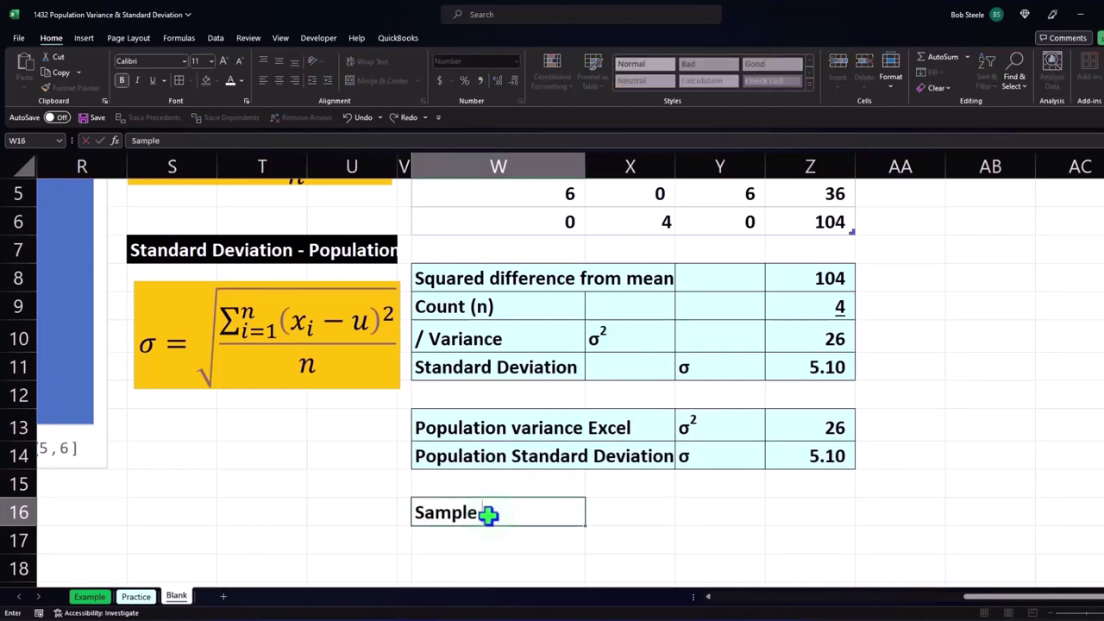
{"action": "type", "text": " Variance E"}
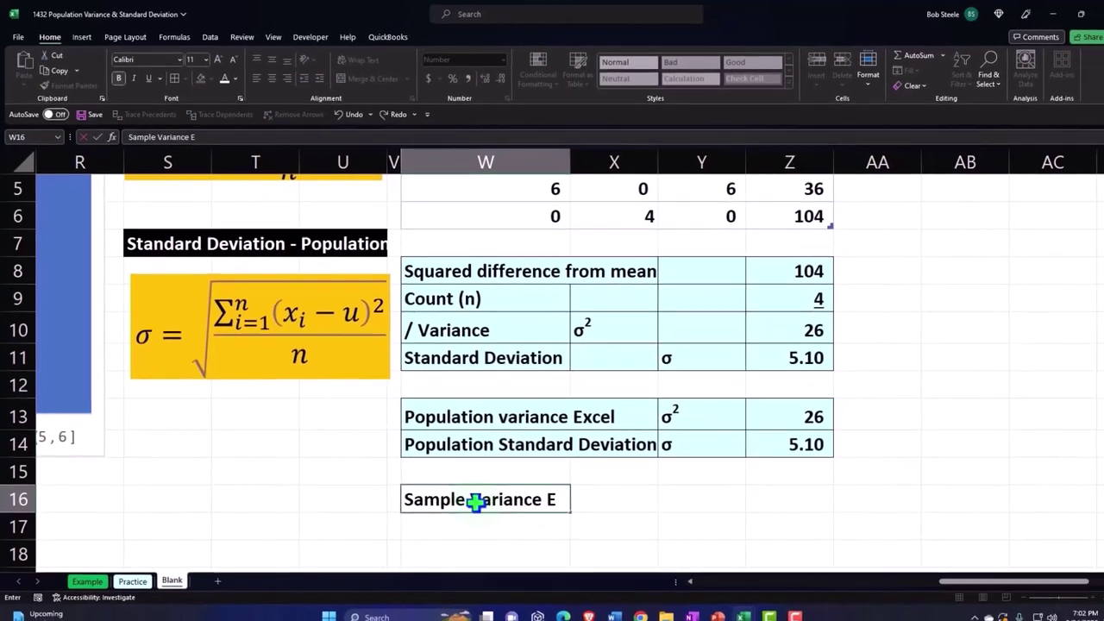
{"action": "type", "text": "xcel"}
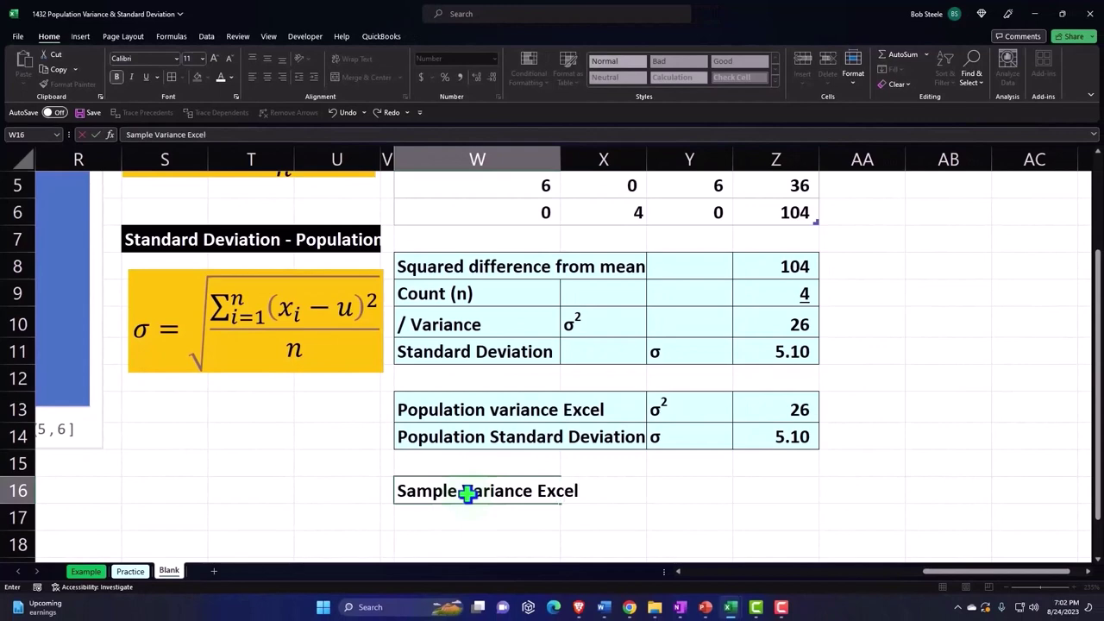
{"action": "key", "text": "Right"}
{"action": "key", "text": "Right"}
{"action": "key", "text": "Right"}
{"action": "type", "text": "="}
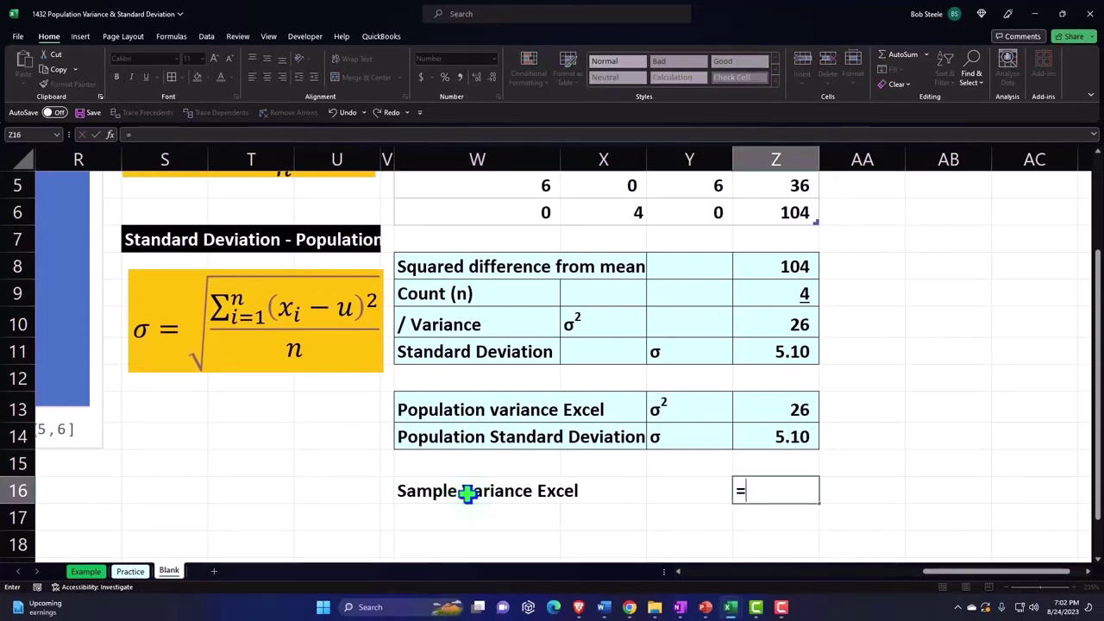
{"action": "type", "text": "va"}
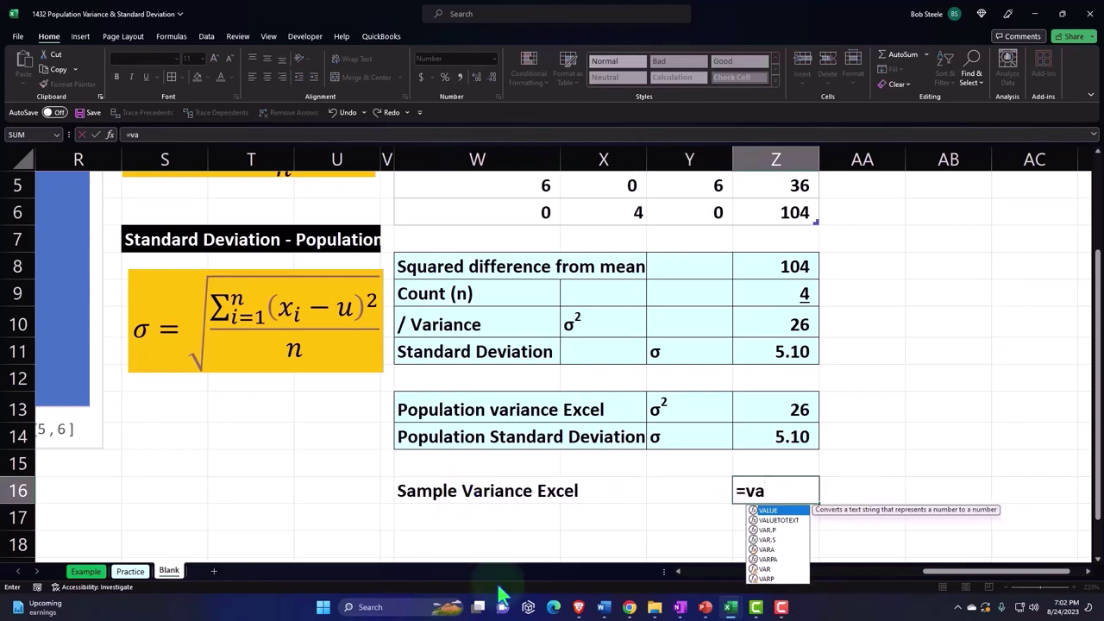
{"action": "double_click", "coordinate": [770, 540]}
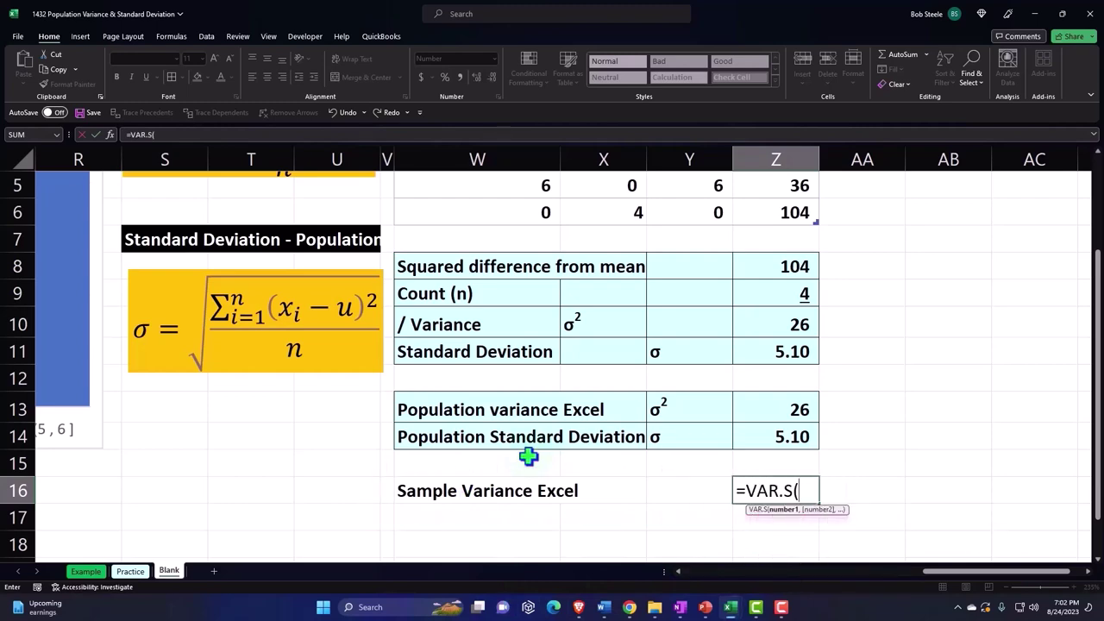
{"action": "scroll", "coordinate": [529, 457], "scroll_direction": "up", "scroll_amount": 2}
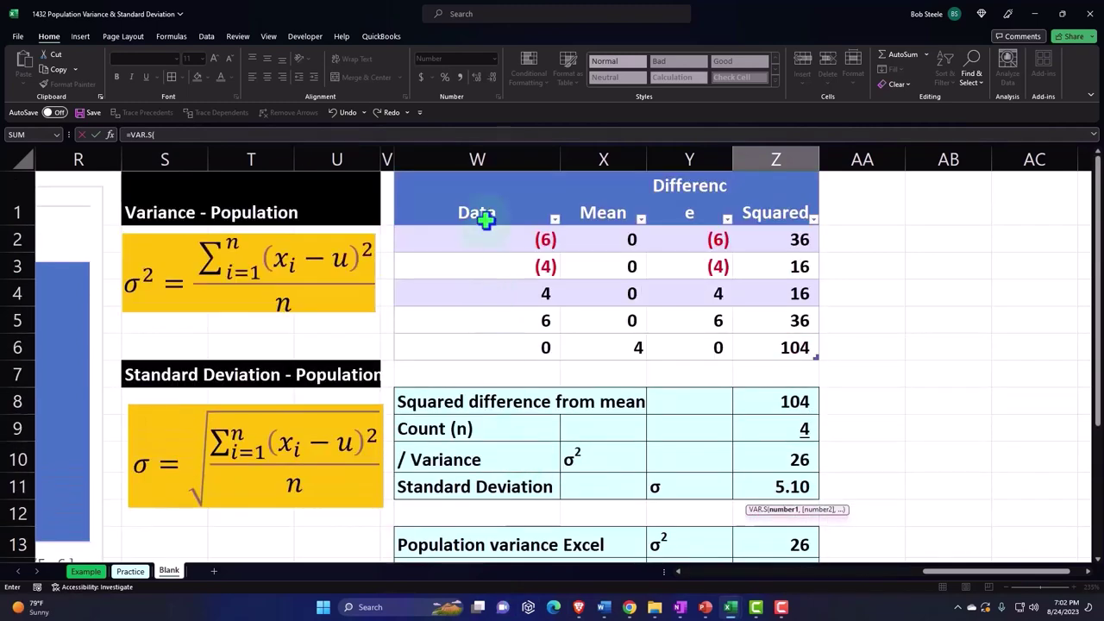
{"action": "left_click", "coordinate": [483, 179]}
{"action": "key", "text": "Return"}
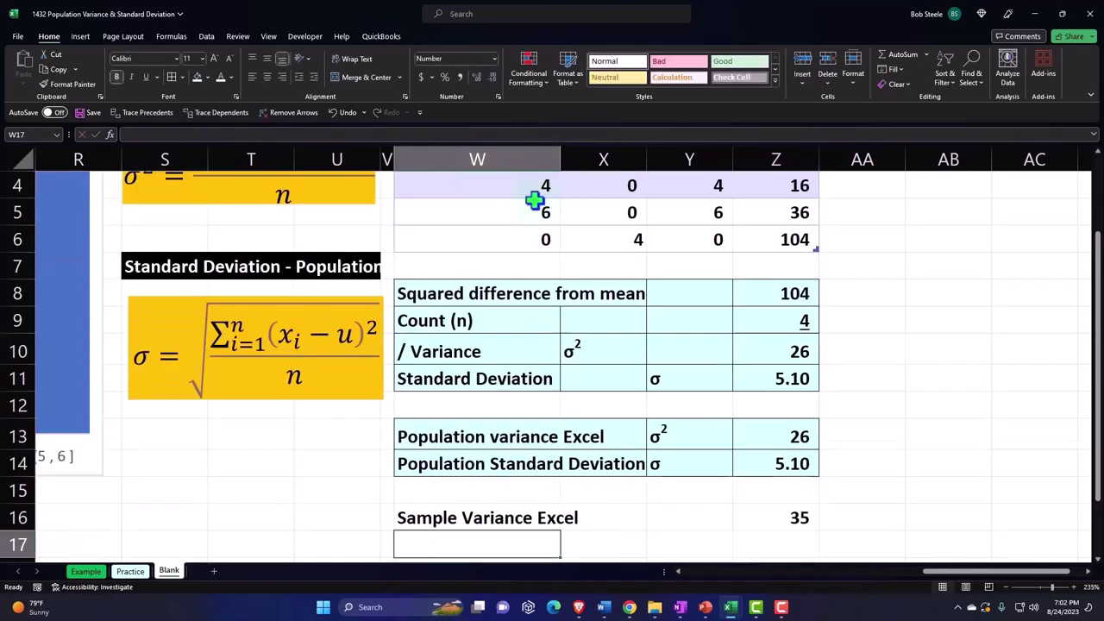
{"action": "left_click", "coordinate": [772, 522]}
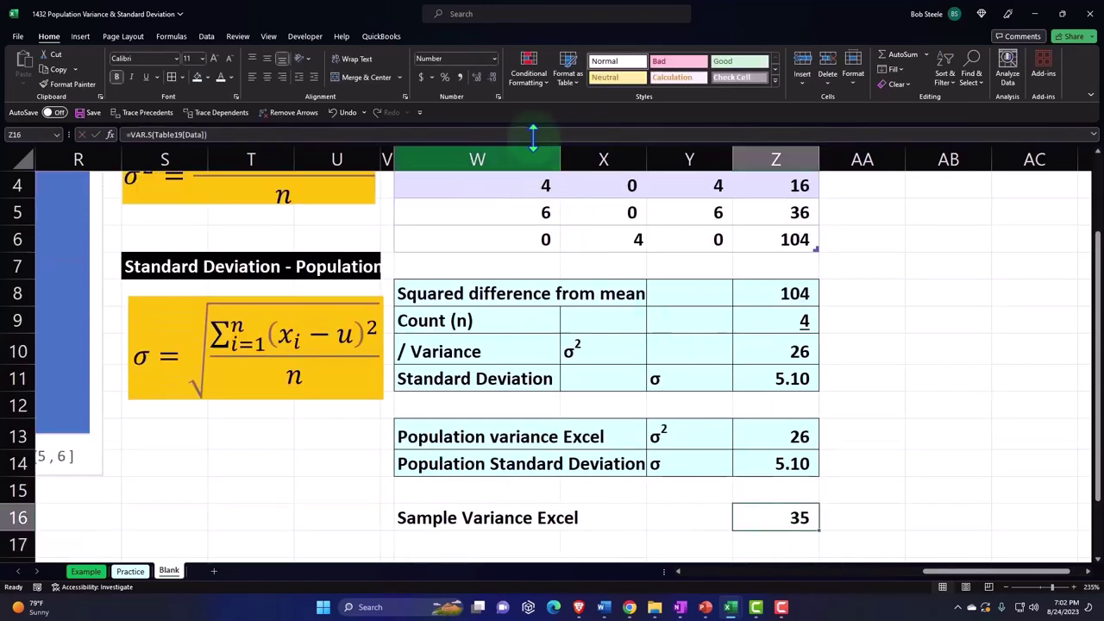
{"action": "left_click", "coordinate": [476, 76]}
{"action": "left_click", "coordinate": [476, 76]}
Format the population variance in Z13 to two decimals so it reads 26.00
{"action": "left_click", "coordinate": [781, 448]}
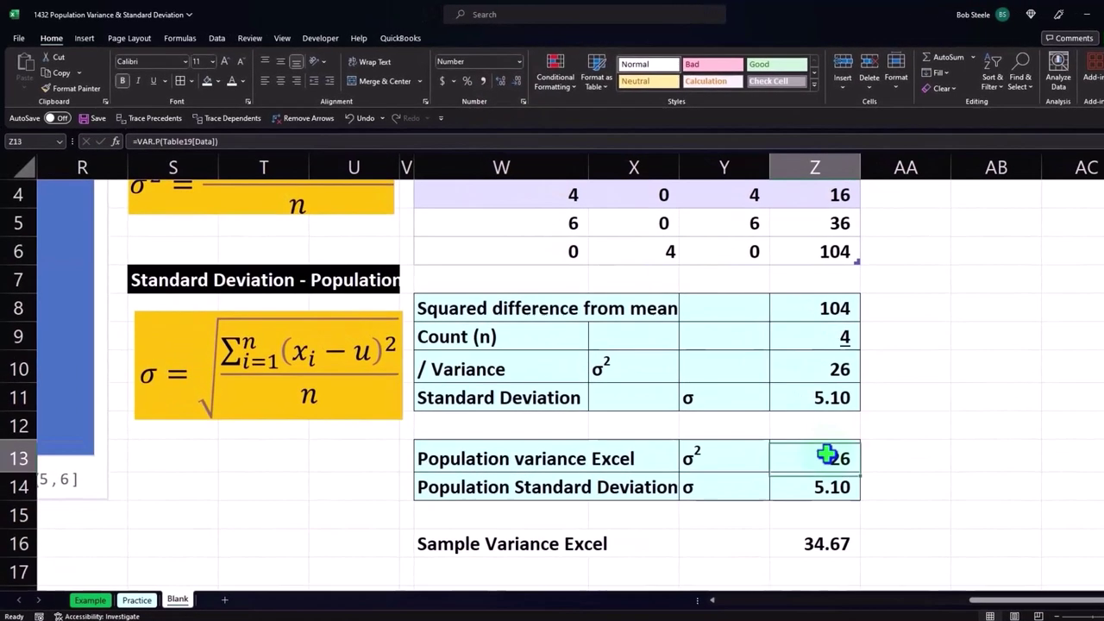
{"action": "left_click", "coordinate": [487, 79]}
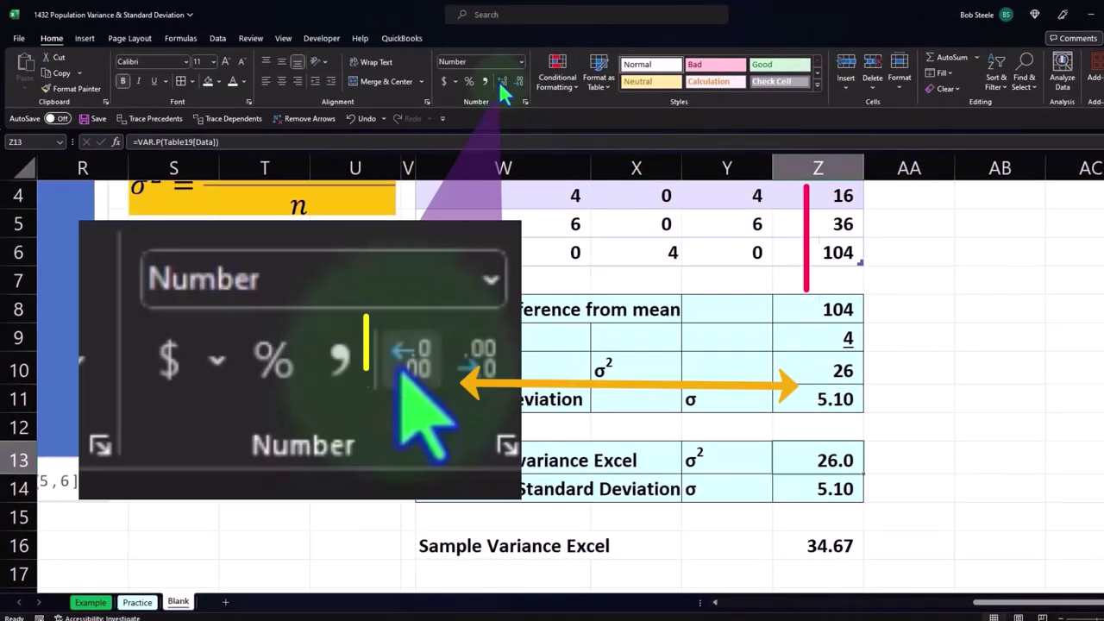
{"action": "left_click", "coordinate": [502, 82]}
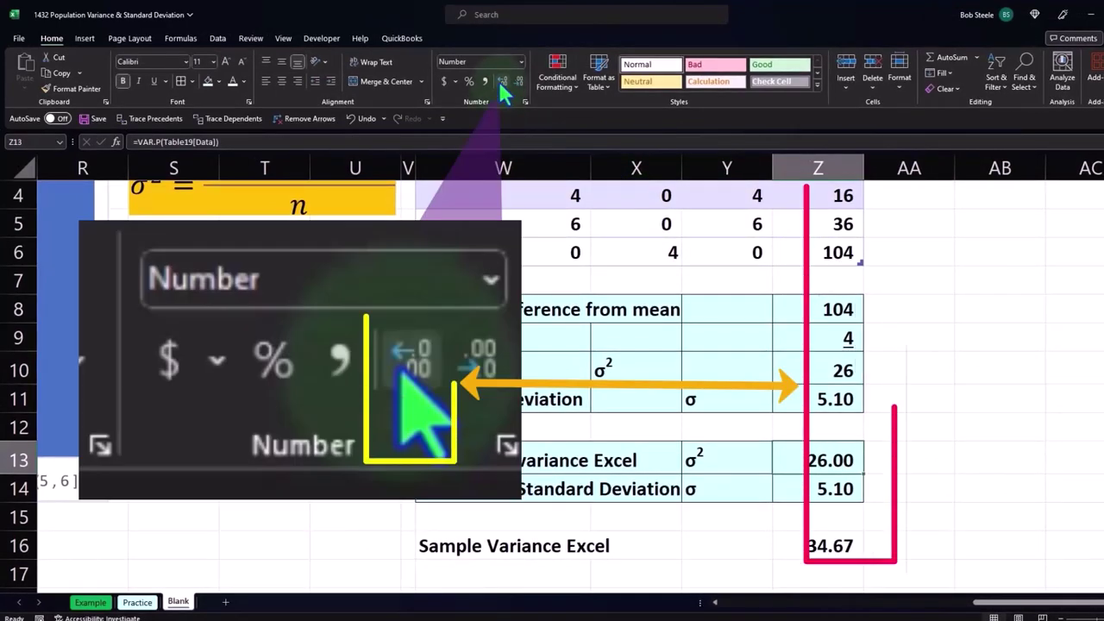
{"action": "left_click", "coordinate": [499, 574]}
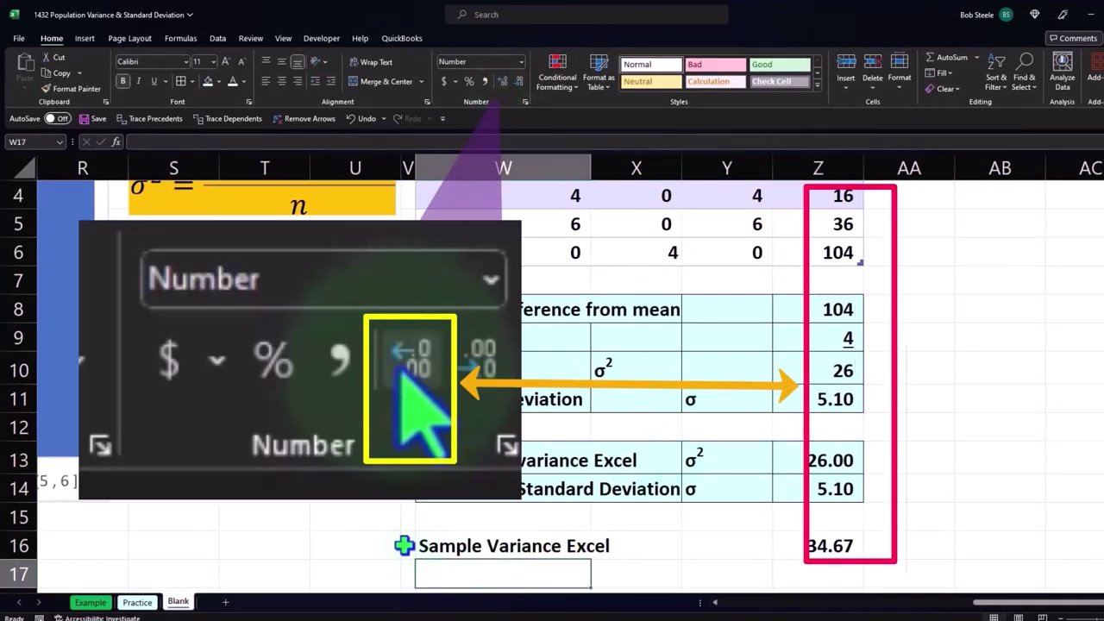
Label W17 'Sample Standard Deviation Excel' and enter =STDEV.S(Table19[Data]) in Z17, returning 5.89
{"action": "type", "text": "Sa"}
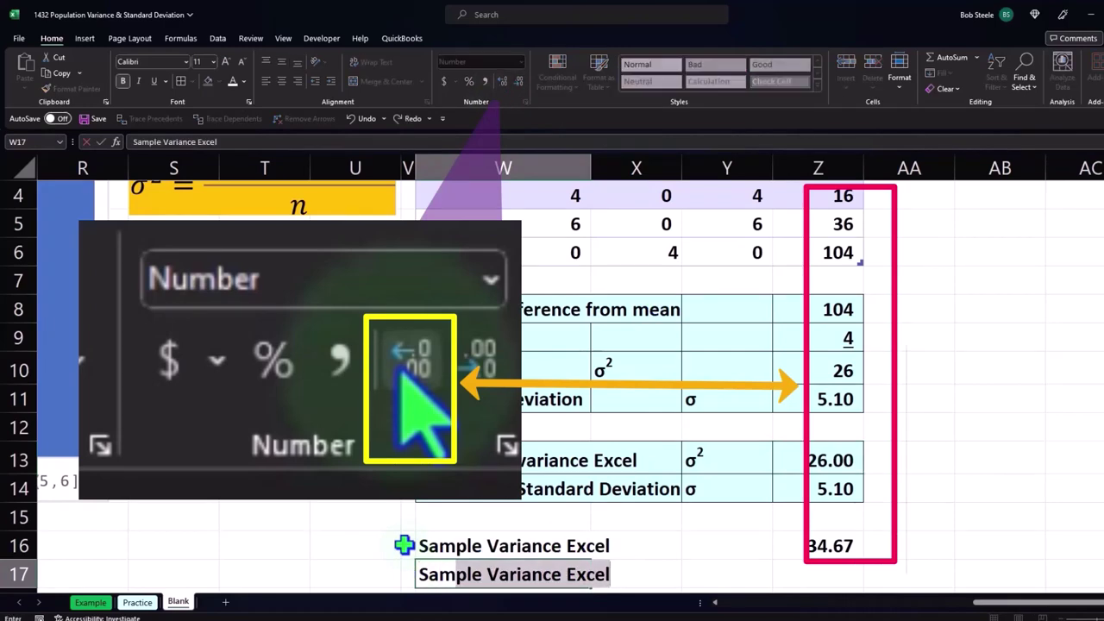
{"action": "type", "text": "mple Standard Devia"}
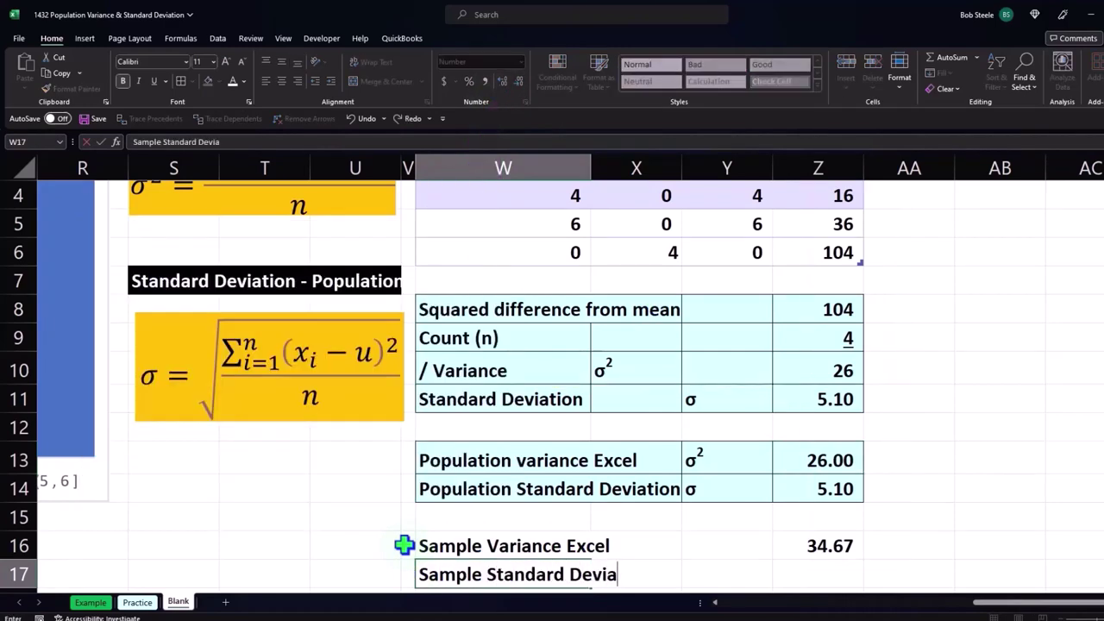
{"action": "type", "text": "l"}
{"action": "key", "text": "Tab"}
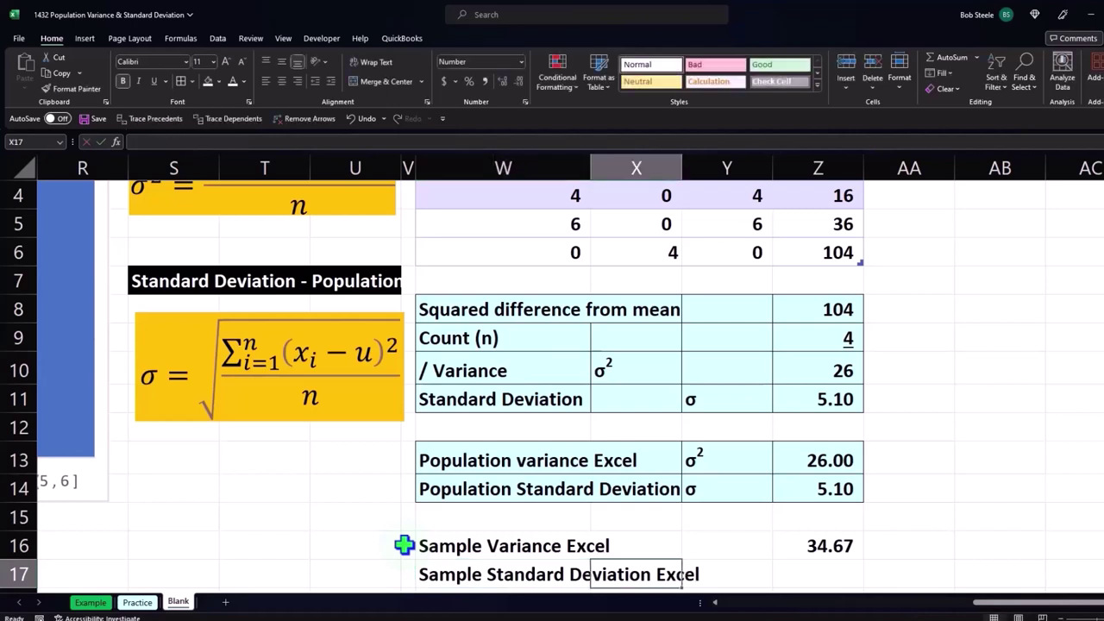
{"action": "key", "text": "Tab"}
{"action": "key", "text": "Tab"}
{"action": "type", "text": "="}
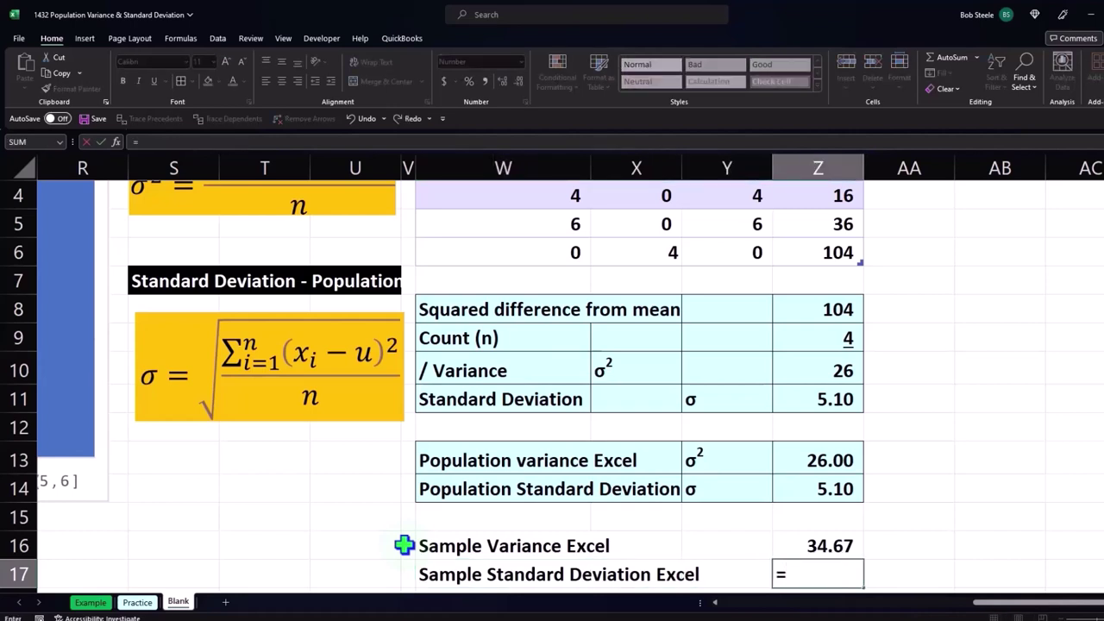
{"action": "type", "text": "st"}
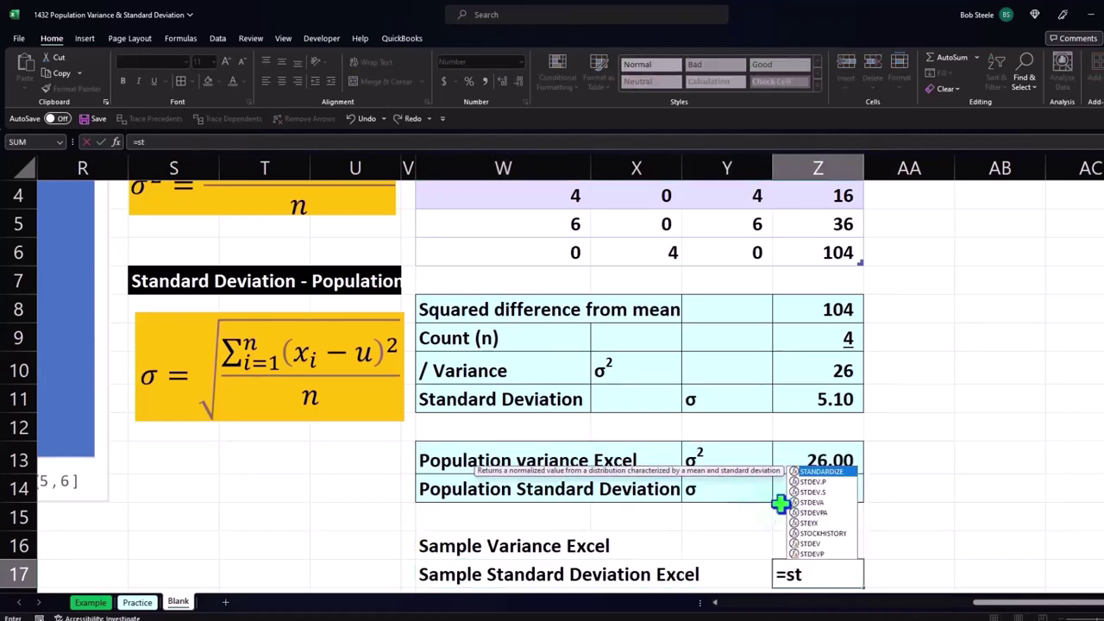
{"action": "double_click", "coordinate": [812, 492]}
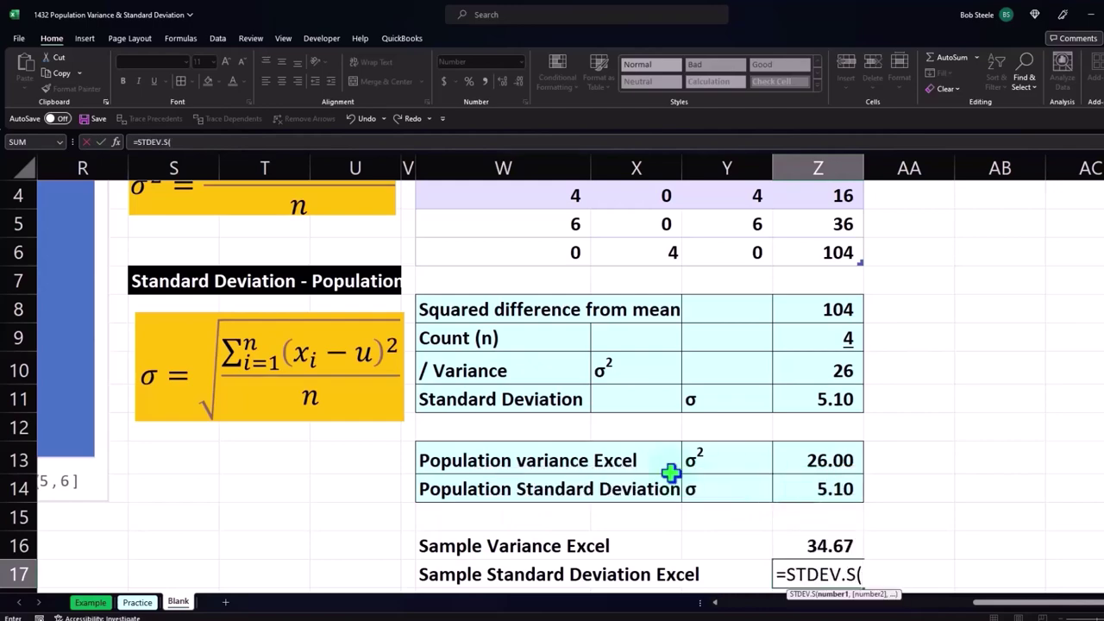
{"action": "scroll", "coordinate": [621, 388], "scroll_direction": "up", "scroll_amount": 2}
{"action": "left_click", "coordinate": [517, 191]}
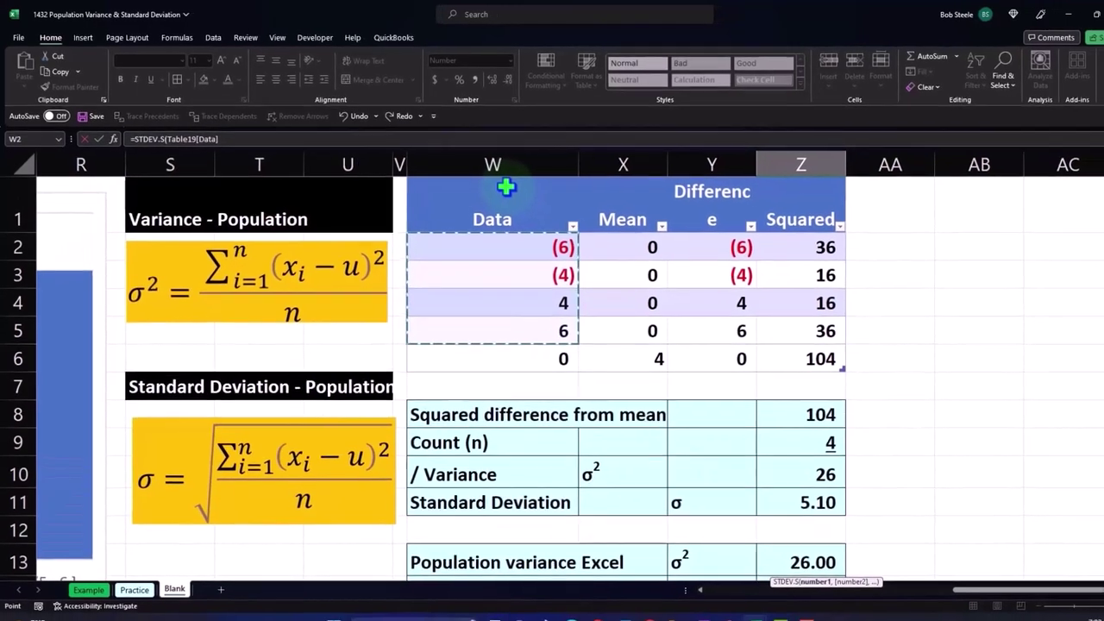
{"action": "key", "text": "Return"}
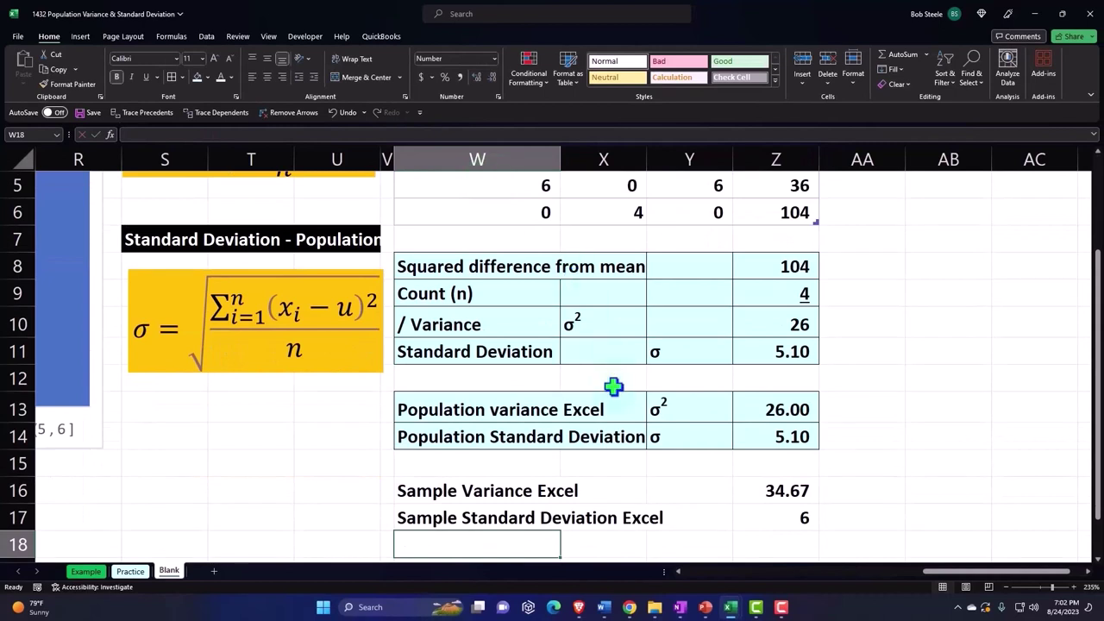
{"action": "left_click", "coordinate": [802, 518]}
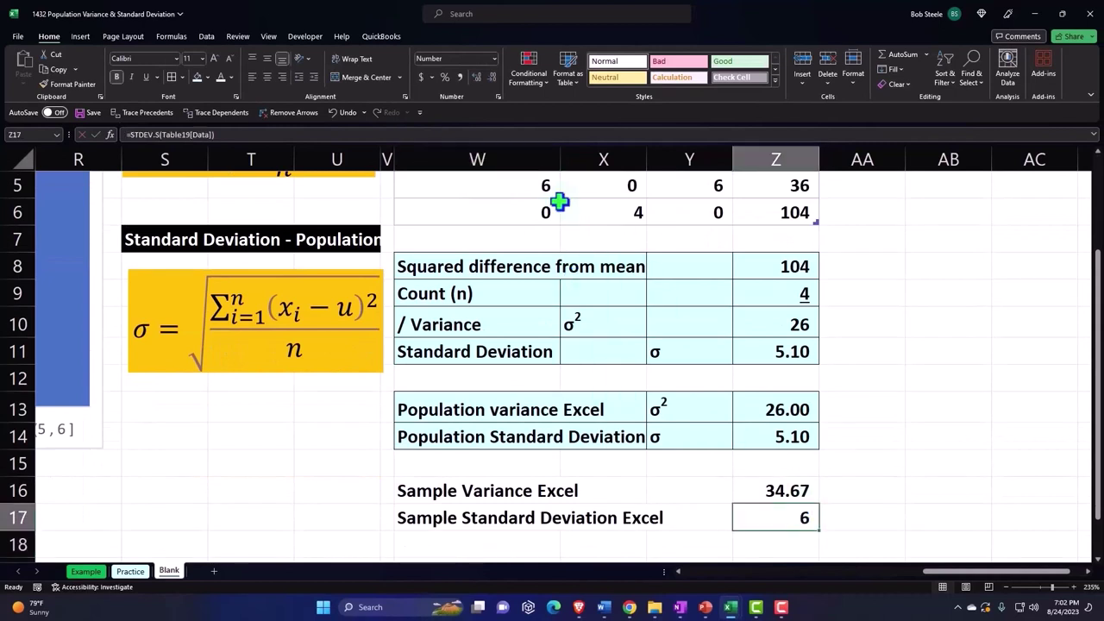
{"action": "left_click", "coordinate": [476, 76]}
{"action": "left_click", "coordinate": [475, 76]}
Fill the sample rows W16:Z17 with yellow from the Standard Colors
{"action": "left_click", "coordinate": [506, 493]}
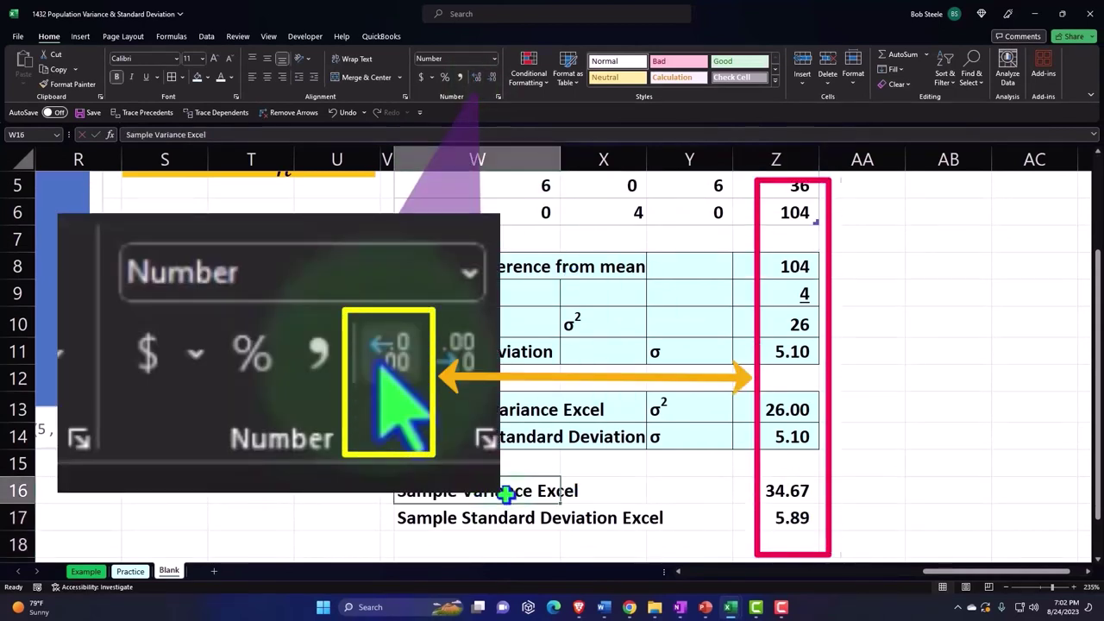
{"action": "left_click_drag", "start_coordinate": [506, 493], "coordinate": [747, 513]}
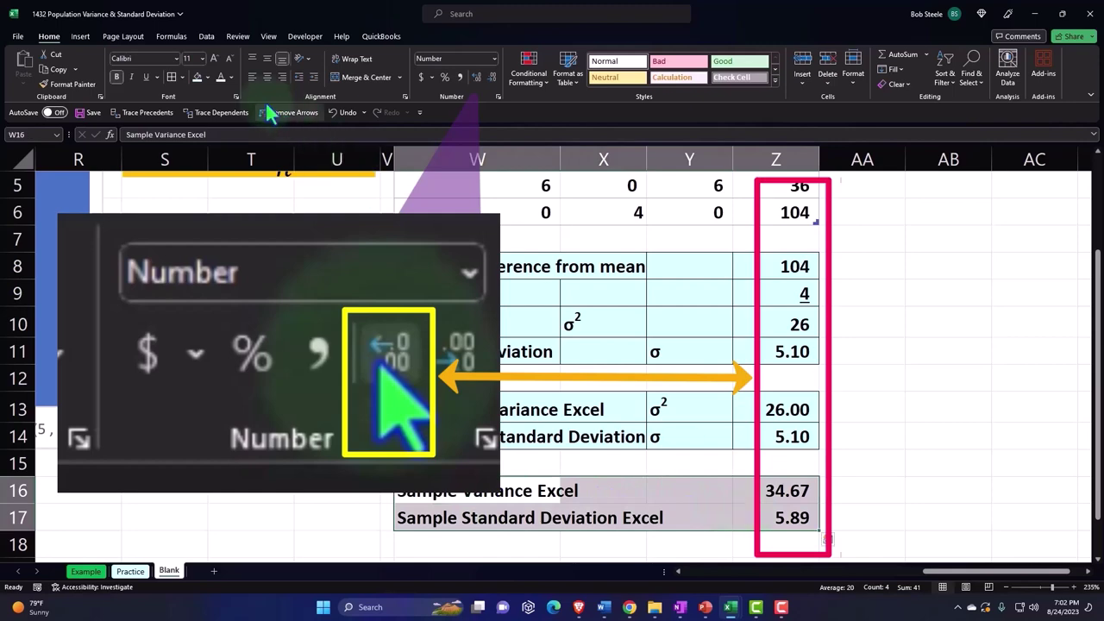
{"action": "left_click", "coordinate": [207, 77]}
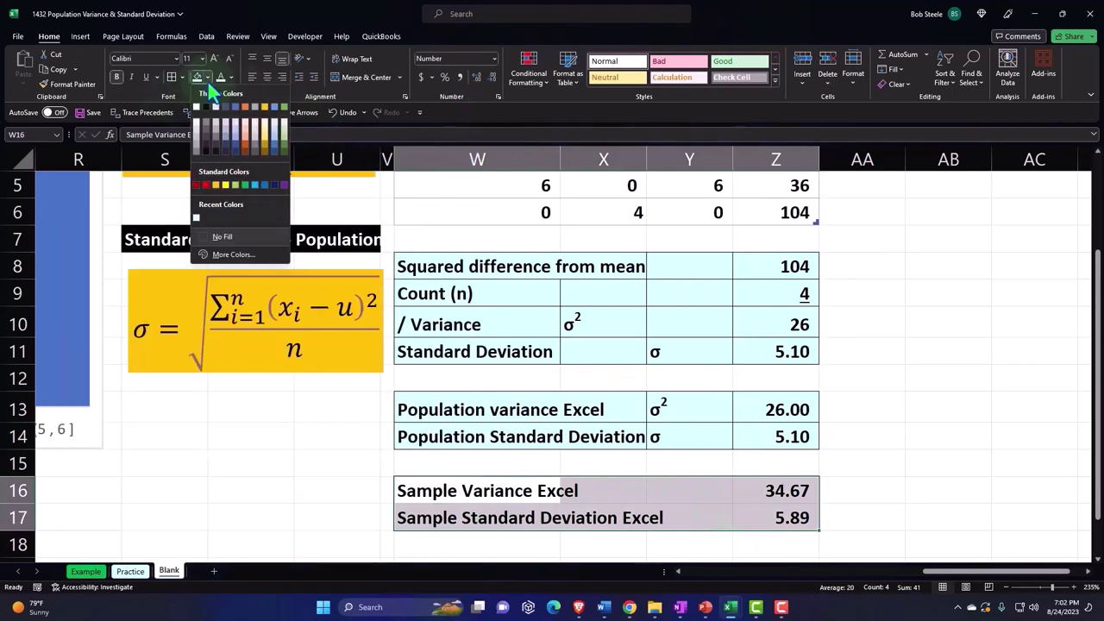
{"action": "left_click", "coordinate": [227, 181]}
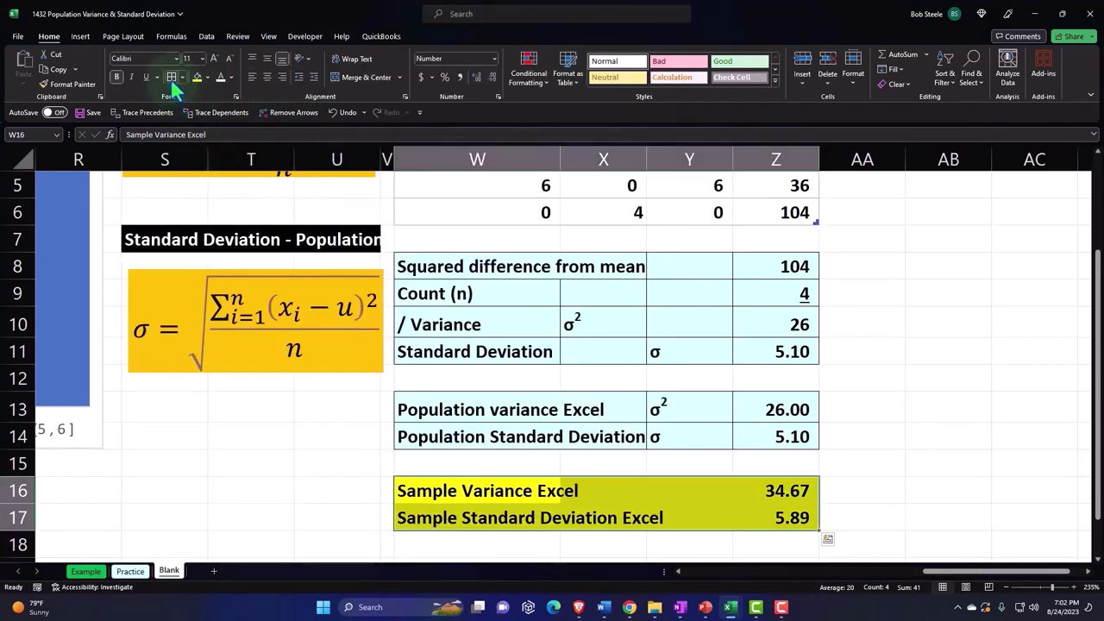
{"action": "left_click", "coordinate": [446, 464]}
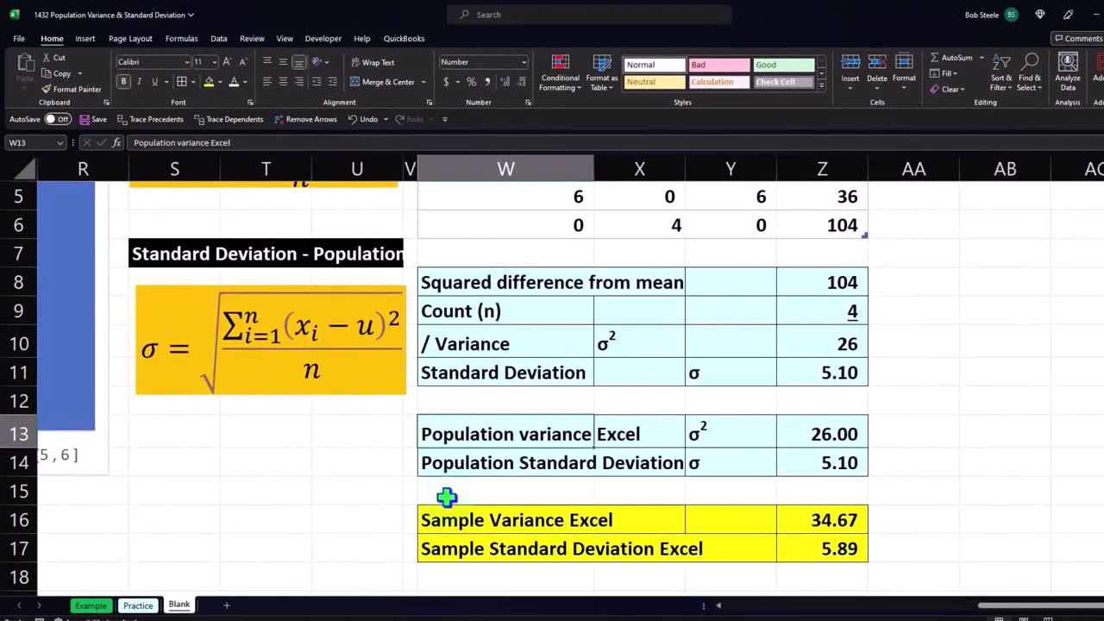
{"action": "scroll", "coordinate": [446, 497], "scroll_direction": "up", "scroll_amount": 2}
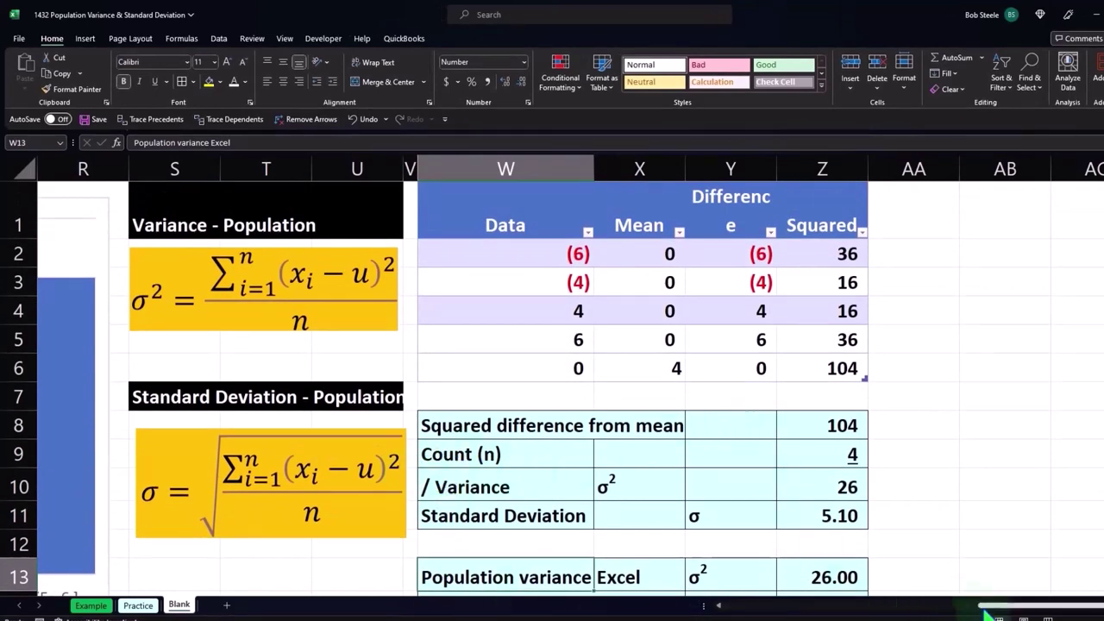
{"action": "left_click_drag", "start_coordinate": [975, 607], "coordinate": [743, 608]}
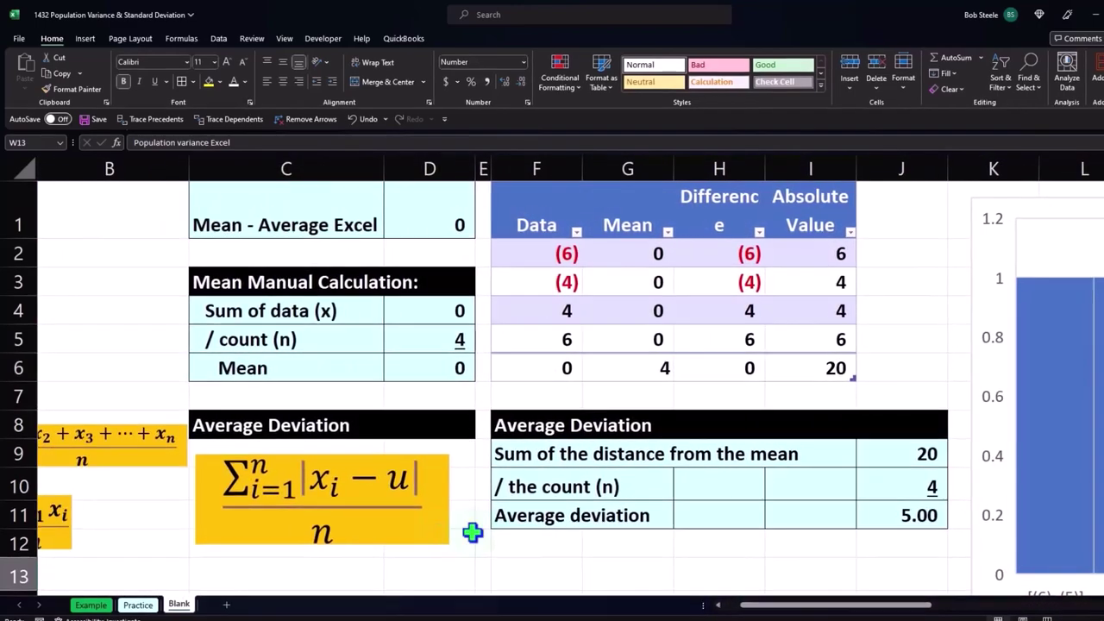
{"action": "left_click_drag", "start_coordinate": [743, 585], "coordinate": [974, 587]}
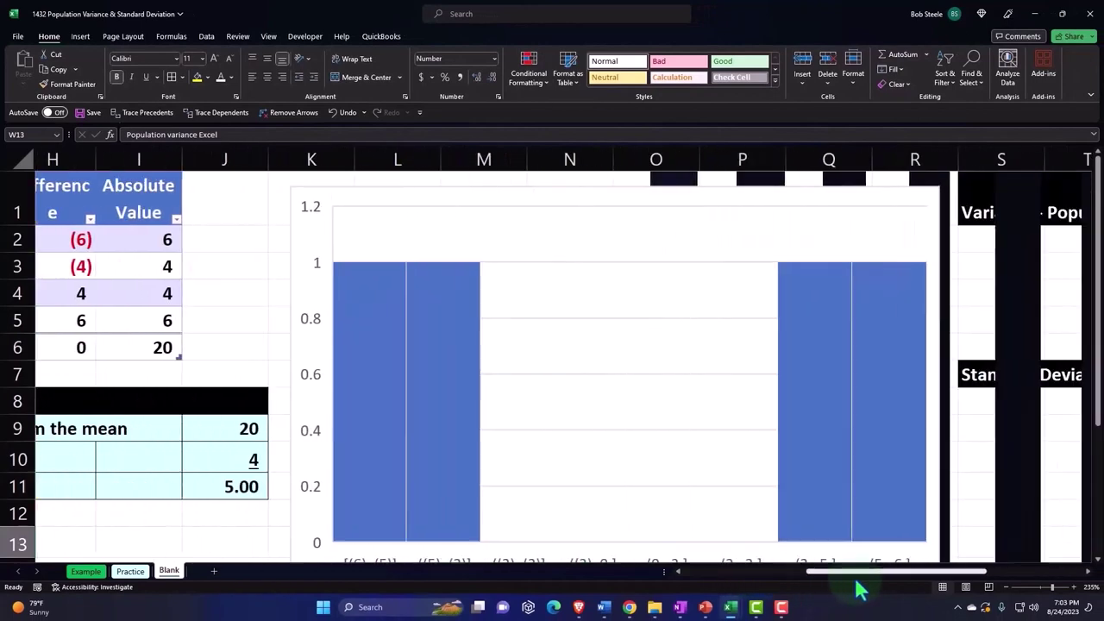